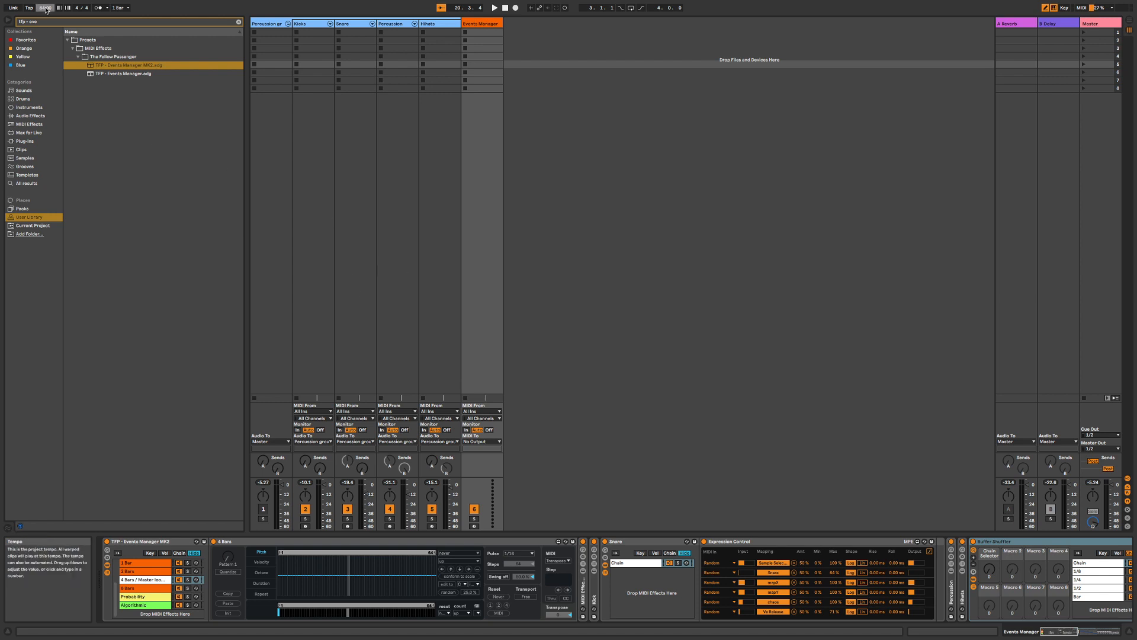
# Set the project tempo to 90 BPM and audition the set with the percussion group track activated
pyautogui.moveTo(45, 8); pyautogui.dragTo(45, 4)
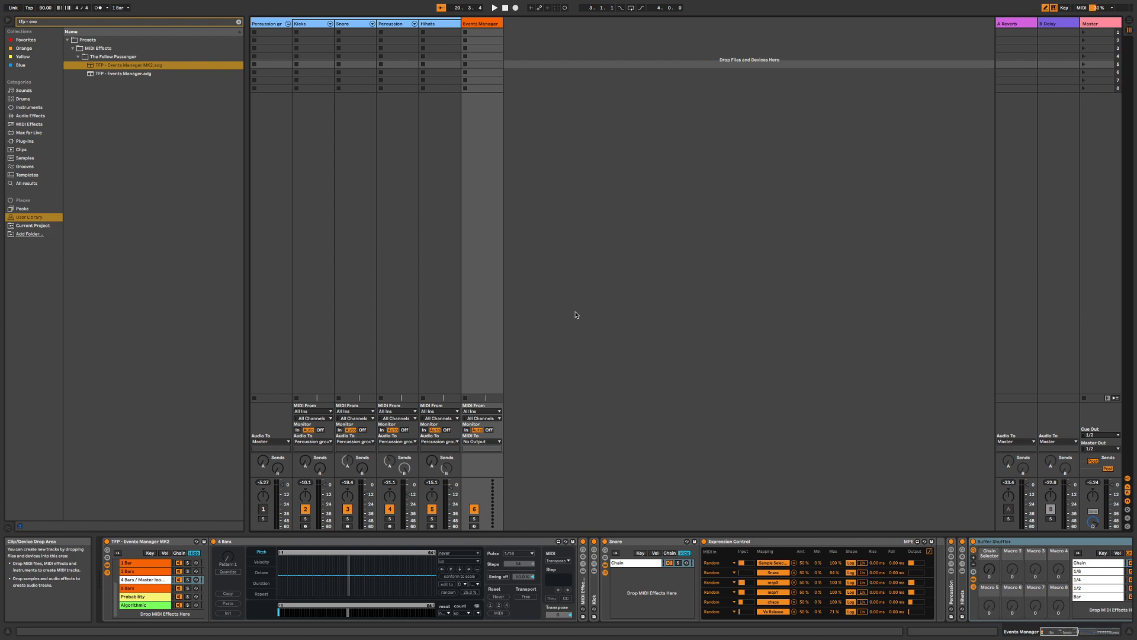
pyautogui.press('space')
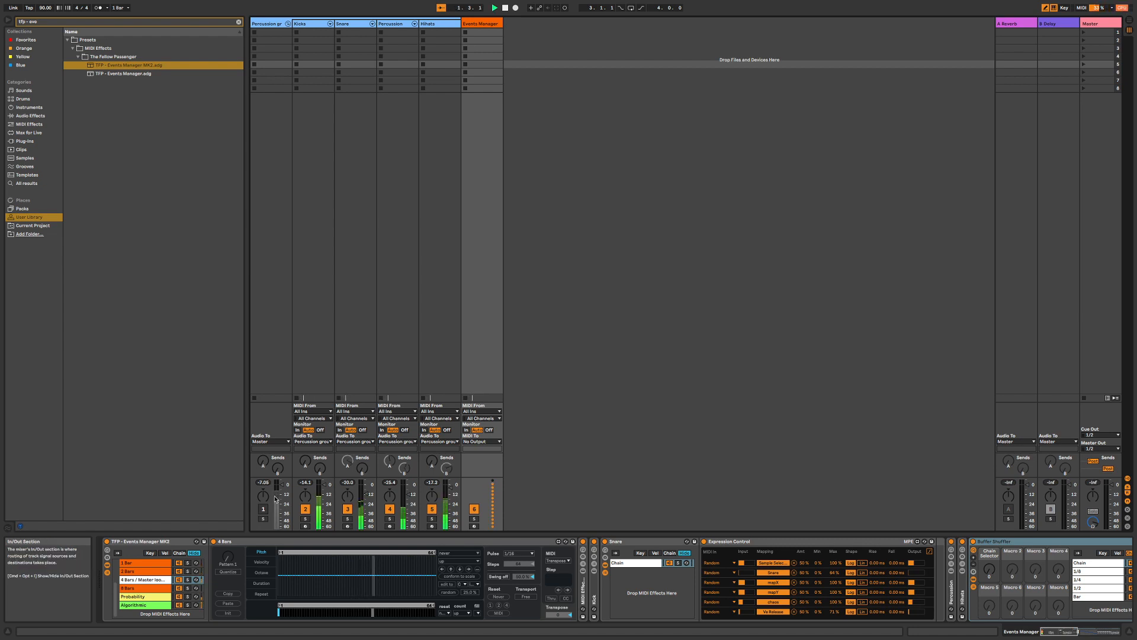
pyautogui.click(263, 509)
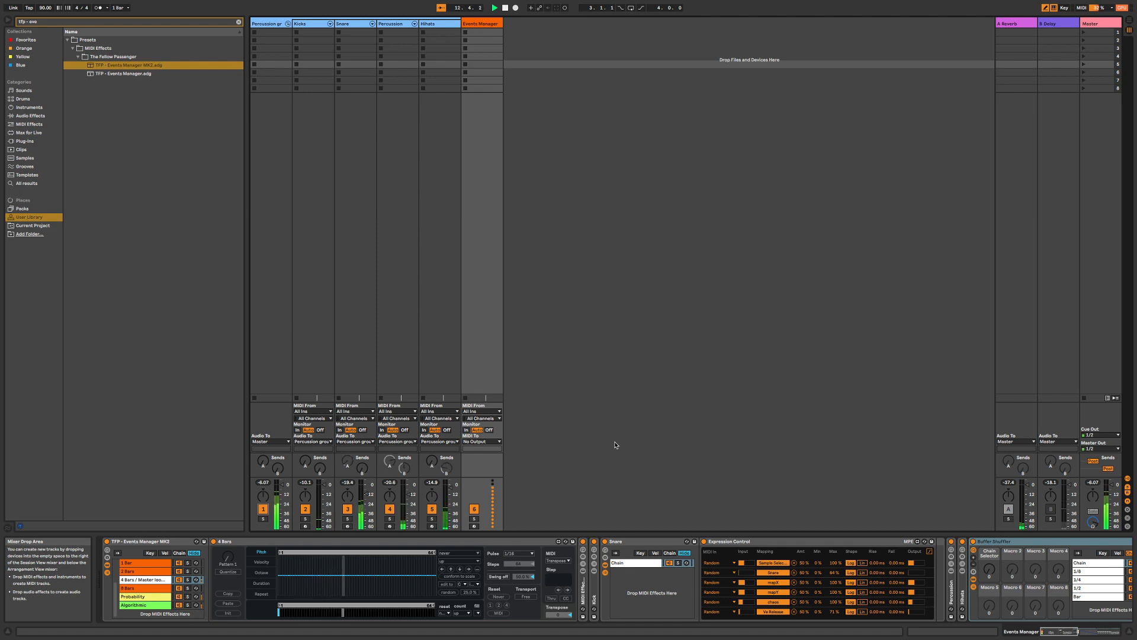
pyautogui.press('space')
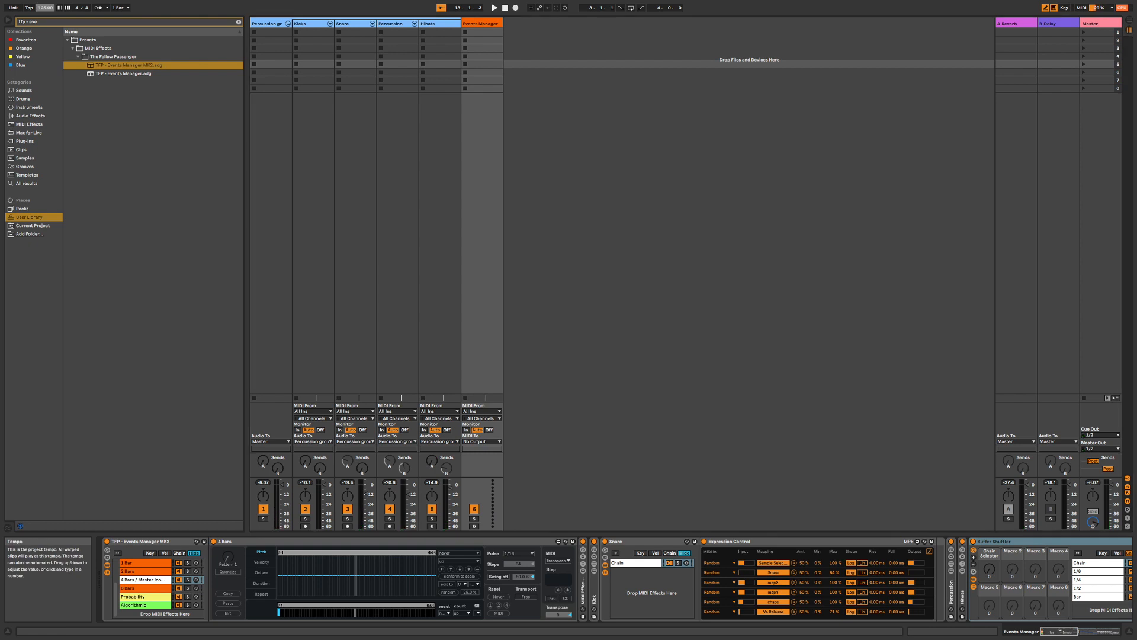
pyautogui.press('space')
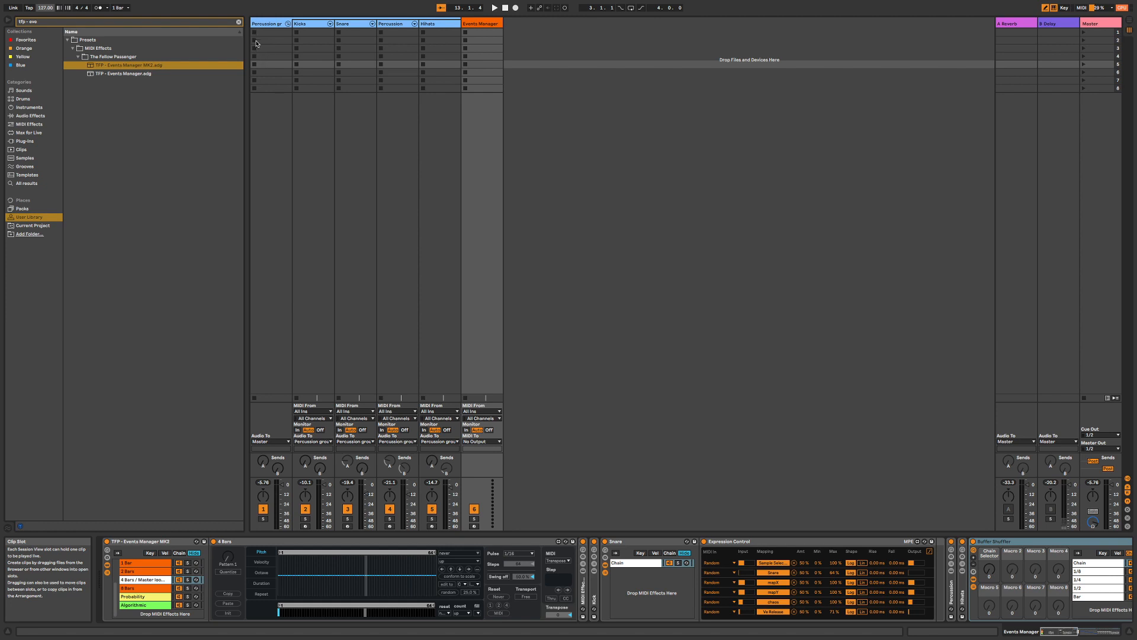
# Examine the effects on the percussion group and the chains and devices in the Events Manager track's rack
pyautogui.click(266, 24)
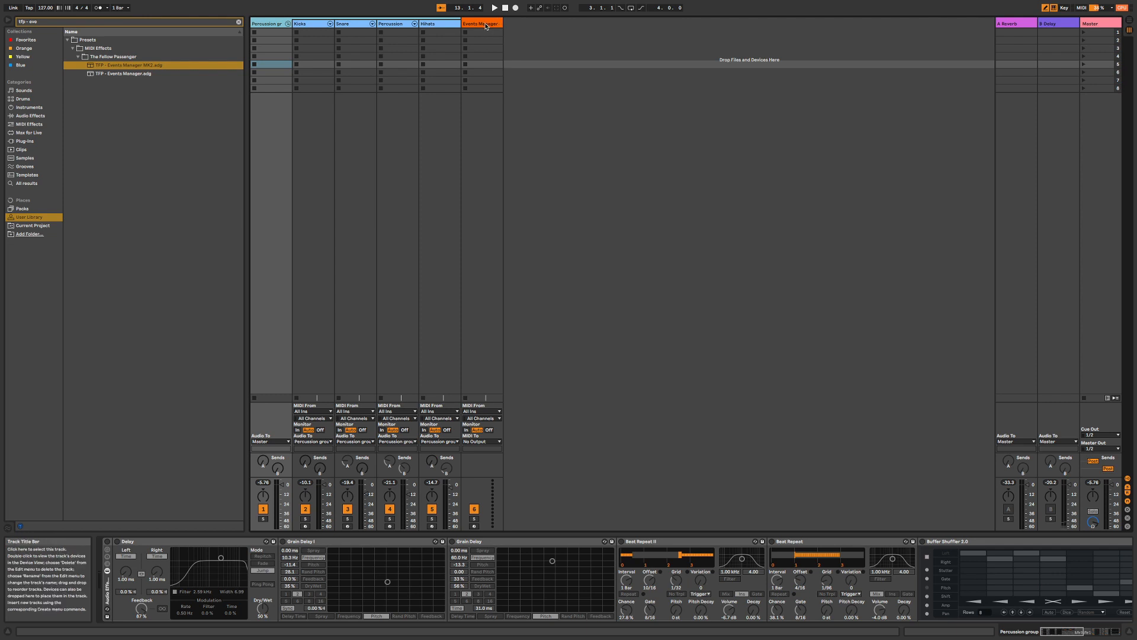
pyautogui.click(486, 25)
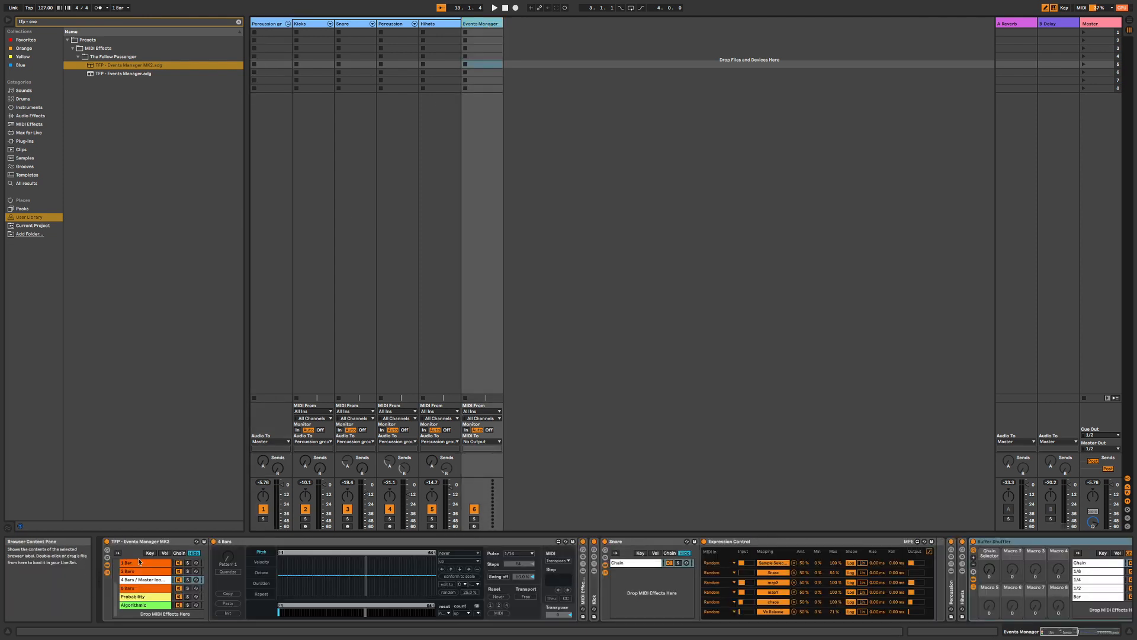
pyautogui.scroll(4, 134, 599)
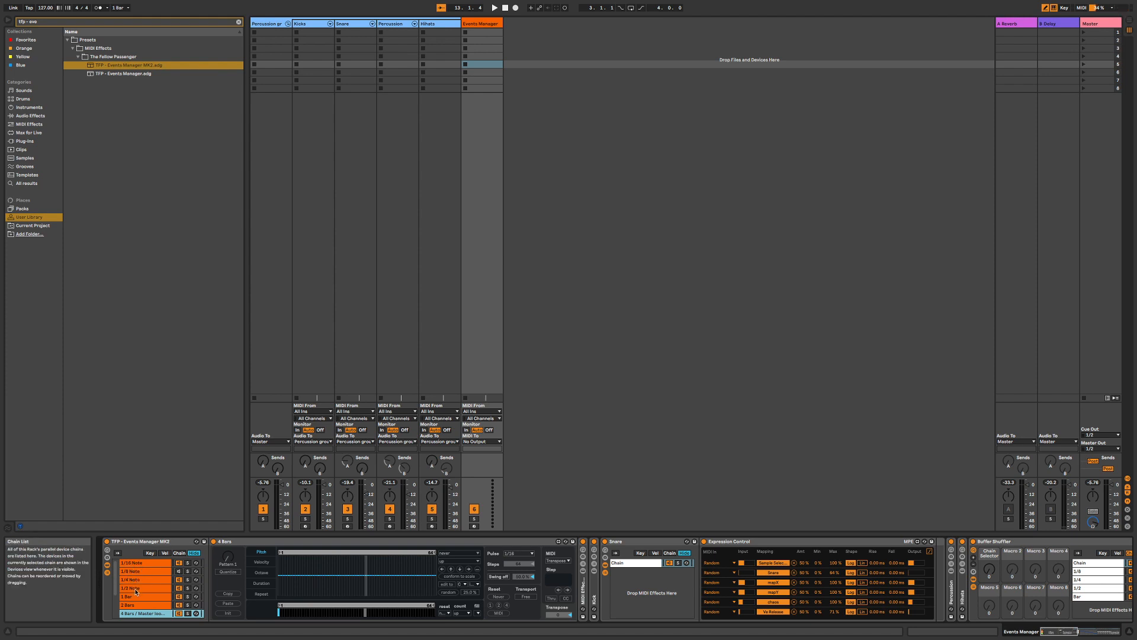
pyautogui.scroll(-4, 142, 599)
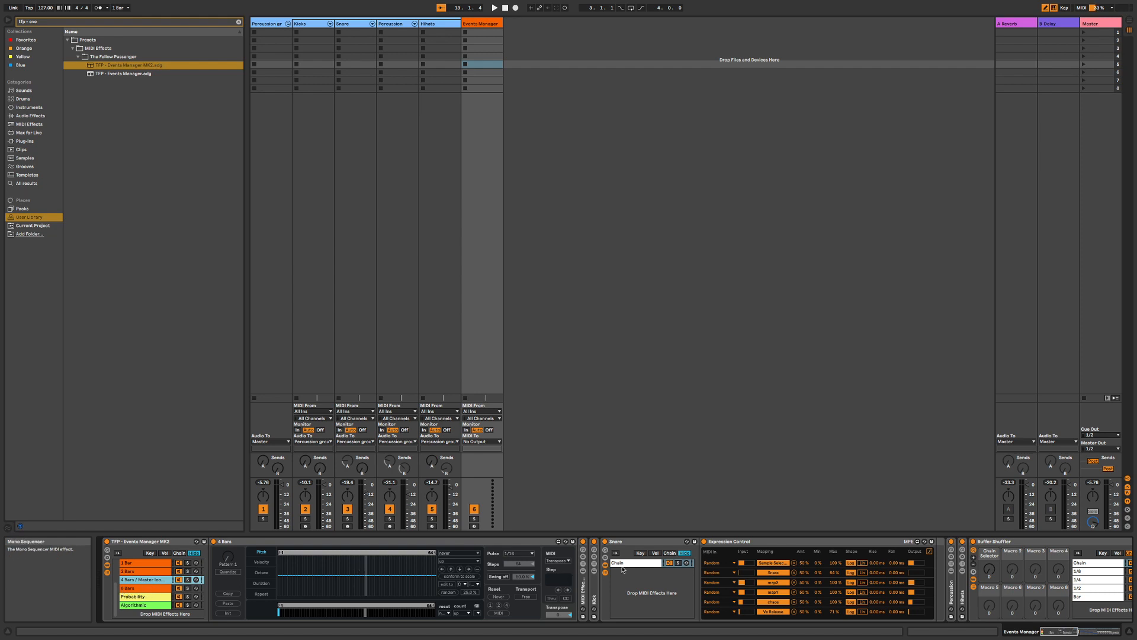
pyautogui.hscroll(5, 711, 572)
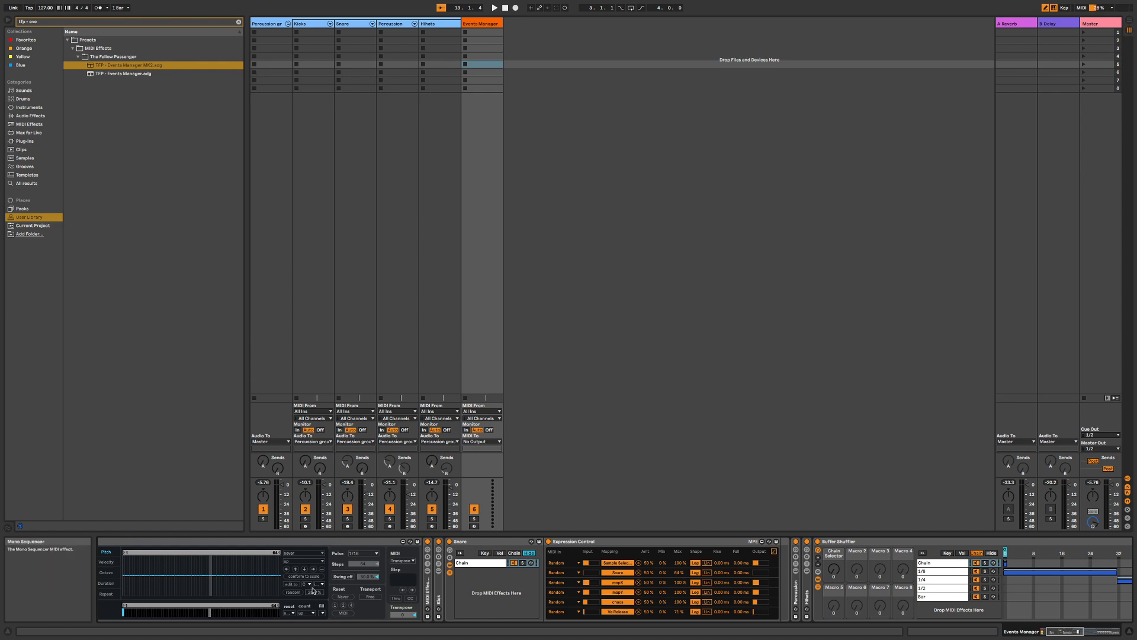
pyautogui.hscroll(-5, 314, 590)
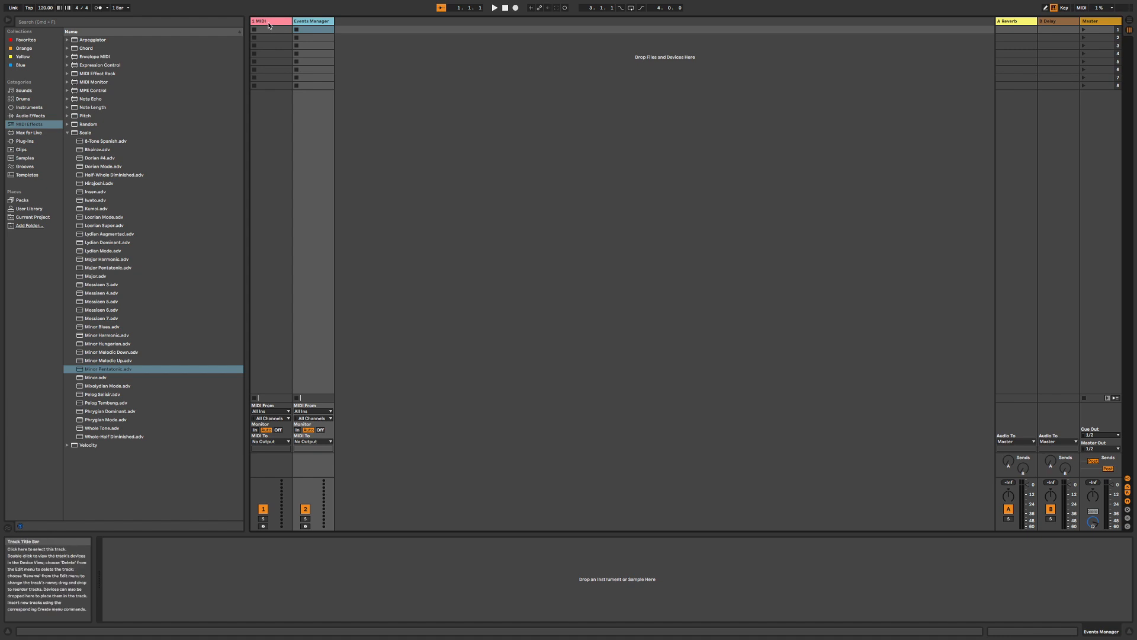
# Load the 808 Core Kit drum preset onto the first MIDI track
pyautogui.click(272, 23)
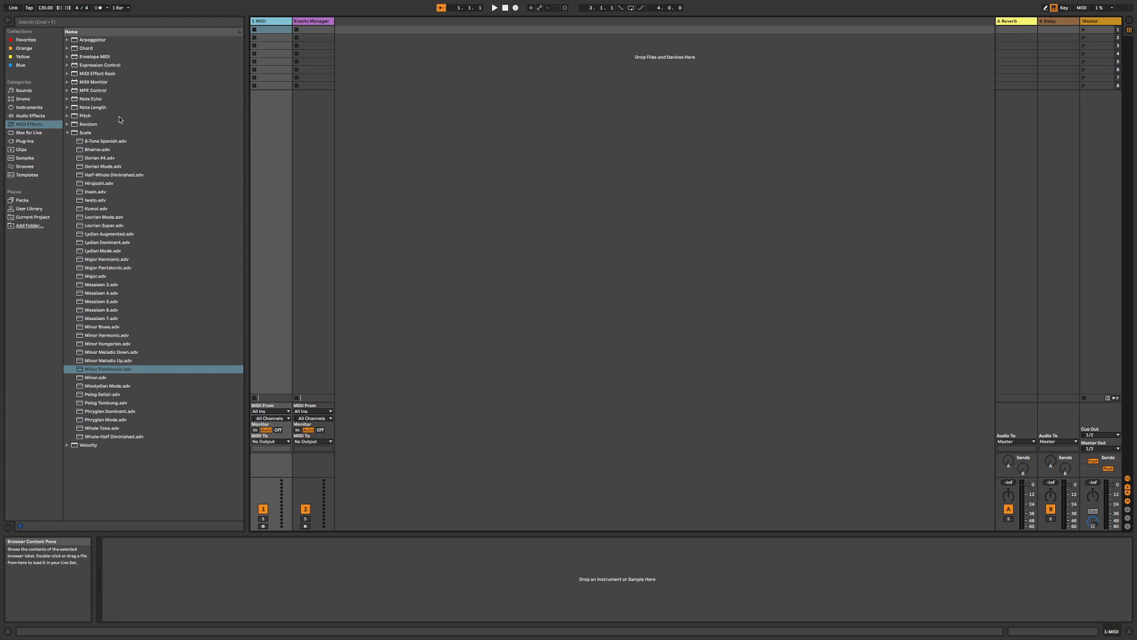
pyautogui.click(38, 101)
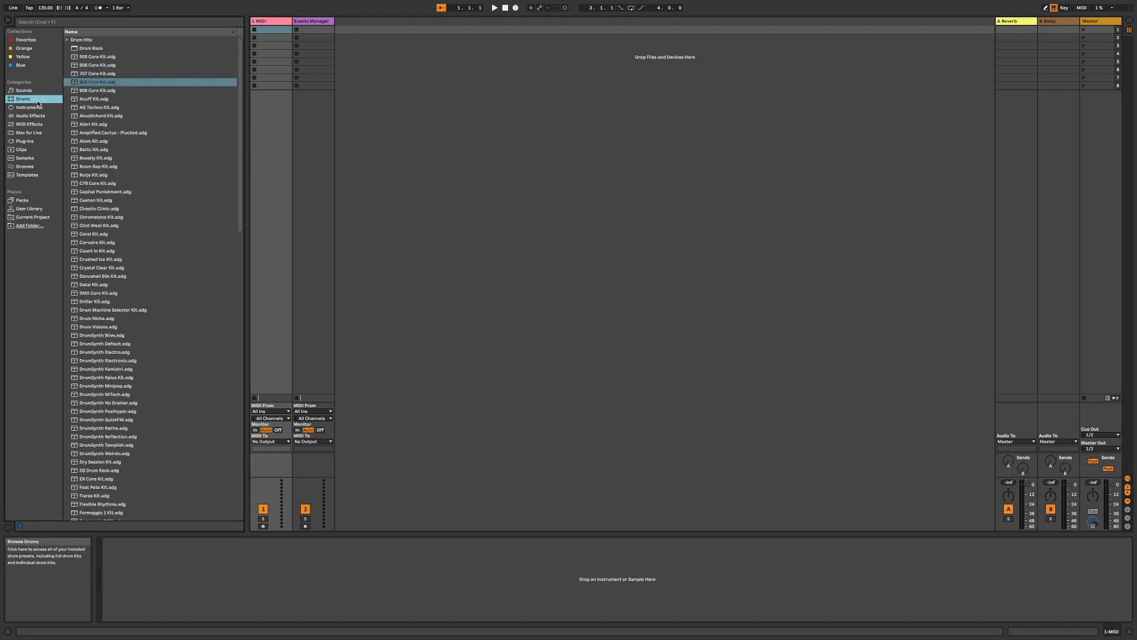
pyautogui.click(110, 84)
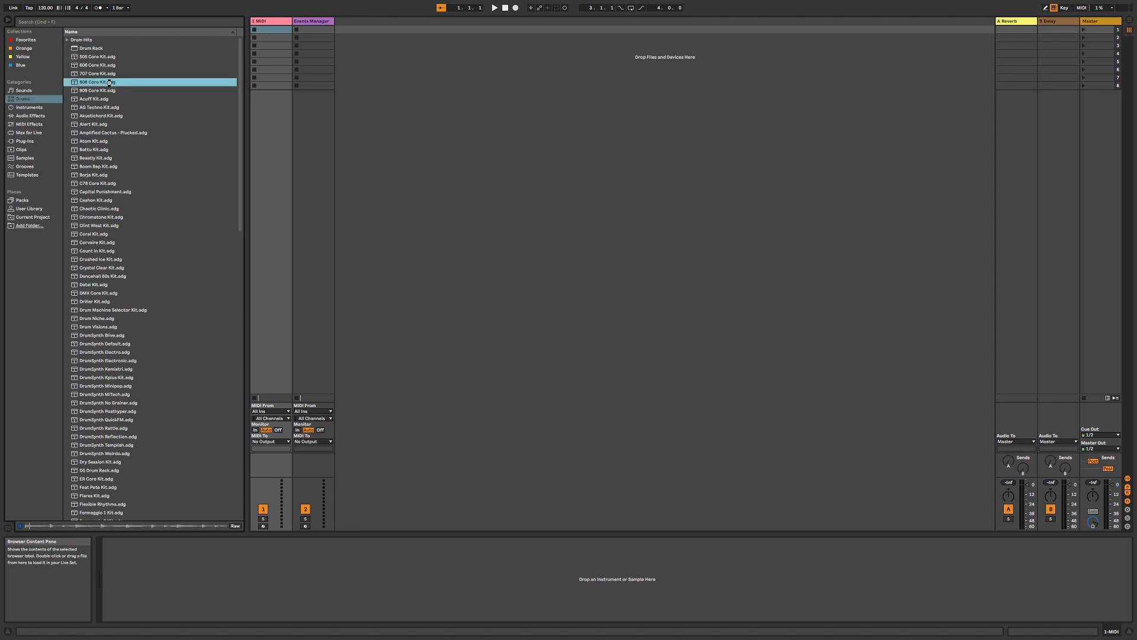
pyautogui.doubleClick(109, 83)
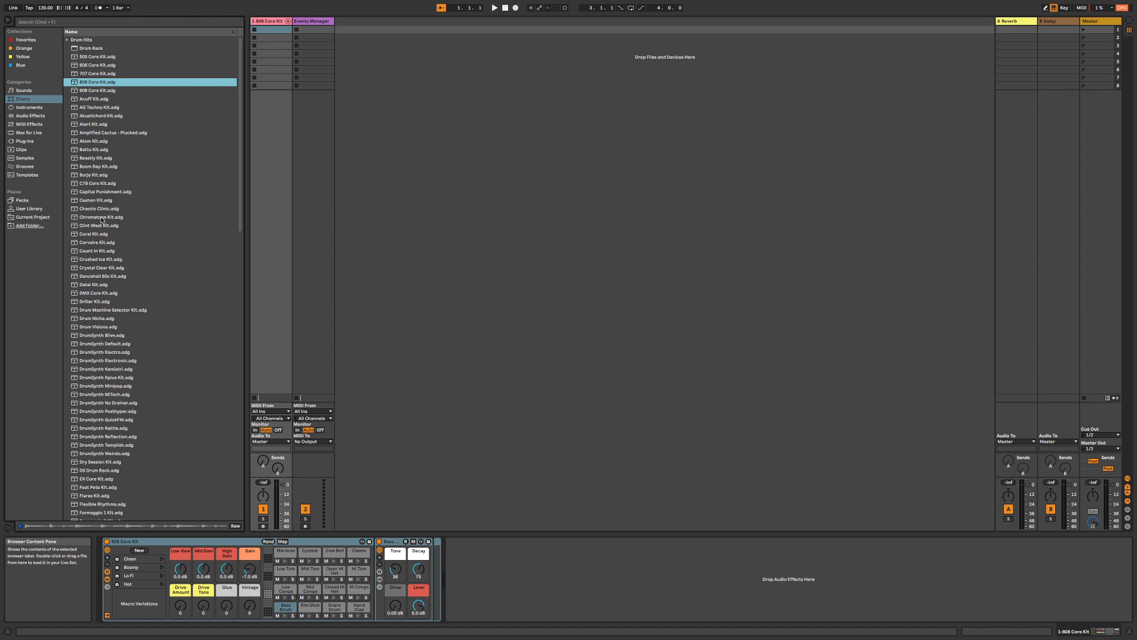
# Search the Max for Live devices for "grid" and load Grids onto the 808 Core Kit track
pyautogui.click(30, 133)
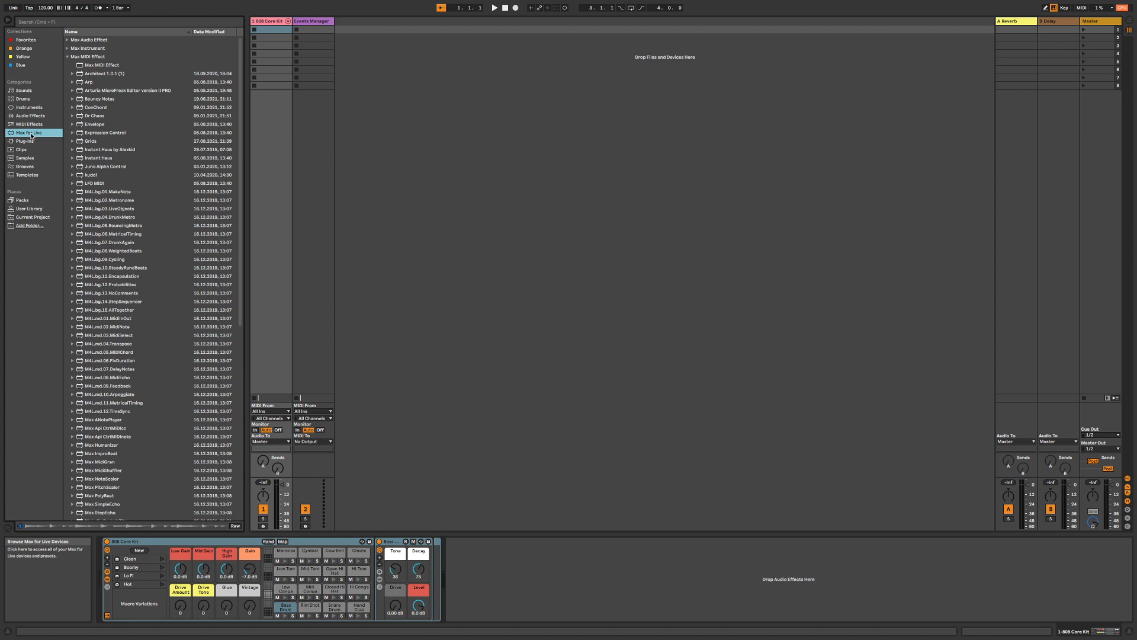
pyautogui.click(47, 23)
pyautogui.write('grid')
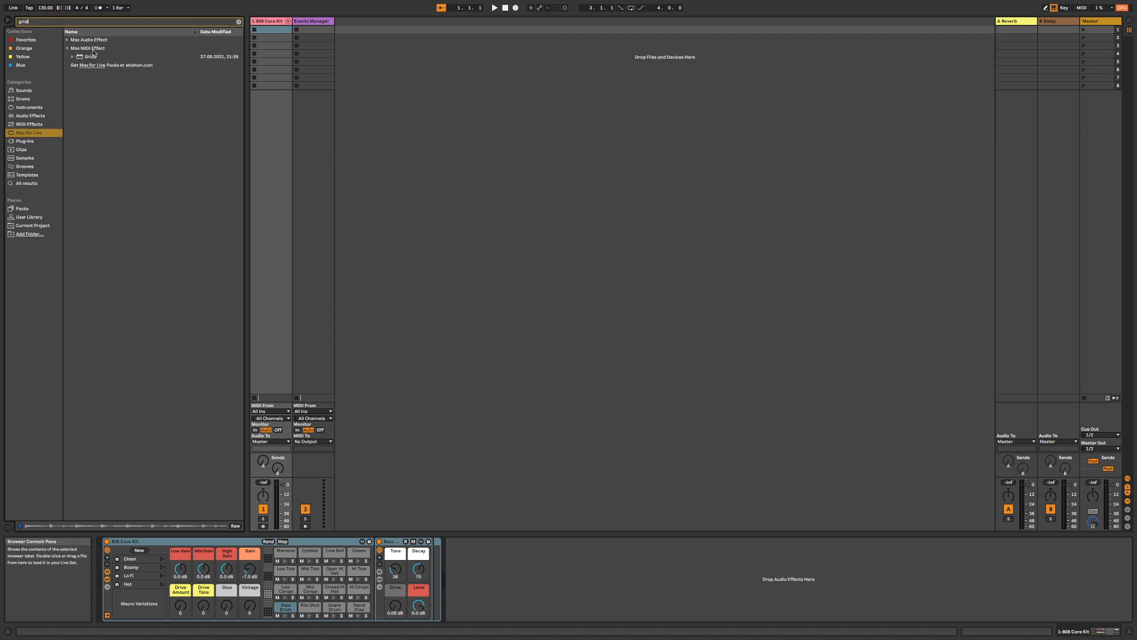
pyautogui.click(90, 57)
pyautogui.doubleClick(90, 56)
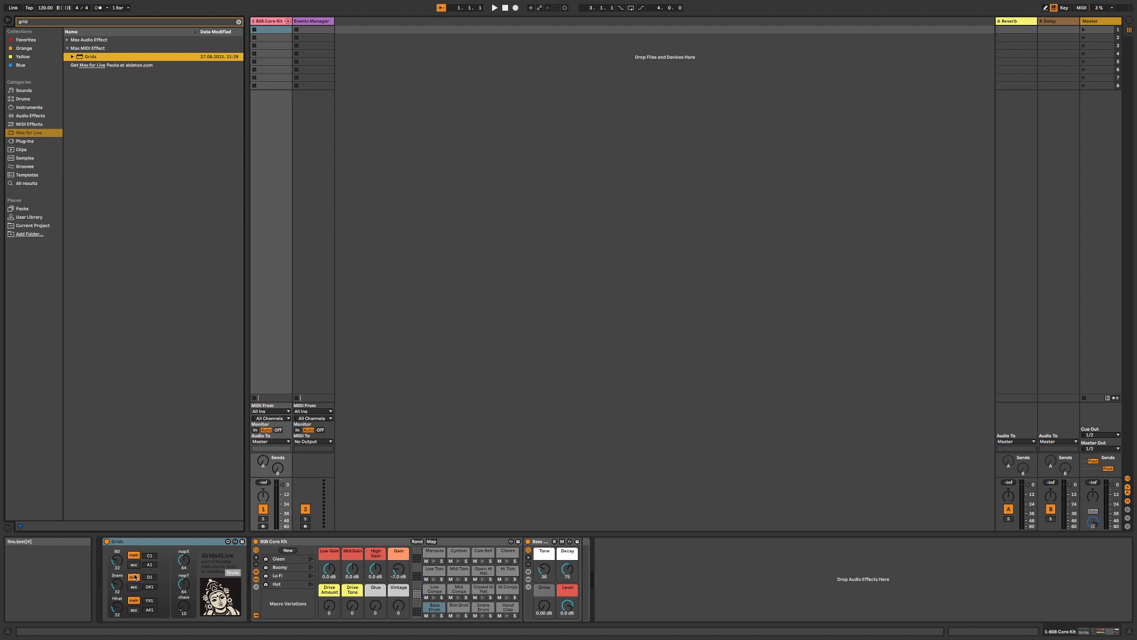
pyautogui.click(622, 607)
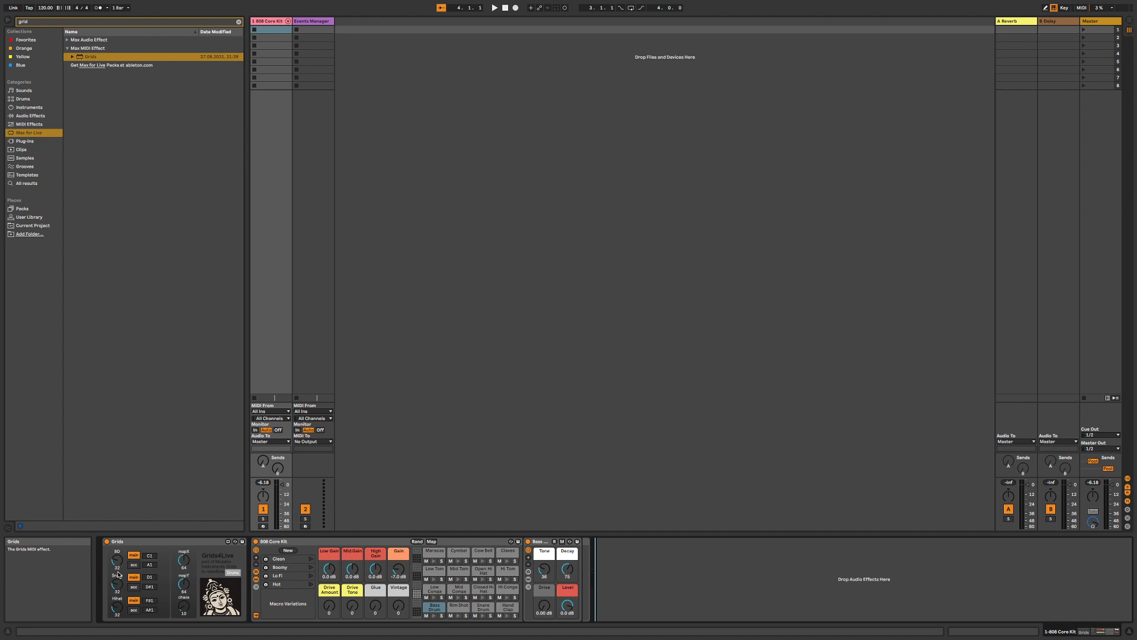
# Set Grids' chaos to 0 and map X to 115, adjusting its map Y and drum densities while auditioning the pattern
pyautogui.press('space')
pyautogui.moveTo(118, 559)
pyautogui.mouseDown()
pyautogui.moveTo(118, 539)
pyautogui.moveTo(119, 605)
pyautogui.moveTo(118, 549)
pyautogui.mouseUp()
pyautogui.moveTo(183, 605); pyautogui.dragTo(183, 616)
pyautogui.press('space')
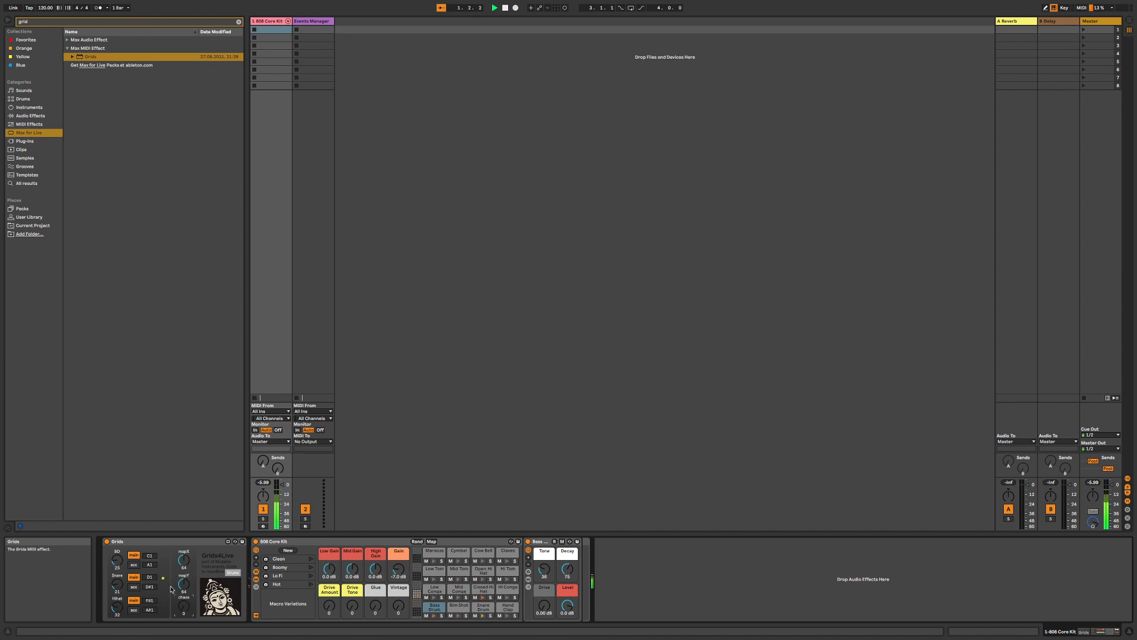
pyautogui.moveTo(183, 572); pyautogui.dragTo(118, 574)
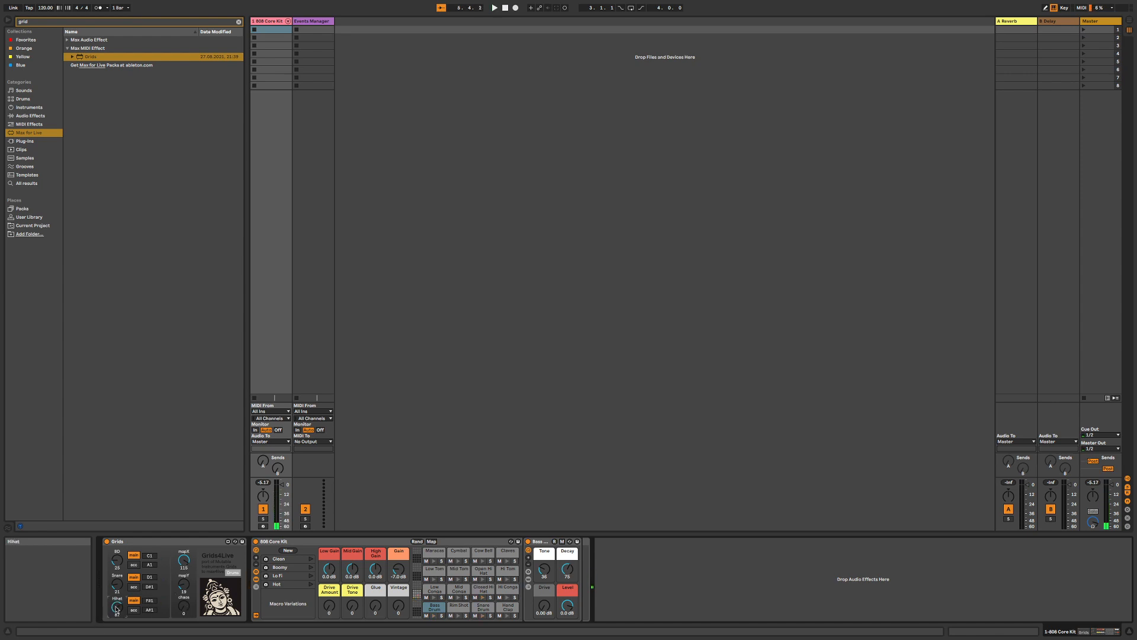
pyautogui.press('space')
# Search the Max for Live devices for "mono" and load Mono Sequencer onto the Events Manager track
pyautogui.click(322, 22)
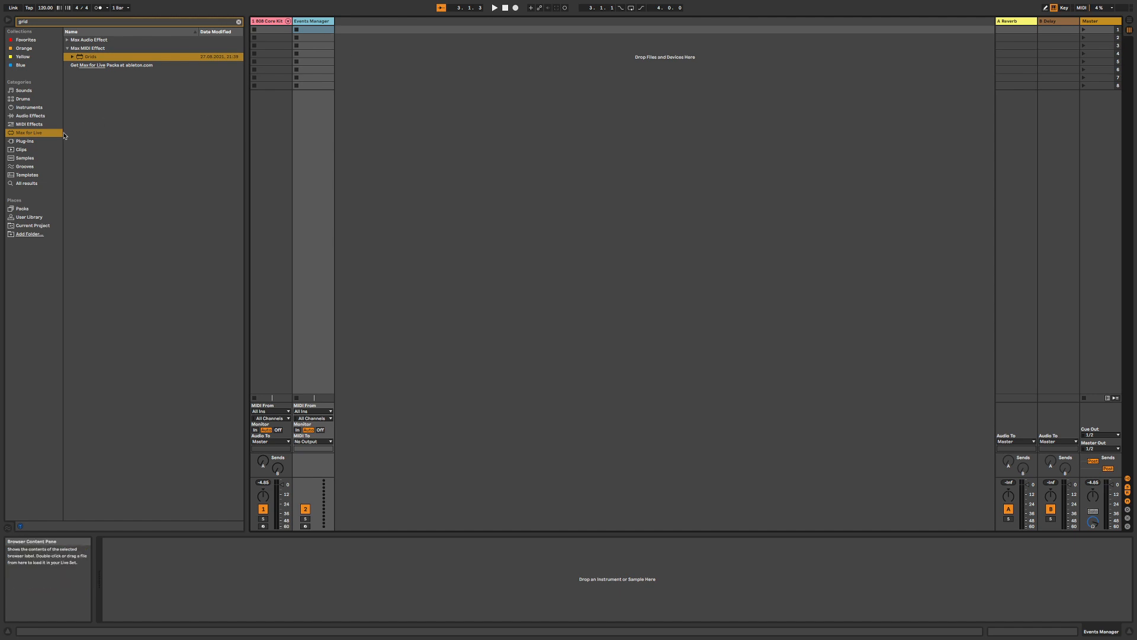
pyautogui.click(39, 22)
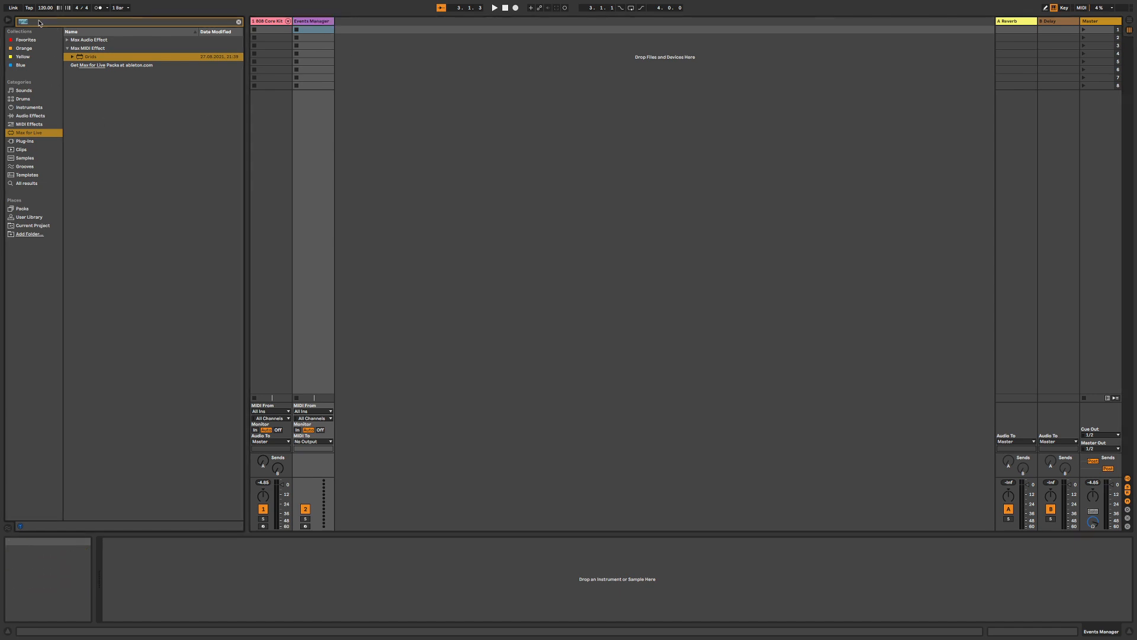
pyautogui.press('BackSpace')
pyautogui.click(34, 143)
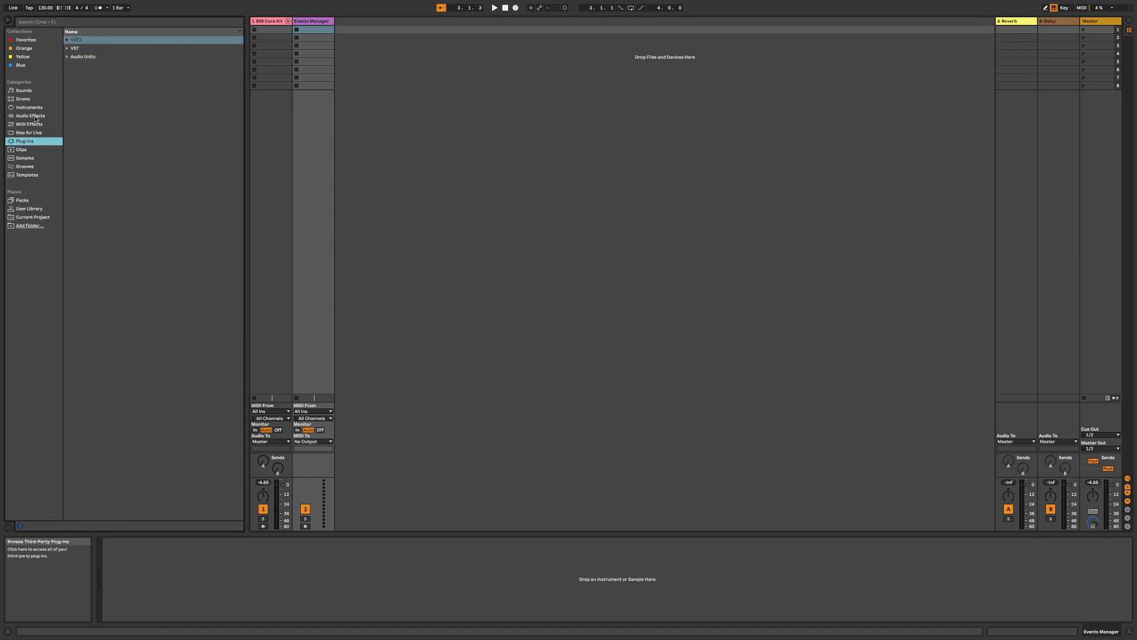
pyautogui.click(33, 134)
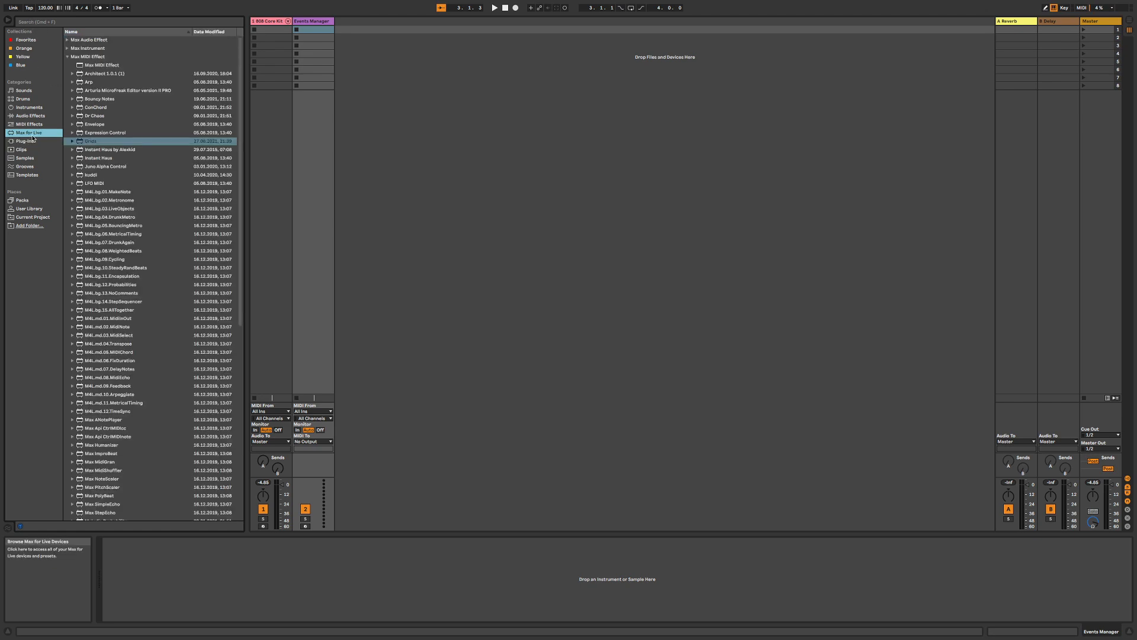
pyautogui.click(41, 24)
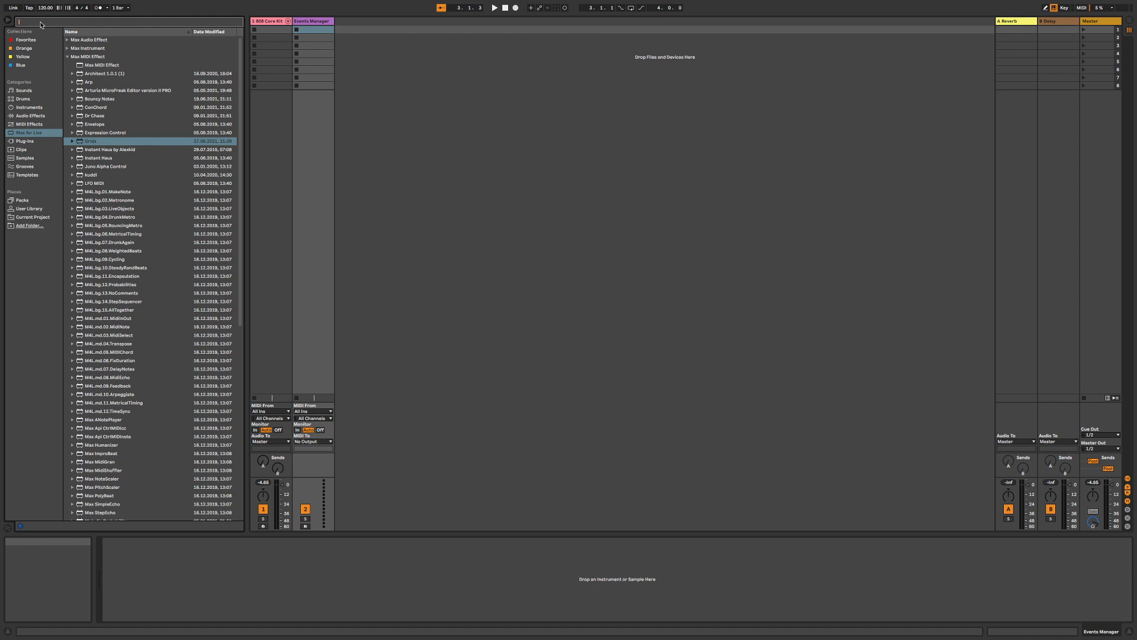
pyautogui.write('mono')
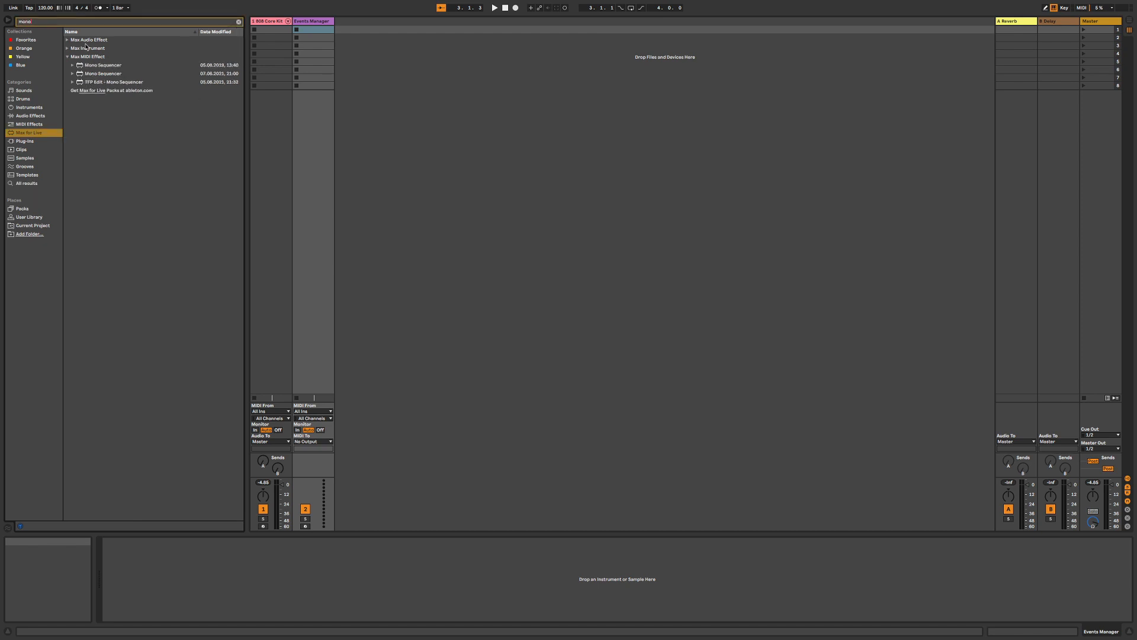
pyautogui.click(91, 66)
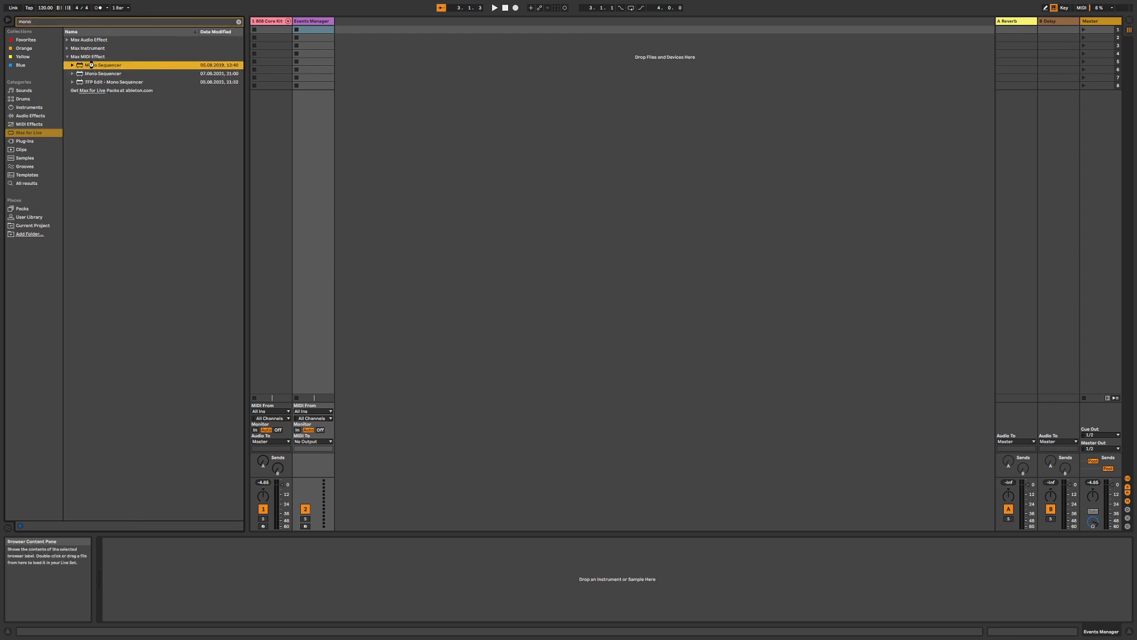
pyautogui.doubleClick(92, 66)
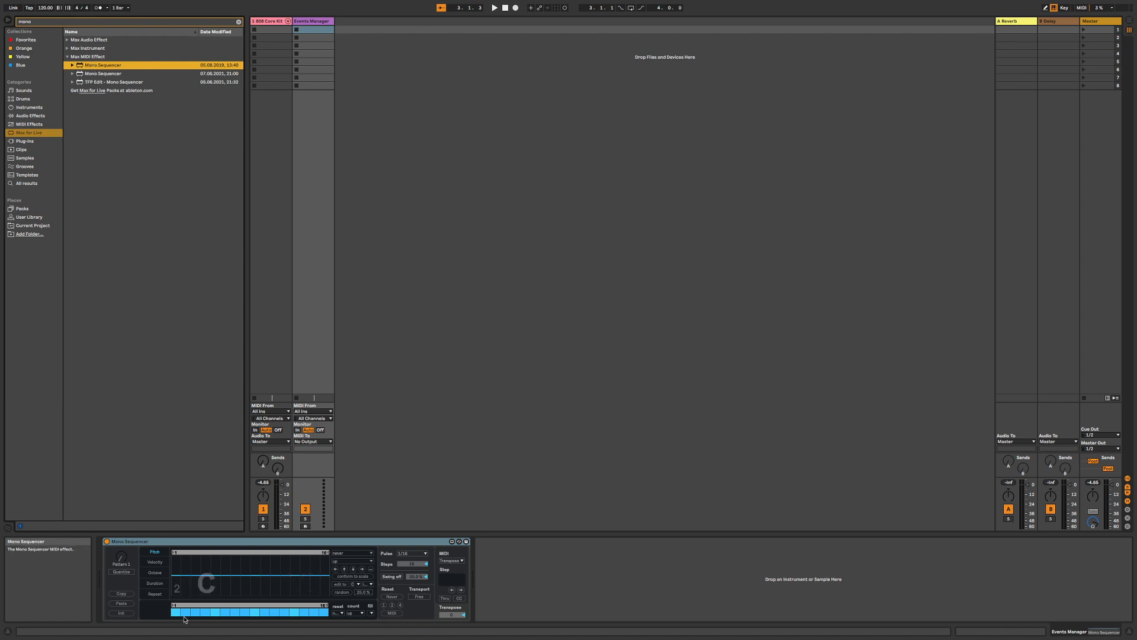
# Turn Mono Sequencer's steps 2 to 16 off and on again, and play the sequence
pyautogui.moveTo(186, 615); pyautogui.dragTo(328, 607)
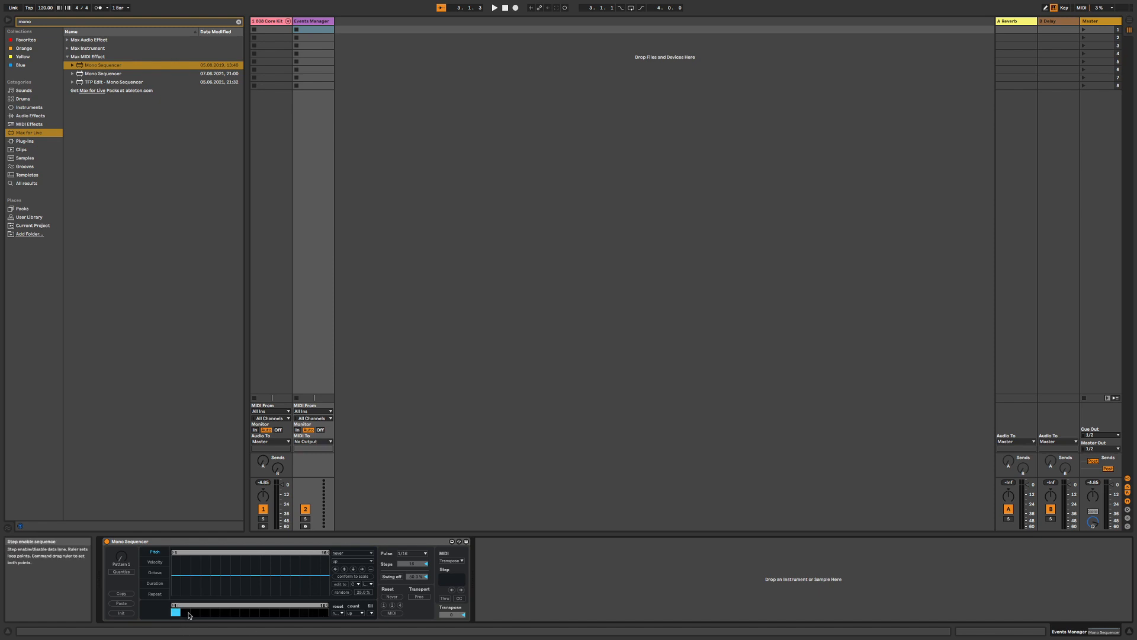
pyautogui.moveTo(189, 615); pyautogui.dragTo(329, 617)
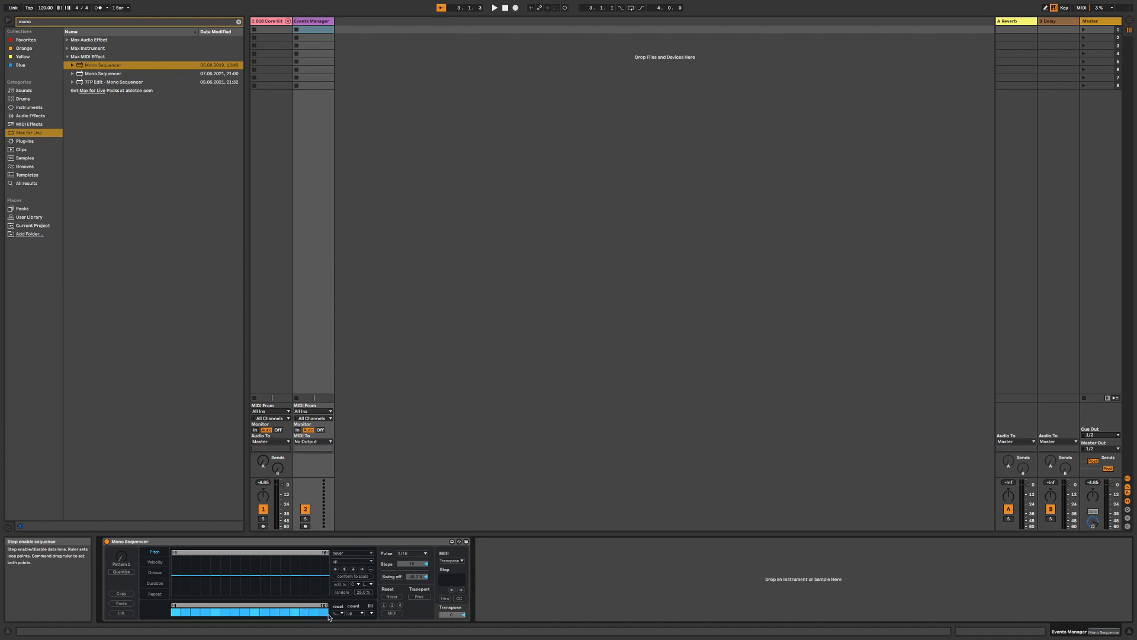
pyautogui.press('space')
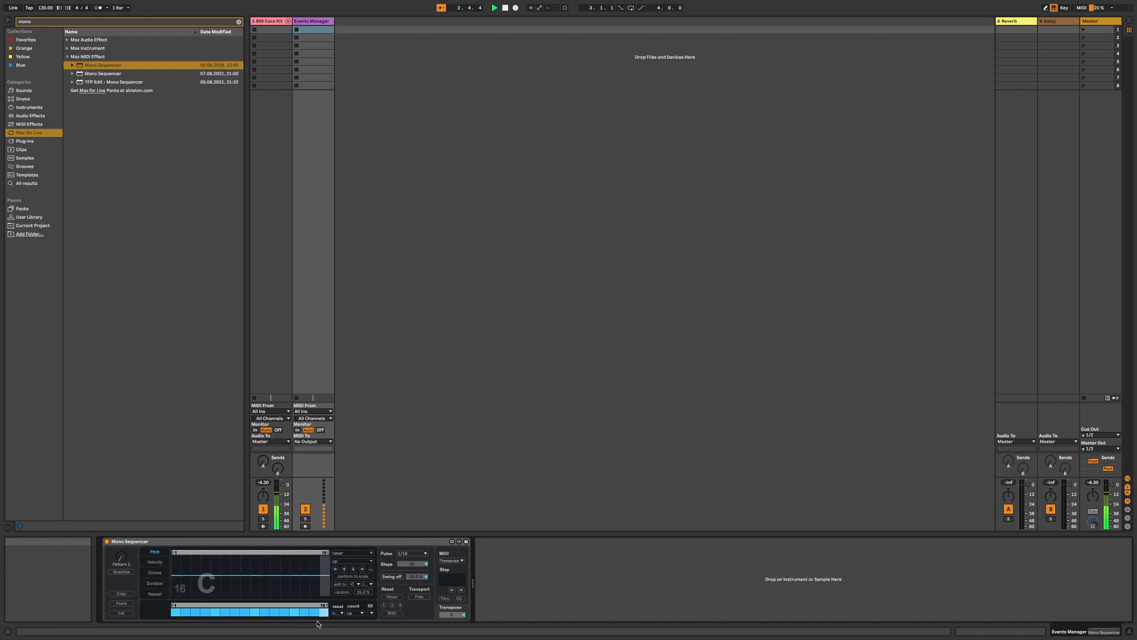
# Set Mono Sequencer's pulse to whole and play the sequence at that rate
pyautogui.click(417, 554)
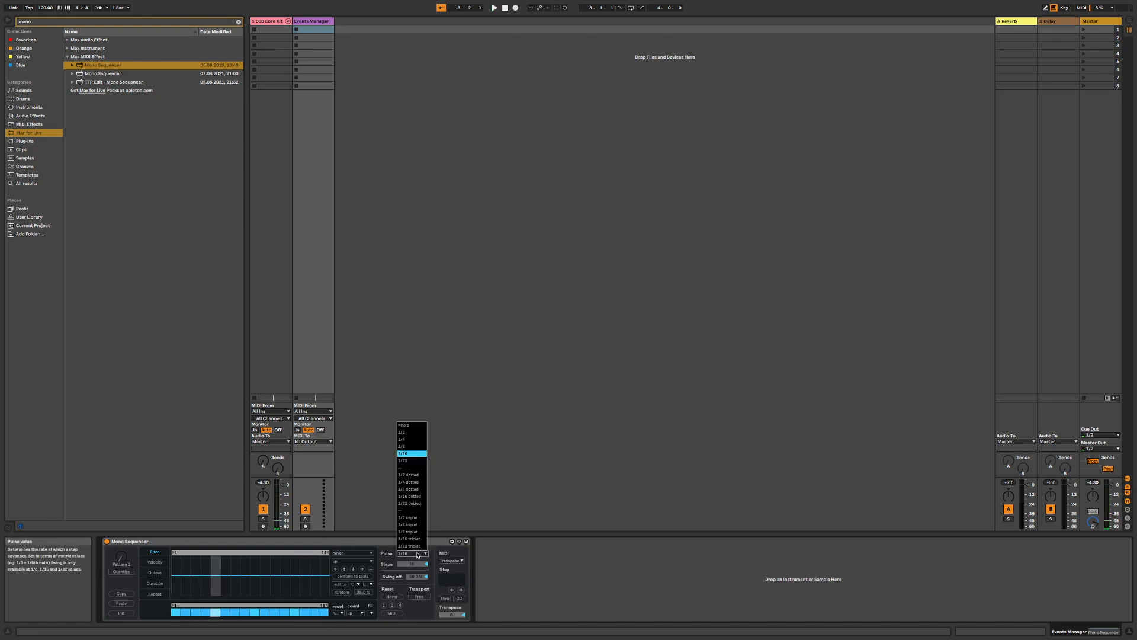
pyautogui.click(404, 425)
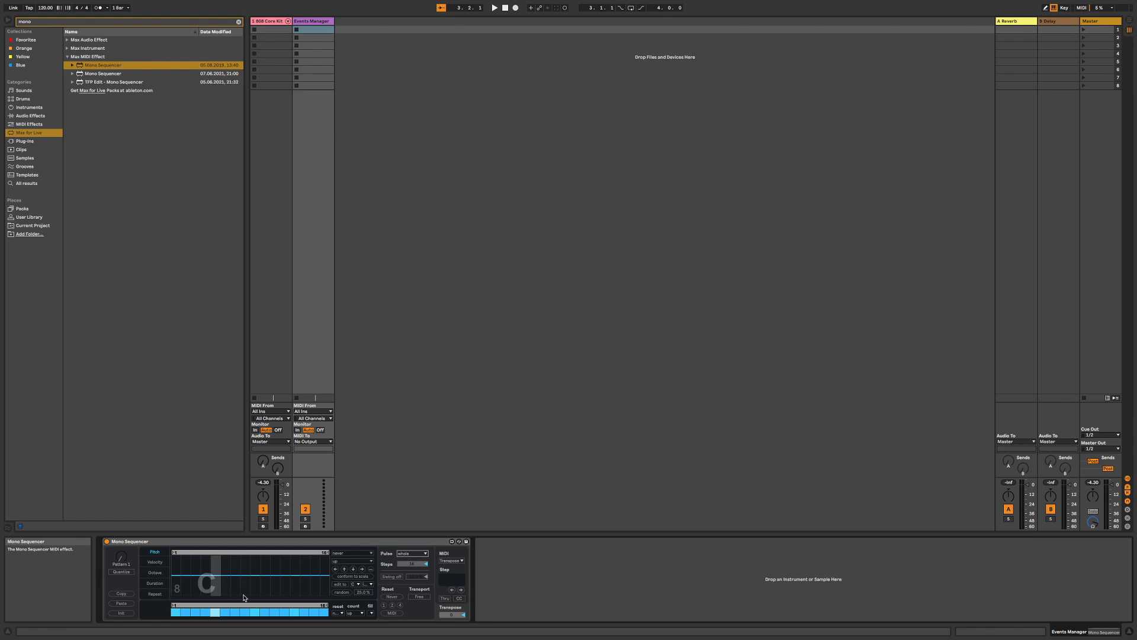
pyautogui.press('space')
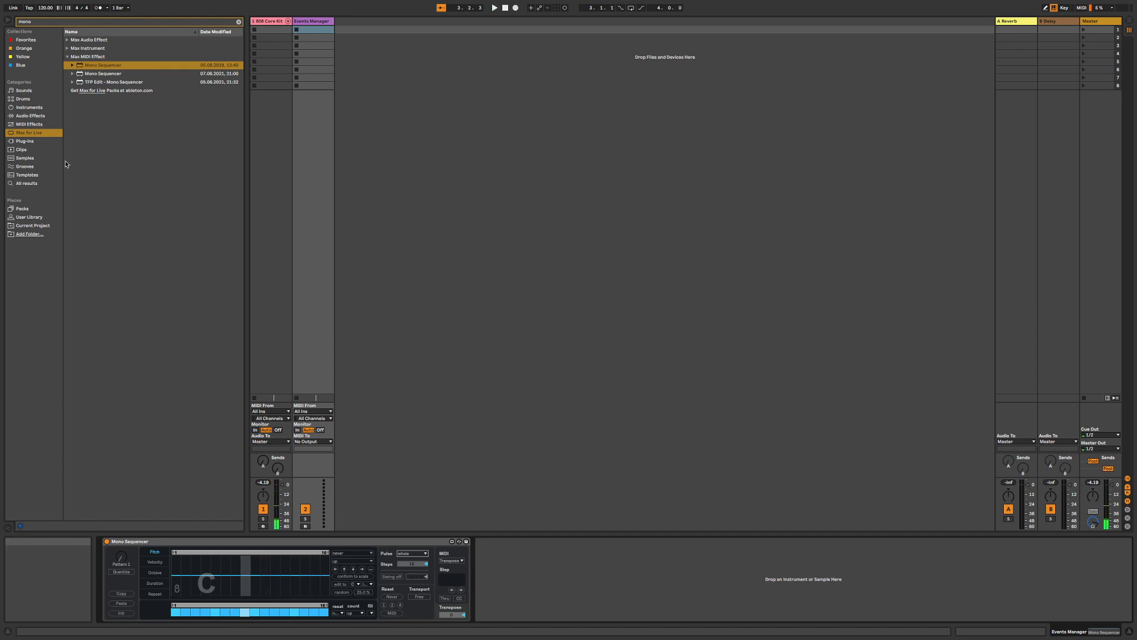
# Clear the browser search and load Expression Control from the MIDI effects after Mono Sequencer on the Events Manager track
pyautogui.click(31, 125)
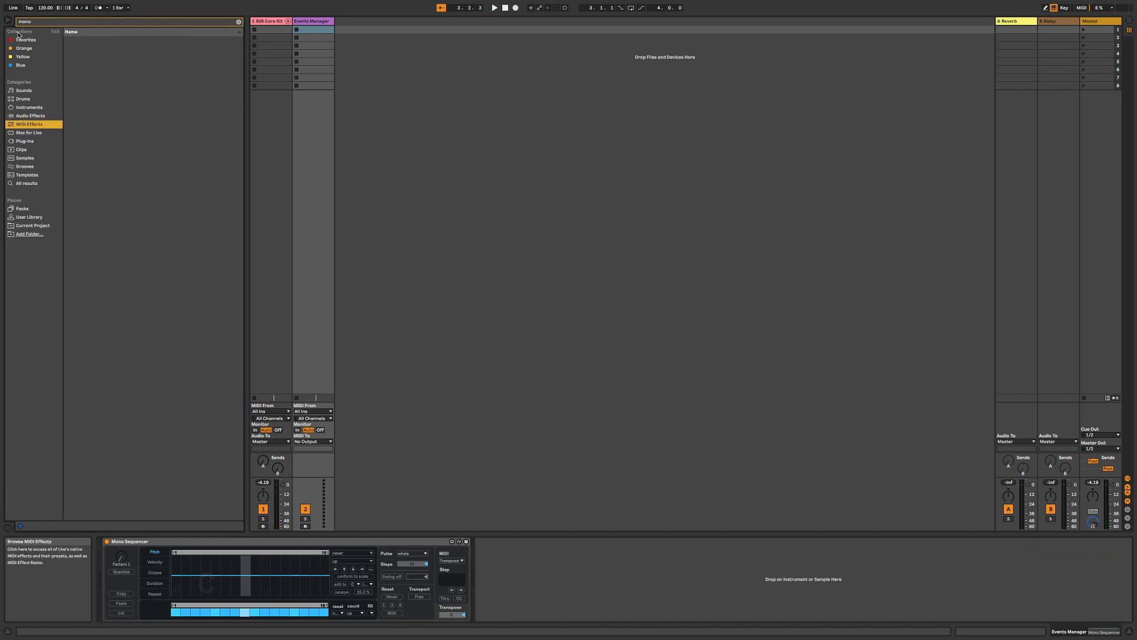
pyautogui.doubleClick(36, 23)
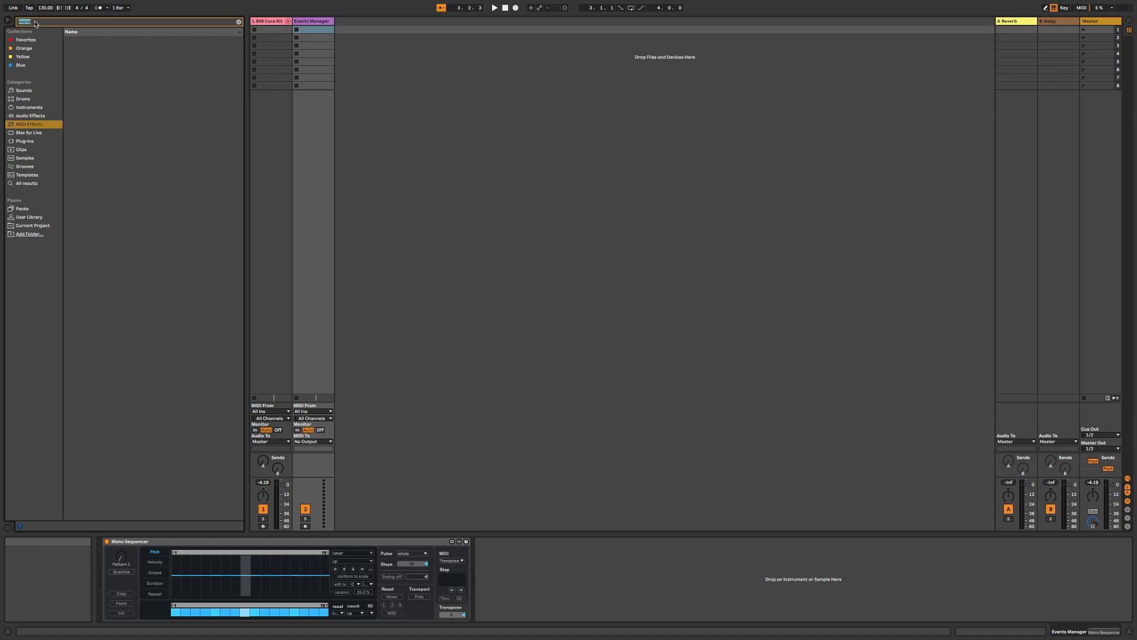
pyautogui.press('BackSpace')
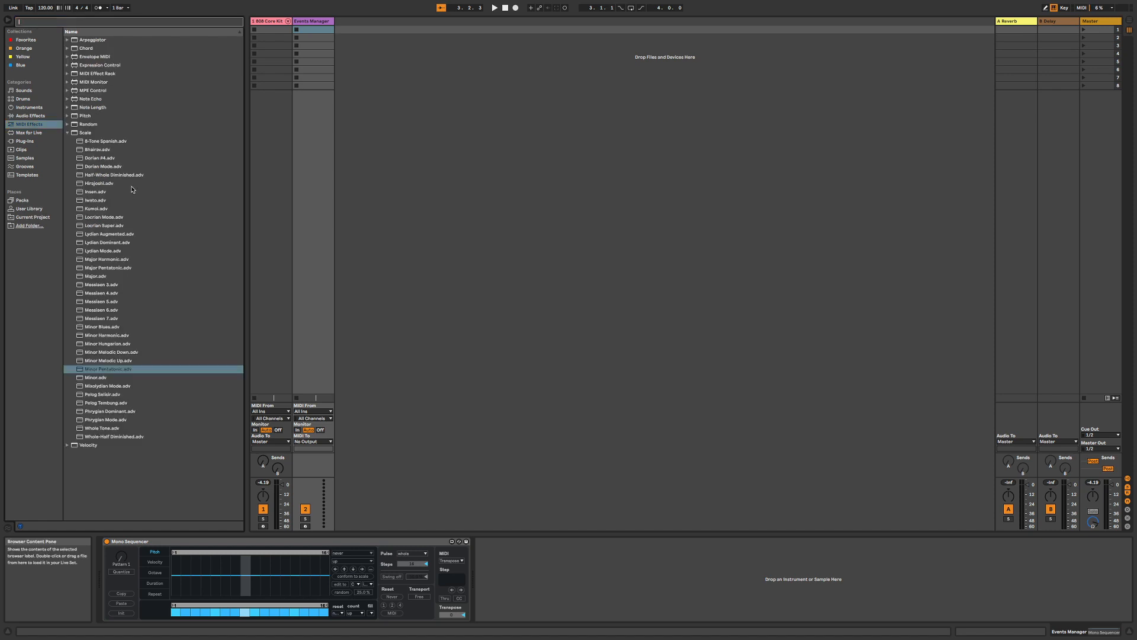
pyautogui.click(66, 134)
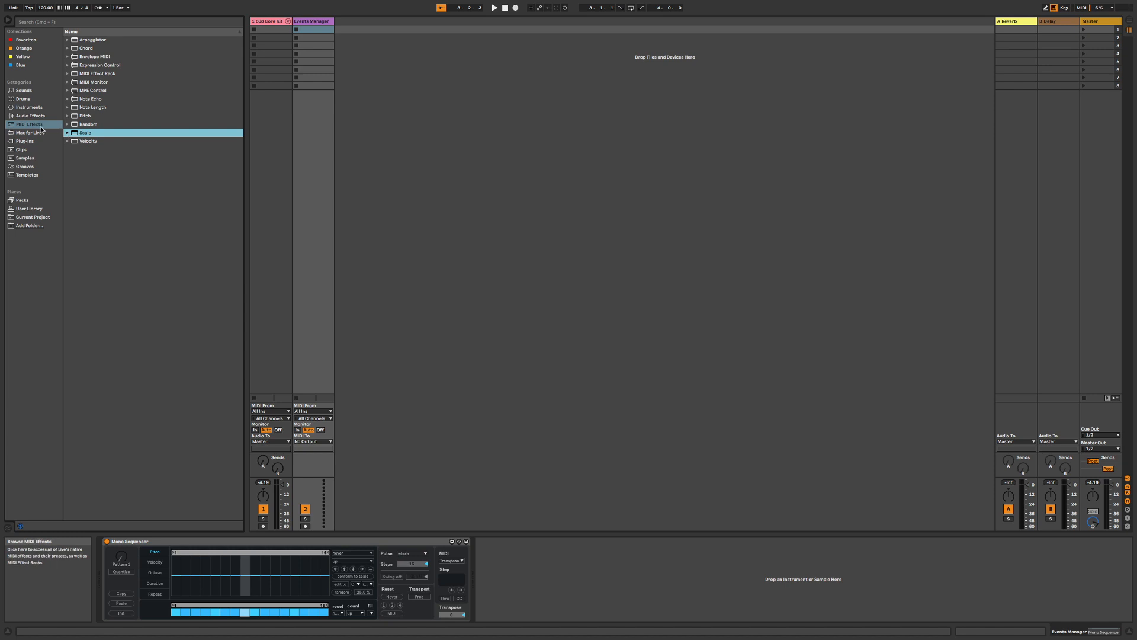
pyautogui.click(86, 66)
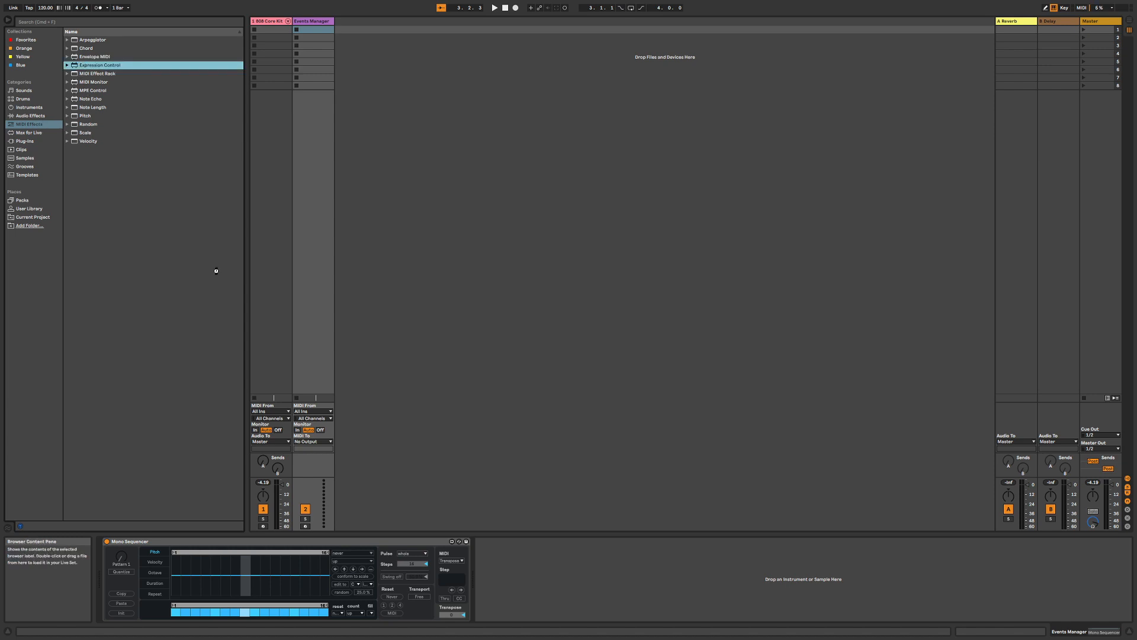
pyautogui.moveTo(509, 584); pyautogui.dragTo(510, 585)
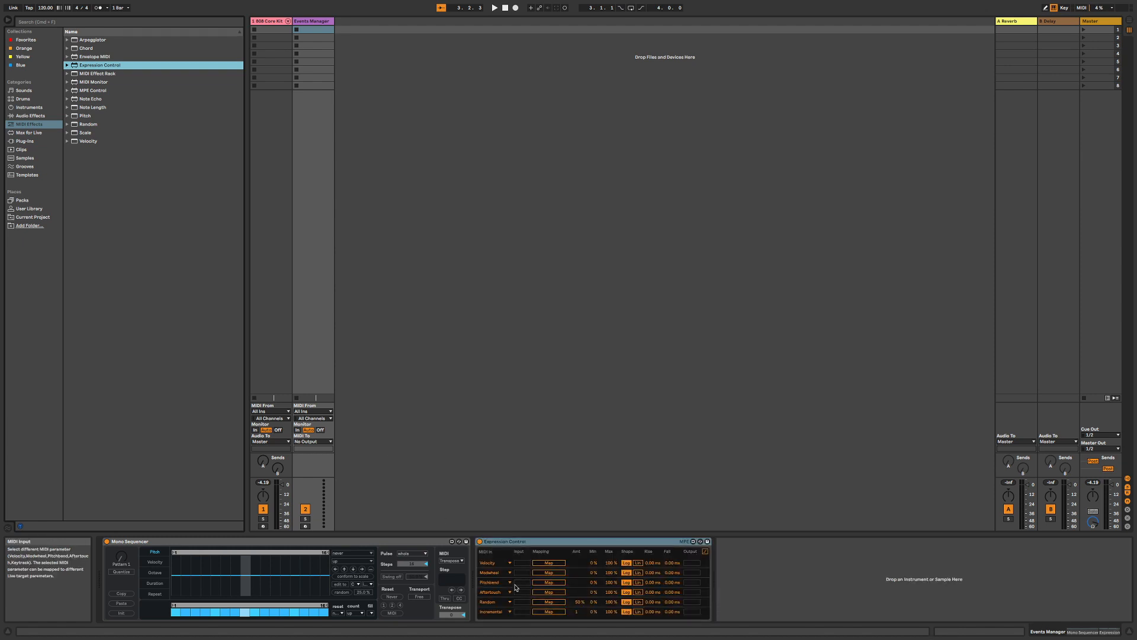
# Set every MIDI input row of Expression Control to Random and play the sequence
pyautogui.click(508, 563)
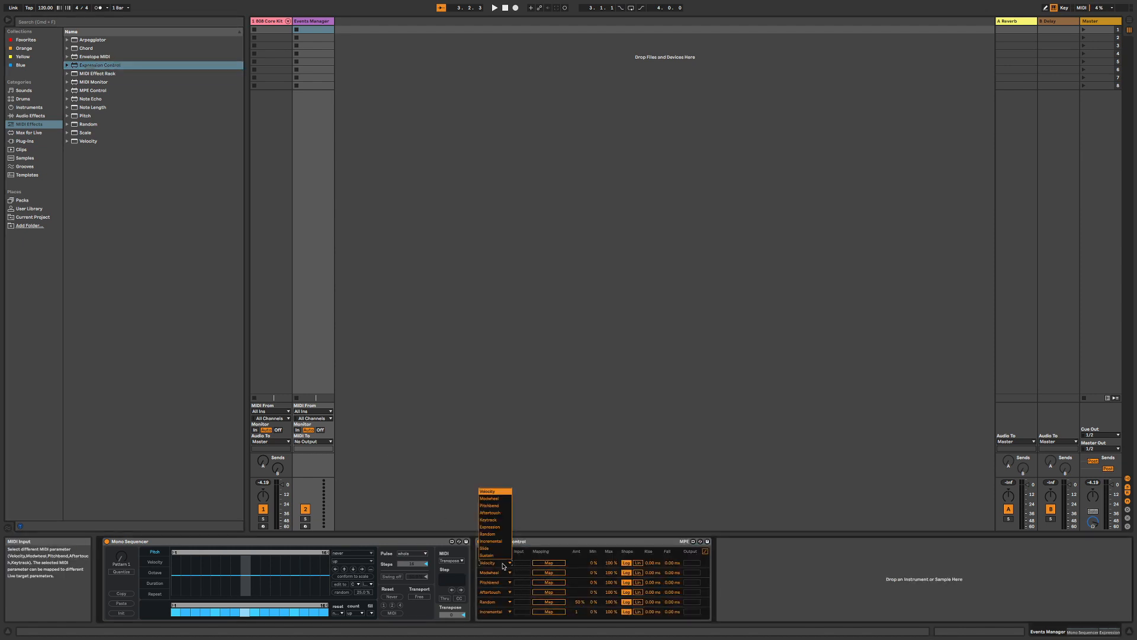
pyautogui.click(499, 535)
pyautogui.click(499, 572)
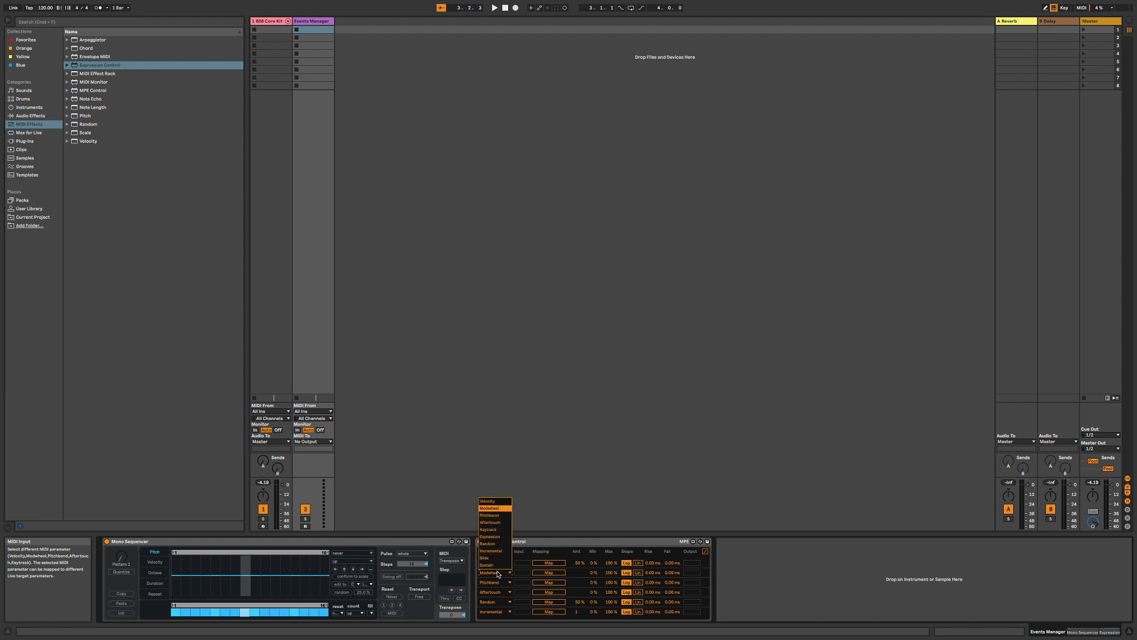
pyautogui.click(499, 546)
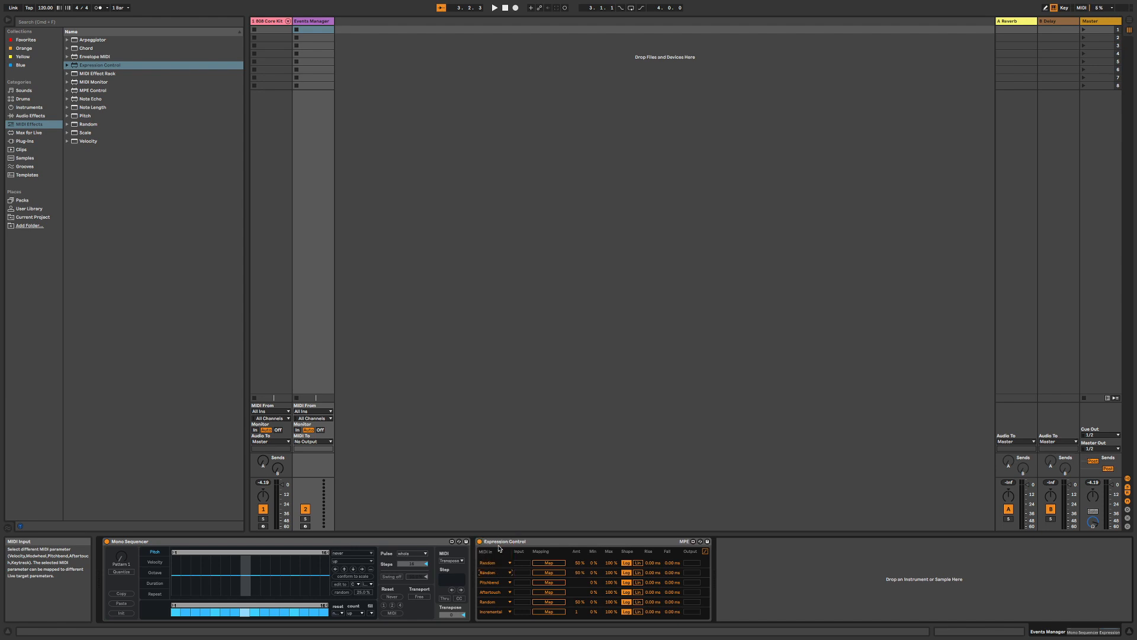
pyautogui.click(496, 583)
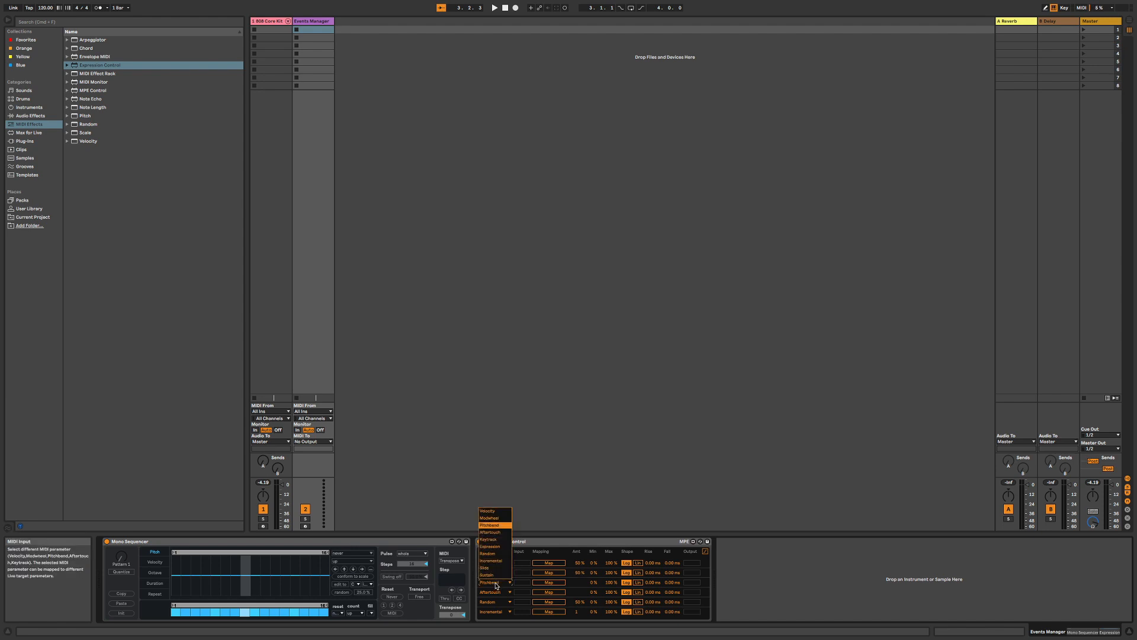
pyautogui.click(496, 554)
pyautogui.click(494, 592)
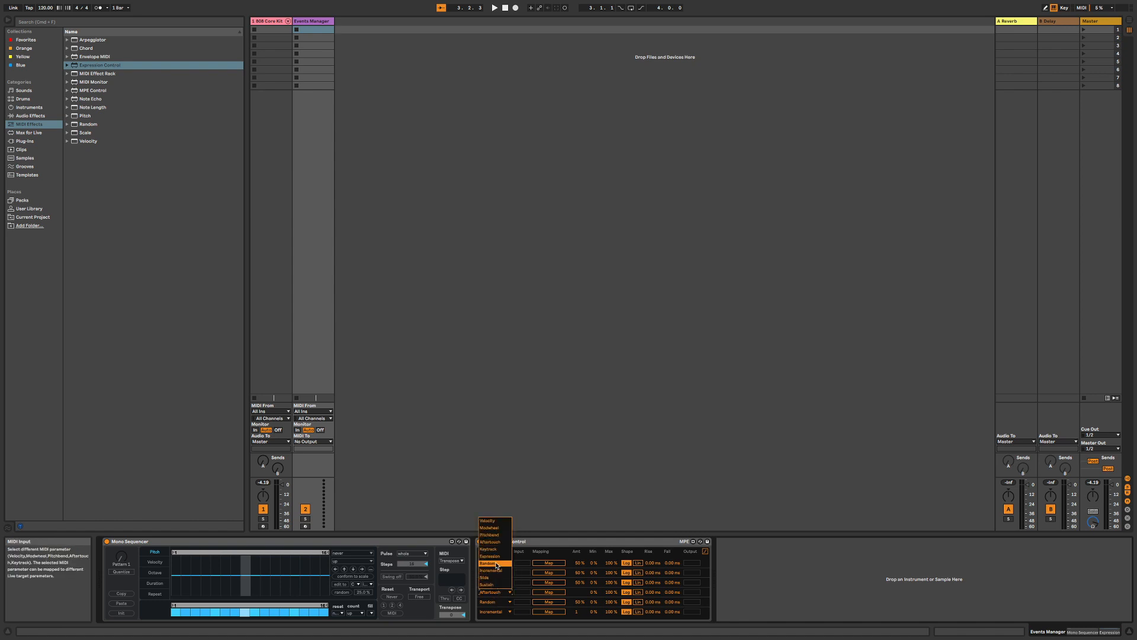
pyautogui.click(498, 566)
pyautogui.click(492, 613)
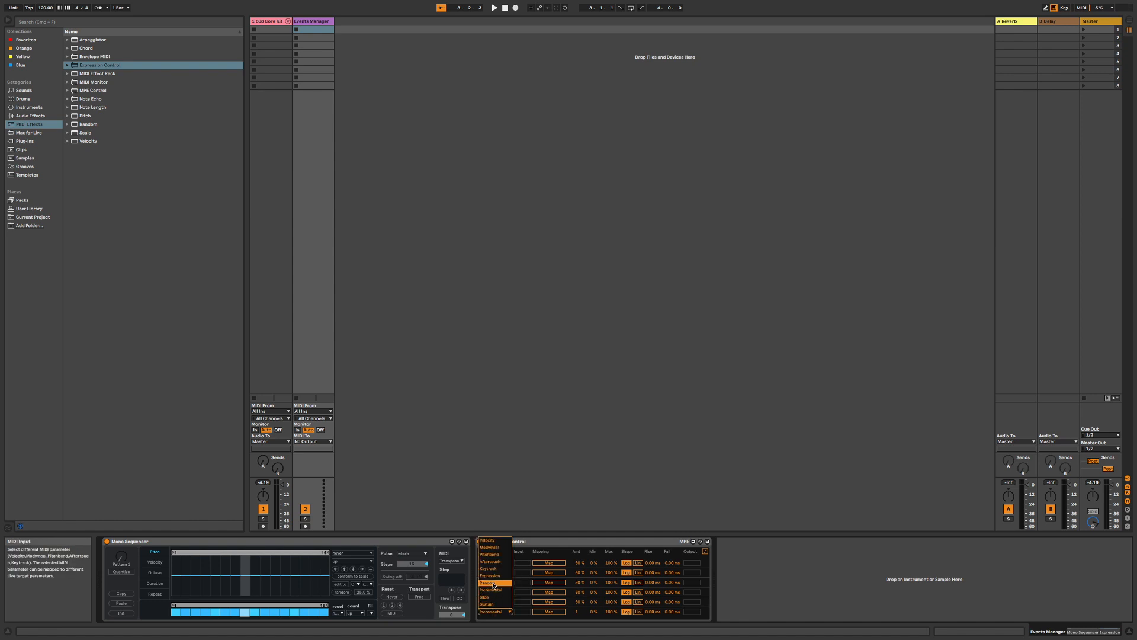
pyautogui.click(493, 585)
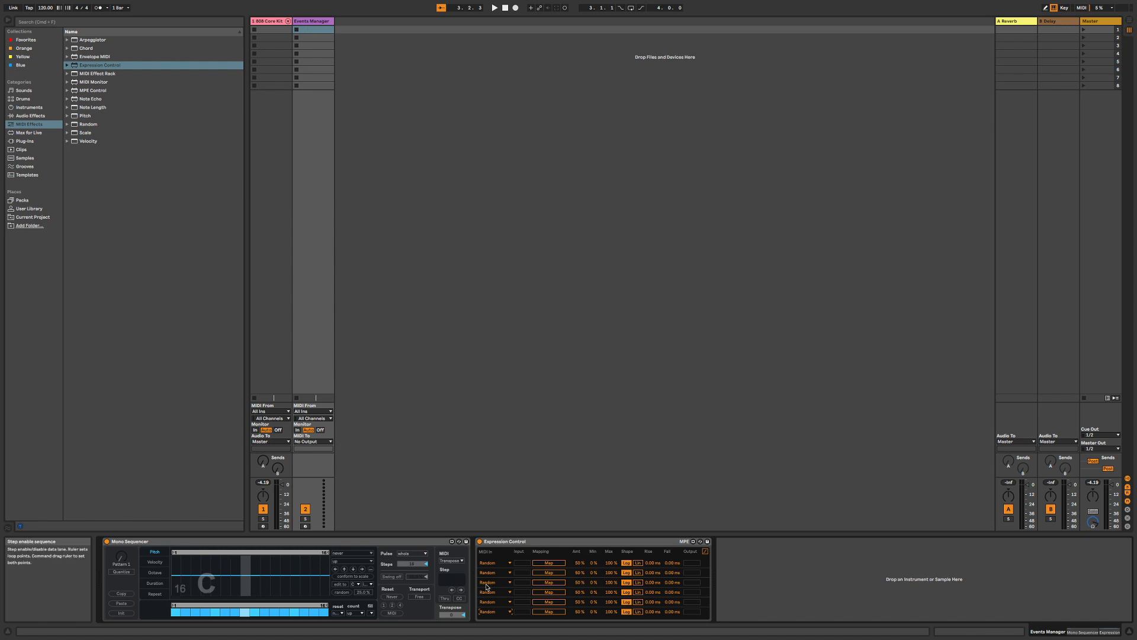
pyautogui.press('space')
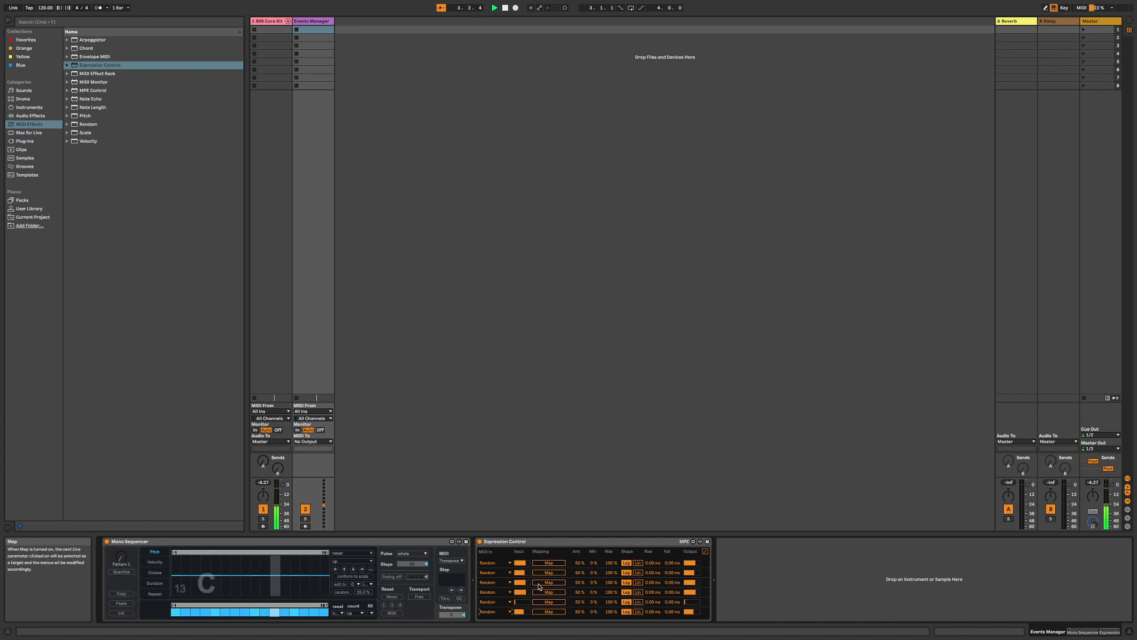
# Map Expression Control's first three Random rows to Grids' BD, Snare and HiHat knobs on the 808 Core Kit track
pyautogui.click(549, 562)
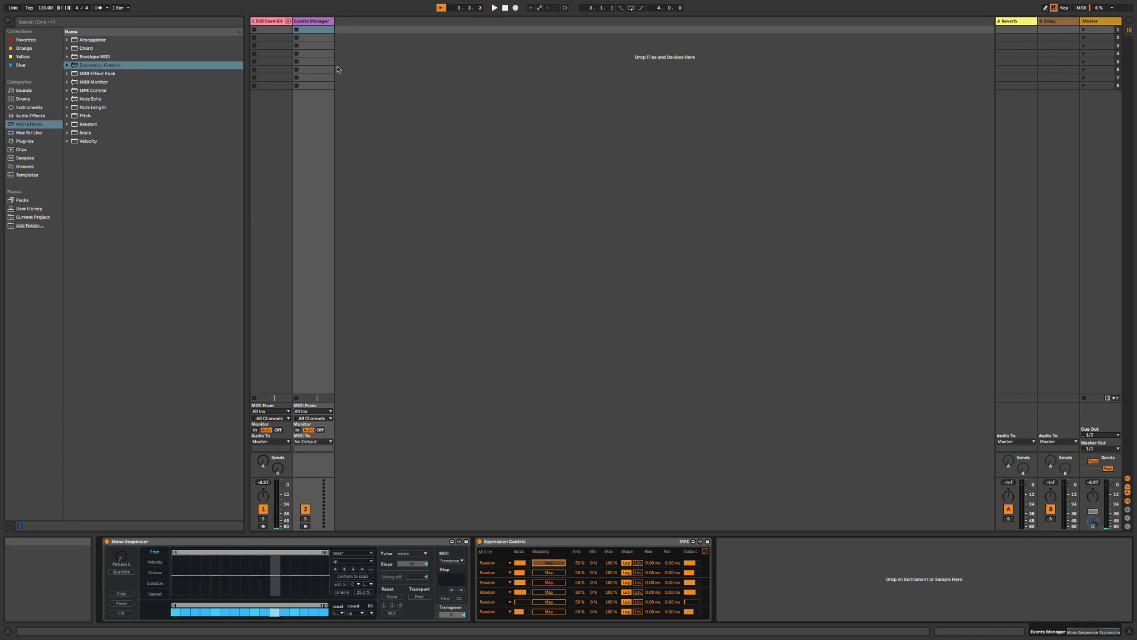
pyautogui.click(267, 20)
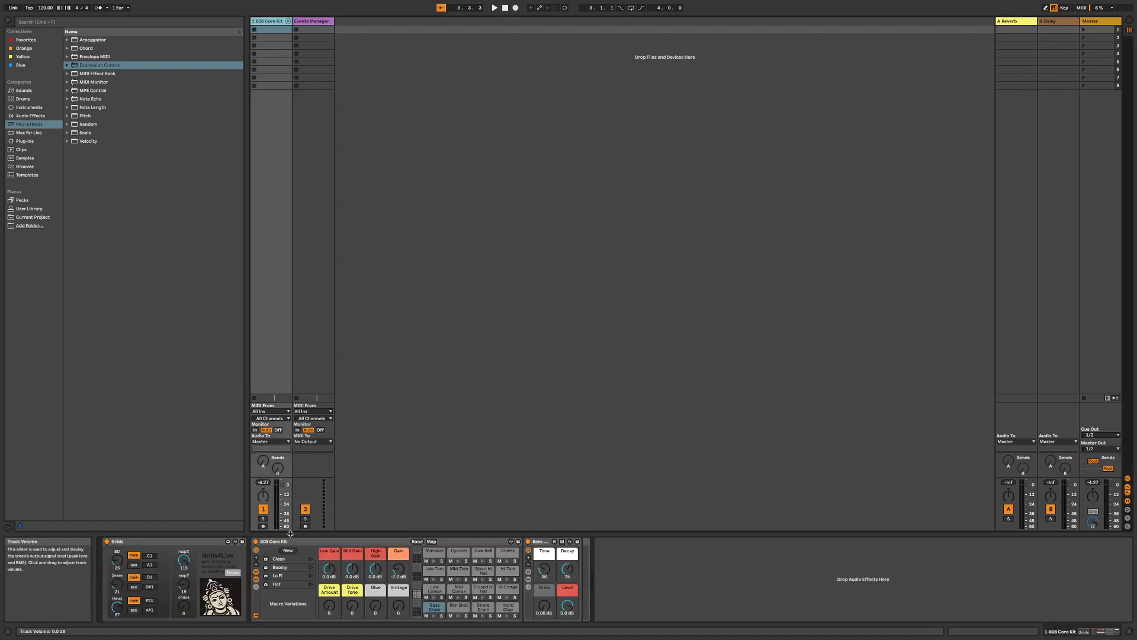
pyautogui.click(118, 560)
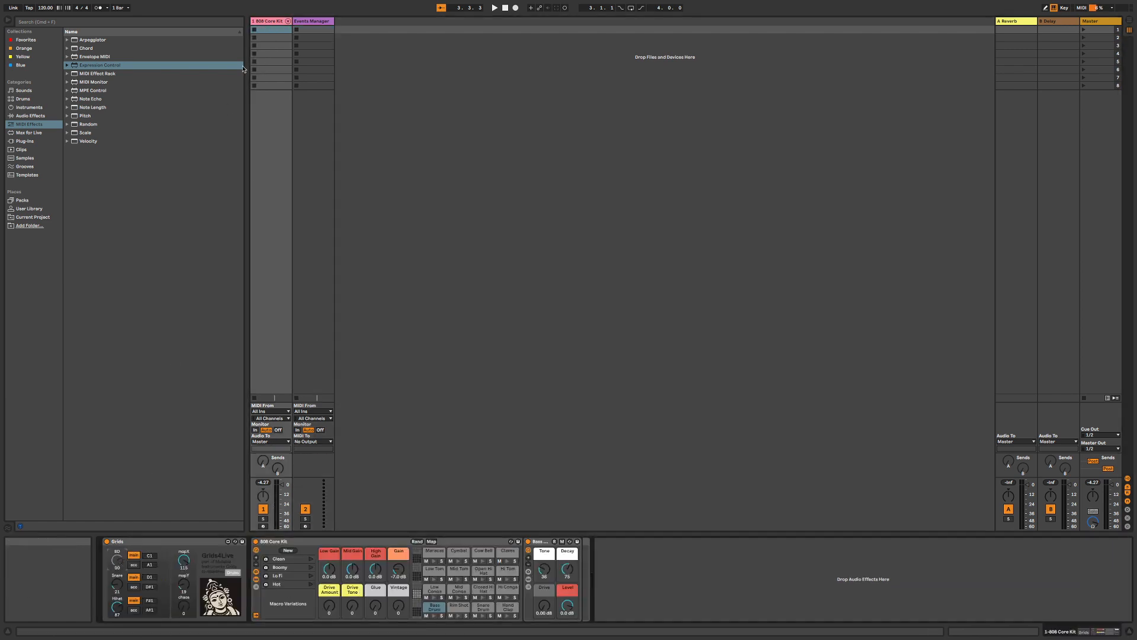
pyautogui.click(323, 19)
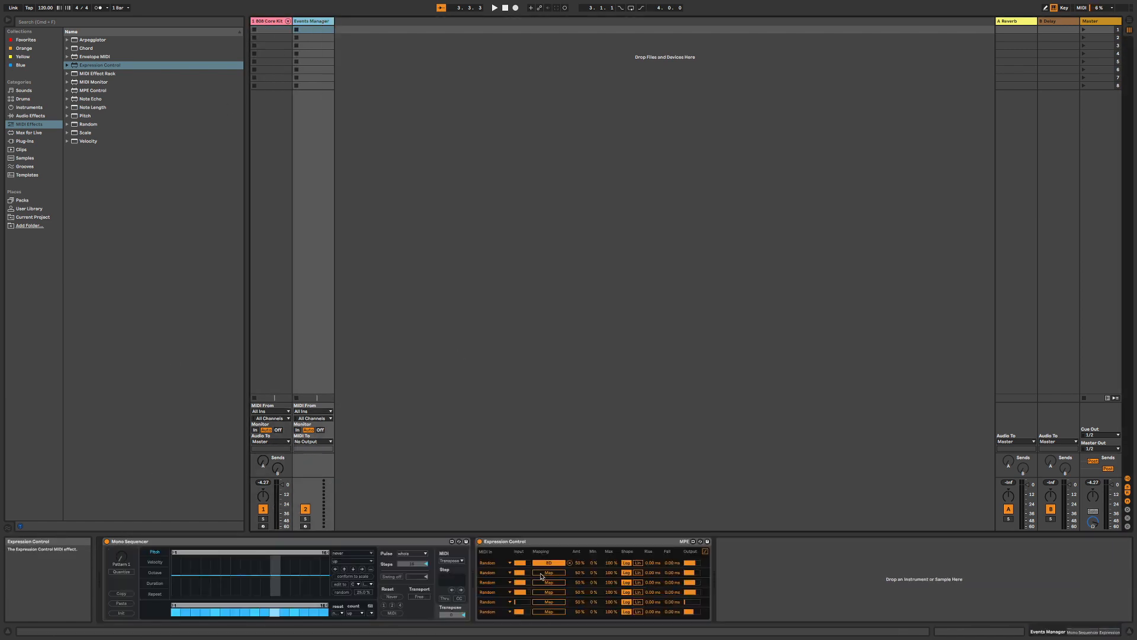
pyautogui.press('Left')
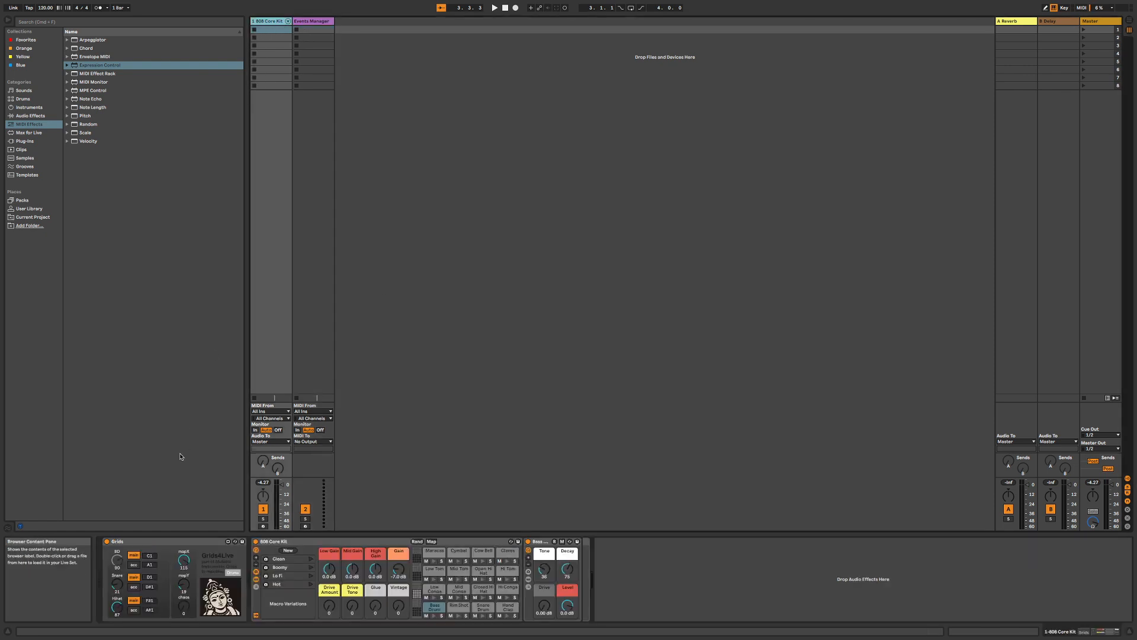
pyautogui.click(121, 585)
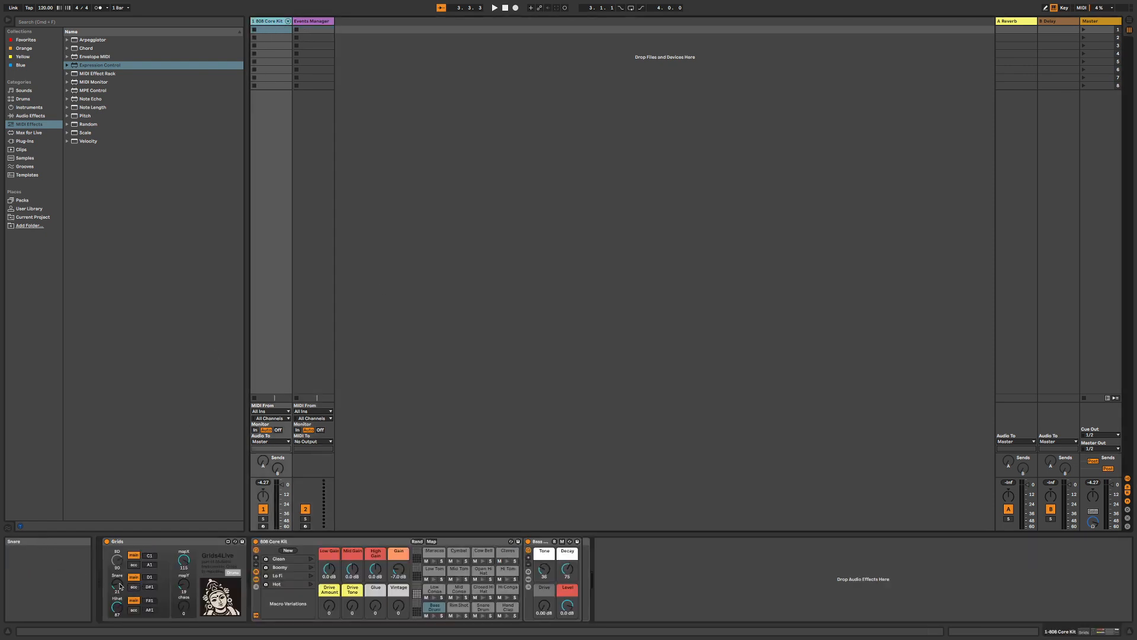
pyautogui.click(318, 22)
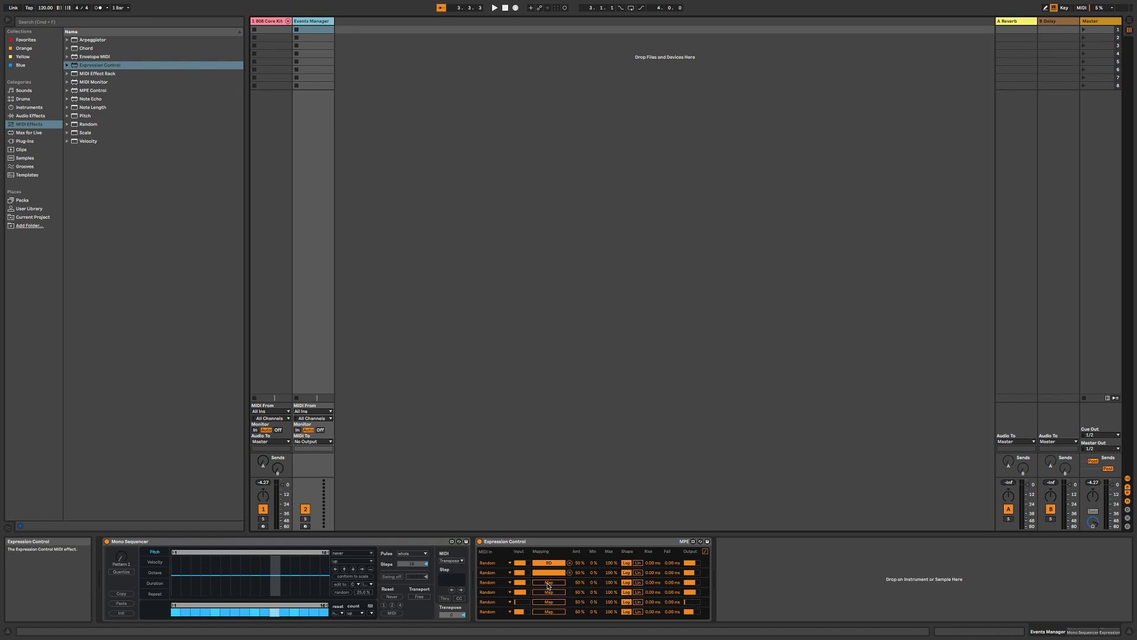
pyautogui.press('Left')
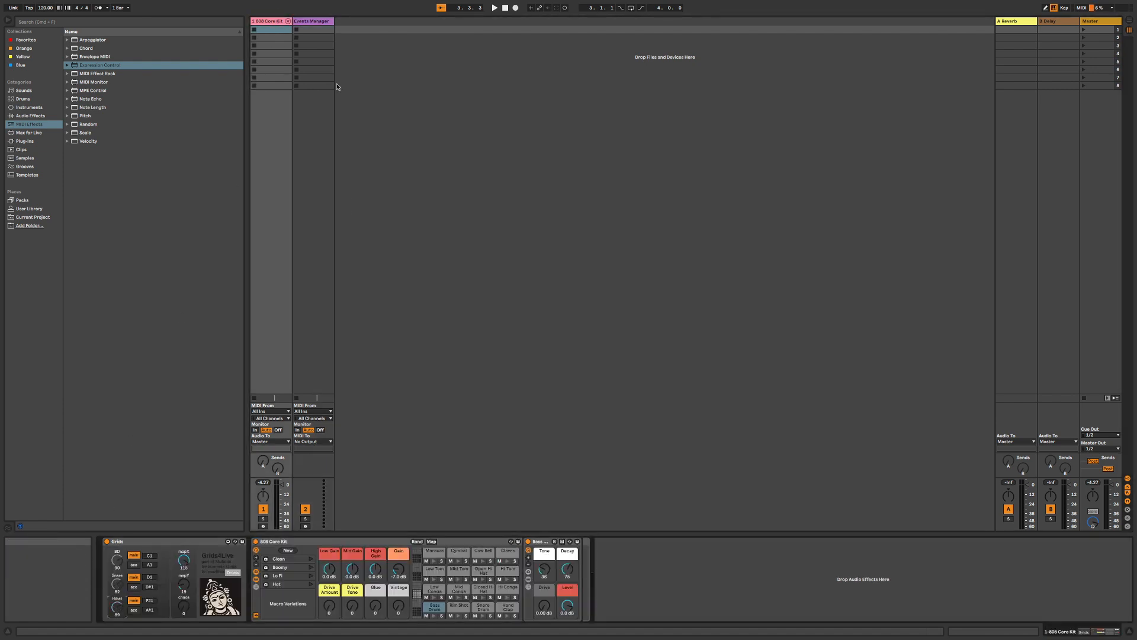
pyautogui.click(318, 22)
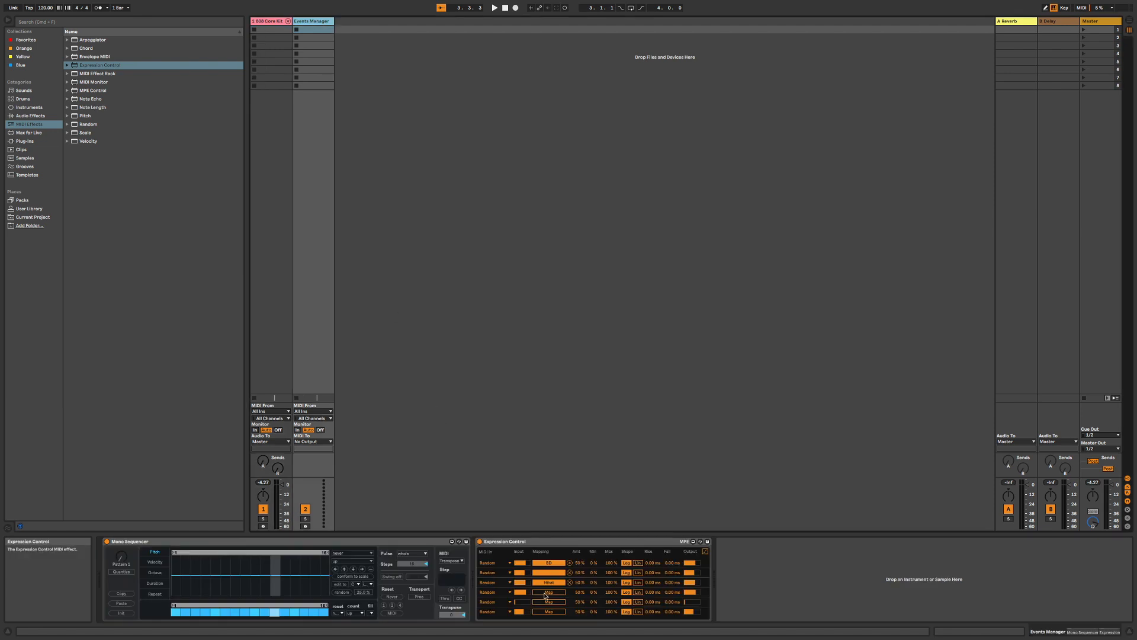
# Map Expression Control's fourth and fifth Random rows to Grids' mapX and mapY, and play the modulated pattern
pyautogui.click(278, 22)
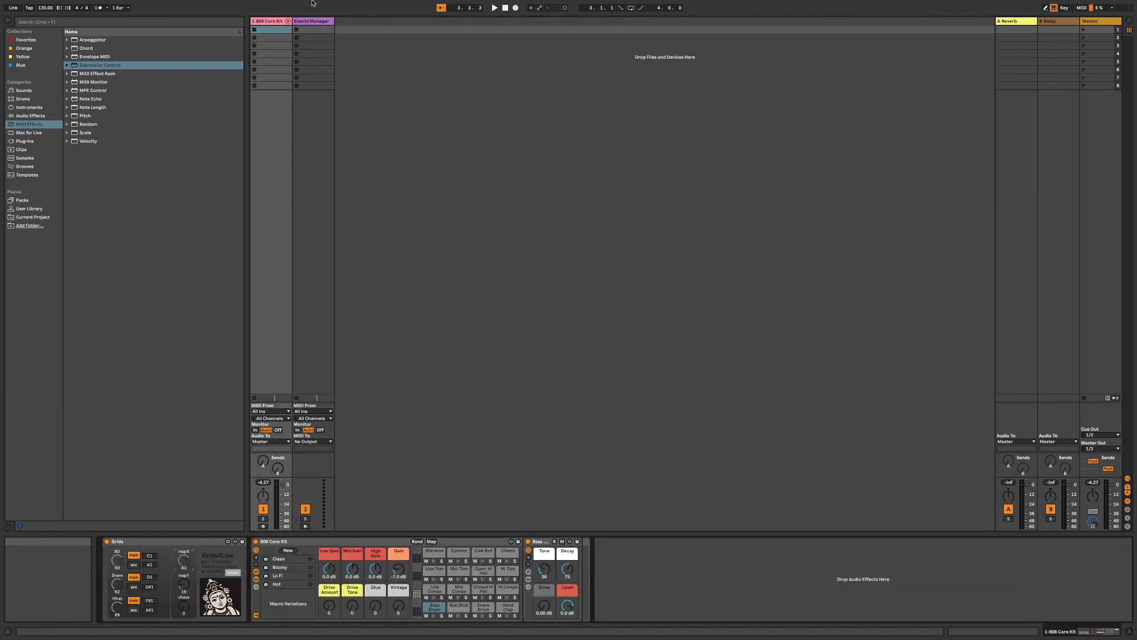
pyautogui.click(309, 24)
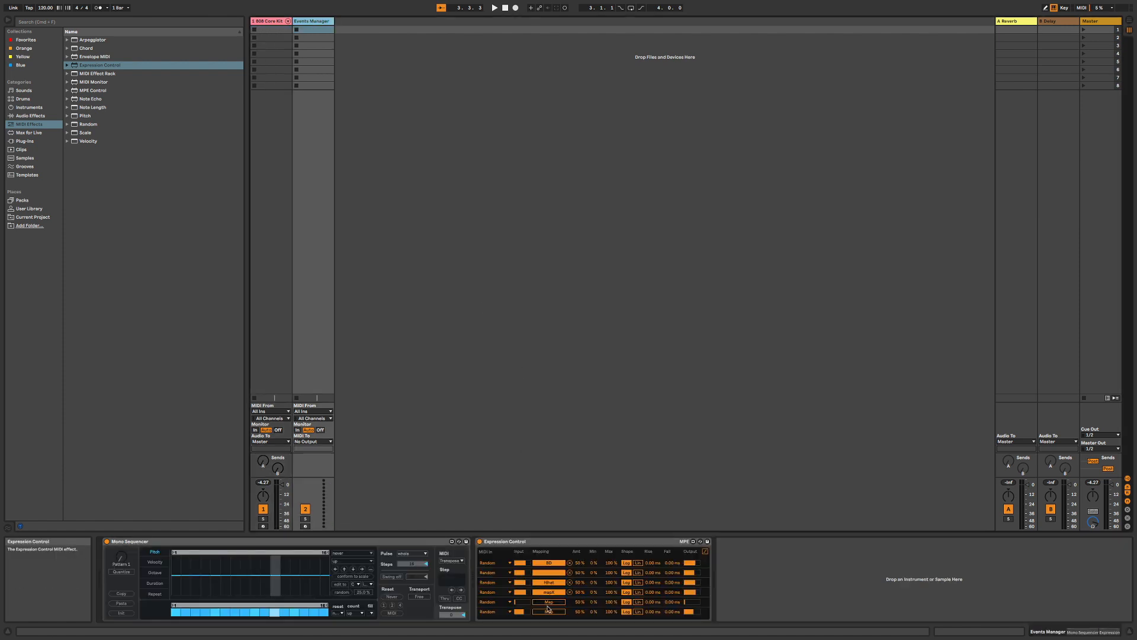
pyautogui.click(281, 24)
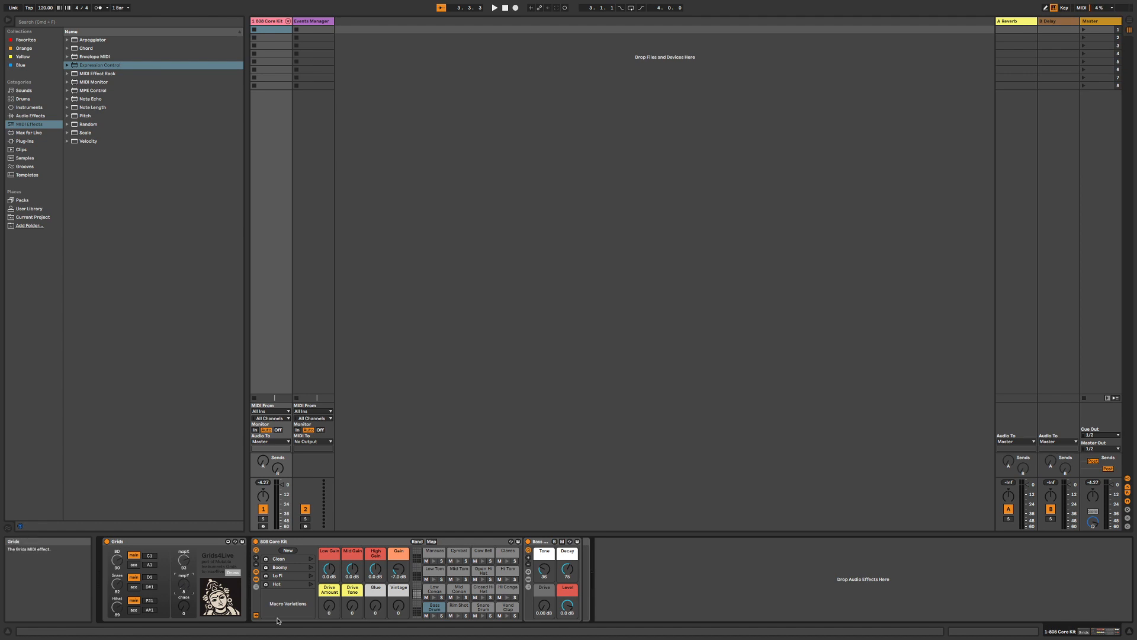
pyautogui.press('space')
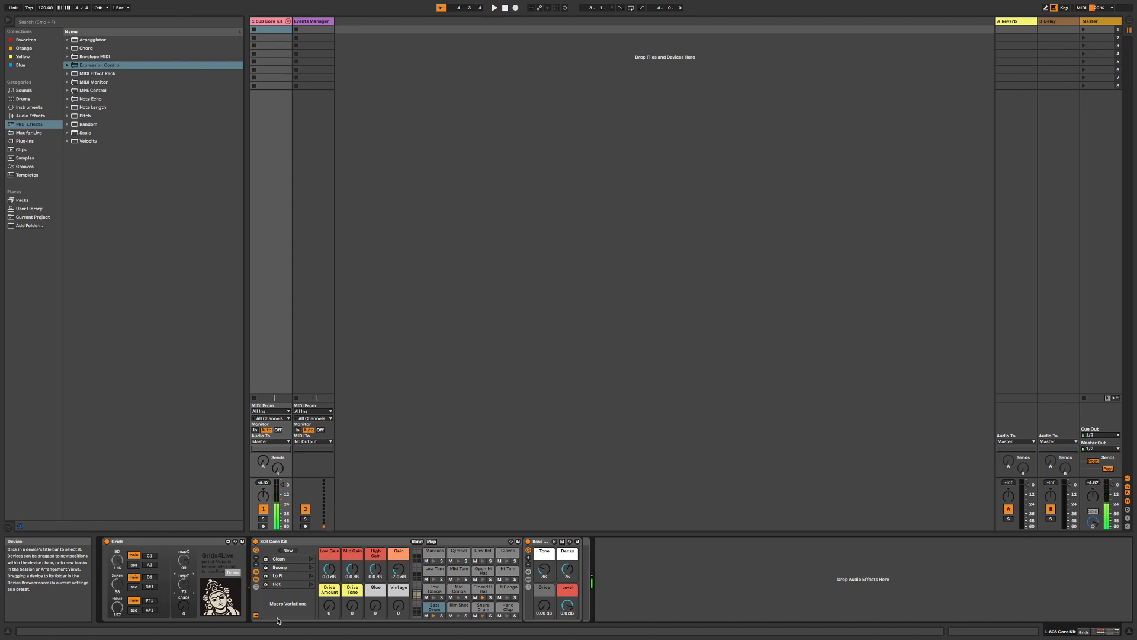
# Leave only steps 1, 5, 9 and 13 active in Mono Sequencer and play the result
pyautogui.click(309, 20)
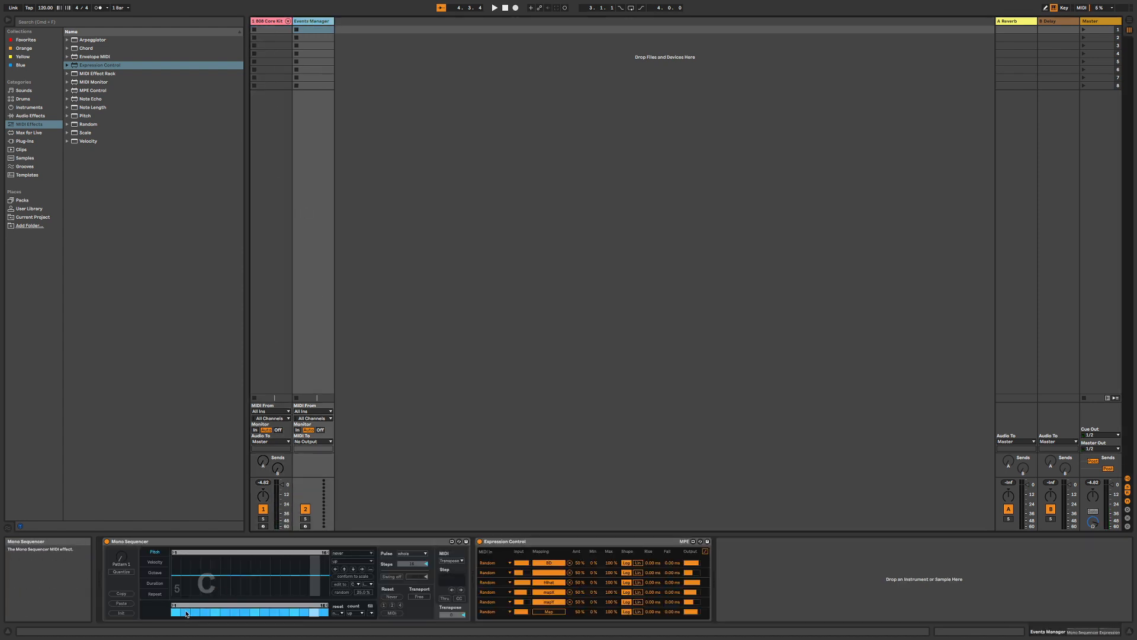
pyautogui.moveTo(187, 614); pyautogui.dragTo(326, 616)
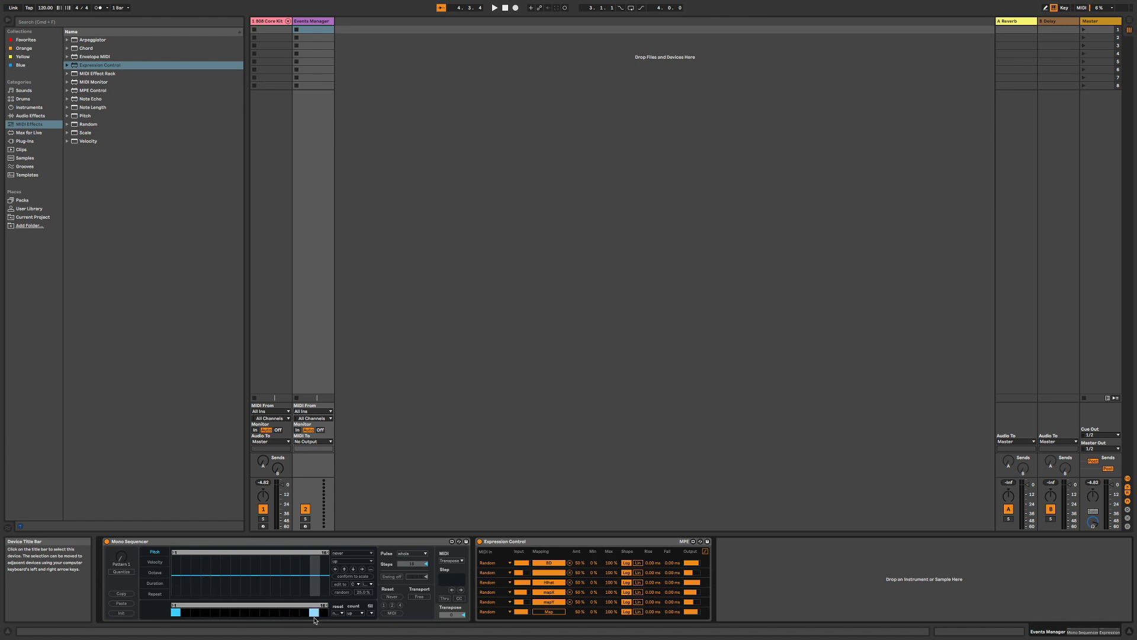
pyautogui.click(214, 612)
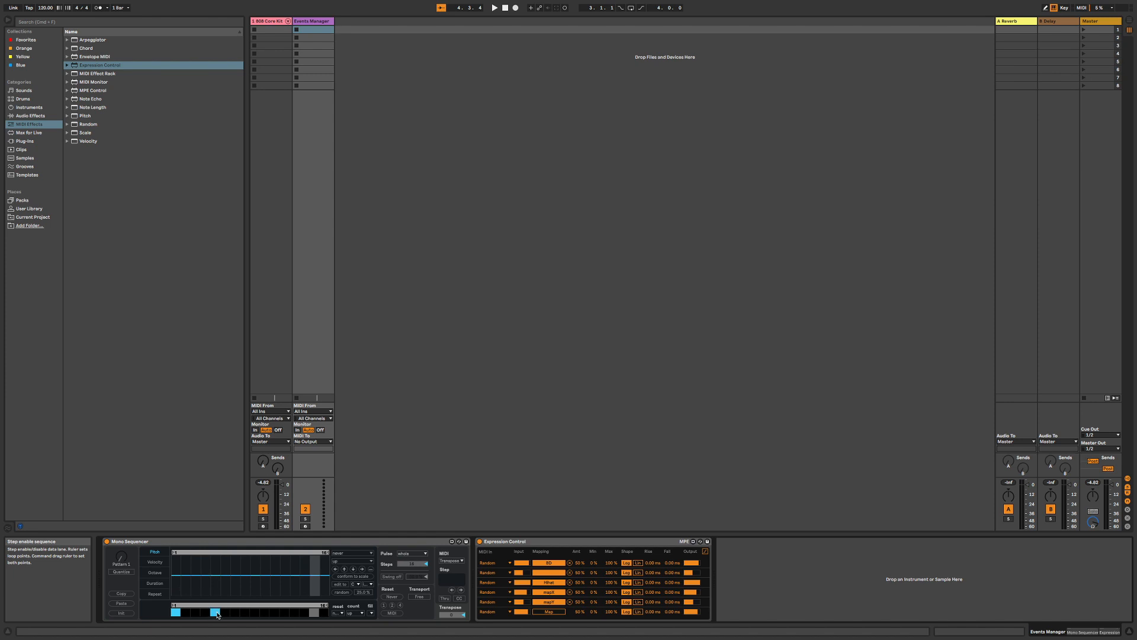
pyautogui.click(255, 613)
pyautogui.click(293, 614)
pyautogui.press('space')
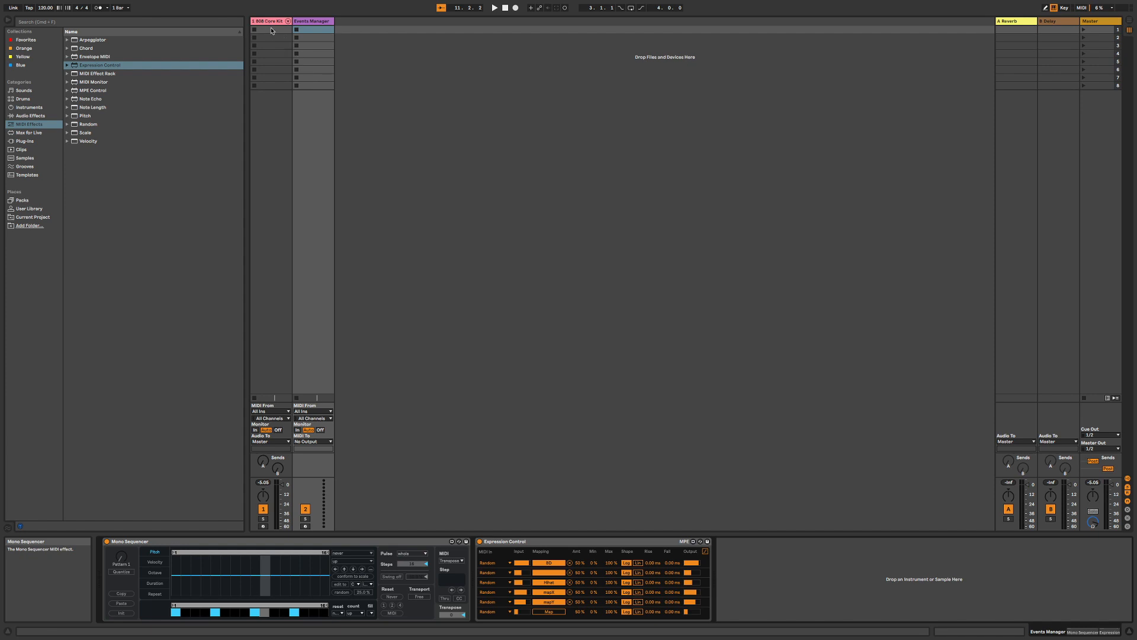
# Group Mono Sequencer and Expression Control into a MIDI Effect Rack and show the rack's chain list
pyautogui.click(321, 543)
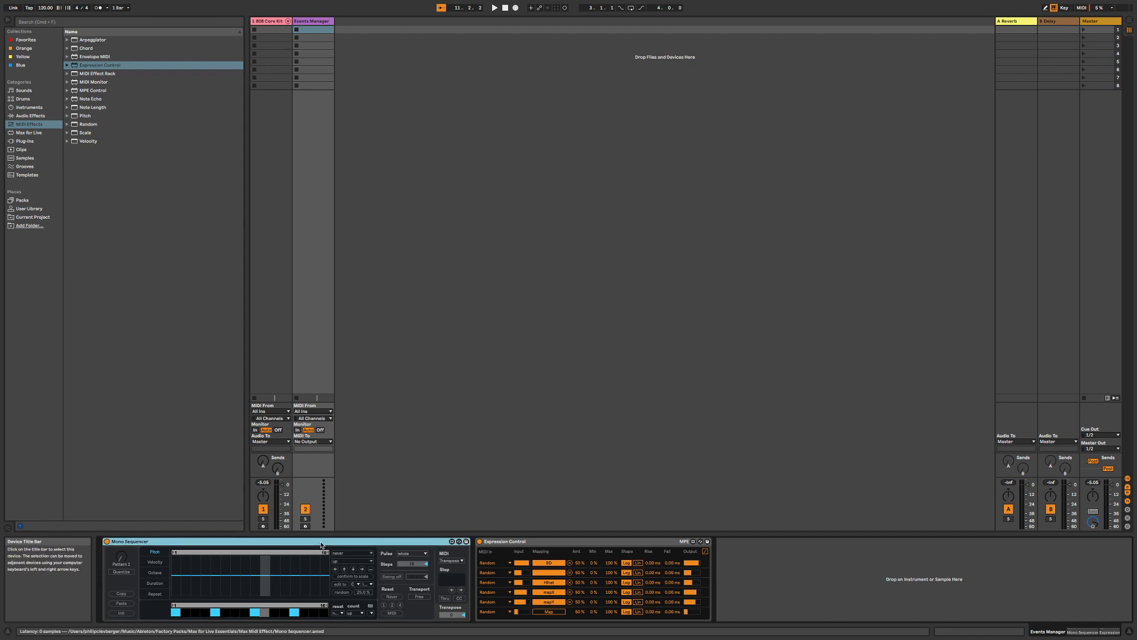
pyautogui.keyDown('shift'); pyautogui.click(539, 544); pyautogui.keyUp('shift')
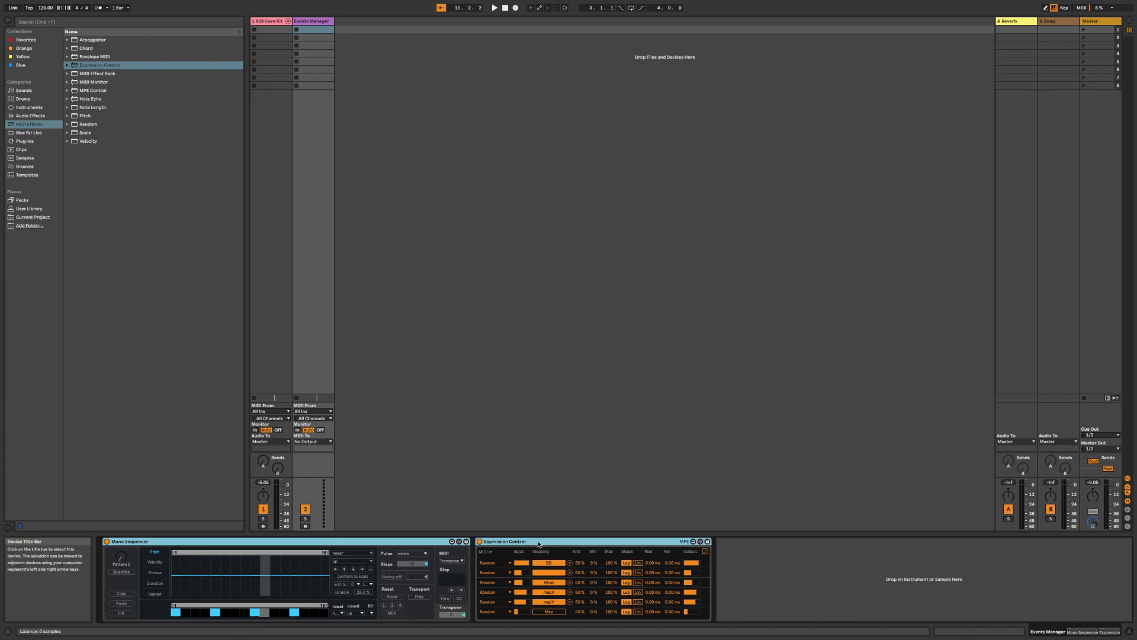
pyautogui.press('super+g')
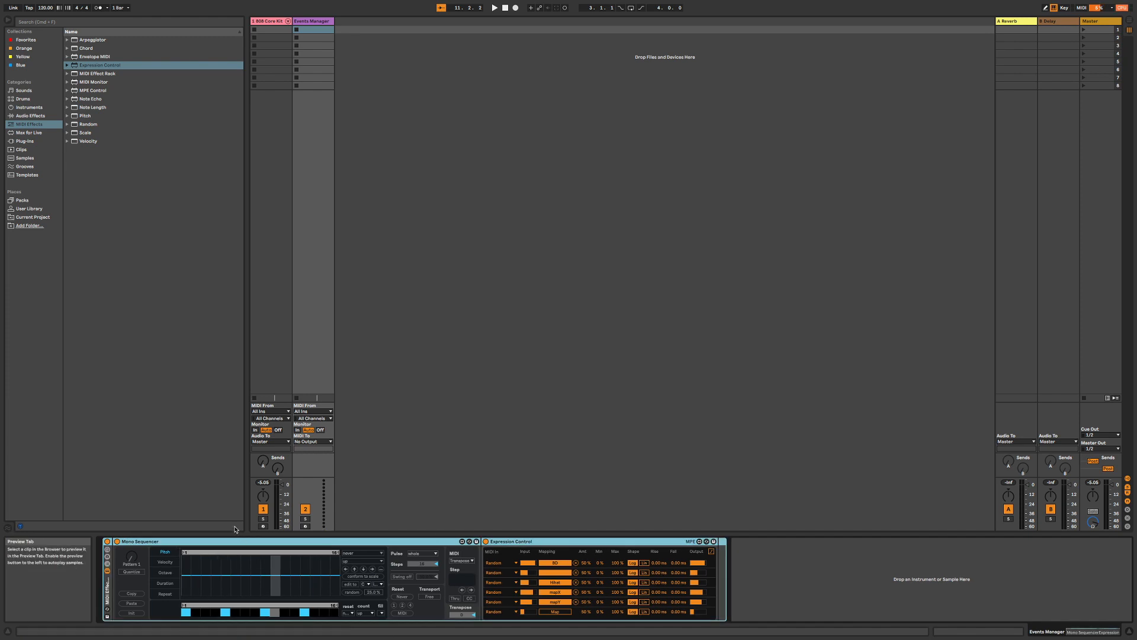
pyautogui.click(109, 568)
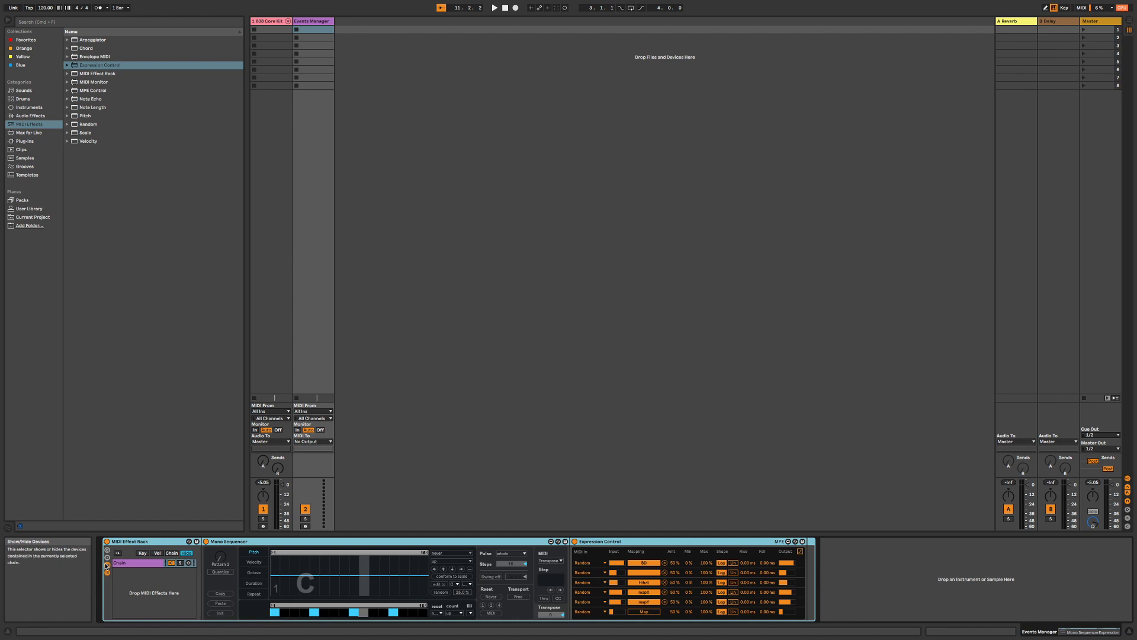
# Rename the rack's existing chain as 4 Bars
pyautogui.rightClick(129, 565)
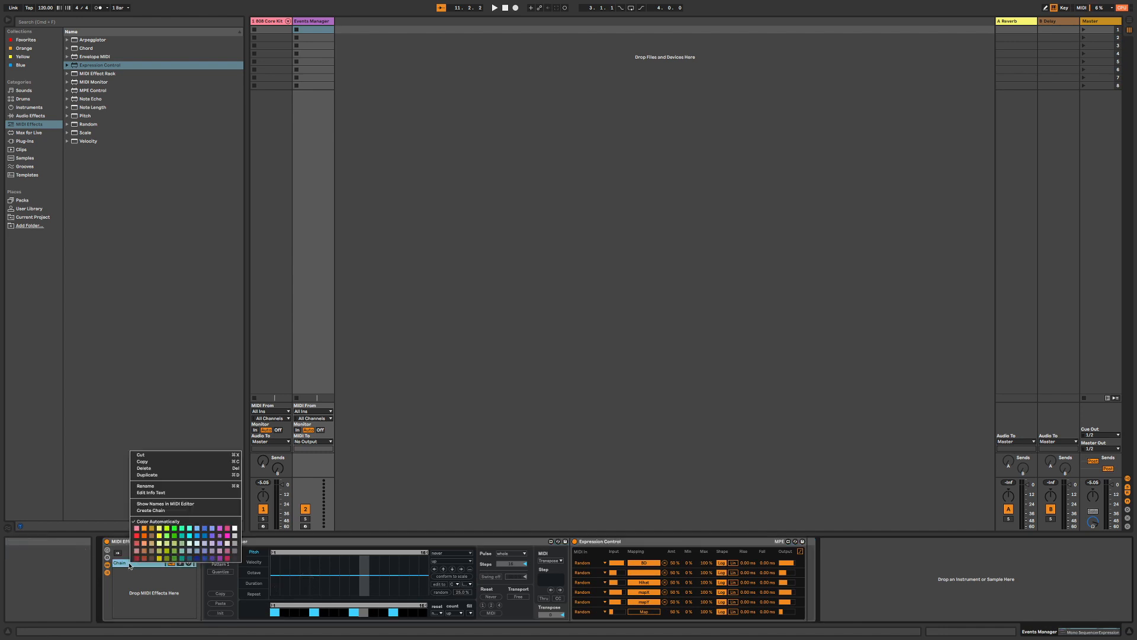
pyautogui.click(155, 492)
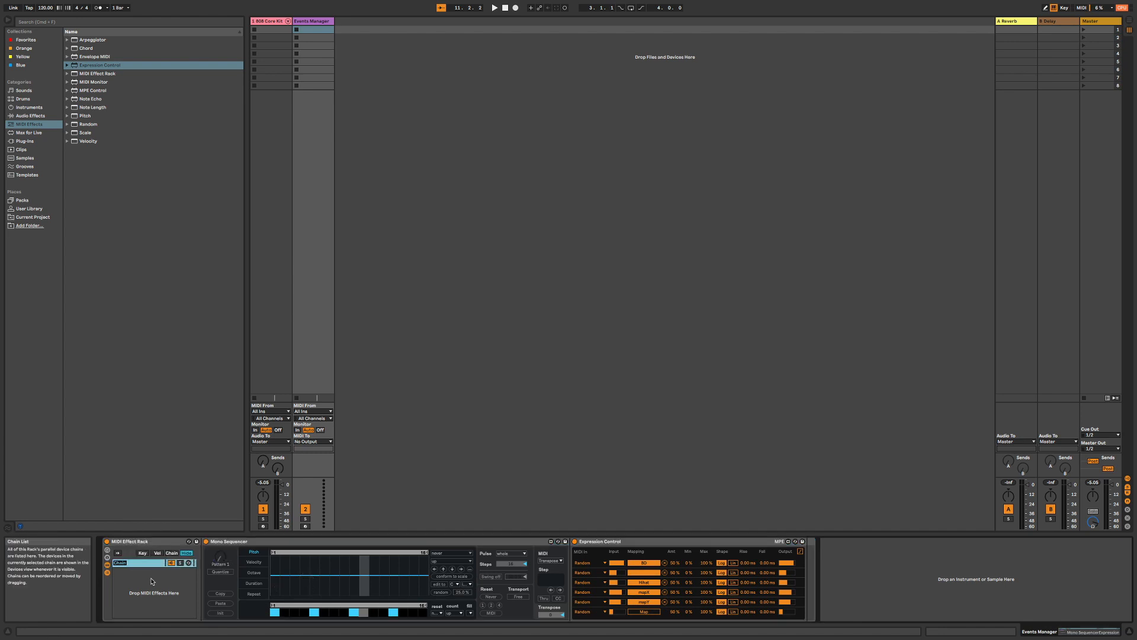
pyautogui.write('d')
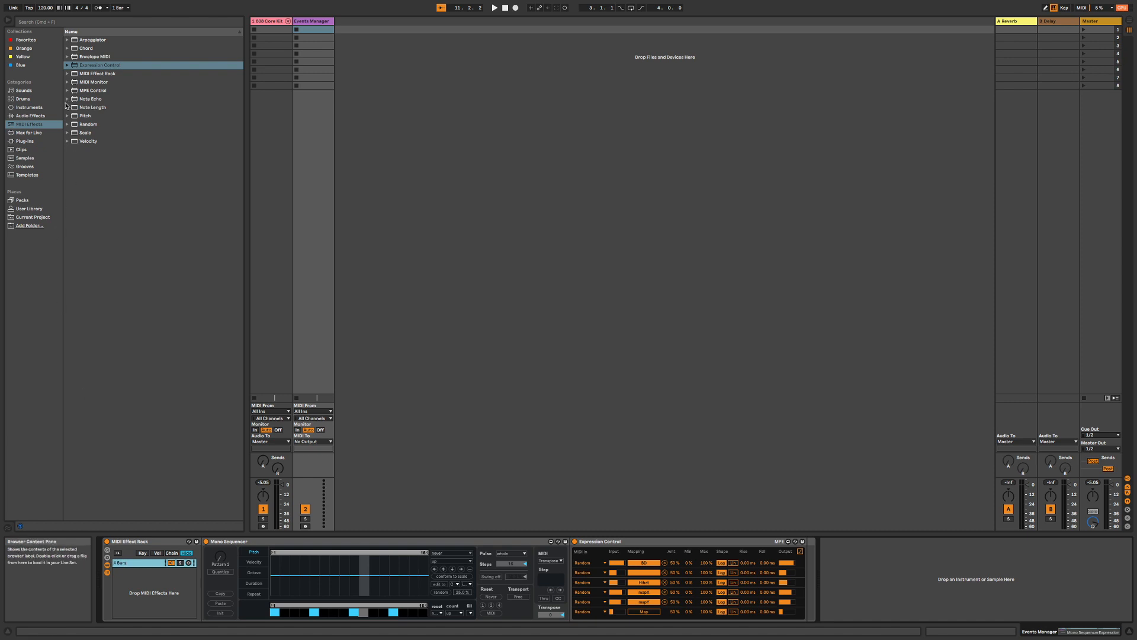
# Find Mono Sequencer among the Max for Live devices and add it to the MIDI Effect Rack as a second chain
pyautogui.click(26, 142)
pyautogui.click(28, 133)
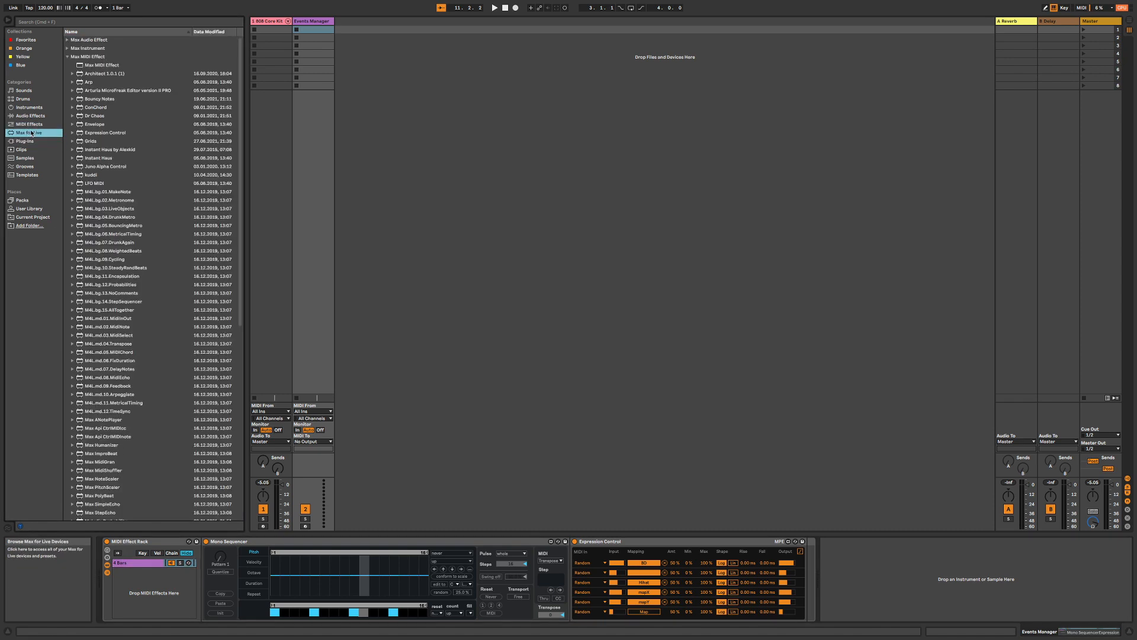
pyautogui.click(51, 23)
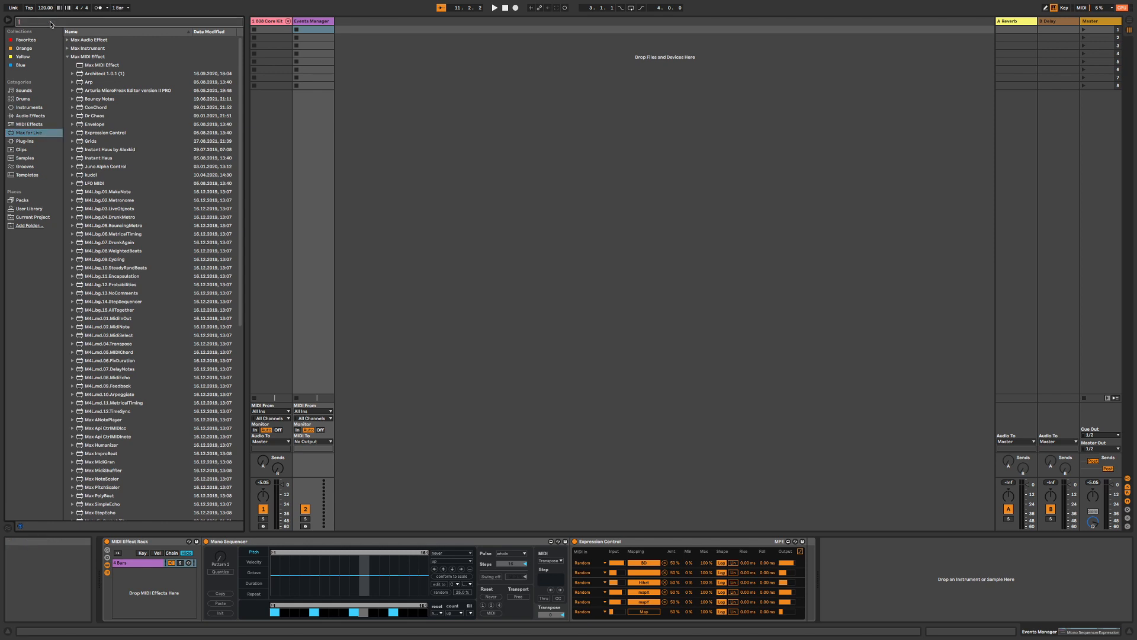
pyautogui.write('mono')
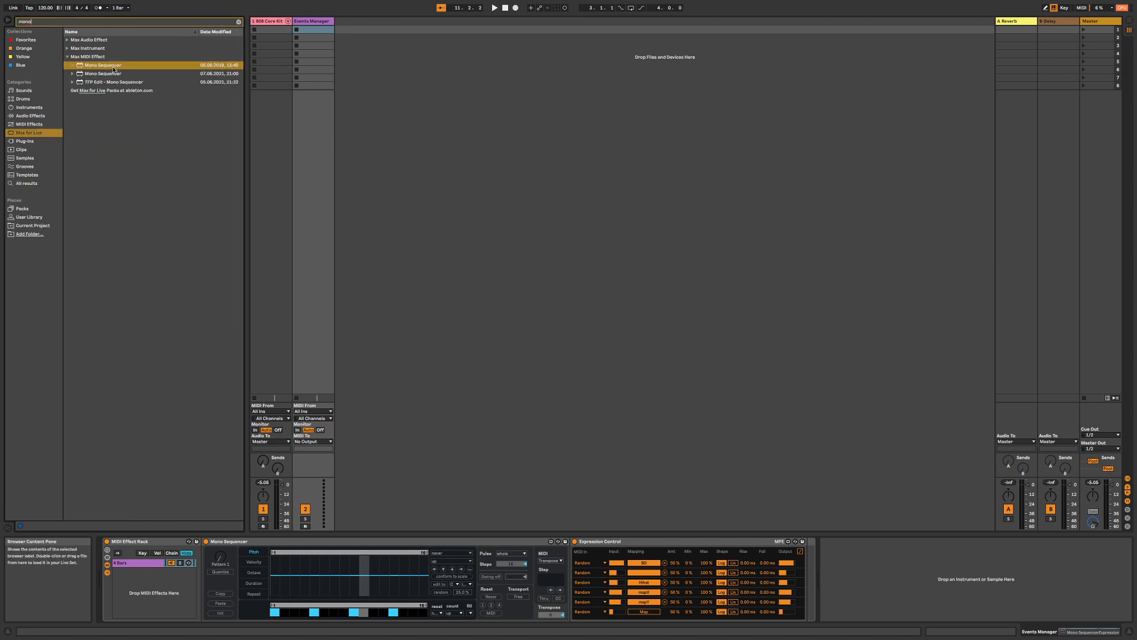
pyautogui.moveTo(122, 362); pyautogui.dragTo(135, 593)
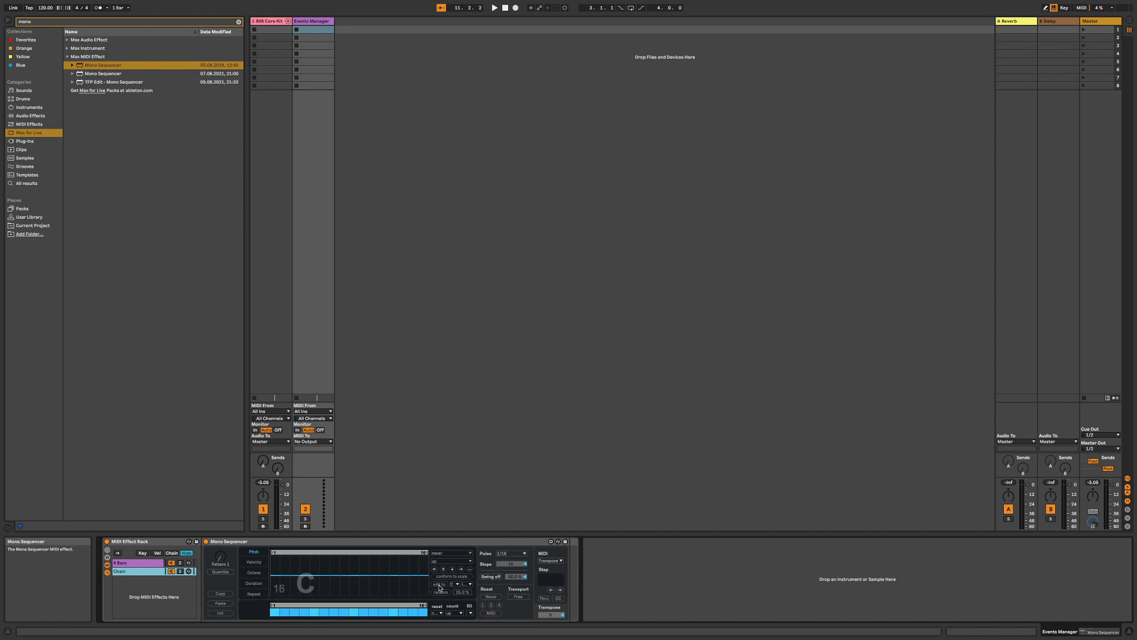
# Set the new chain's Mono Sequencer pulse to 1/4 and rename the chain as 1/4 Note
pyautogui.click(508, 557)
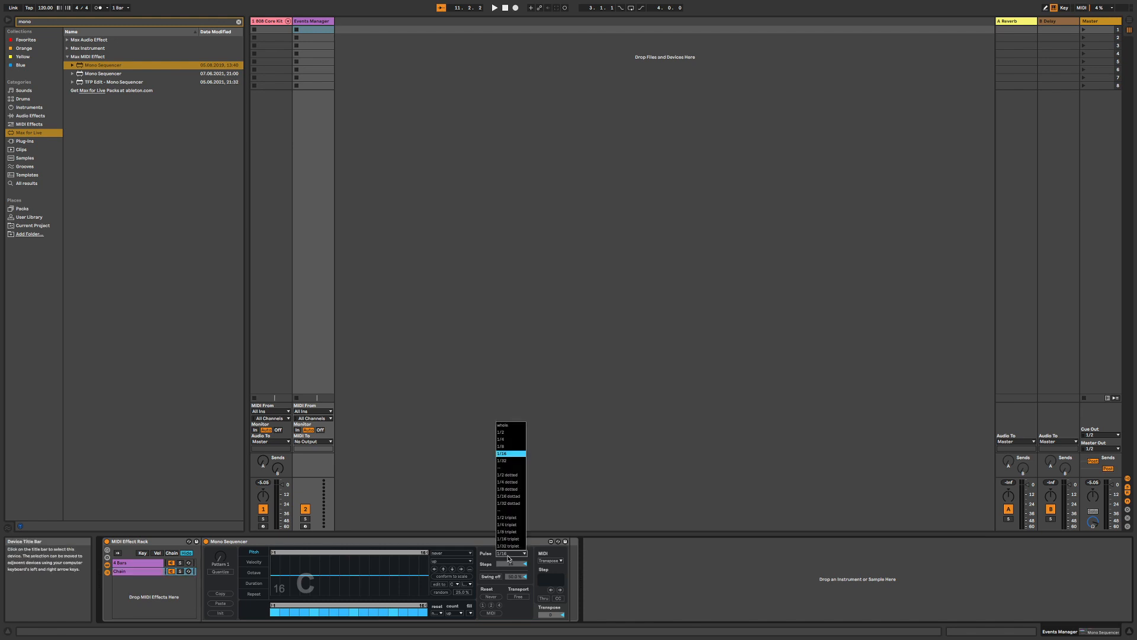
pyautogui.click(512, 444)
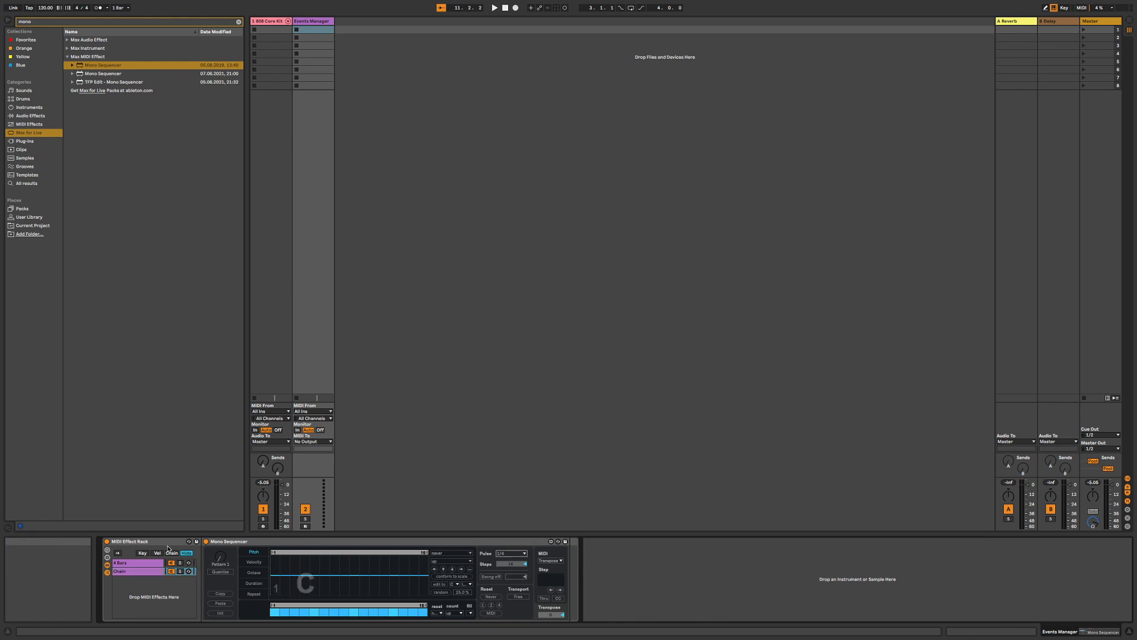
pyautogui.rightClick(125, 572)
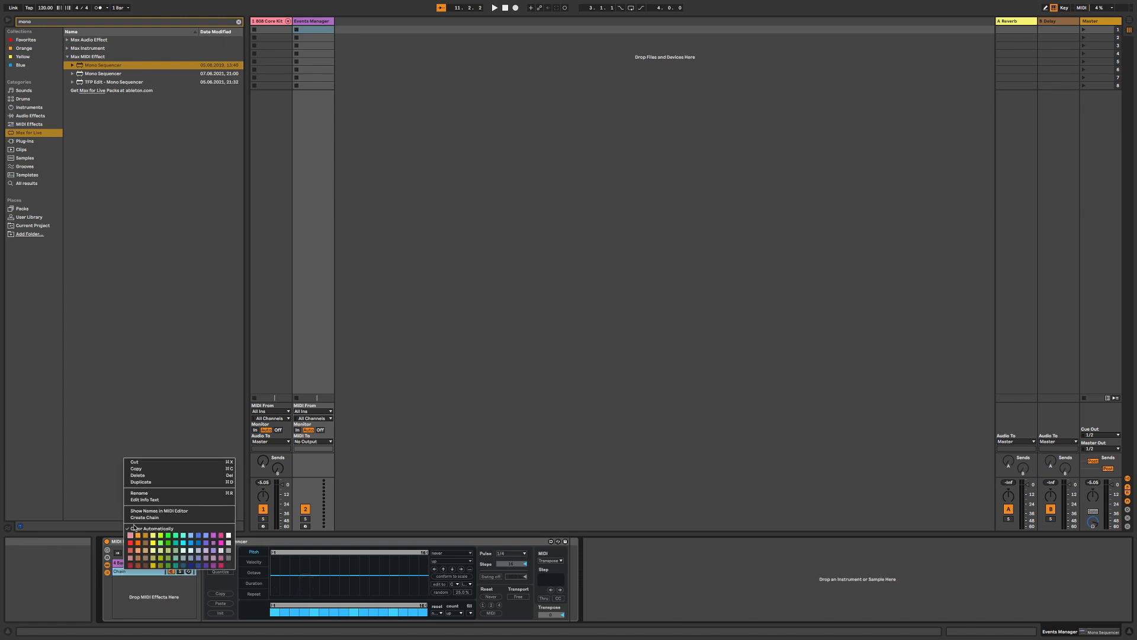
pyautogui.click(151, 496)
pyautogui.write('1/4')
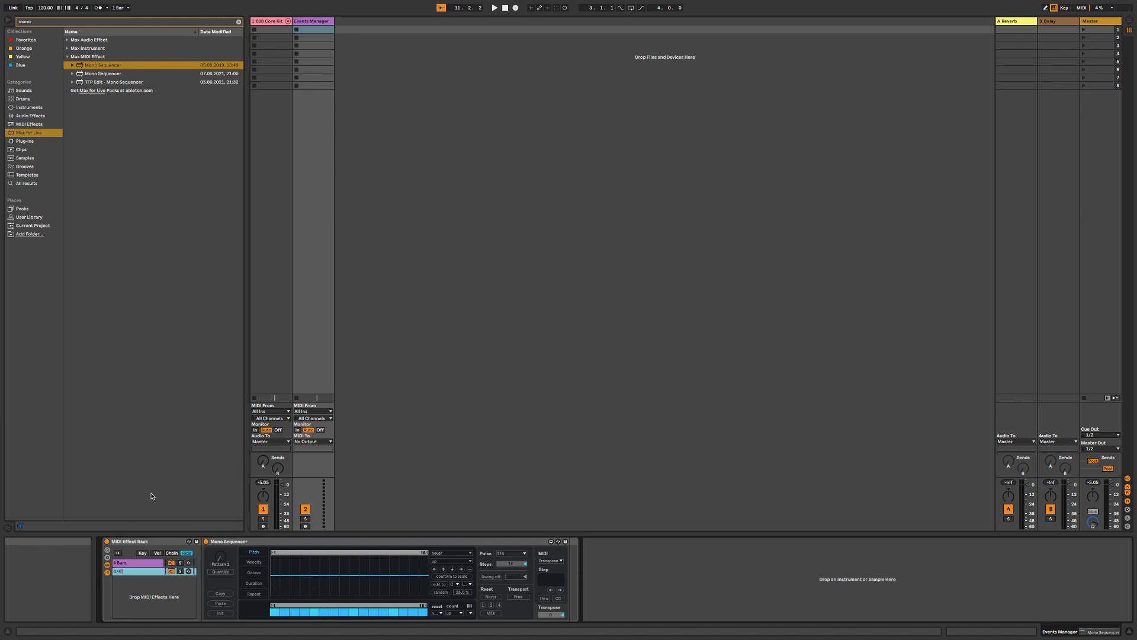
pyautogui.press('Return')
# Add Expression Control after Mono Sequencer in the 1/4 Note chain
pyautogui.click(41, 126)
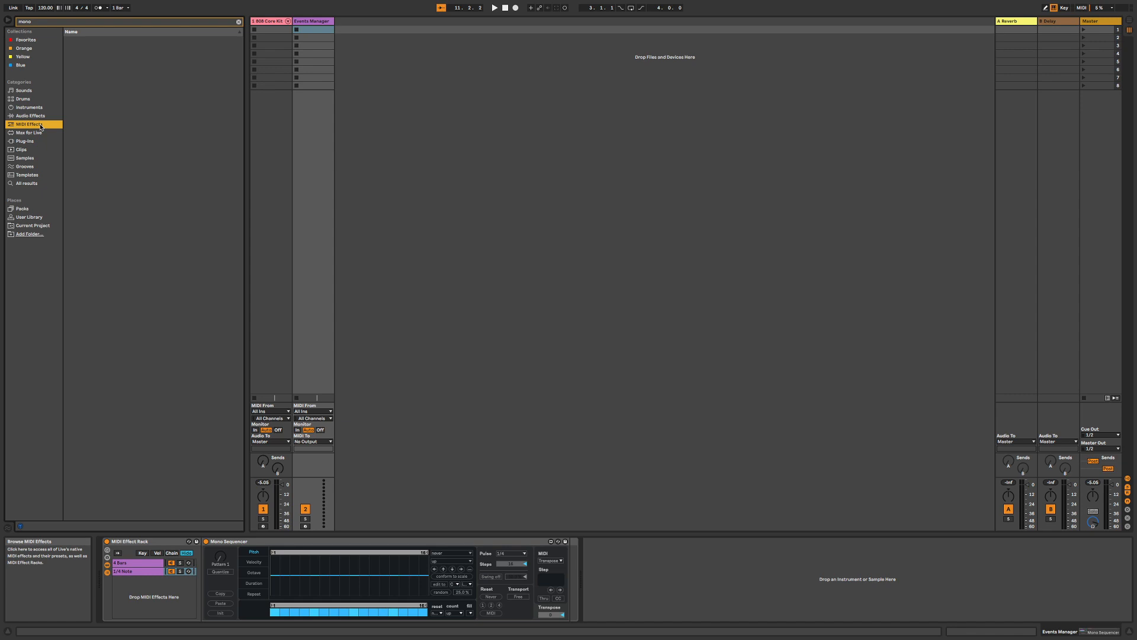
pyautogui.click(59, 21)
pyautogui.press('BackSpace')
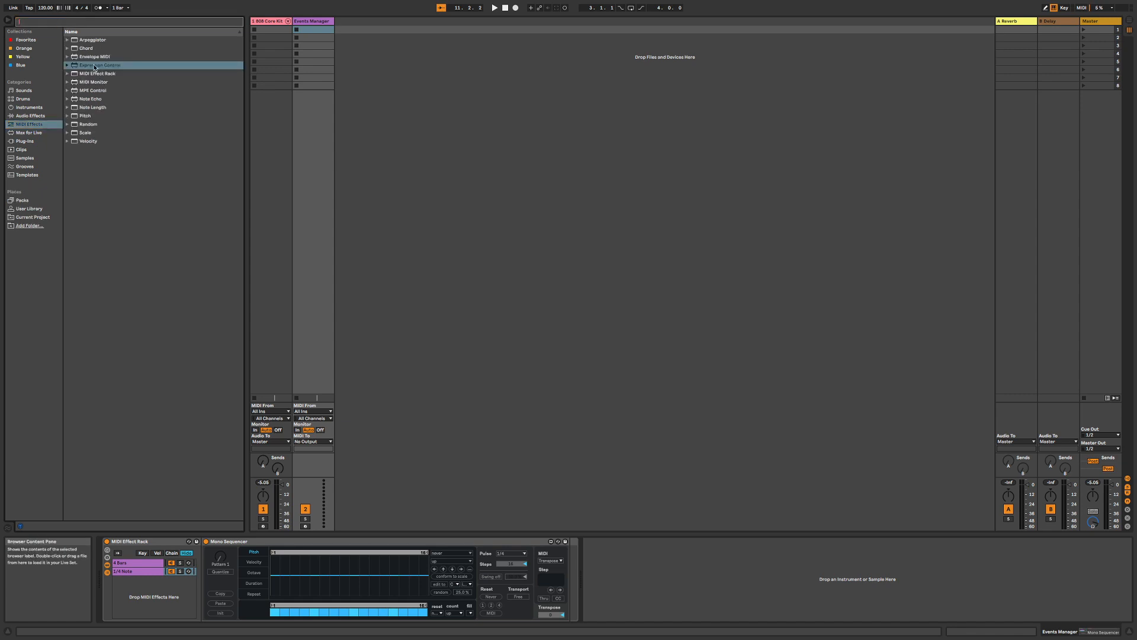
pyautogui.moveTo(106, 65); pyautogui.dragTo(568, 561)
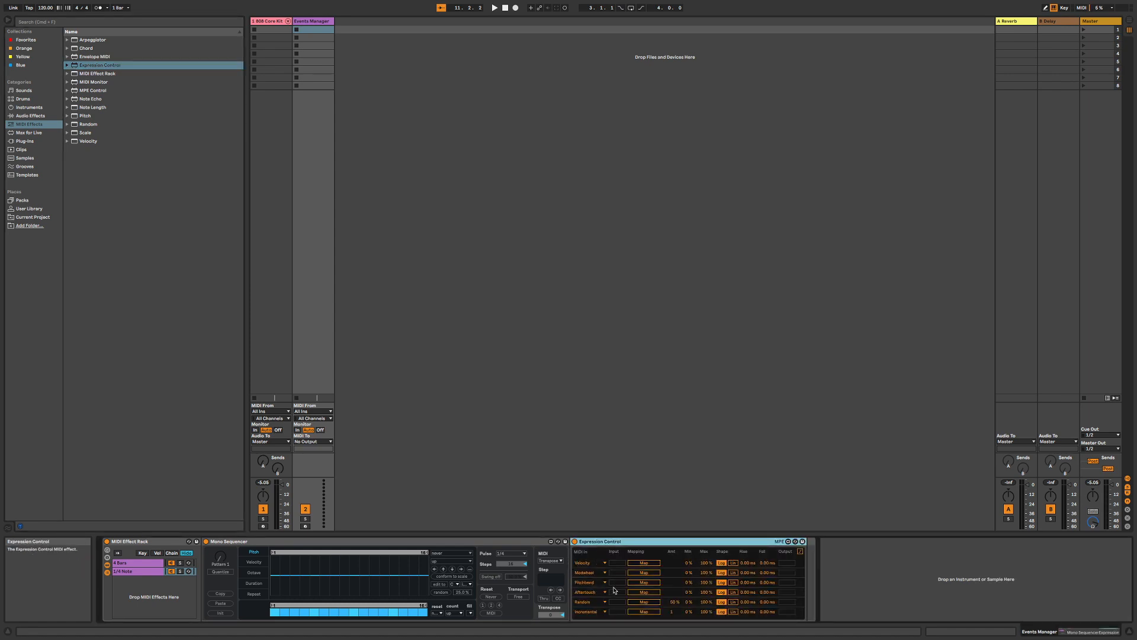
# Map Expression Control's Random row to the 808 Core Kit track's Reverb send and limit its Max to 72 % during playback
pyautogui.click(639, 604)
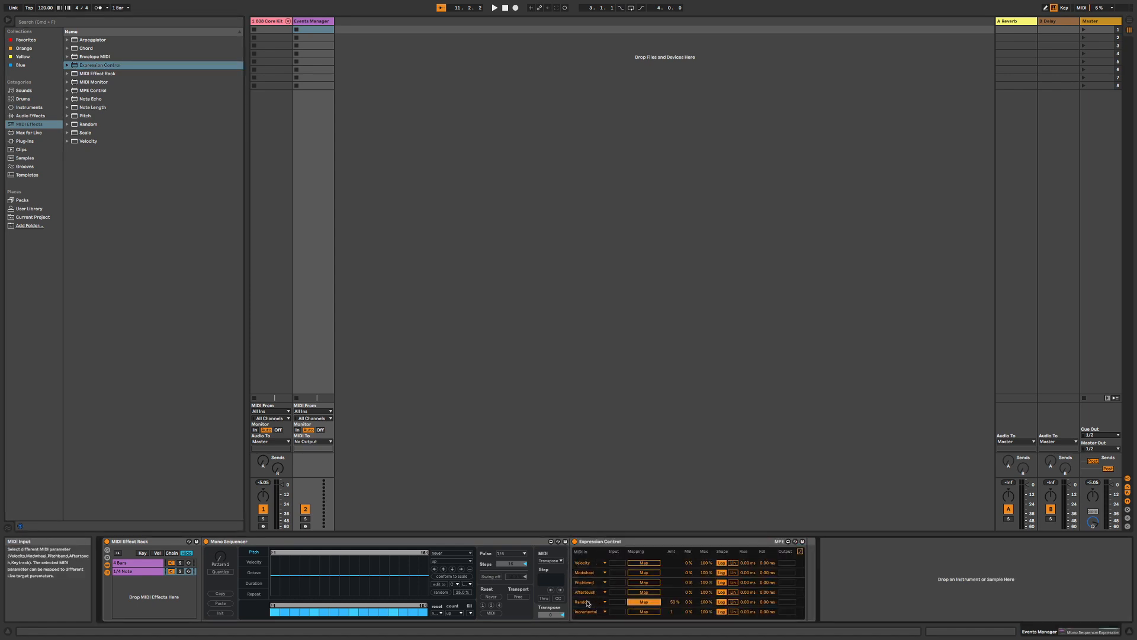
pyautogui.click(263, 462)
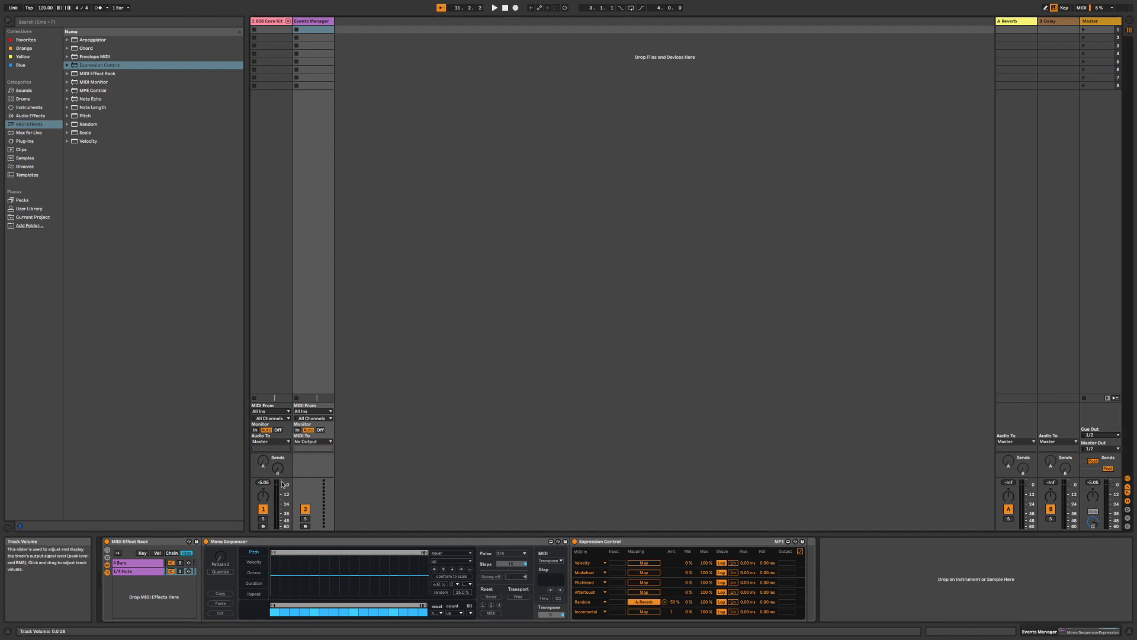
pyautogui.press('space')
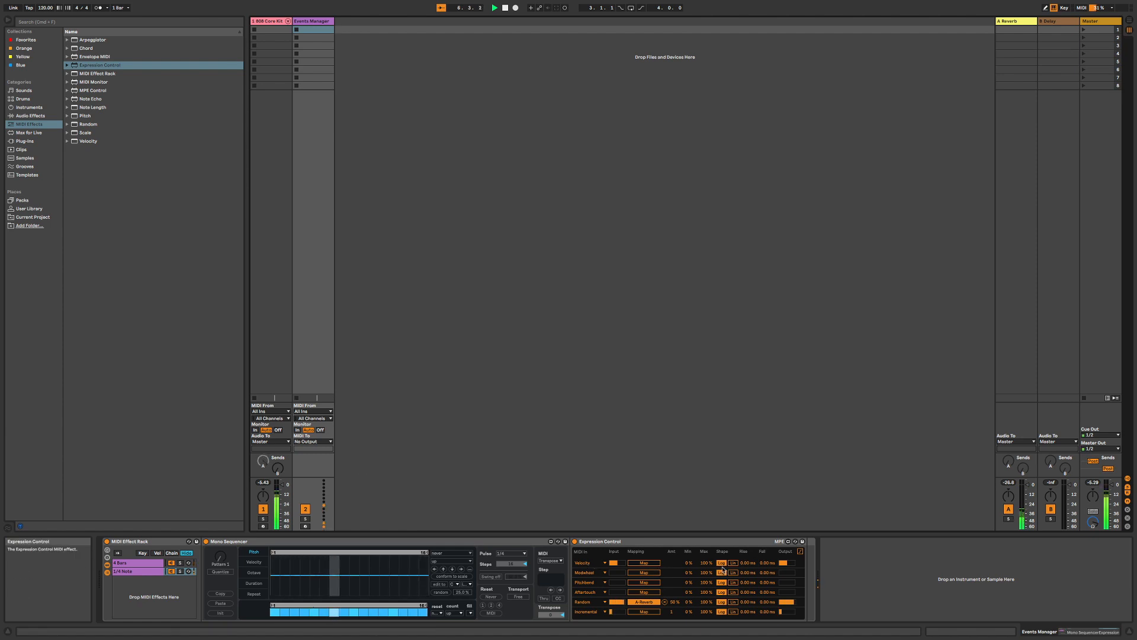
pyautogui.moveTo(704, 603)
pyautogui.mouseDown()
pyautogui.moveTo(704, 624)
pyautogui.moveTo(703, 599)
pyautogui.mouseUp()
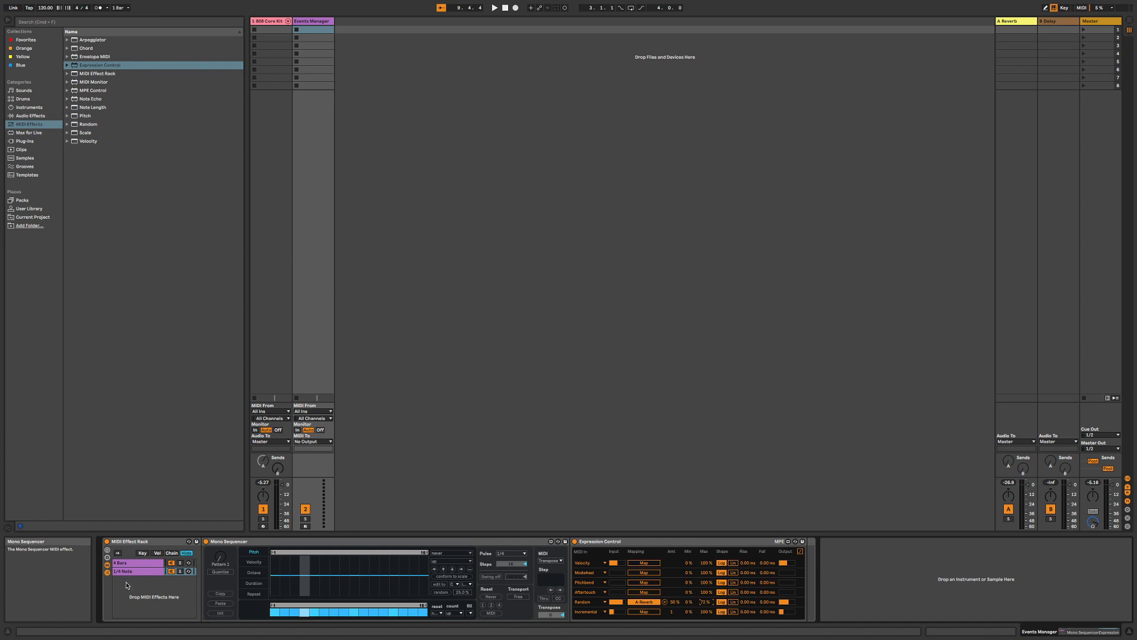
# Duplicate the 1/4 Note chain and rename the copy as 1/16 Note
pyautogui.click(125, 572)
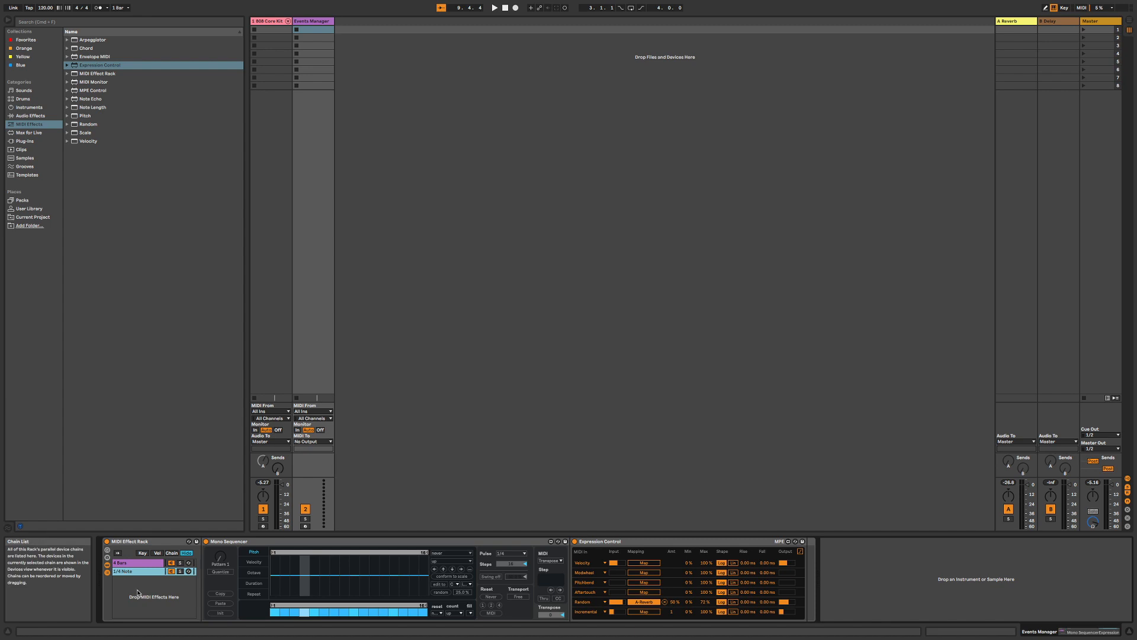
pyautogui.press('super+d')
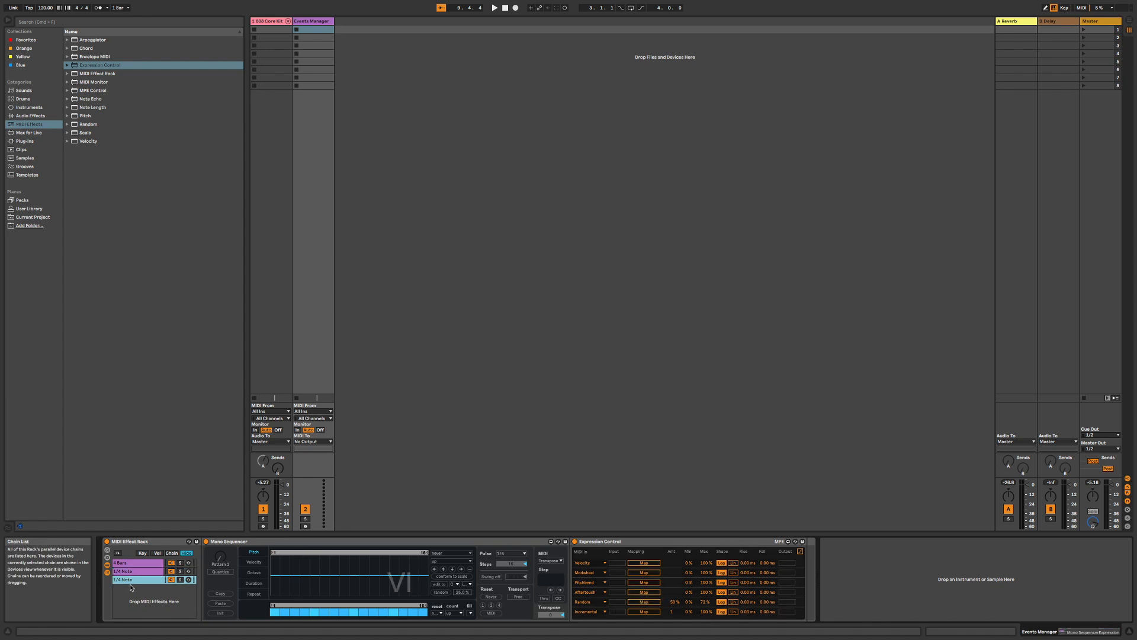
pyautogui.rightClick(125, 582)
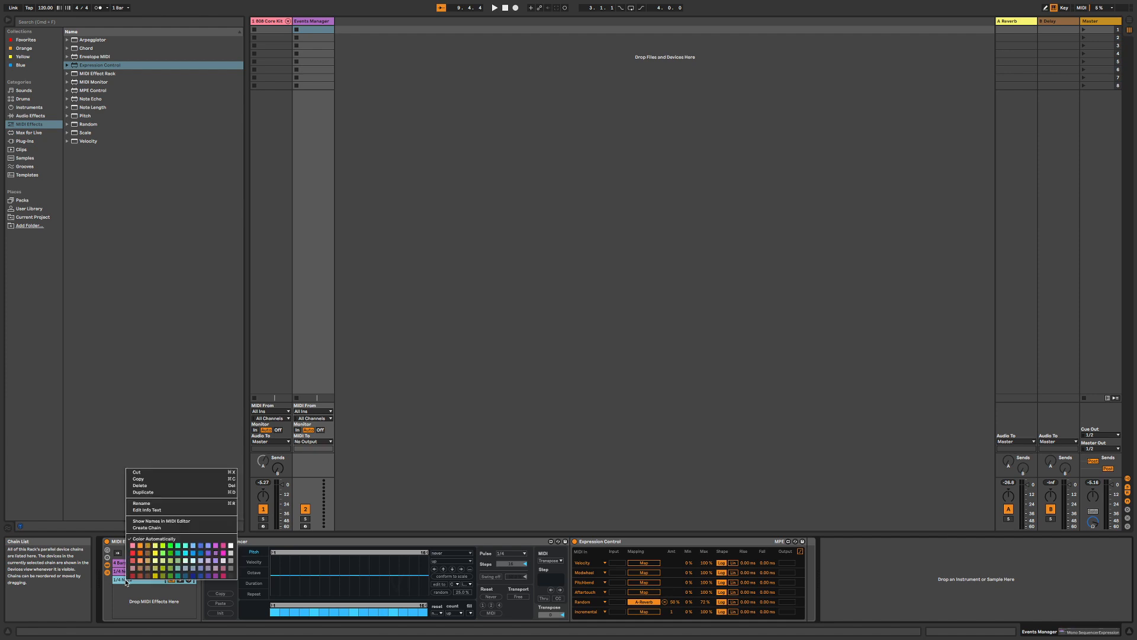
pyautogui.click(150, 507)
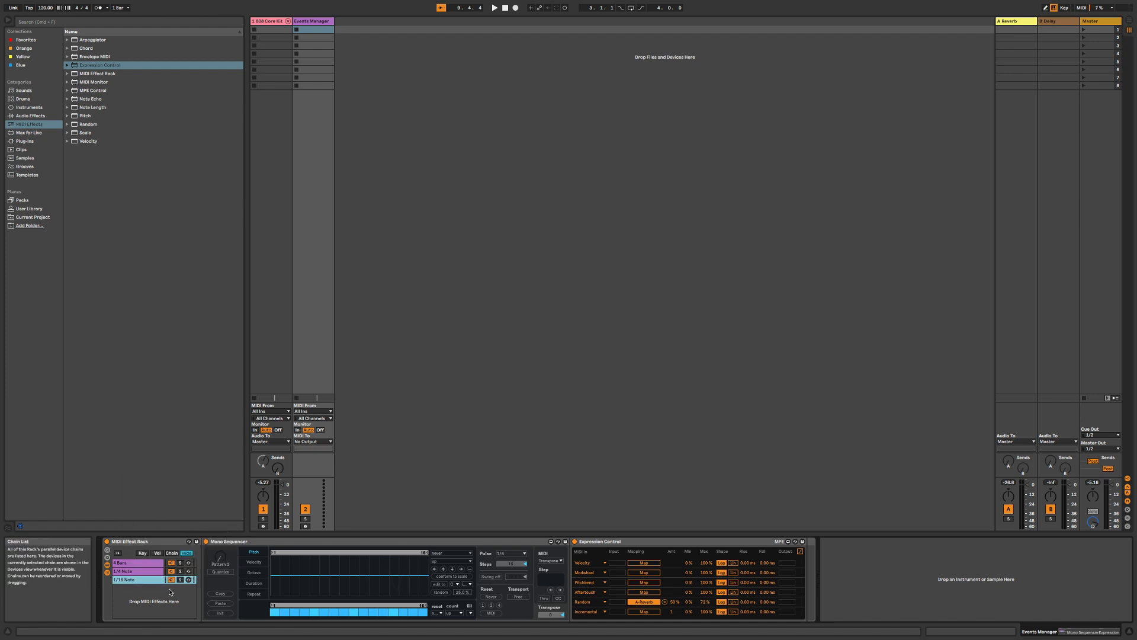
# Set the 1/16 Note chain's Mono Sequencer pulse to 1/16 and remap its Random row to the 808 Core Kit track's Delay send
pyautogui.click(511, 553)
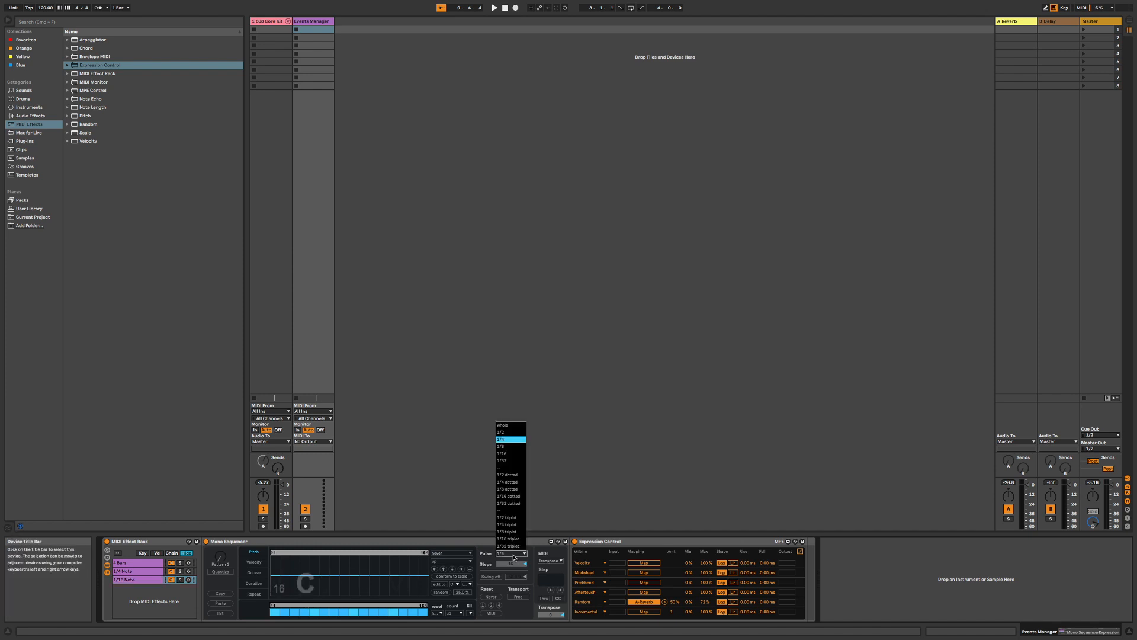
pyautogui.click(511, 468)
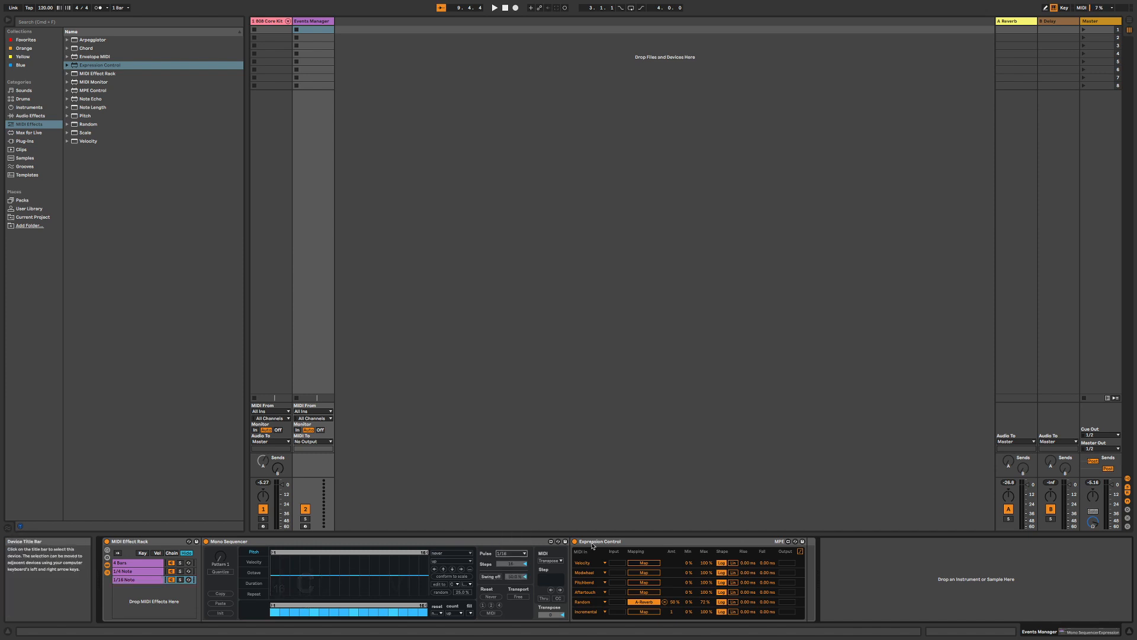
pyautogui.click(665, 602)
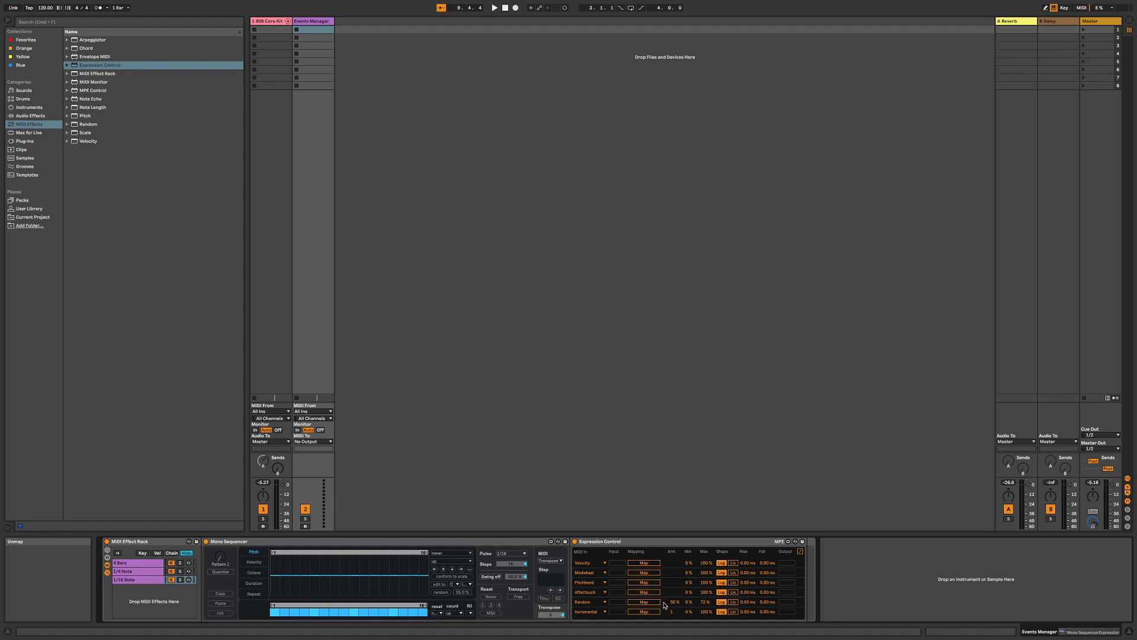
pyautogui.click(650, 602)
pyautogui.click(278, 469)
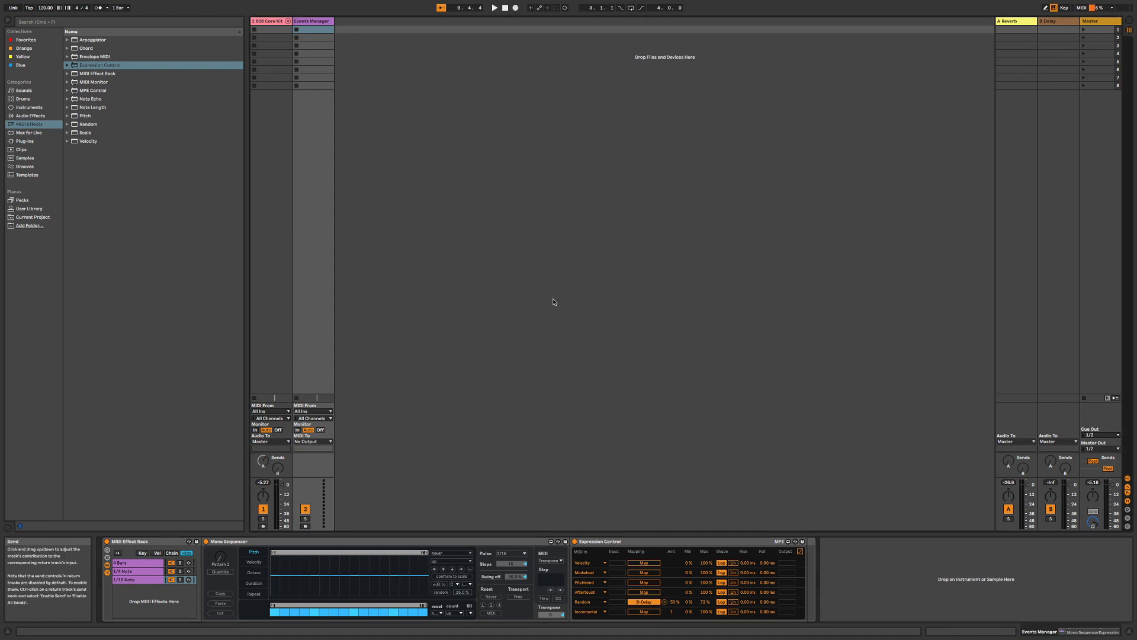
# Set the Delay on the B return track to Jump mode and switch its channels from Sync to Time
pyautogui.click(1060, 29)
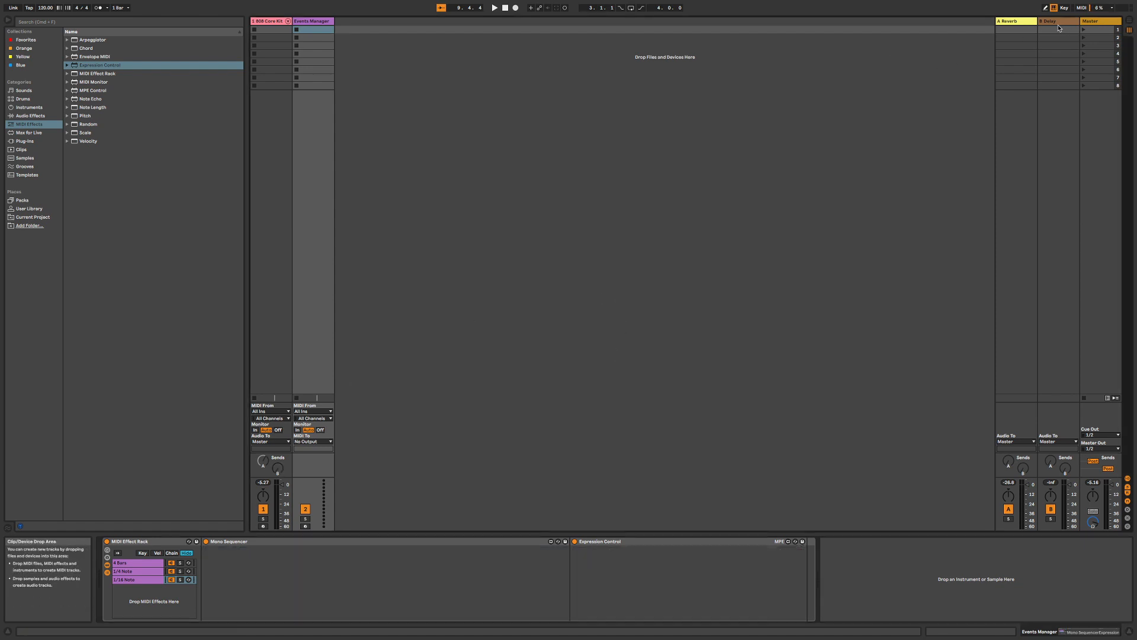
pyautogui.click(252, 569)
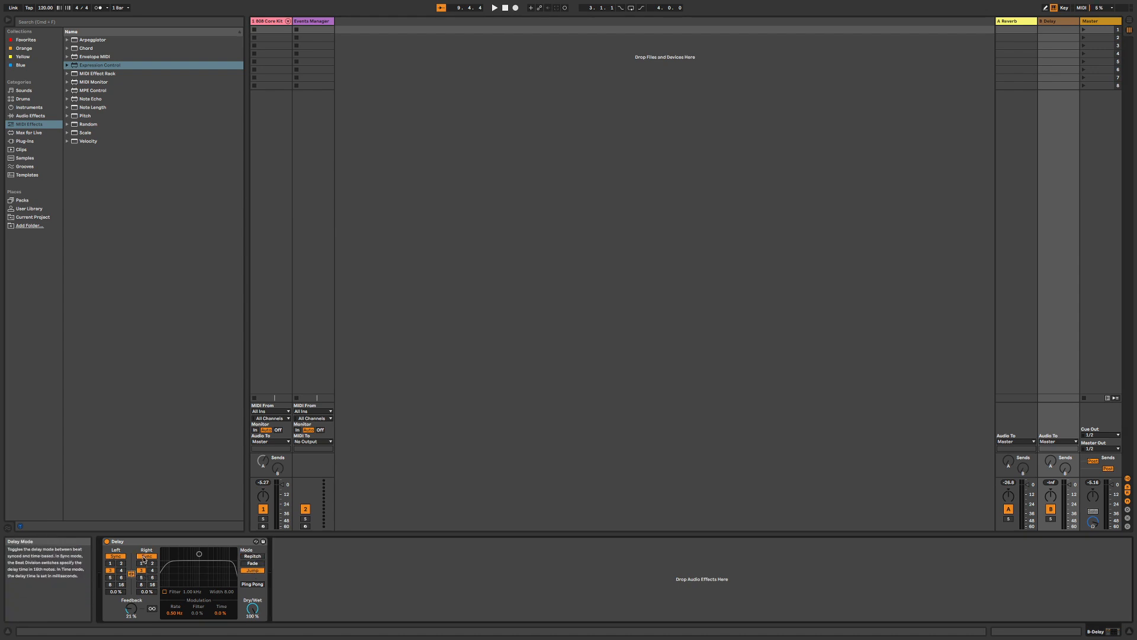
pyautogui.click(116, 556)
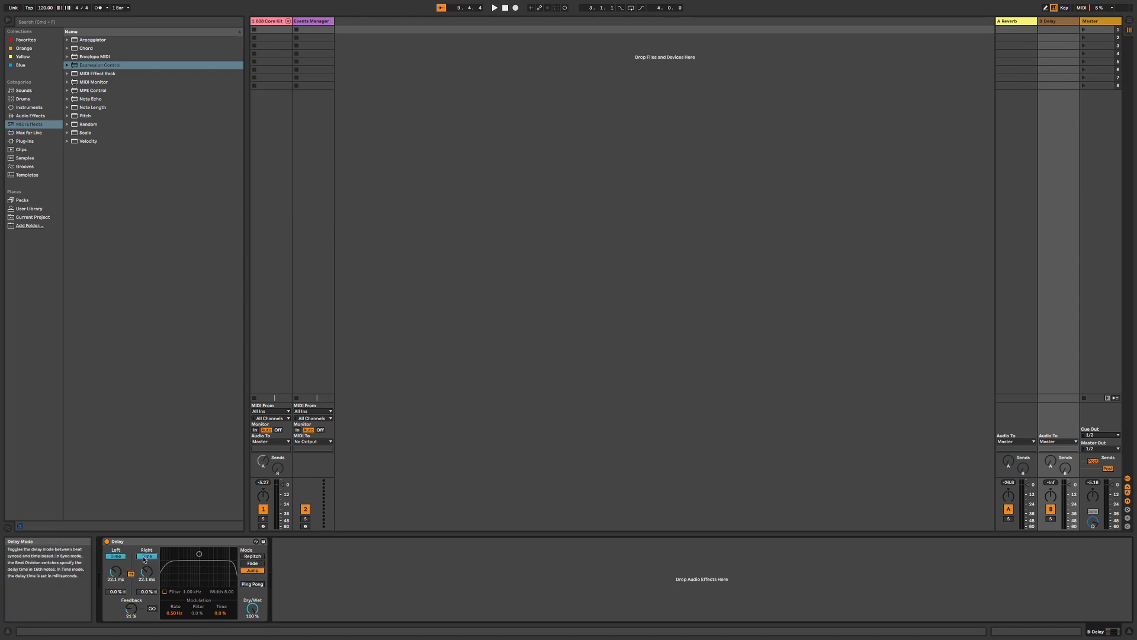
# Change the 1/16 Note chain's Incremental row to Random, map it to the return Delay's delay time, and play the result
pyautogui.click(304, 24)
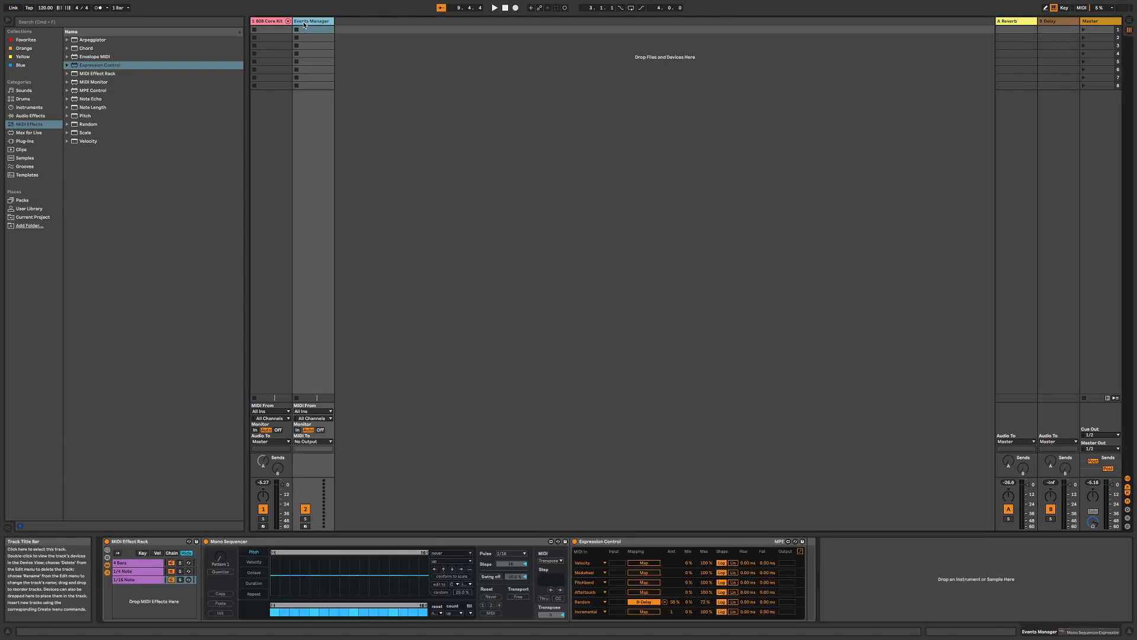
pyautogui.click(601, 612)
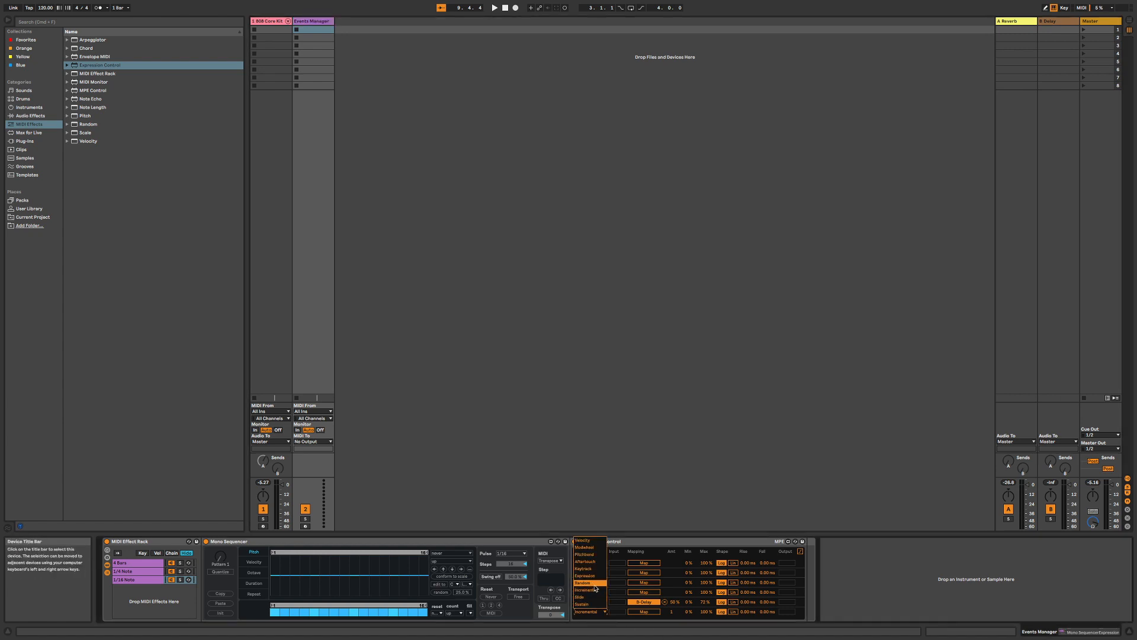
pyautogui.click(595, 583)
pyautogui.click(644, 612)
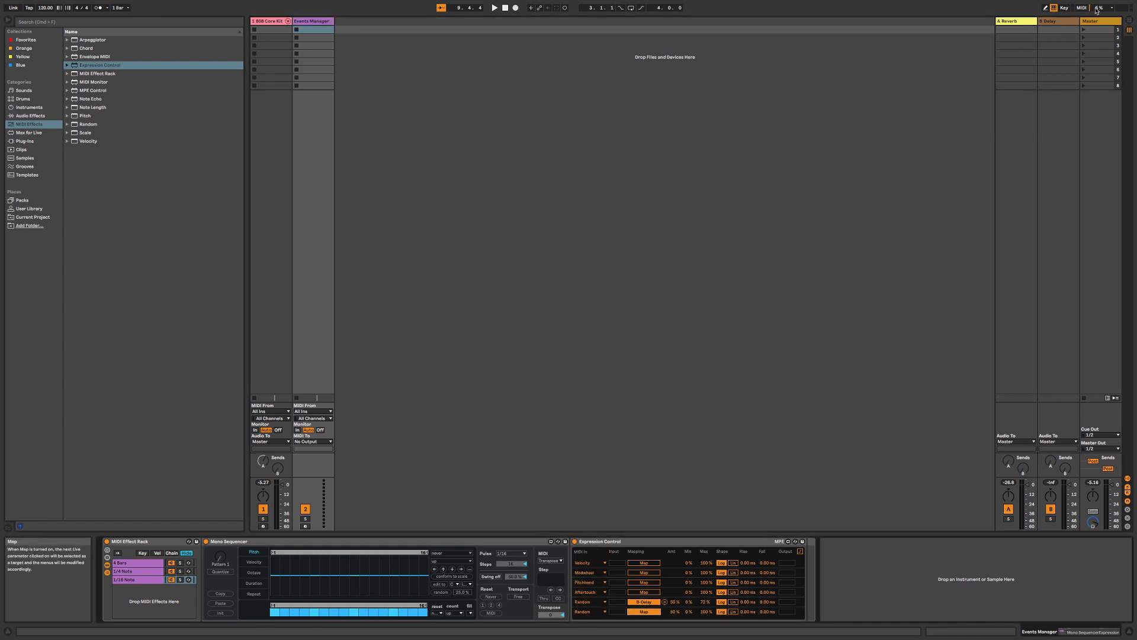
pyautogui.click(1054, 21)
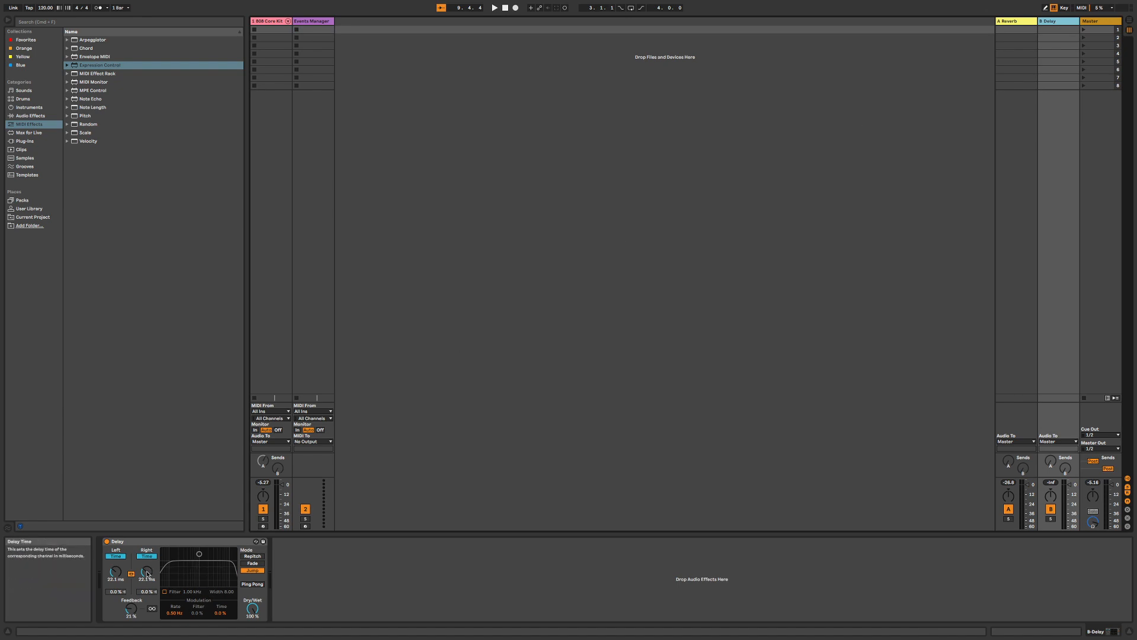
pyautogui.press('space')
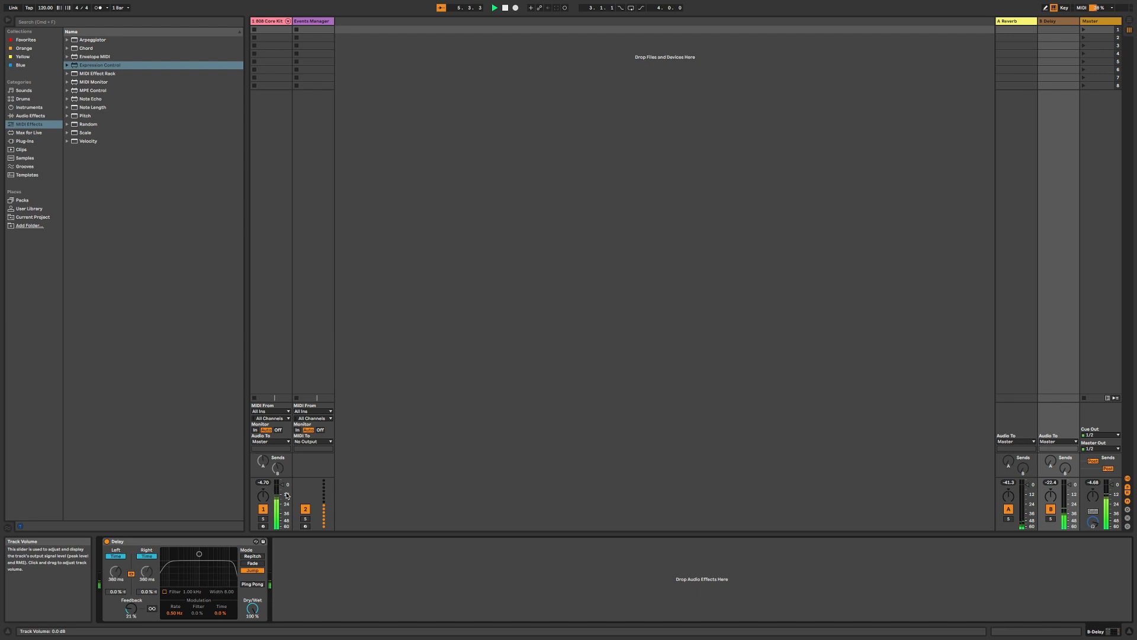
pyautogui.click(264, 149)
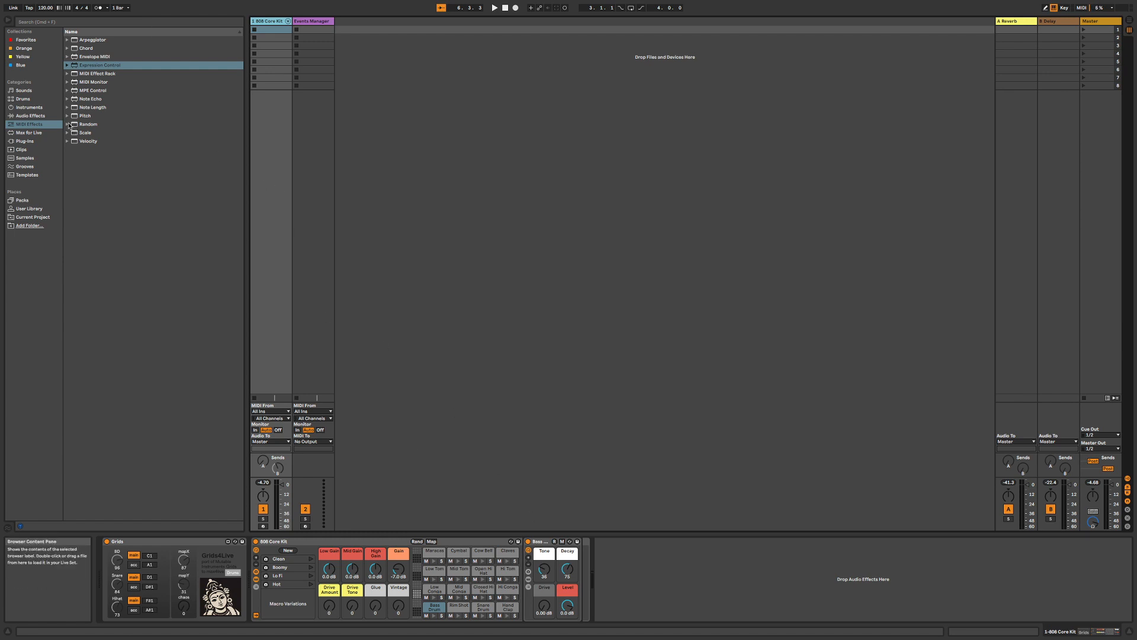
# Add a Grain Delay to the 808 Core Kit track, map the 4 Bars chain's last Random row to its Pitch, and play
pyautogui.click(31, 116)
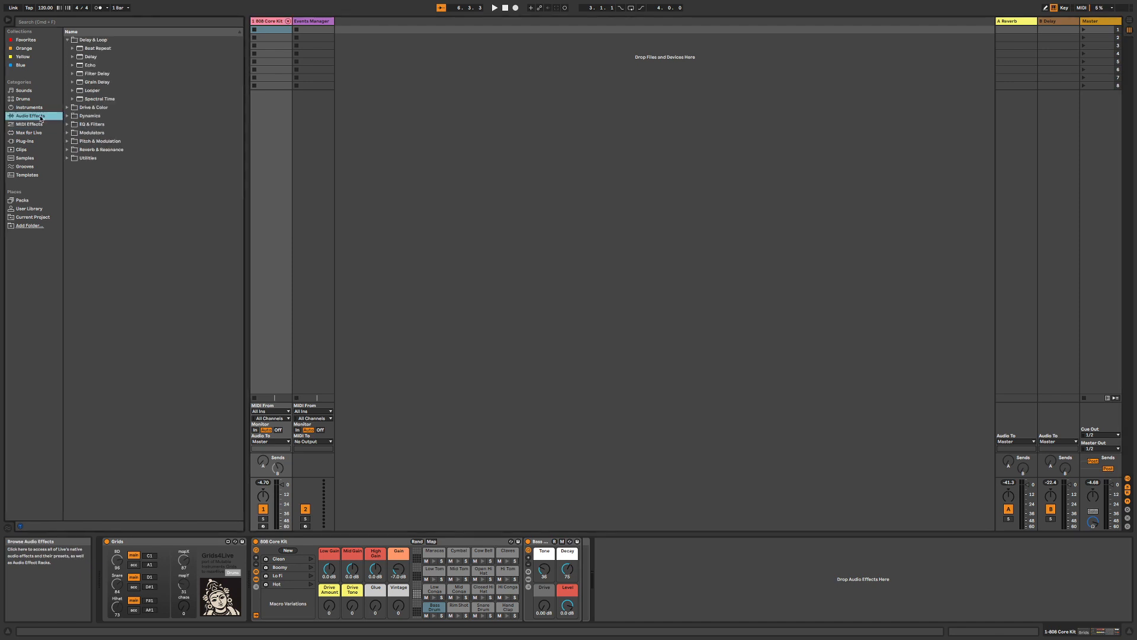
pyautogui.doubleClick(97, 83)
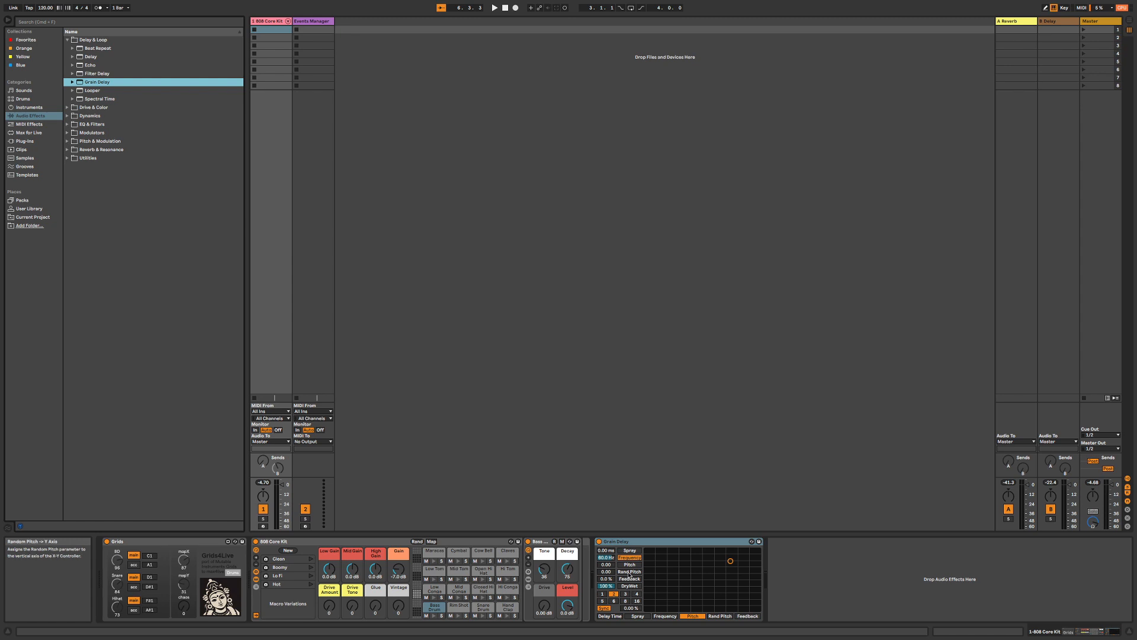
pyautogui.click(306, 21)
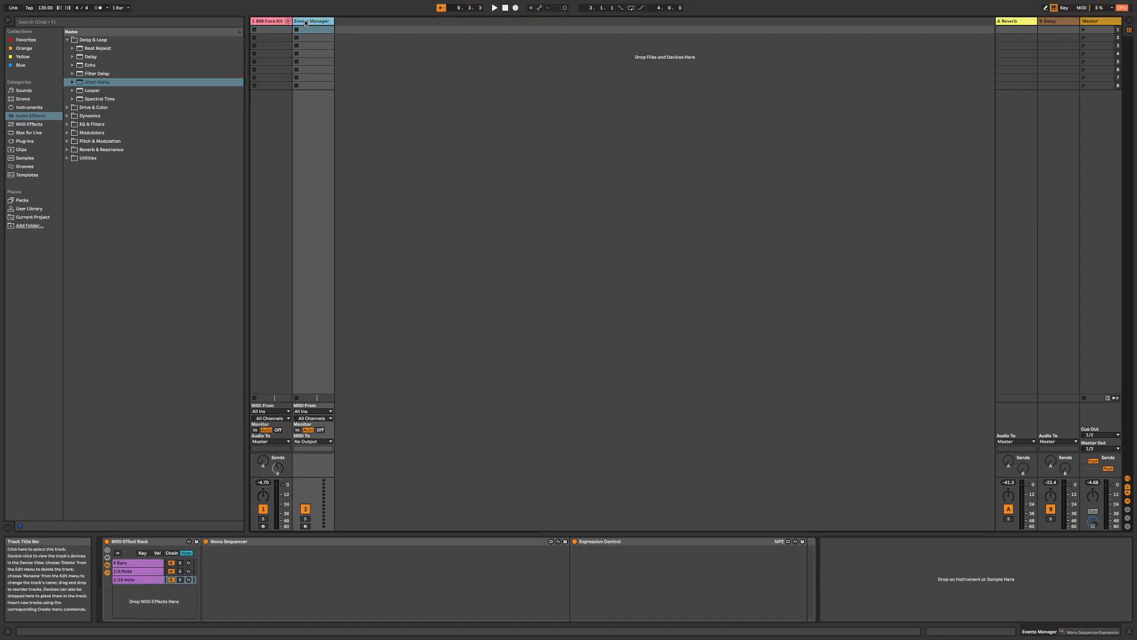
pyautogui.click(136, 562)
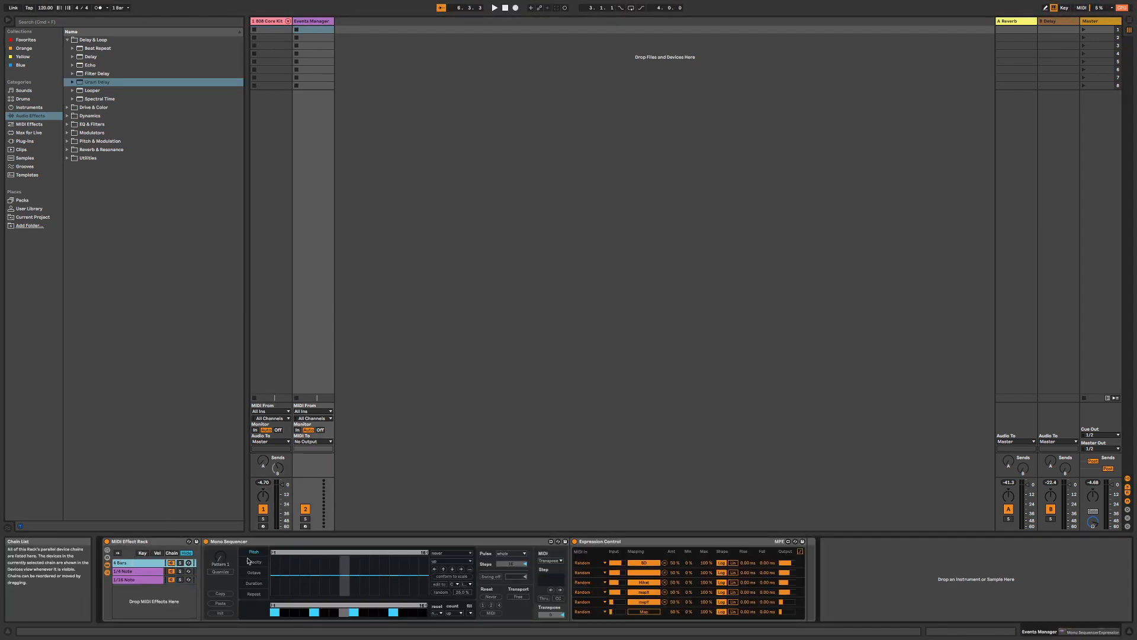
pyautogui.click(644, 612)
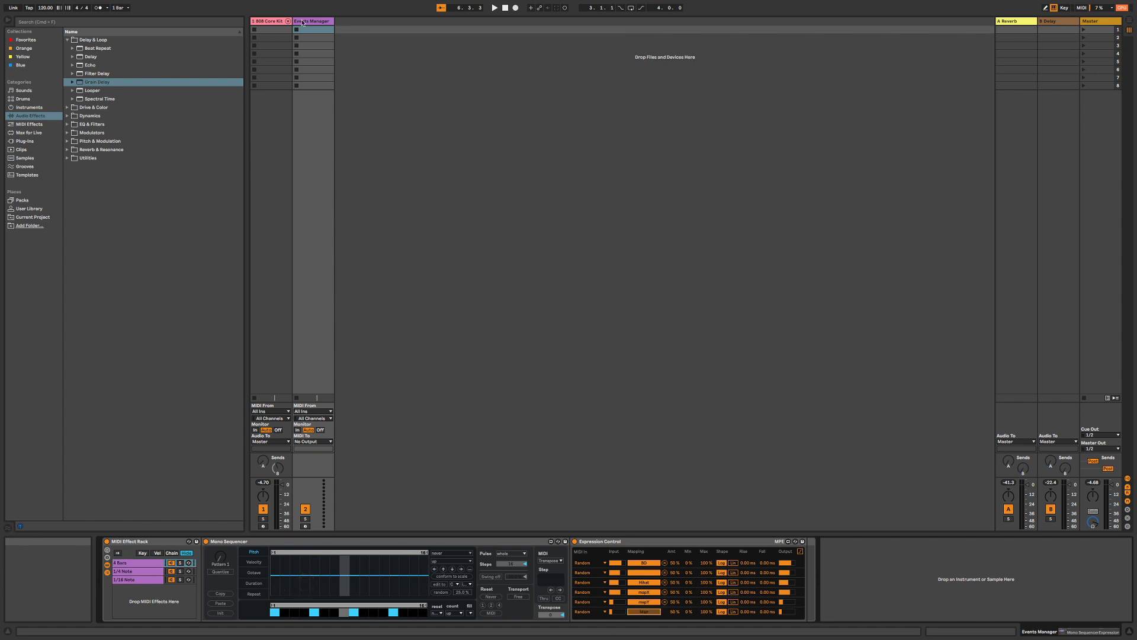
pyautogui.click(266, 21)
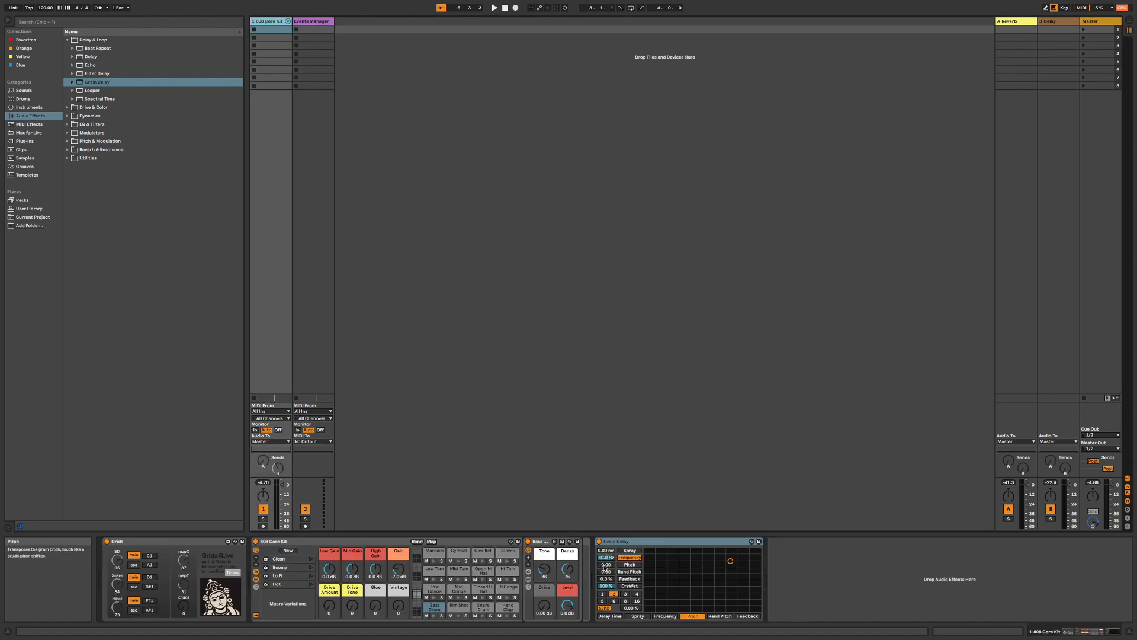
pyautogui.moveTo(726, 599); pyautogui.dragTo(661, 599)
pyautogui.press('space')
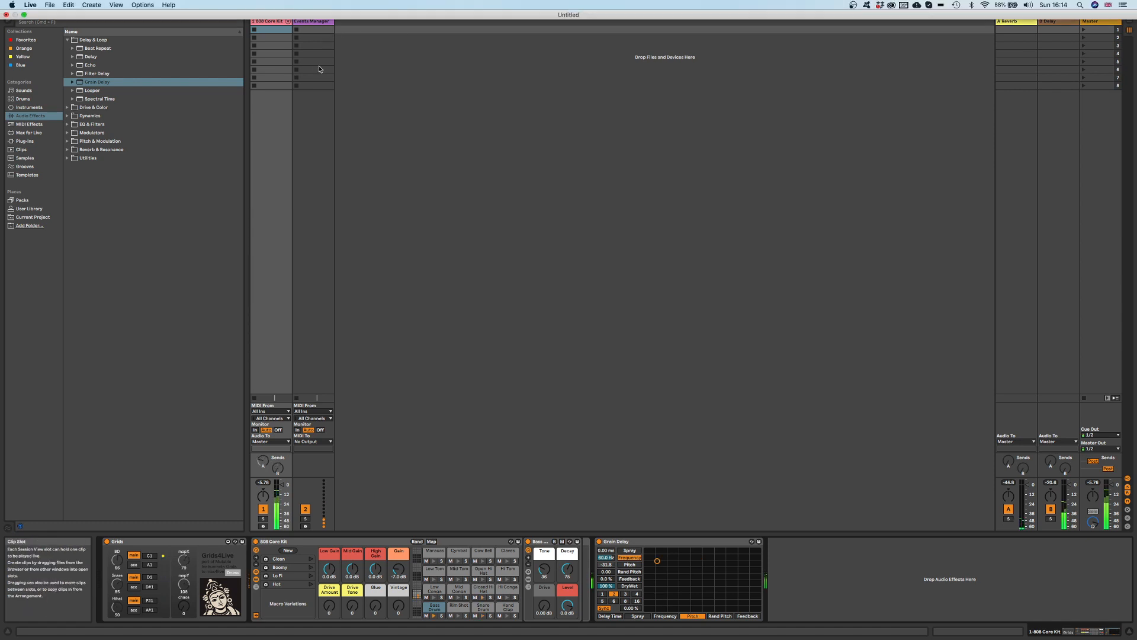
# Try a second Expression Control in the 4 Bars chain with its Random row mapped to the Grain Delay's Dry/Wet, and play it
pyautogui.click(312, 31)
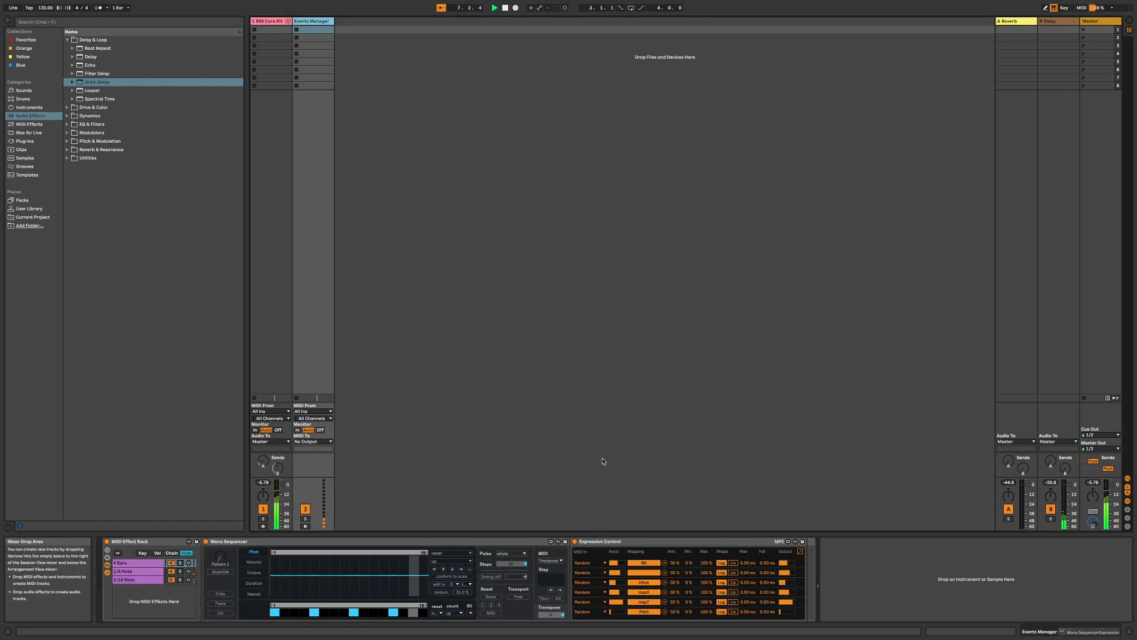
pyautogui.click(29, 124)
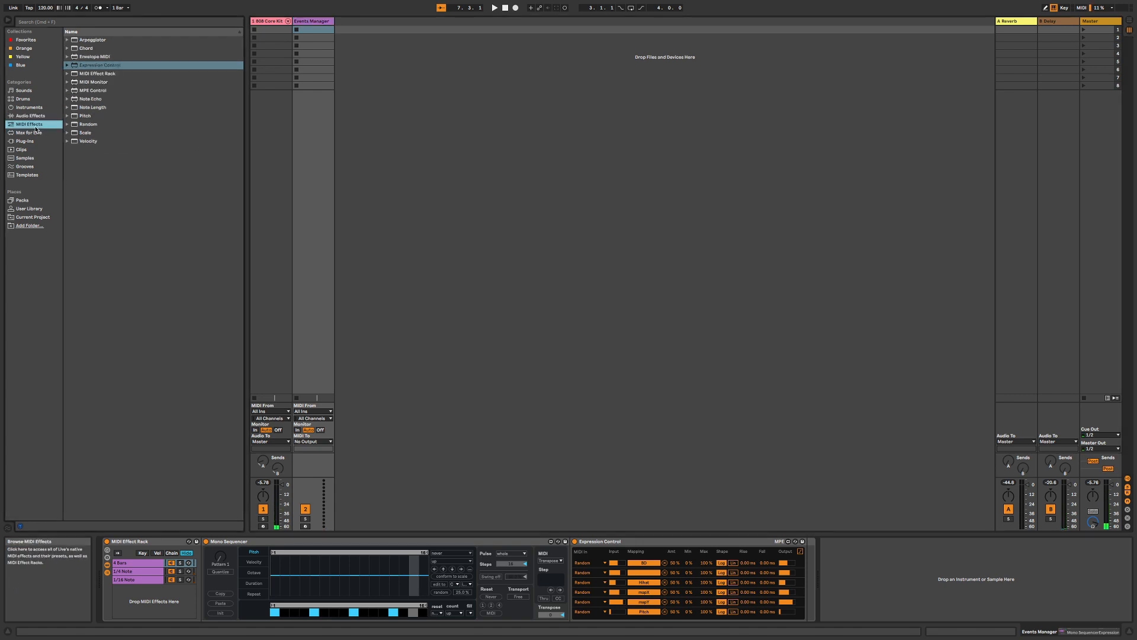
pyautogui.click(92, 66)
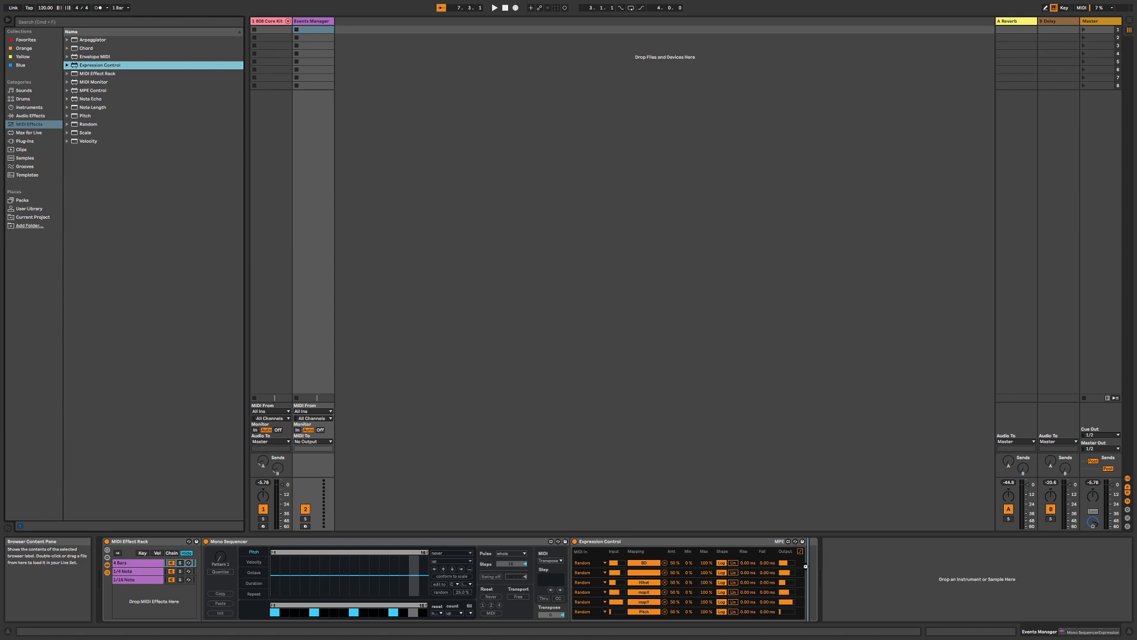
pyautogui.press('Return')
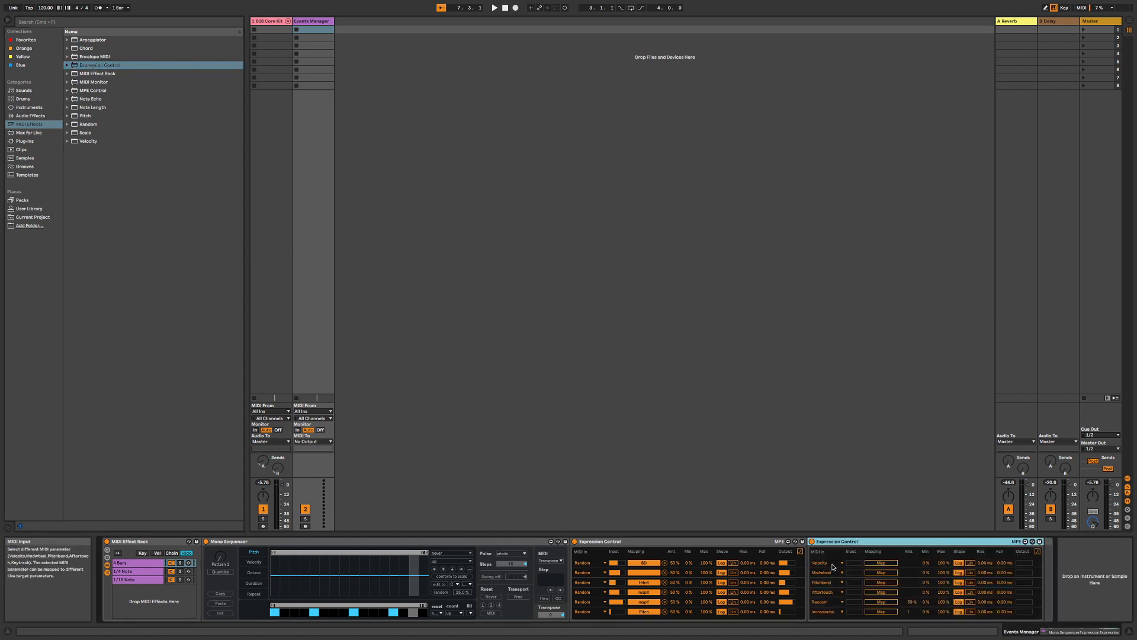
pyautogui.click(880, 602)
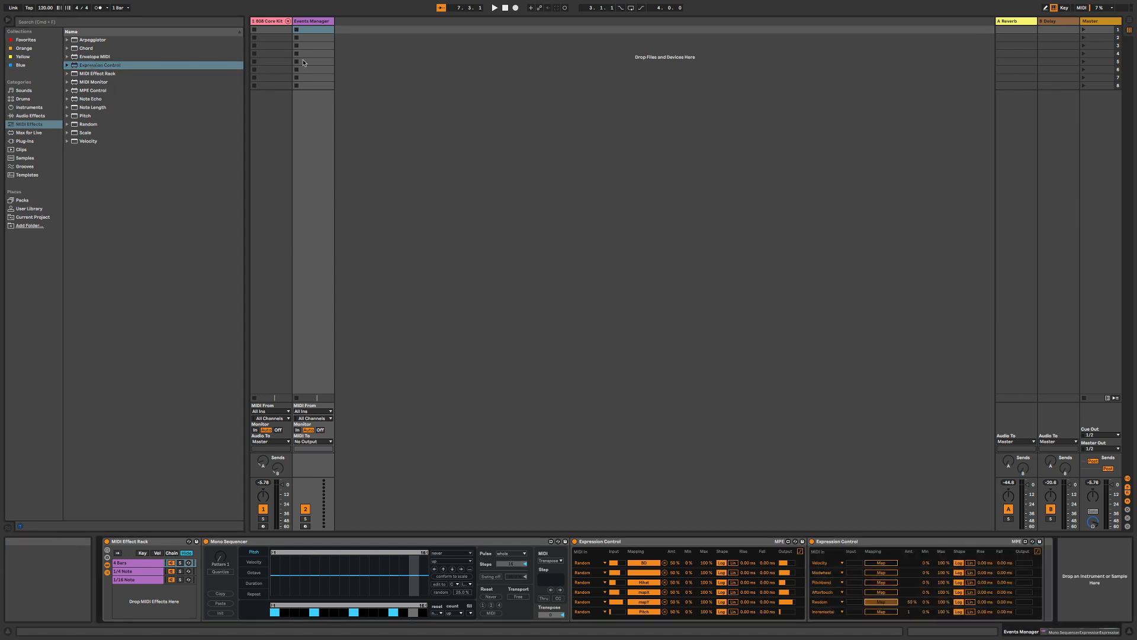
pyautogui.click(274, 21)
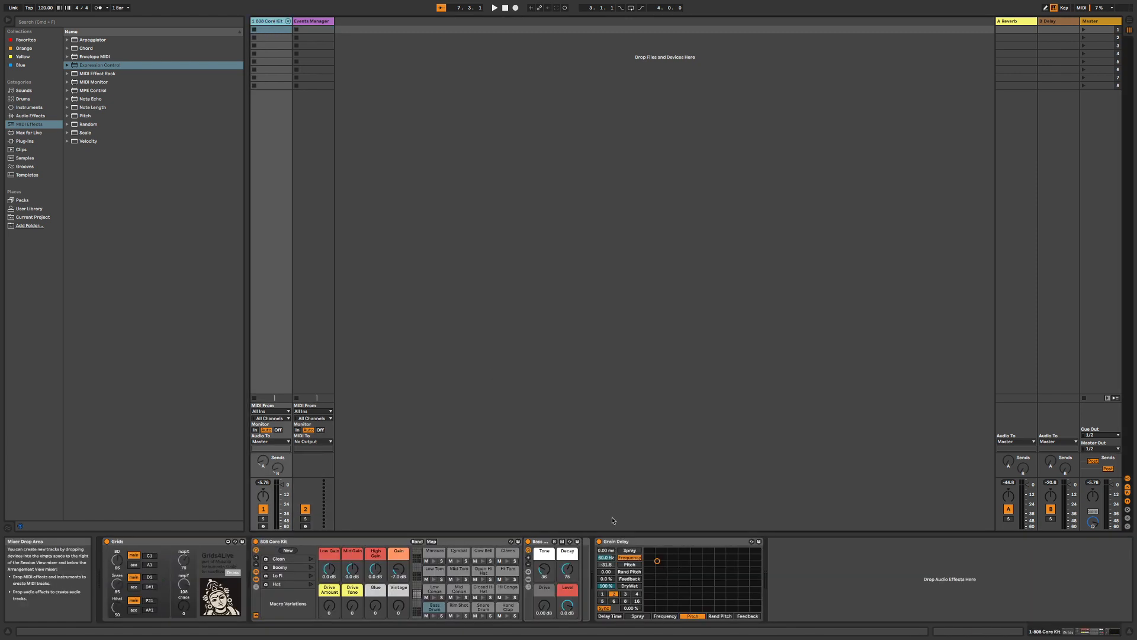
pyautogui.click(604, 587)
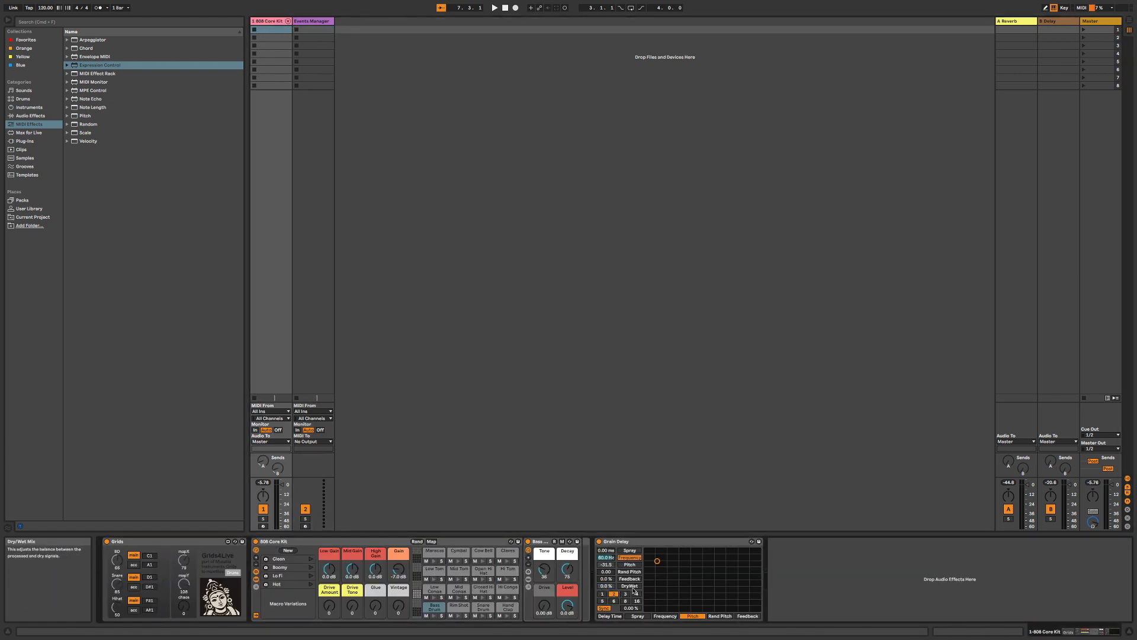
pyautogui.press('space')
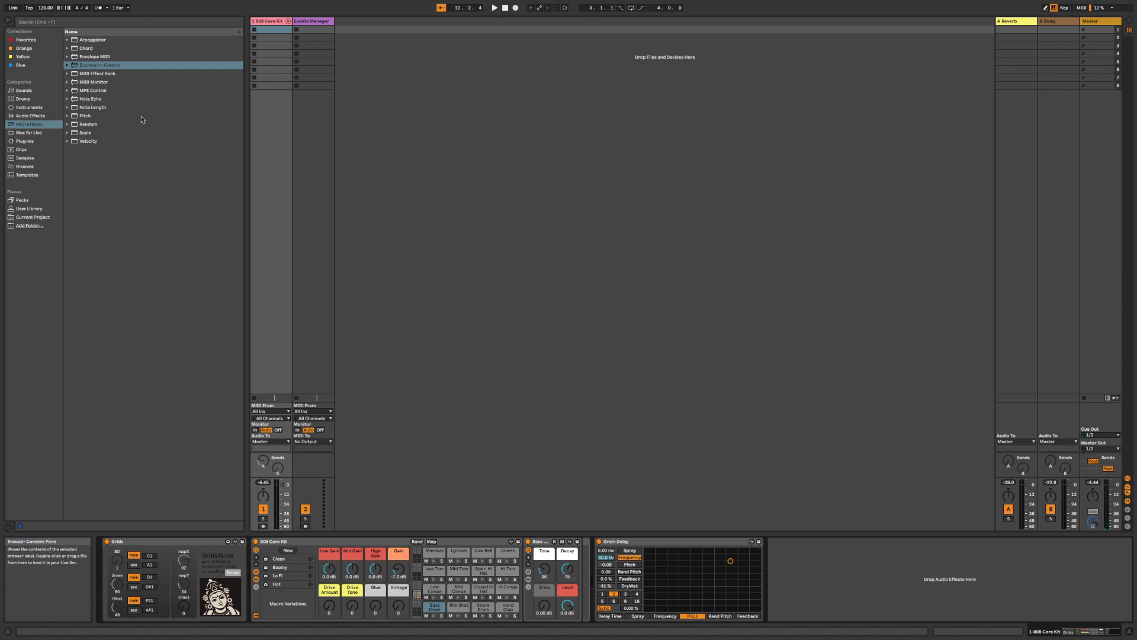
# Clear the Dry/Wet mapping and delete the second Expression Control from the 4 Bars chain
pyautogui.click(304, 22)
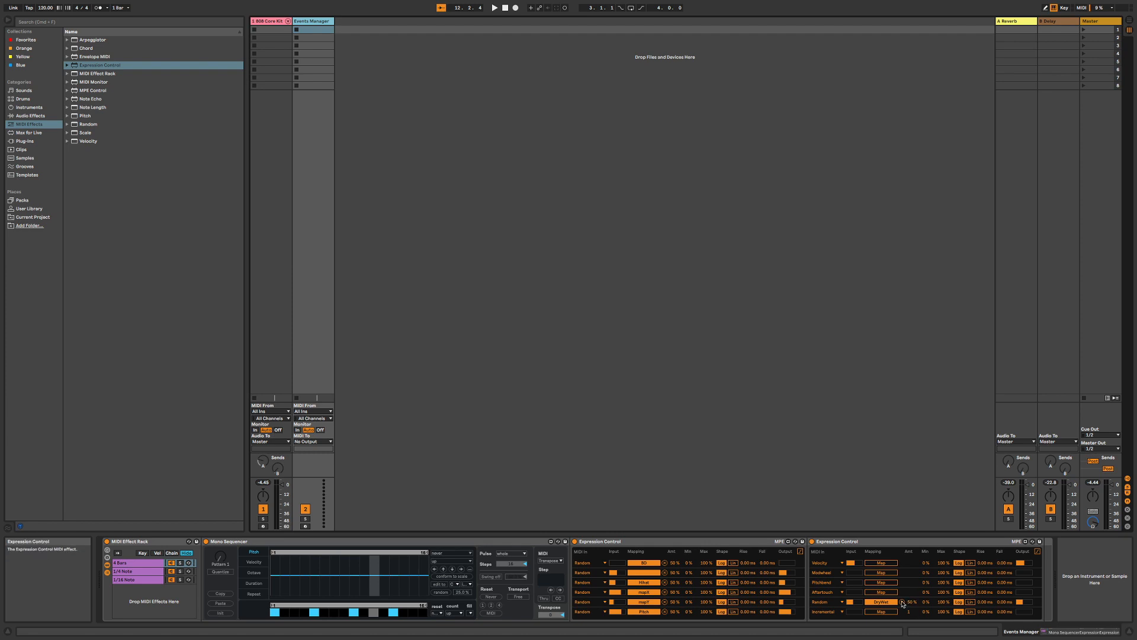
pyautogui.click(902, 602)
pyautogui.click(845, 542)
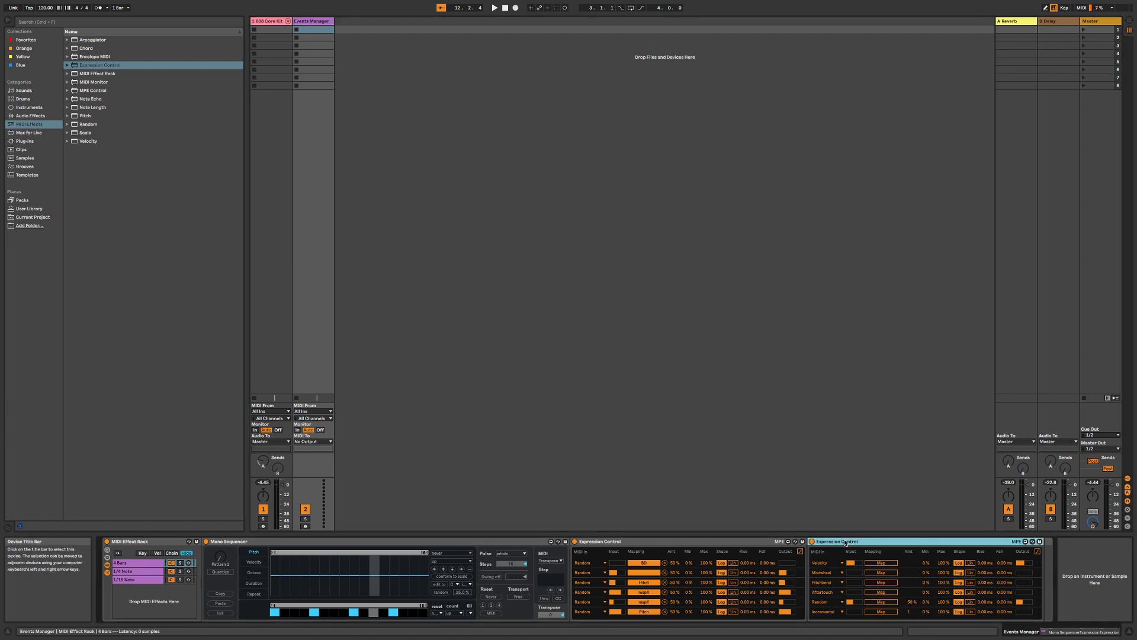
pyautogui.press('Delete')
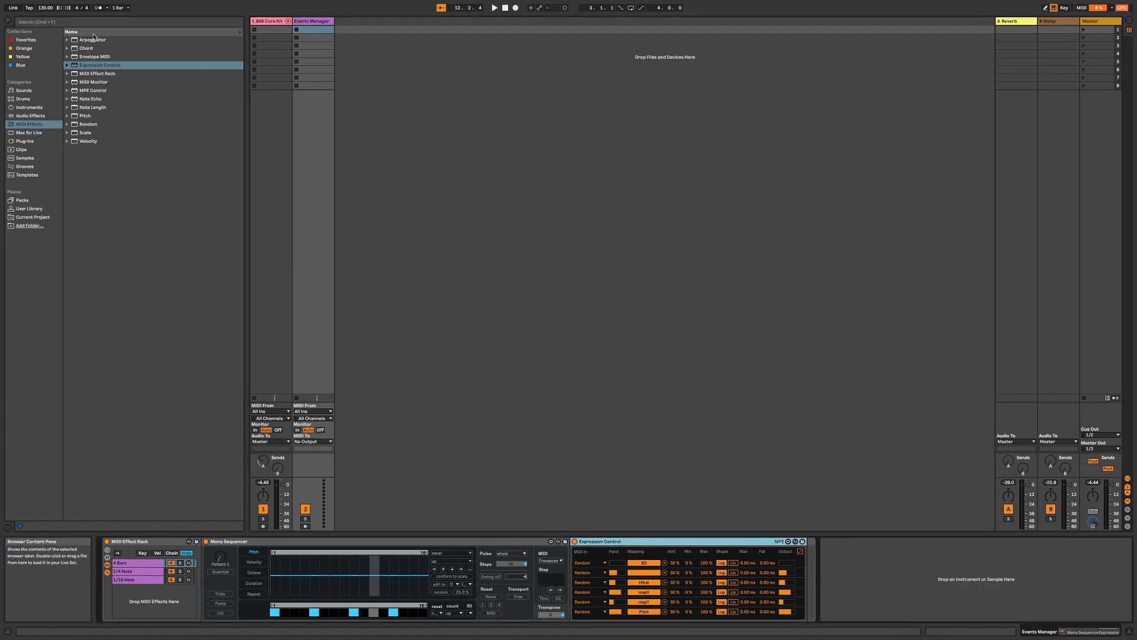
# Search the Max for Live devices for tfp and add TFP - Random on off II after the 4 Bars chain's Expression Control
pyautogui.click(29, 133)
pyautogui.click(54, 21)
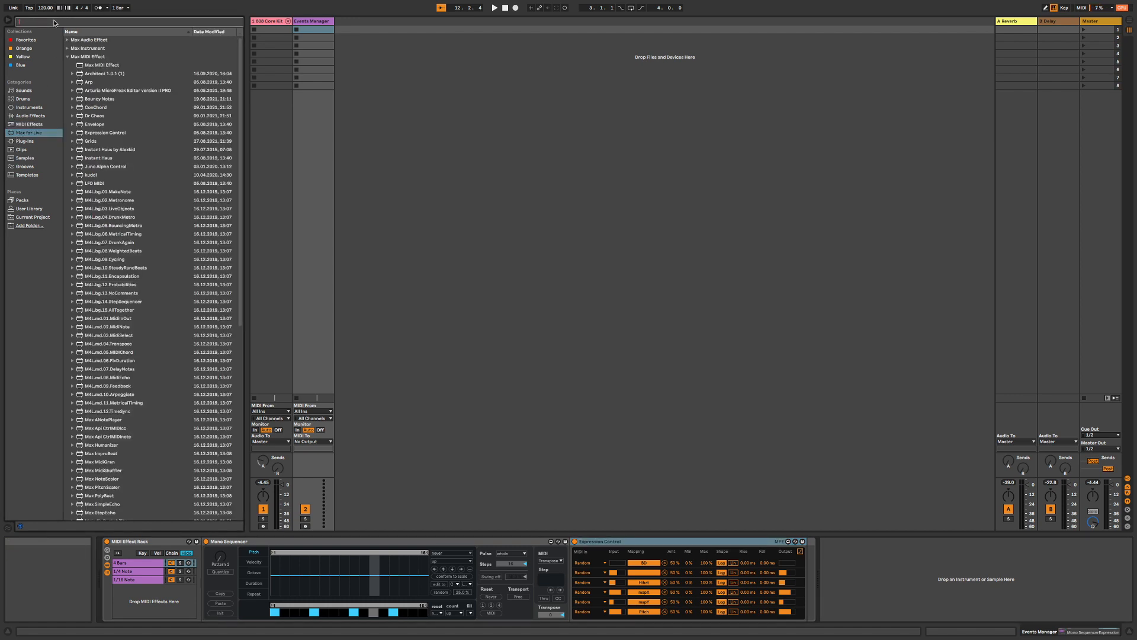
pyautogui.write('tfp')
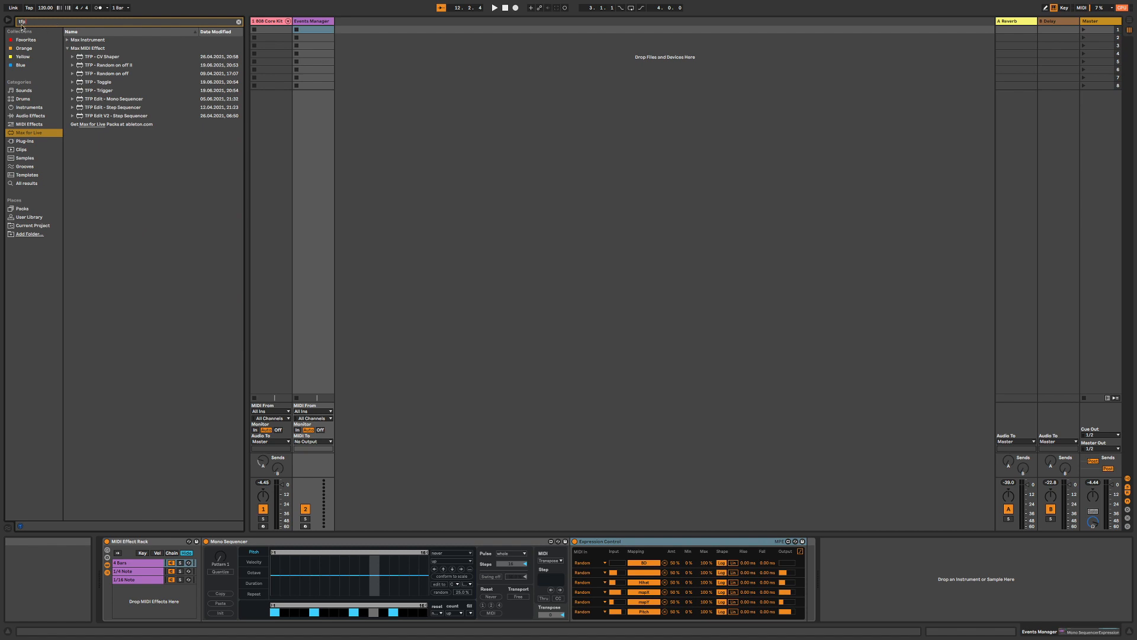
pyautogui.click(119, 66)
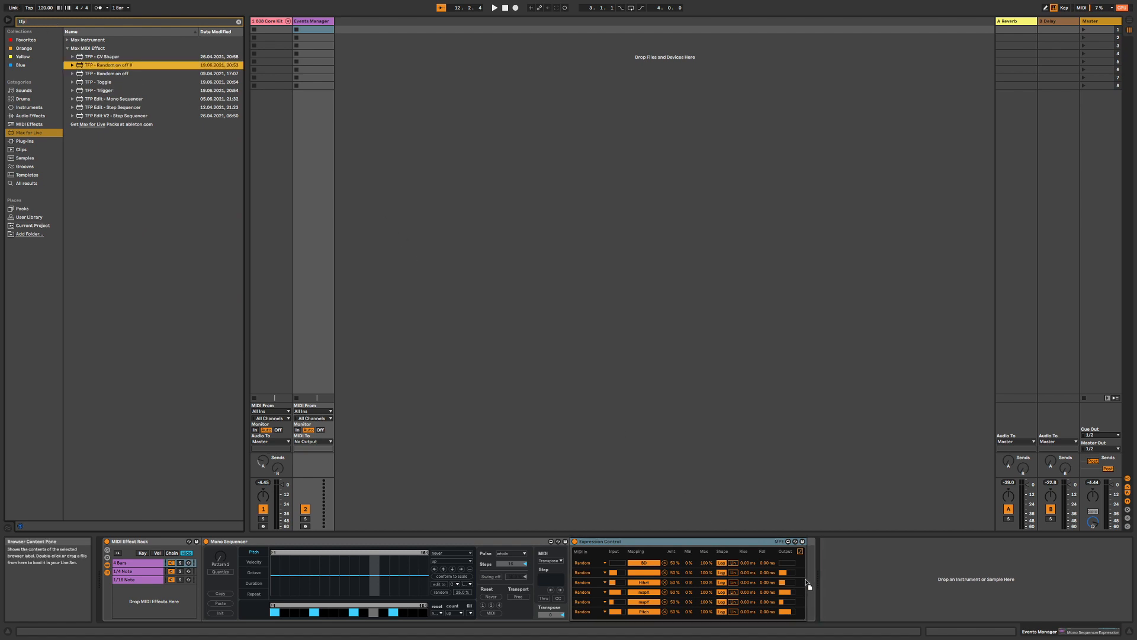
pyautogui.moveTo(808, 585)
pyautogui.mouseDown()
pyautogui.moveTo(816, 567)
pyautogui.moveTo(807, 567)
pyautogui.mouseUp()
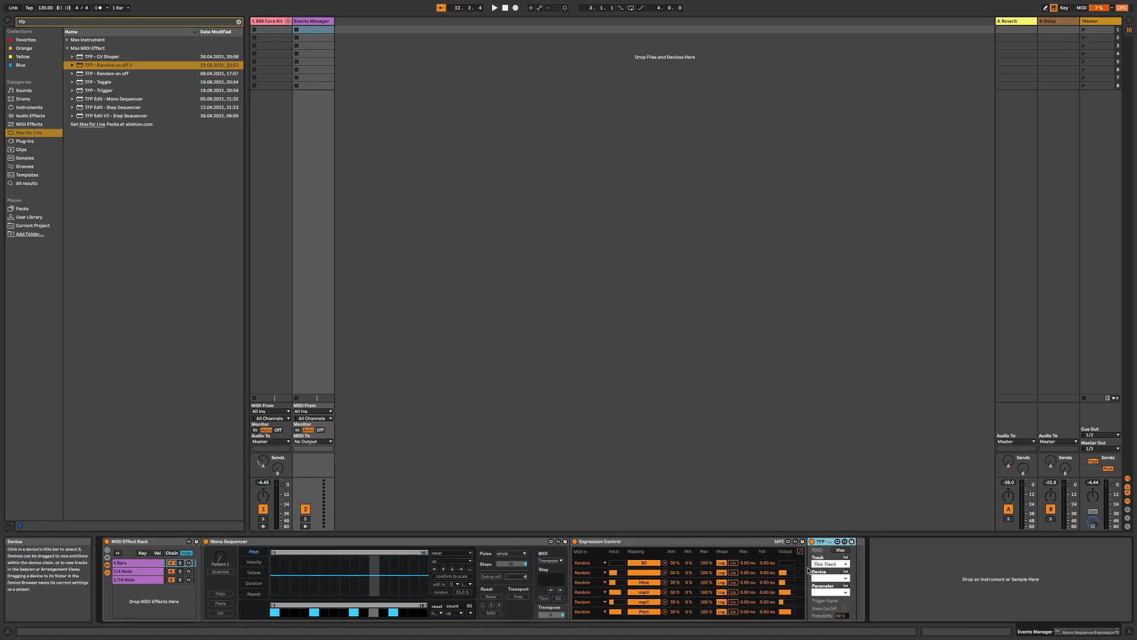
# Map the TFP device to the Device On switch of the 808 Core Kit track's Grain Delay
pyautogui.click(840, 551)
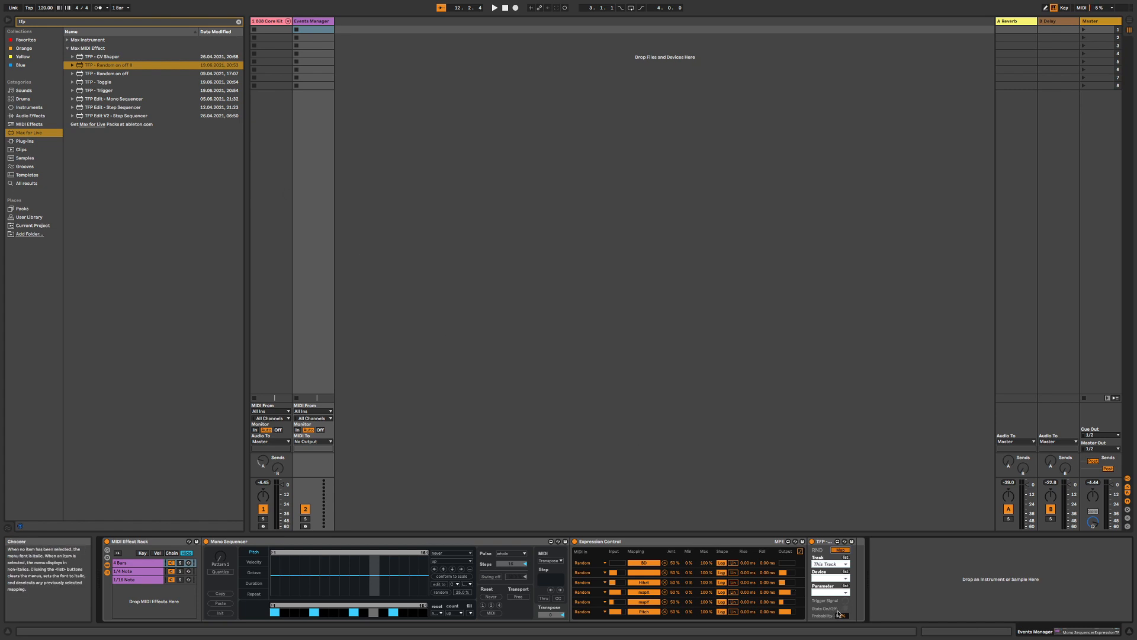
pyautogui.click(269, 21)
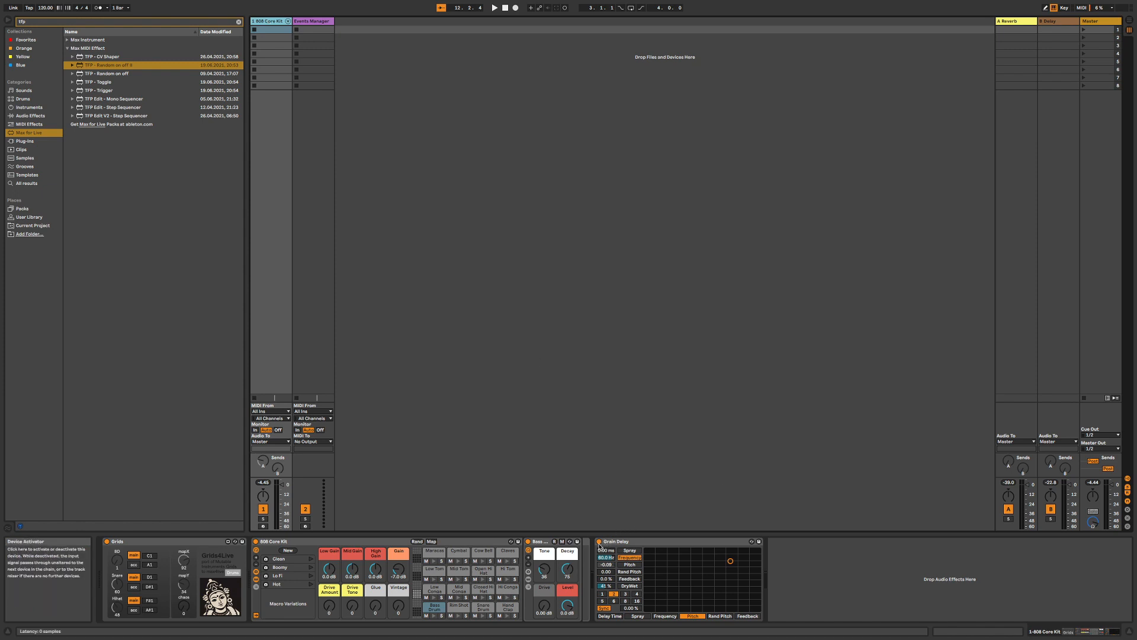
pyautogui.click(600, 542)
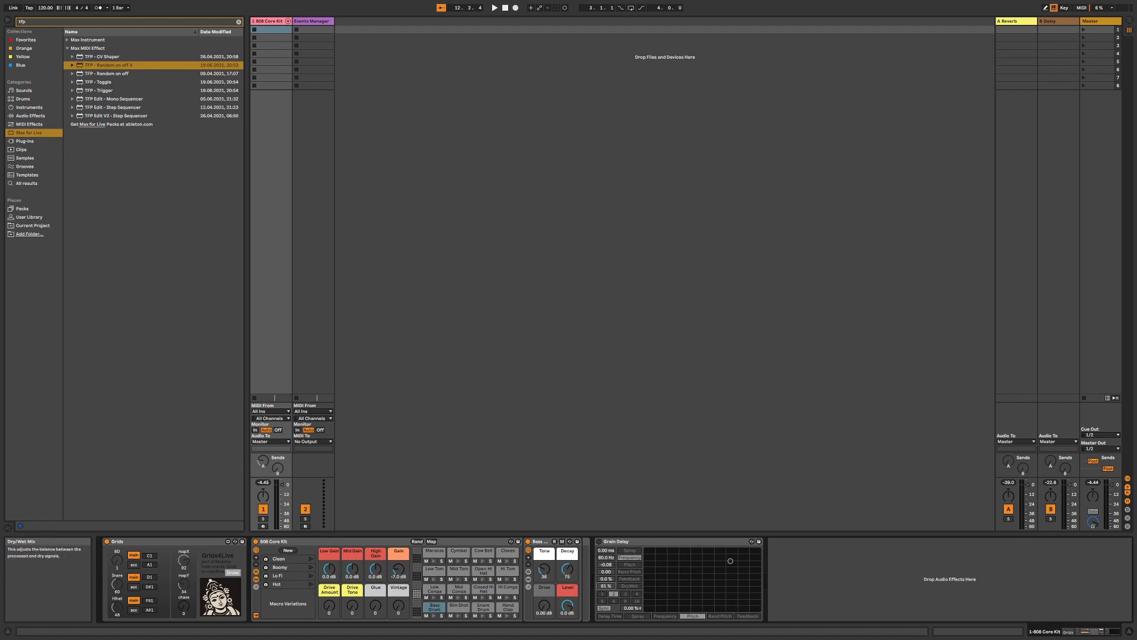
# Set the Grain Delay's Dry/Wet to 100 % and play the pattern with the Events Manager devices in view
pyautogui.moveTo(606, 586); pyautogui.dragTo(606, 548)
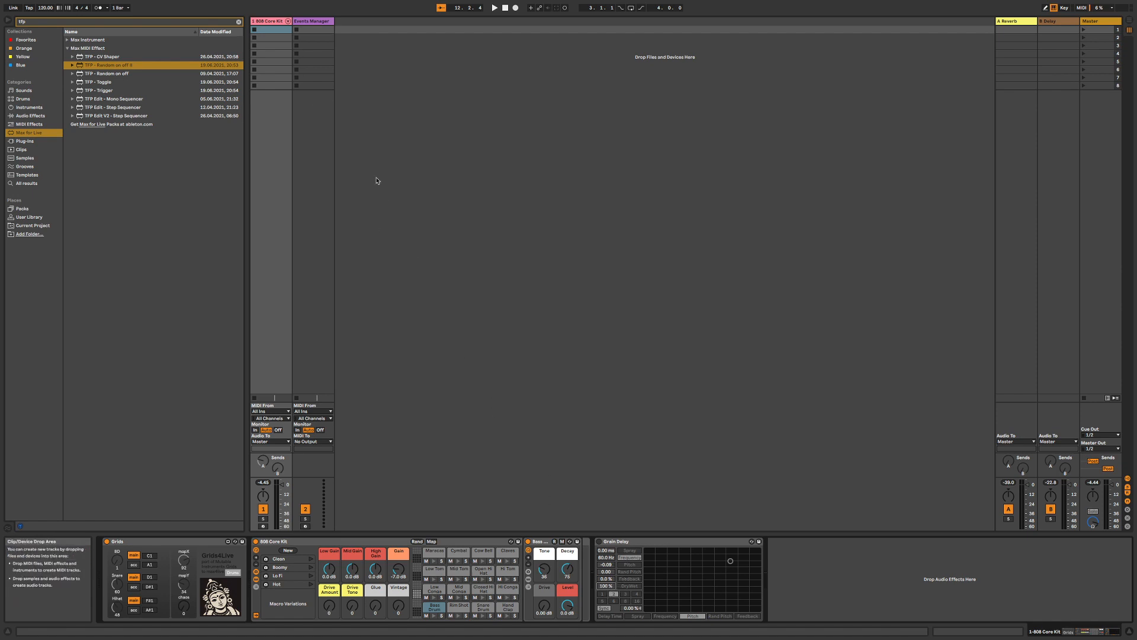
pyautogui.click(312, 22)
pyautogui.press('space')
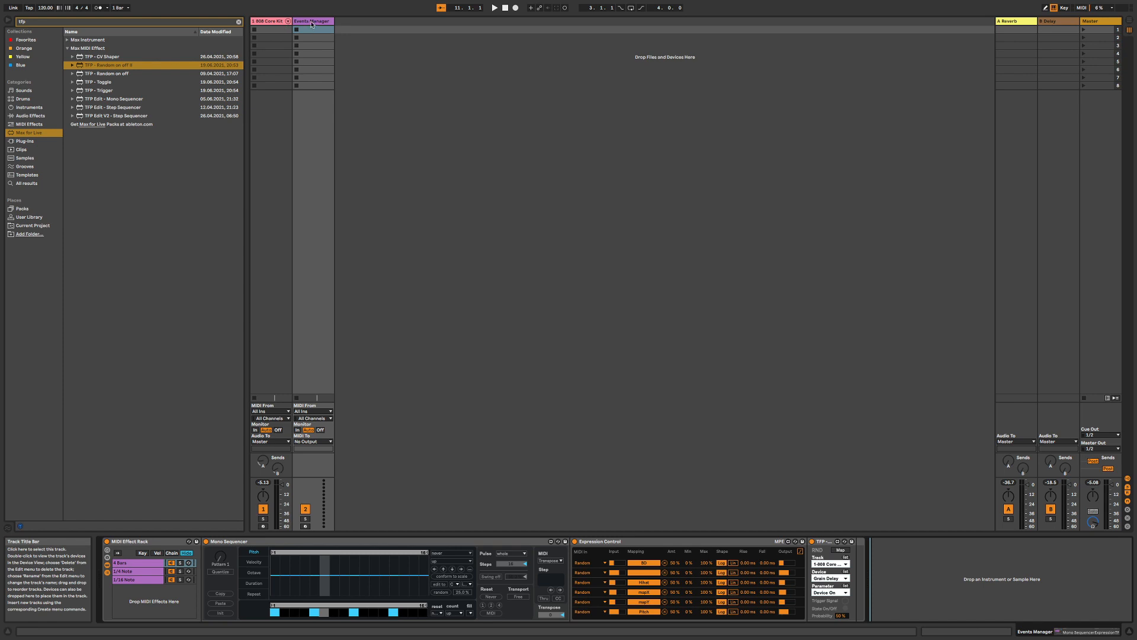
# Clear the browser search, create a Wavetable instrument track, and place it between the 808 Core Kit and Events Manager tracks
pyautogui.click(36, 109)
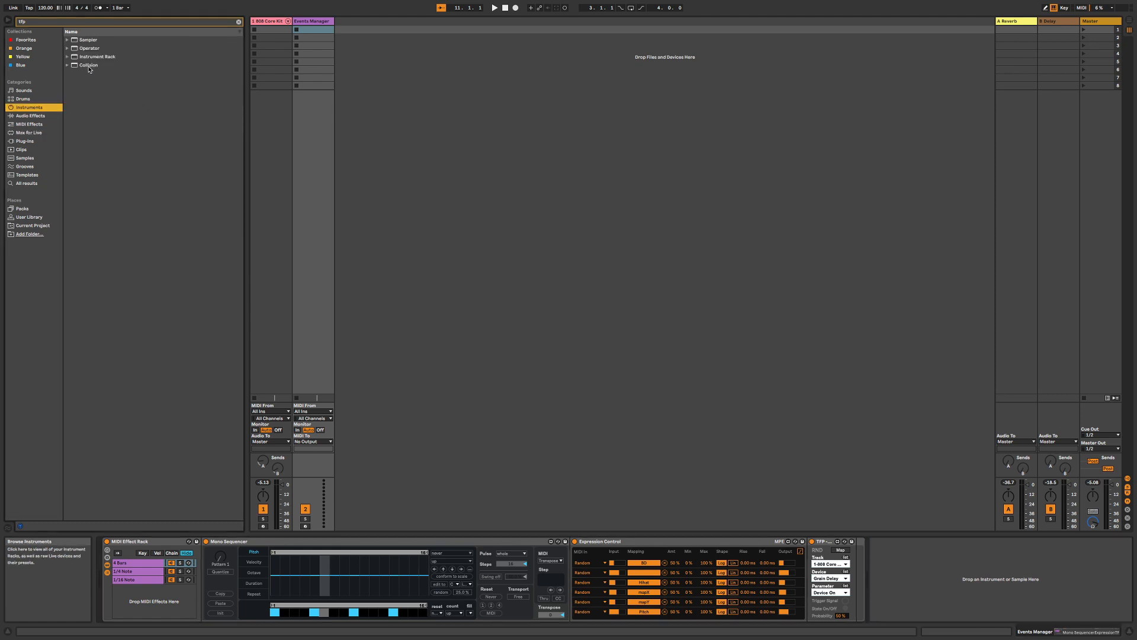
pyautogui.click(62, 24)
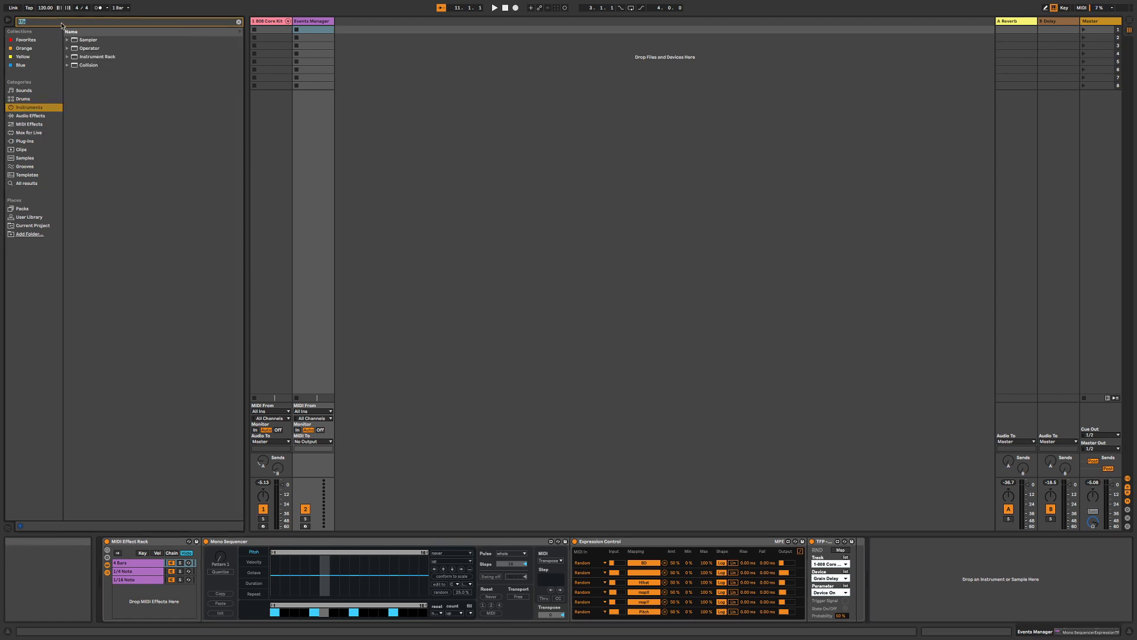
pyautogui.press('BackSpace')
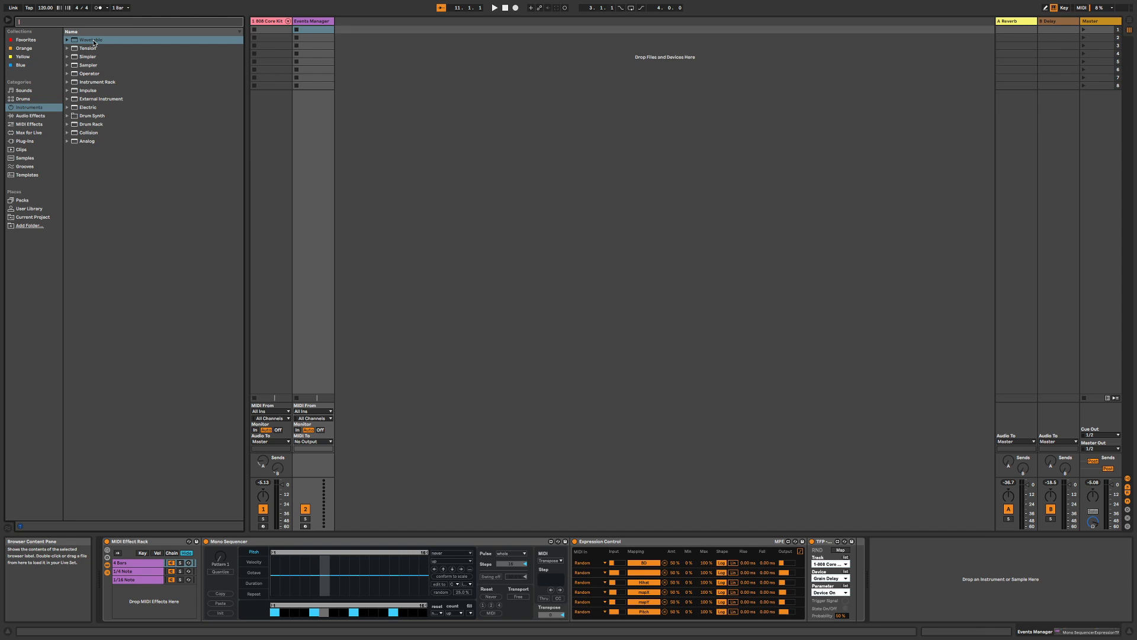
pyautogui.moveTo(91, 42); pyautogui.dragTo(382, 160)
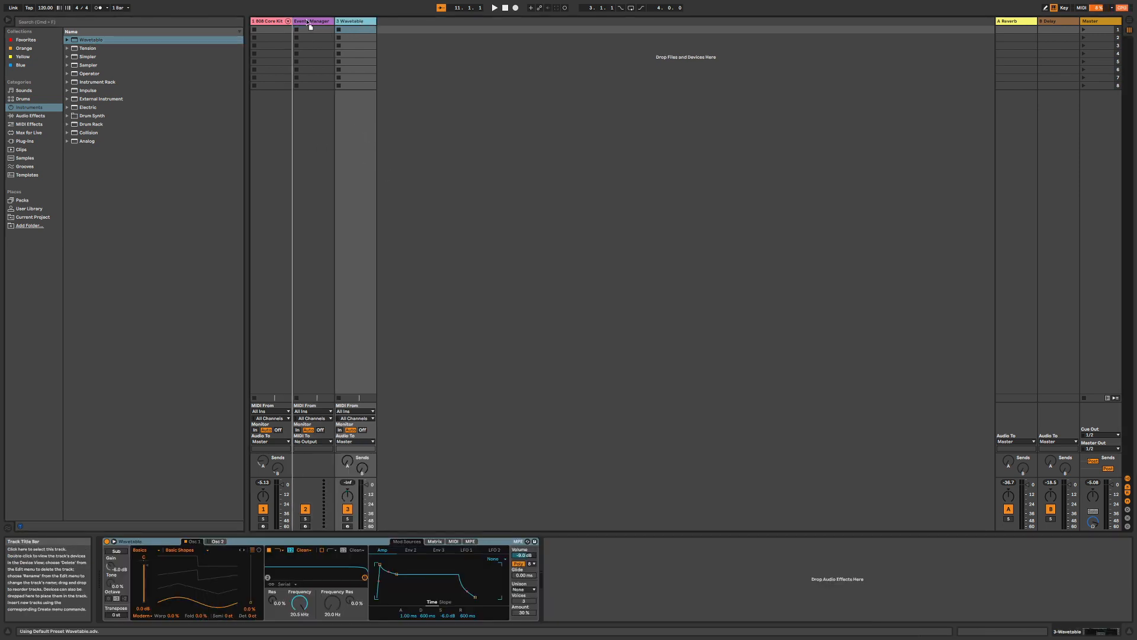
pyautogui.moveTo(301, 23); pyautogui.dragTo(301, 23)
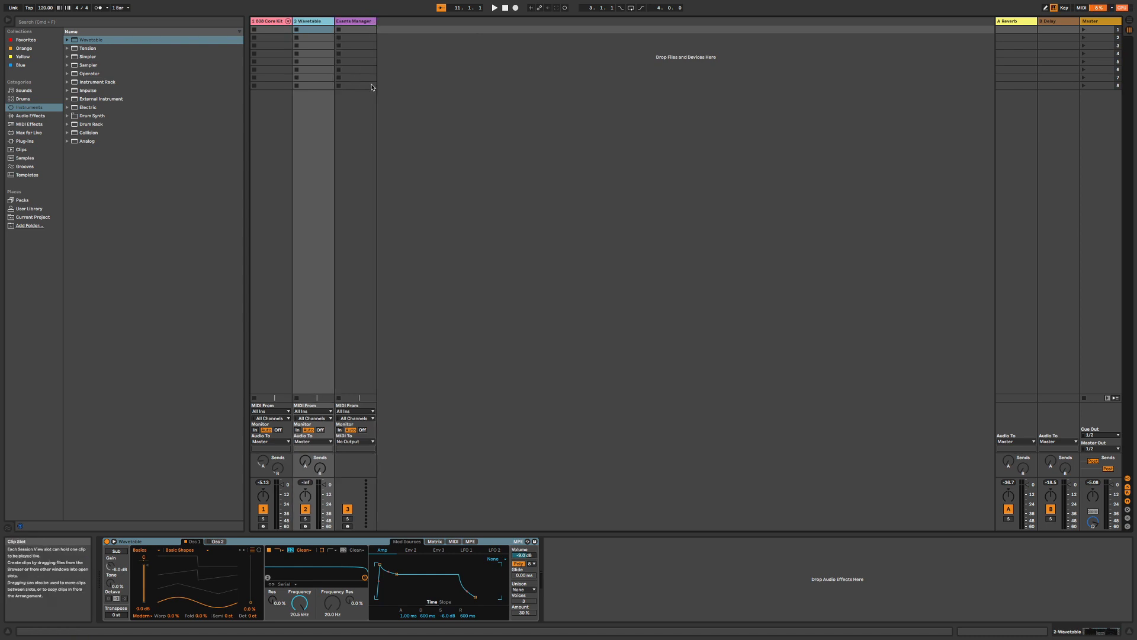
# Shape Wavetable's Amp envelope to about 37.9 ms decay, -33 dB sustain and 6.27 s release
pyautogui.moveTo(397, 574); pyautogui.dragTo(388, 592)
pyautogui.moveTo(475, 597); pyautogui.dragTo(491, 597)
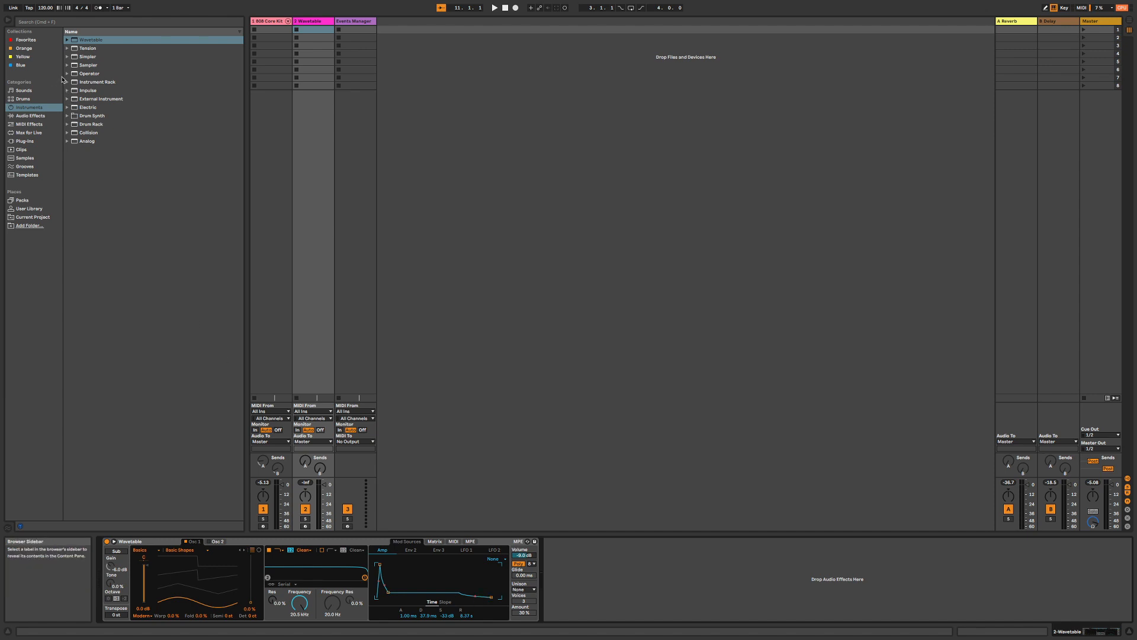
# Search the Max for Live devices for "seq" and add TFP Edit - Mono Sequencer before Wavetable on its track
pyautogui.click(34, 132)
pyautogui.click(79, 24)
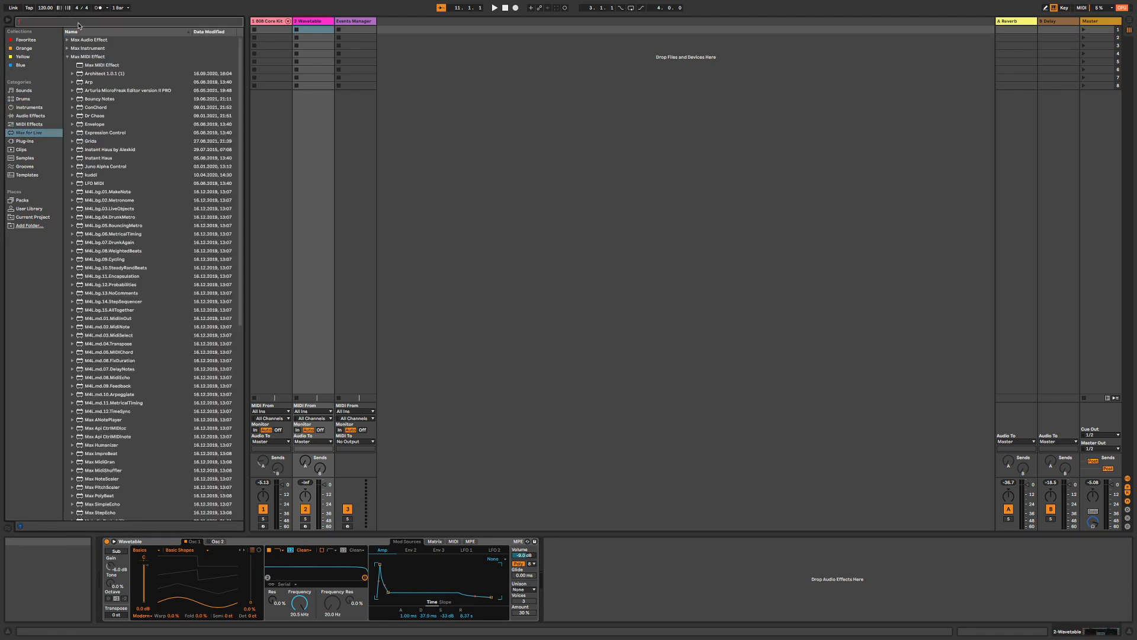
pyautogui.write('seq')
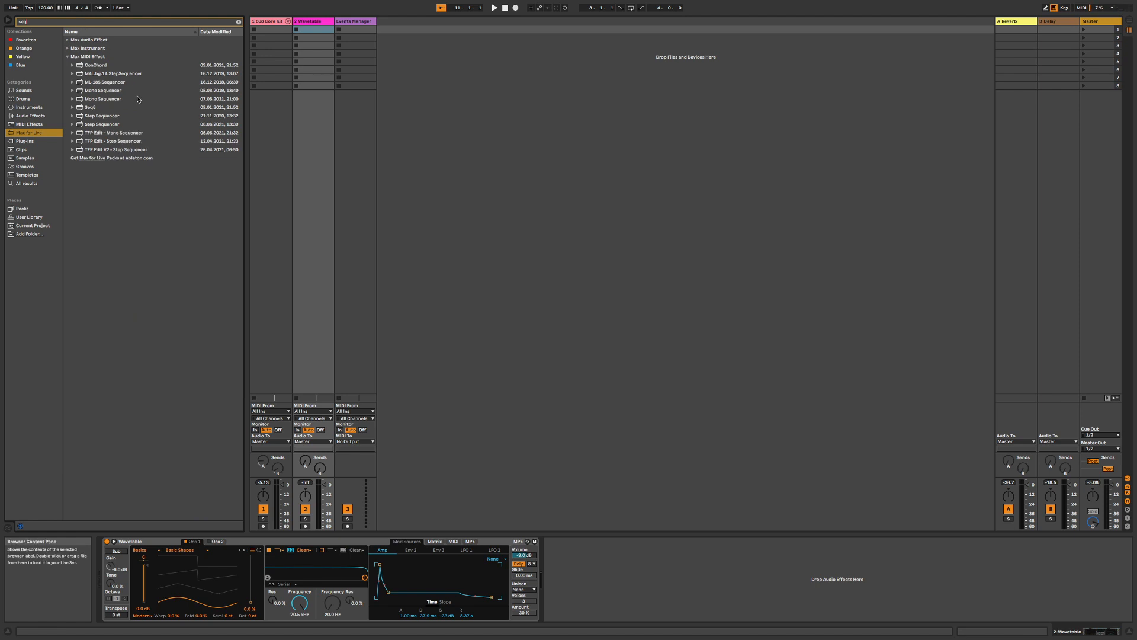
pyautogui.click(137, 133)
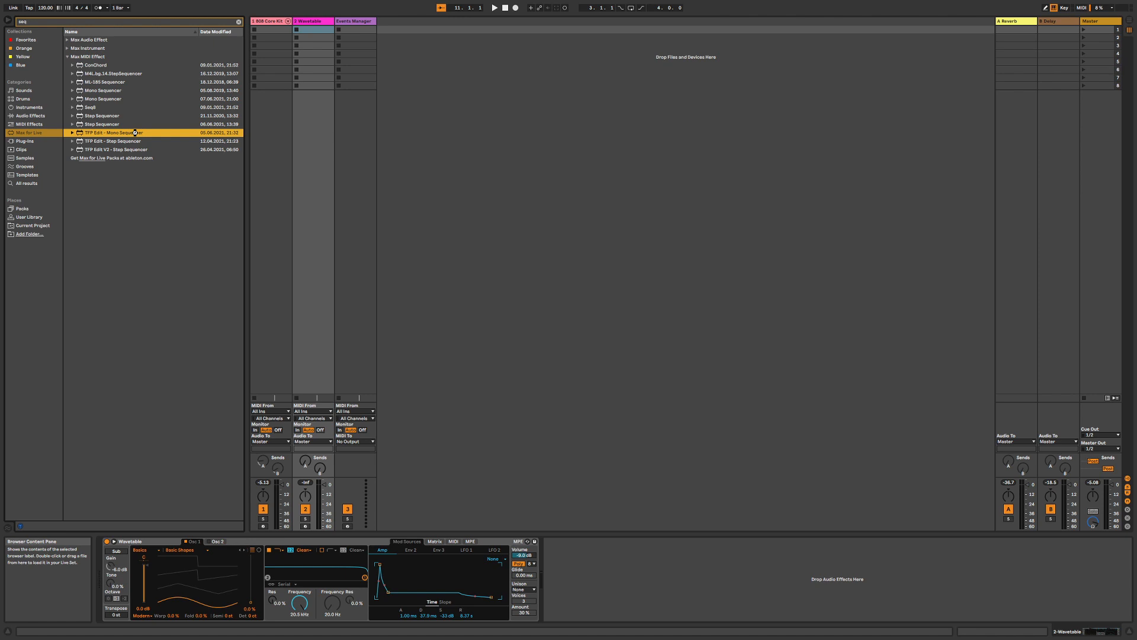
pyautogui.doubleClick(135, 133)
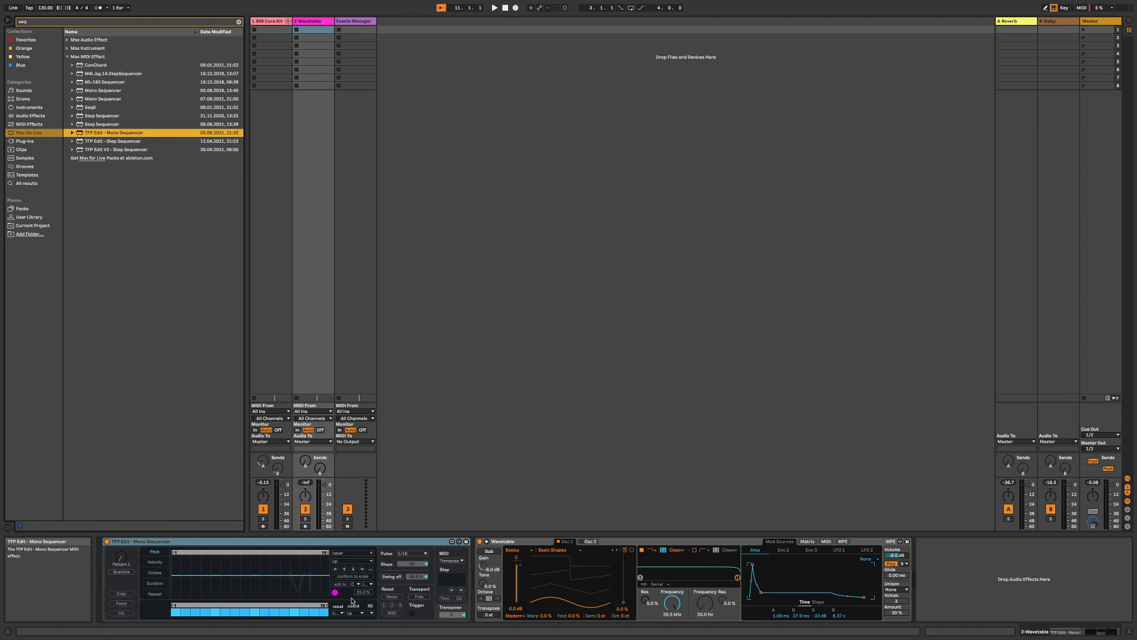
# Play the set briefly, then set the Mono Sequencer's random amount to 100 % and Wavetable's Amp attack to 0.00 ms
pyautogui.press('space')
pyautogui.press('space')
pyautogui.click(186, 588)
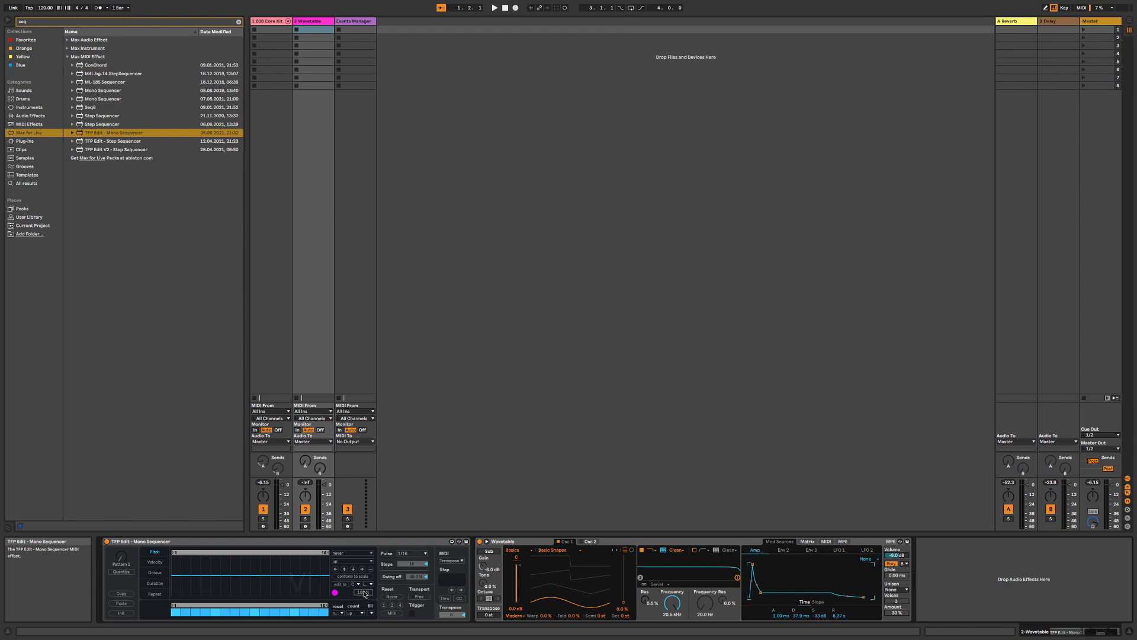
pyautogui.moveTo(752, 565); pyautogui.dragTo(749, 565)
# Create a one-bar clip in the Wavetable track's first slot and draw sixteenth notes between C3 and E3 in Draw Mode
pyautogui.doubleClick(322, 29)
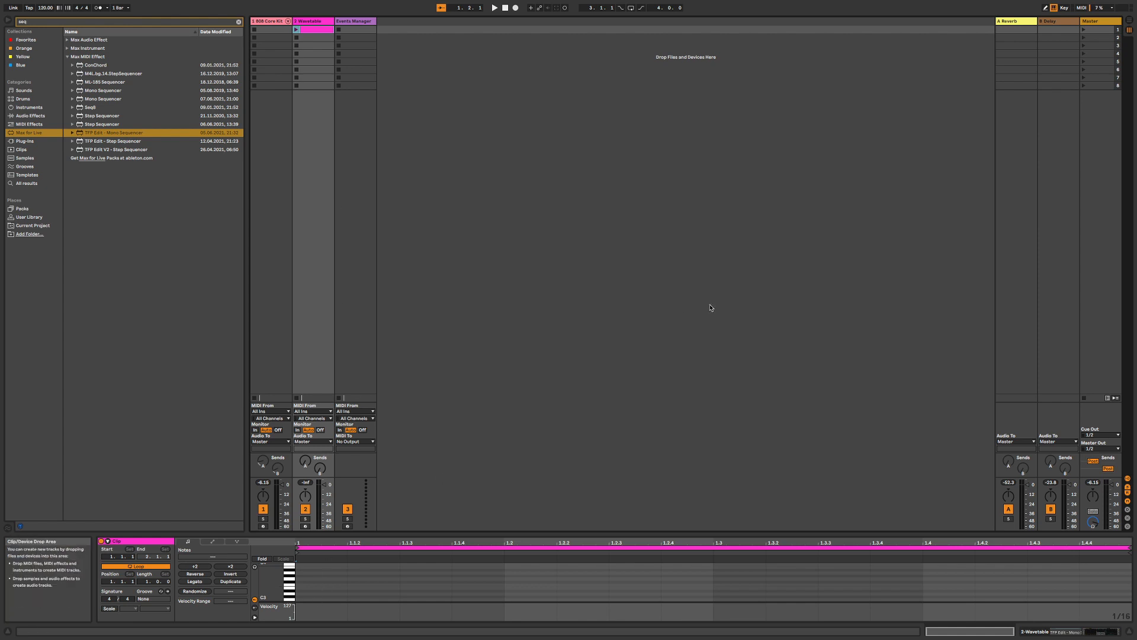
pyautogui.press('b')
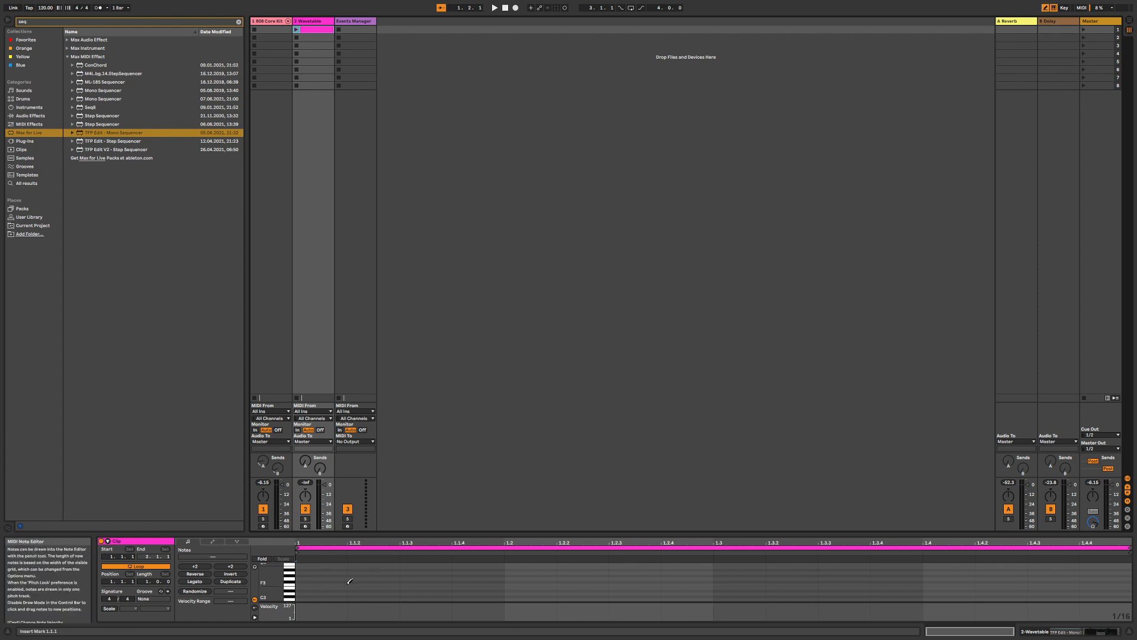
pyautogui.moveTo(320, 595); pyautogui.dragTo(585, 585)
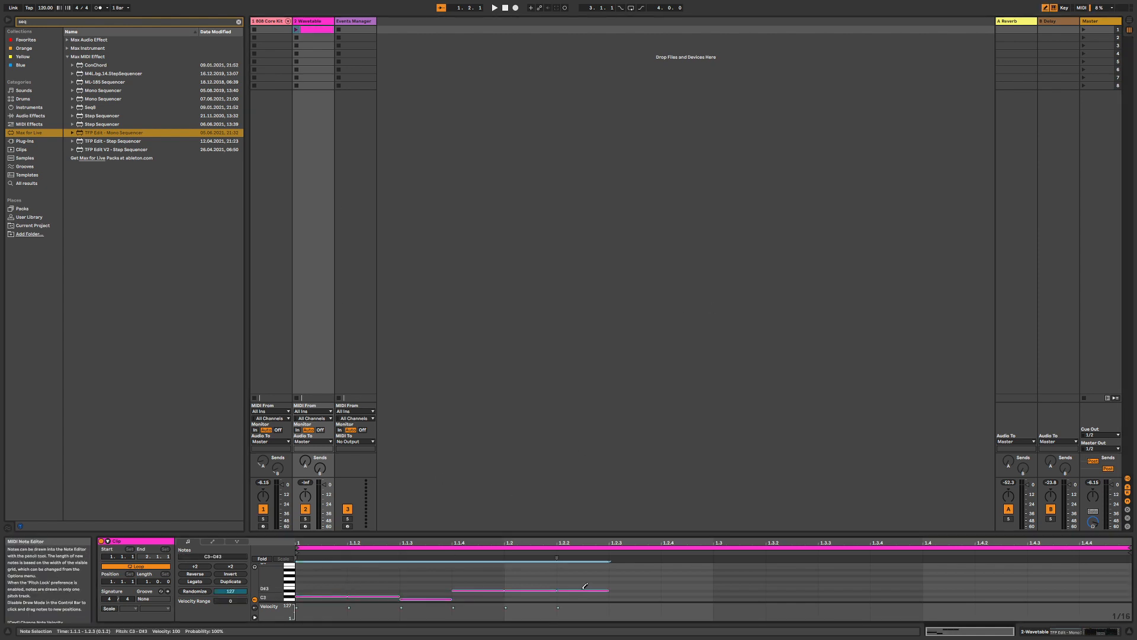
pyautogui.click(681, 593)
pyautogui.click(788, 588)
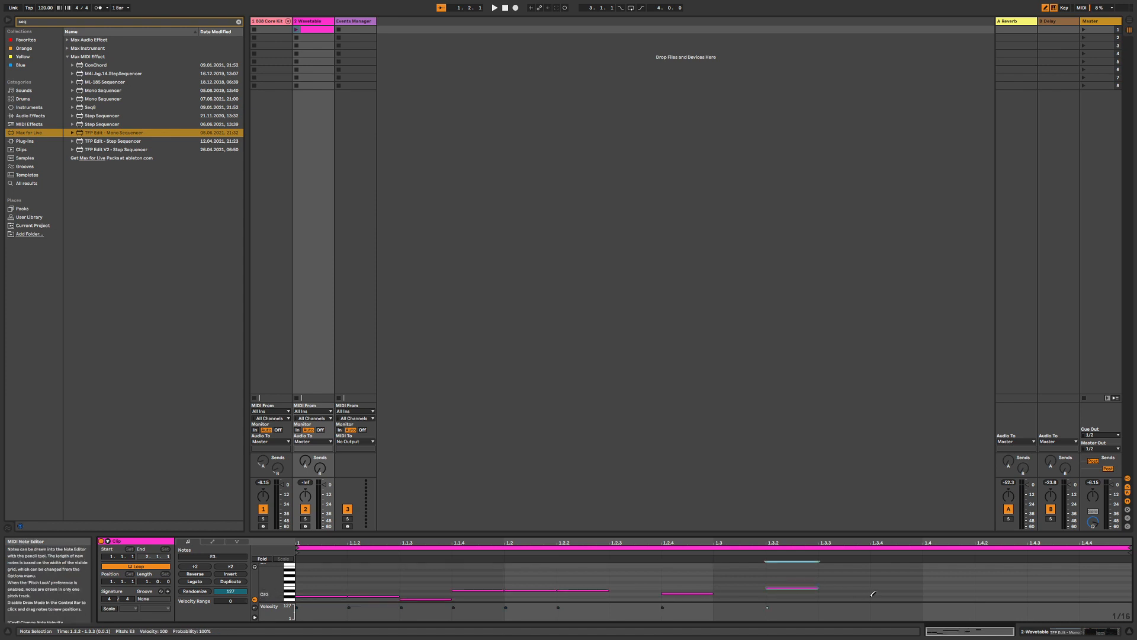
pyautogui.moveTo(868, 595); pyautogui.dragTo(889, 596)
pyautogui.moveTo(1060, 596); pyautogui.dragTo(1101, 595)
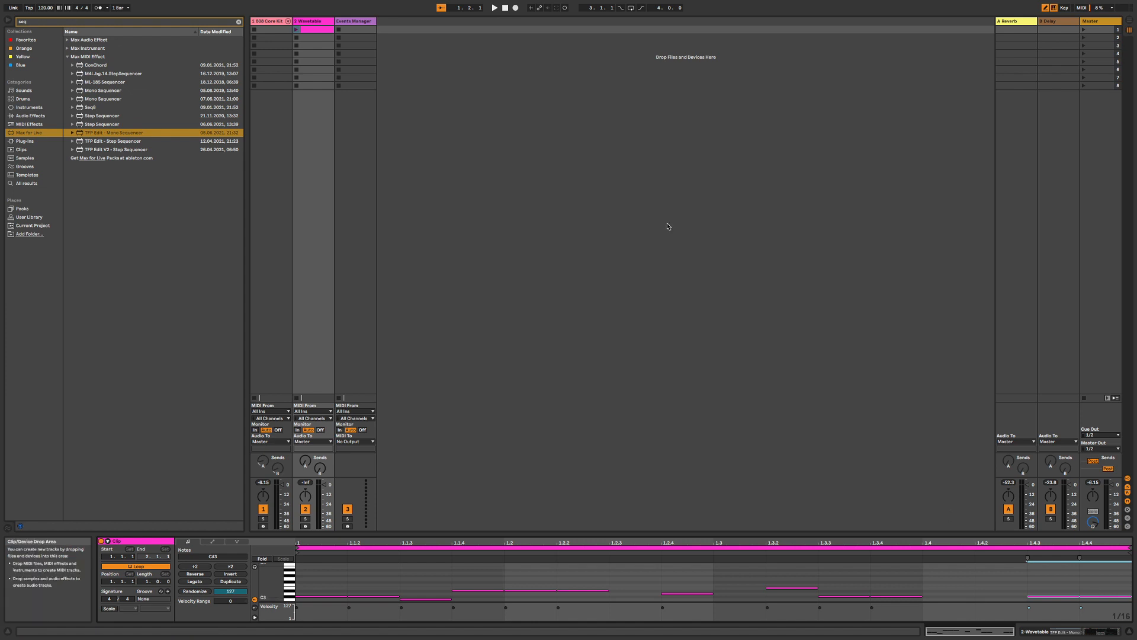
# Play the Wavetable clip and randomize the pitch lane of its Mono Sequencer
pyautogui.press('space')
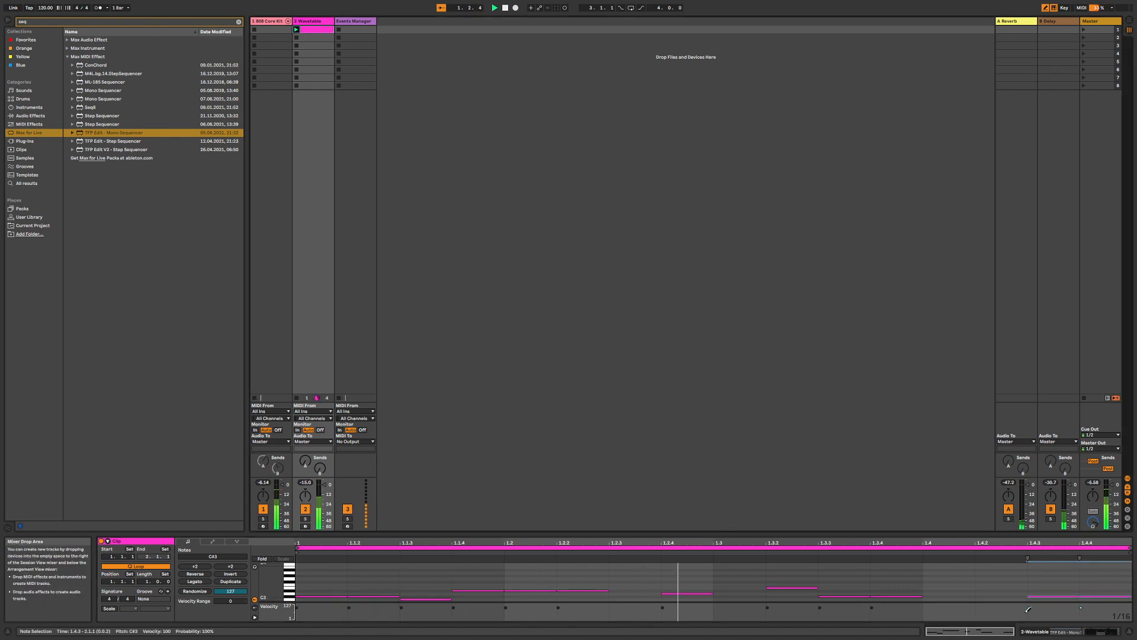
pyautogui.hotkey('shift', 'Tab')
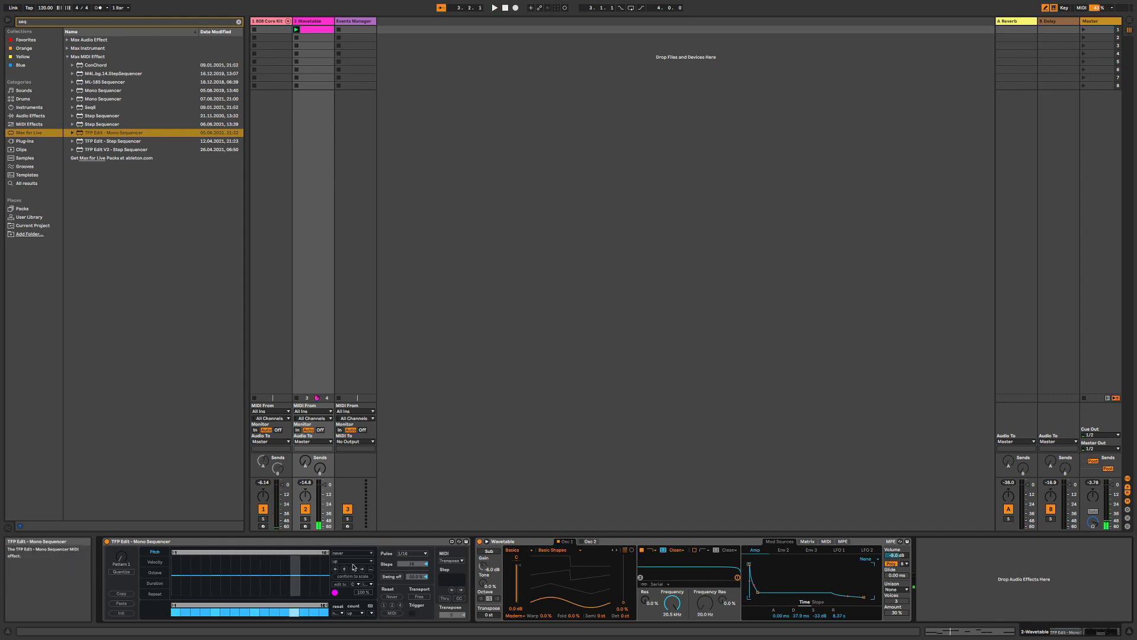
pyautogui.click(335, 591)
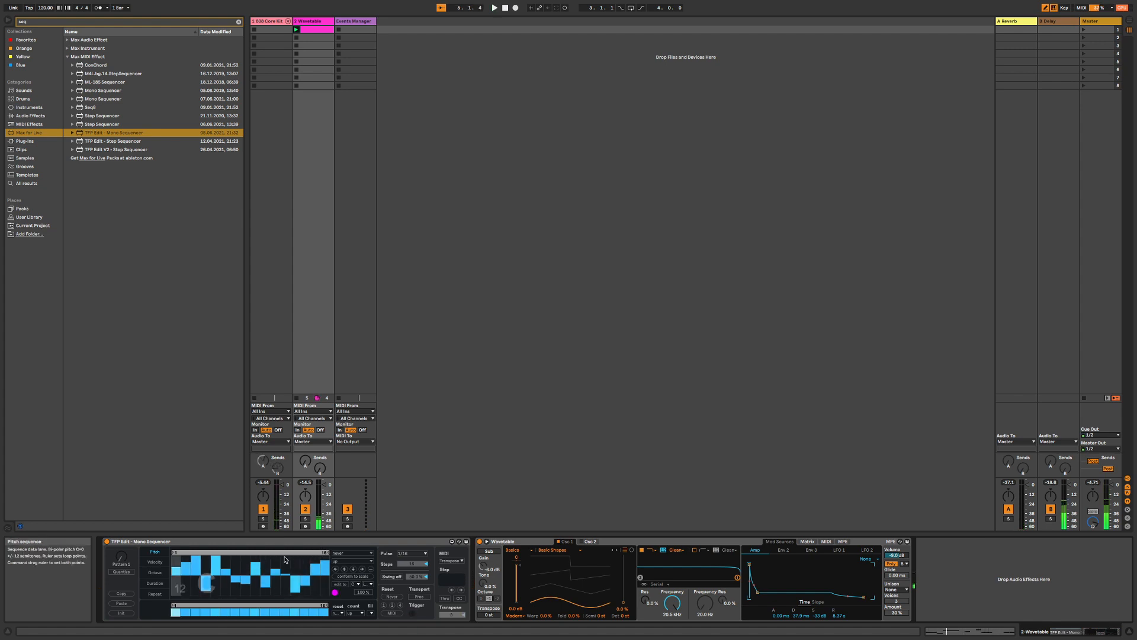
# Add a second Expression Control after the TFP device in the Events Manager rack's 4 Bars chain
pyautogui.click(349, 29)
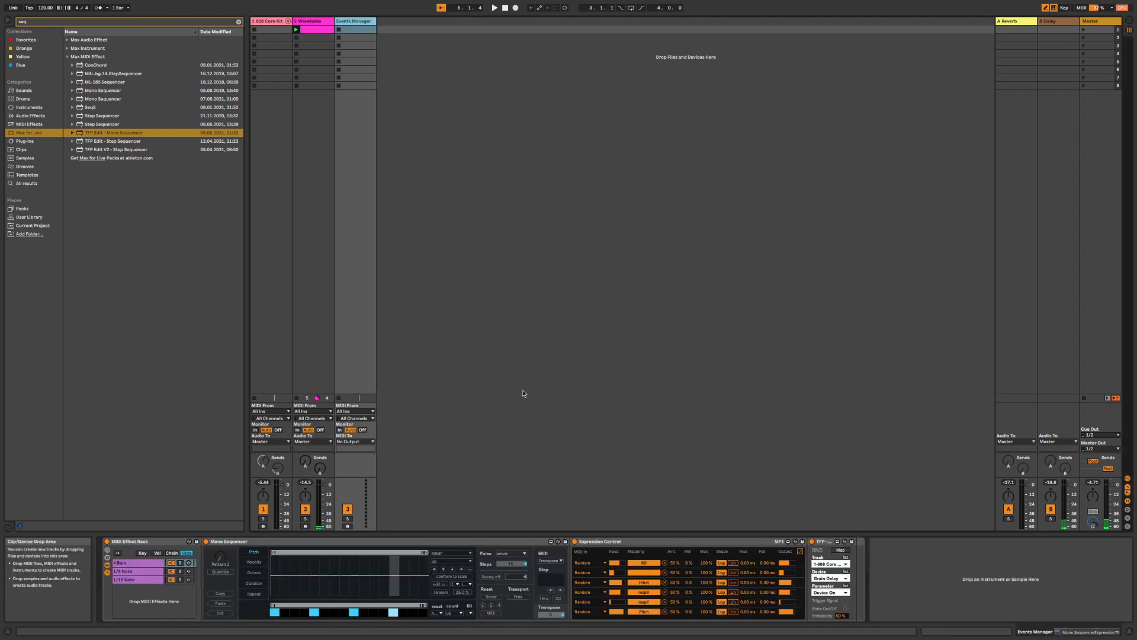
pyautogui.click(142, 563)
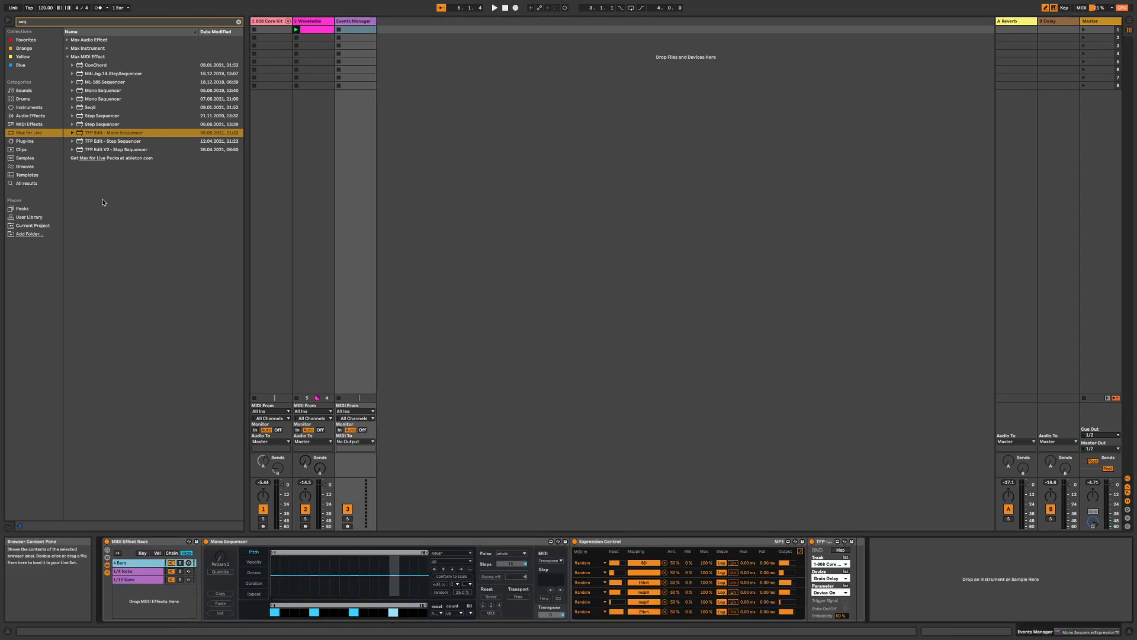
pyautogui.click(29, 124)
pyautogui.press('BackSpace')
pyautogui.press('BackSpace')
pyautogui.press('BackSpace')
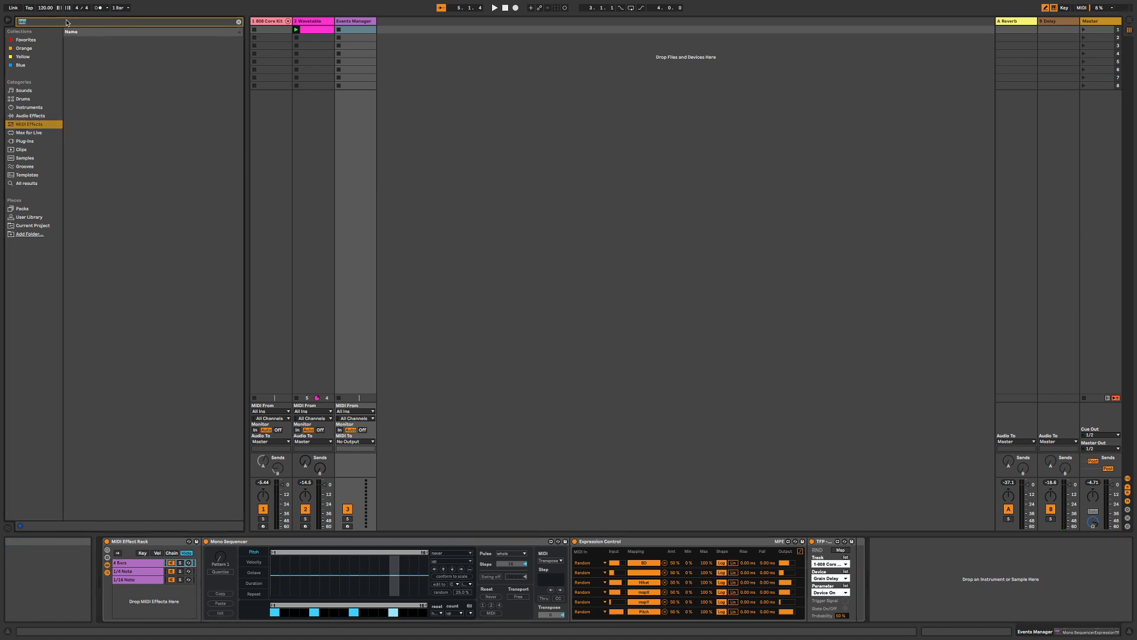
pyautogui.click(98, 65)
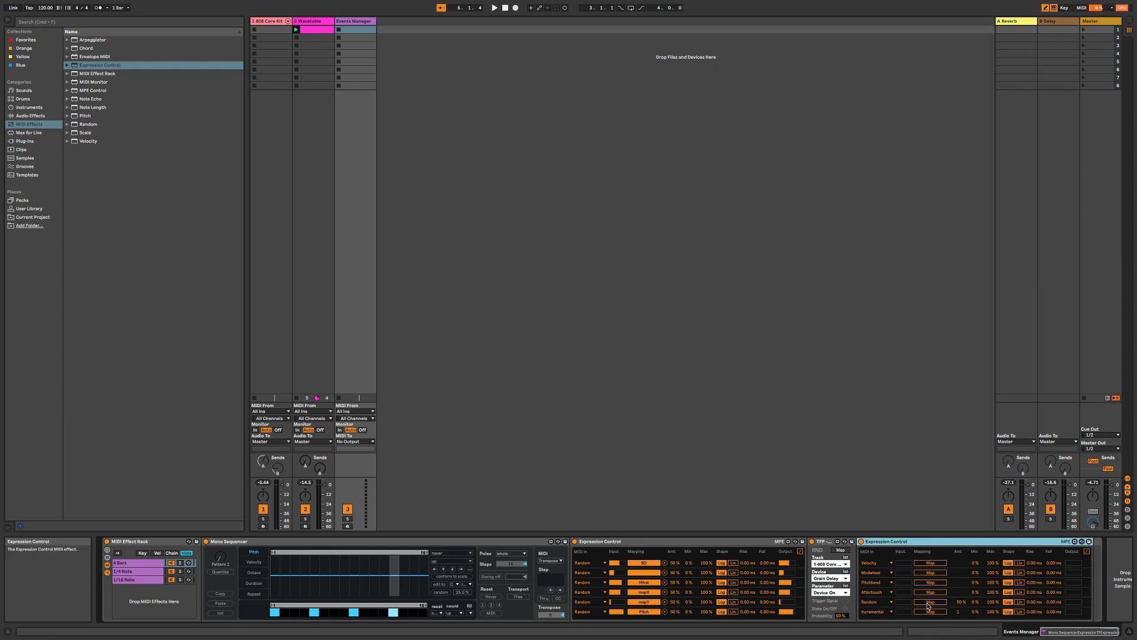
# Map the new Expression Control's Random row to the pitch randomize button of the Wavetable track's Mono Sequencer and play the set
pyautogui.click(928, 603)
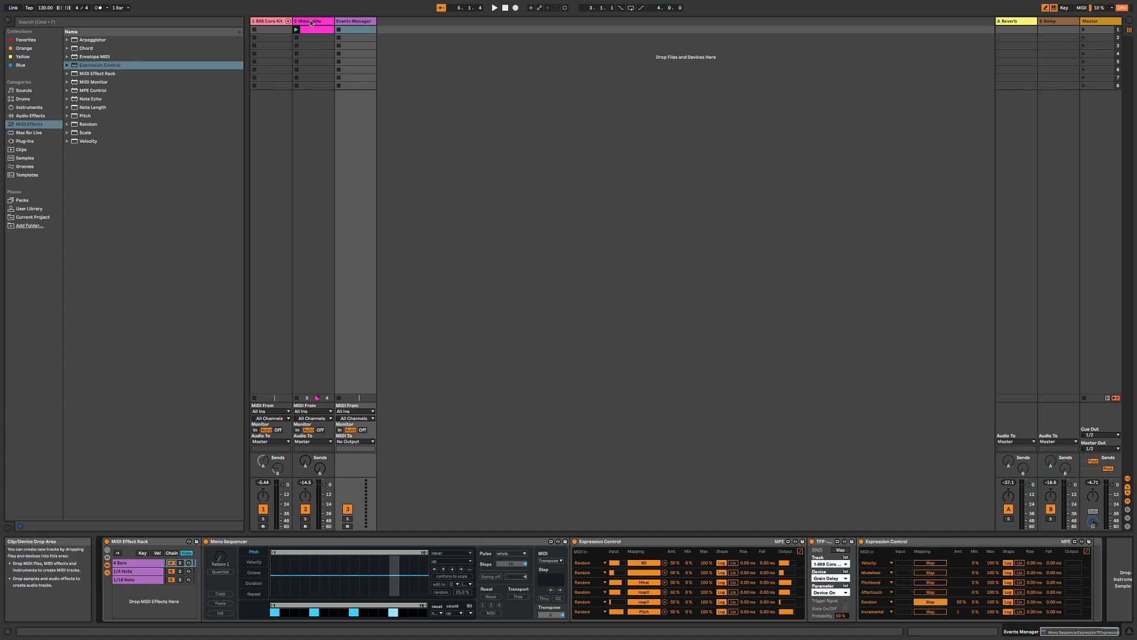
pyautogui.click(312, 23)
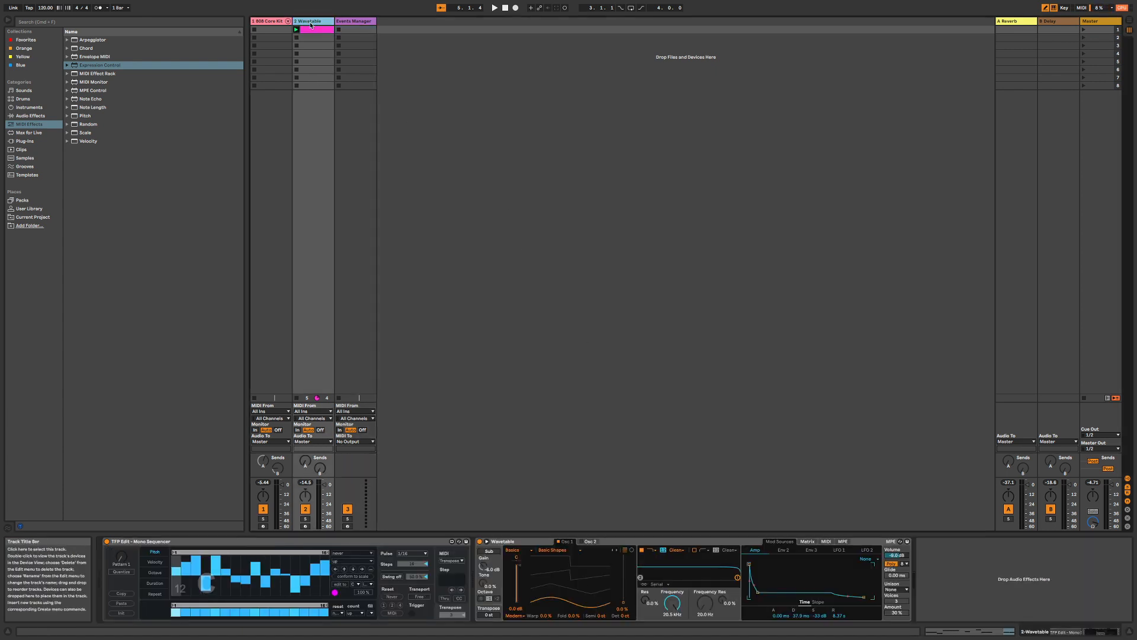
pyautogui.click(335, 593)
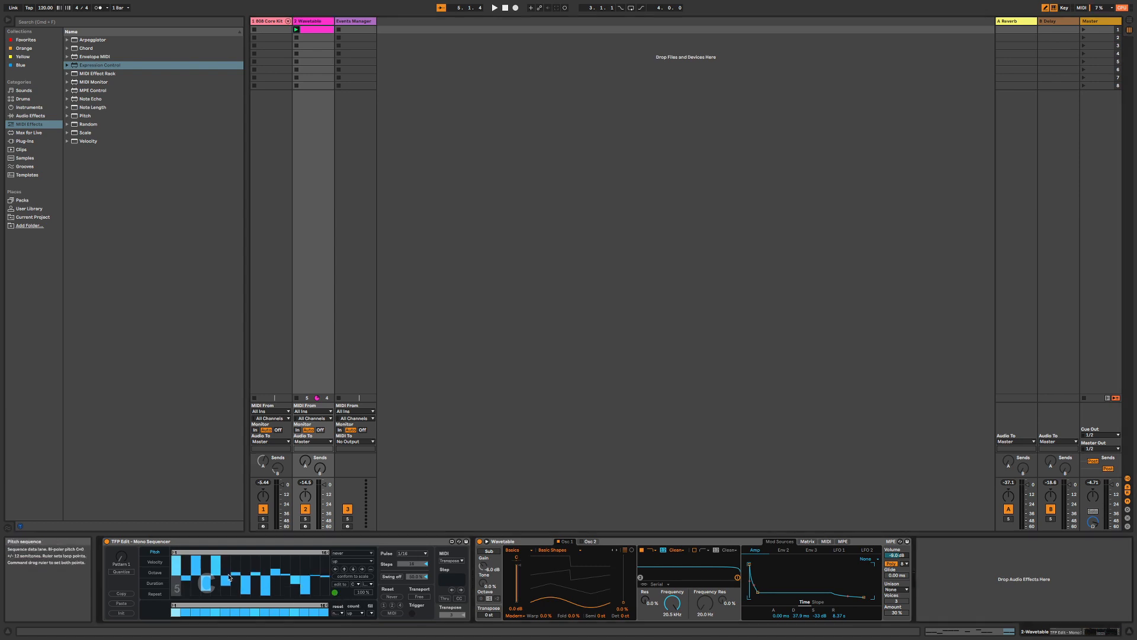
pyautogui.press('space')
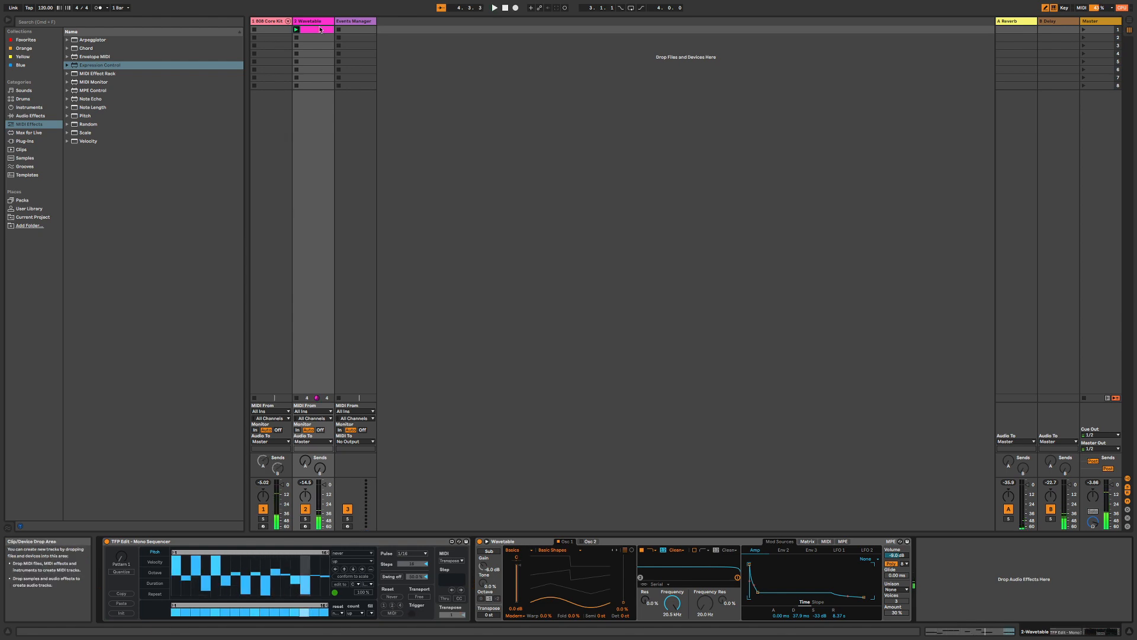
# Rework the first two beats of the Wavetable clip into continuous C#3 sixteenth notes, erasing the notes at other pitches
pyautogui.hotkey('shift', 'Tab')
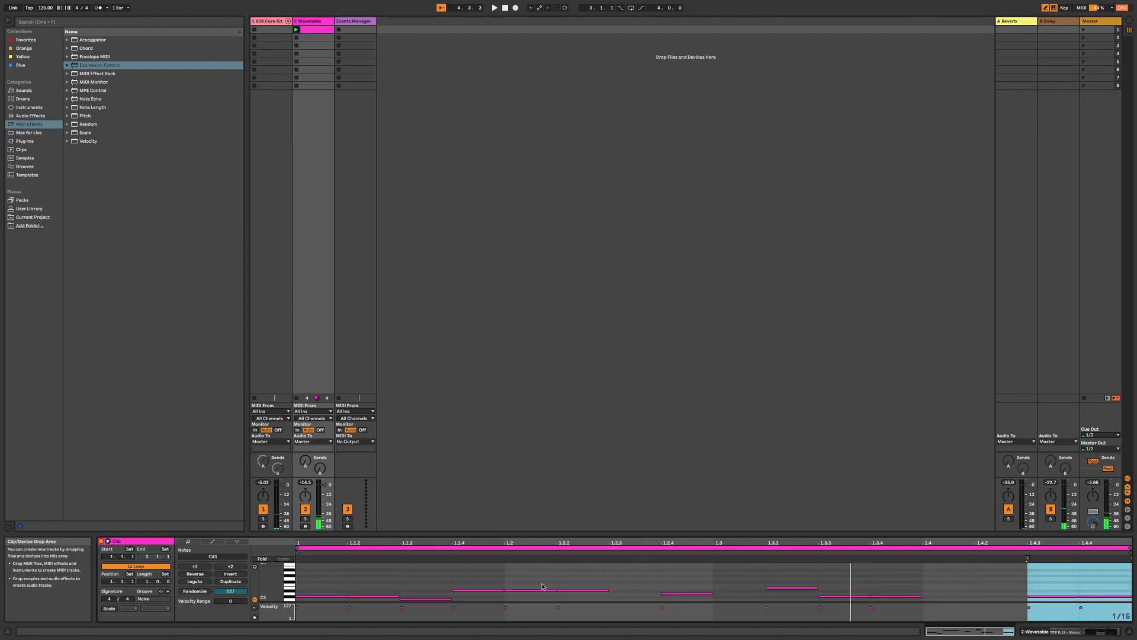
pyautogui.click(414, 594)
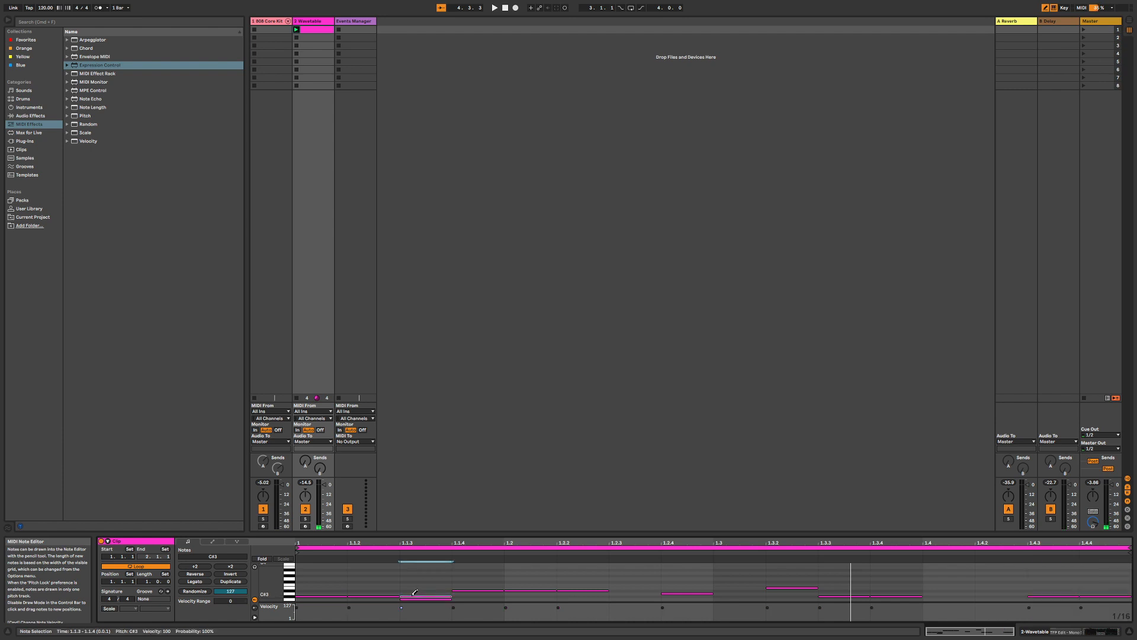
pyautogui.click(419, 596)
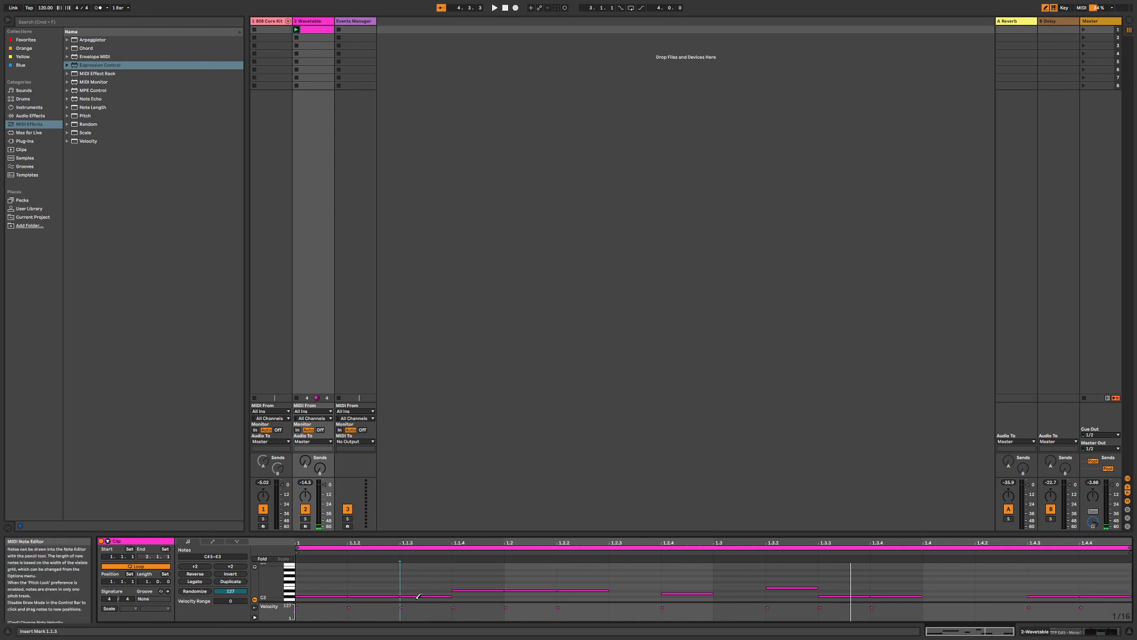
pyautogui.click(462, 592)
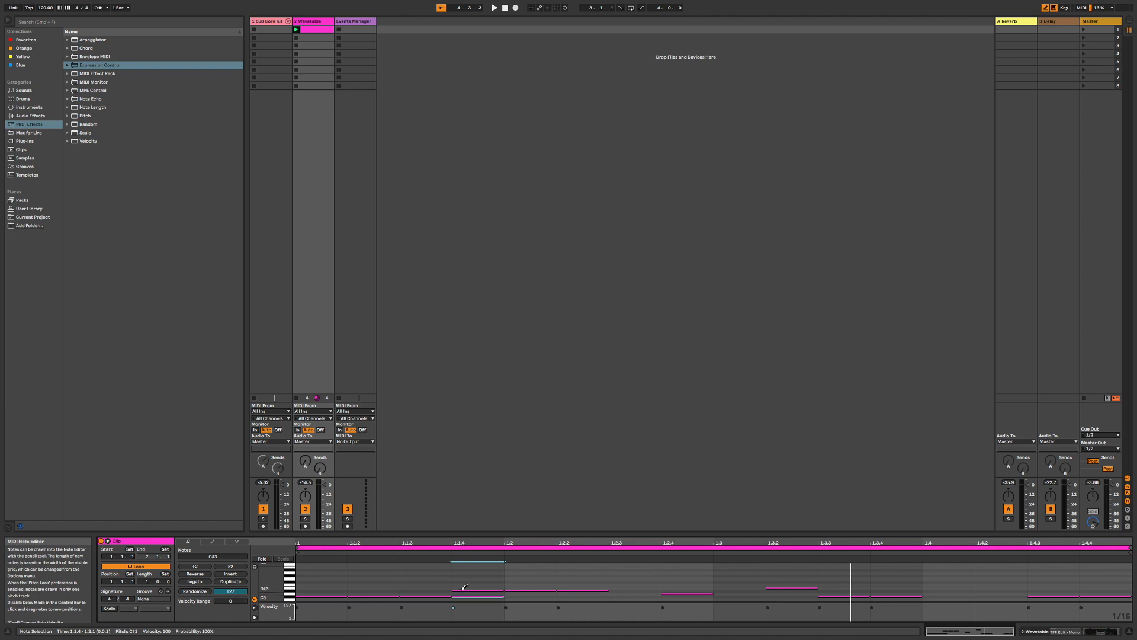
pyautogui.click(462, 588)
pyautogui.click(526, 589)
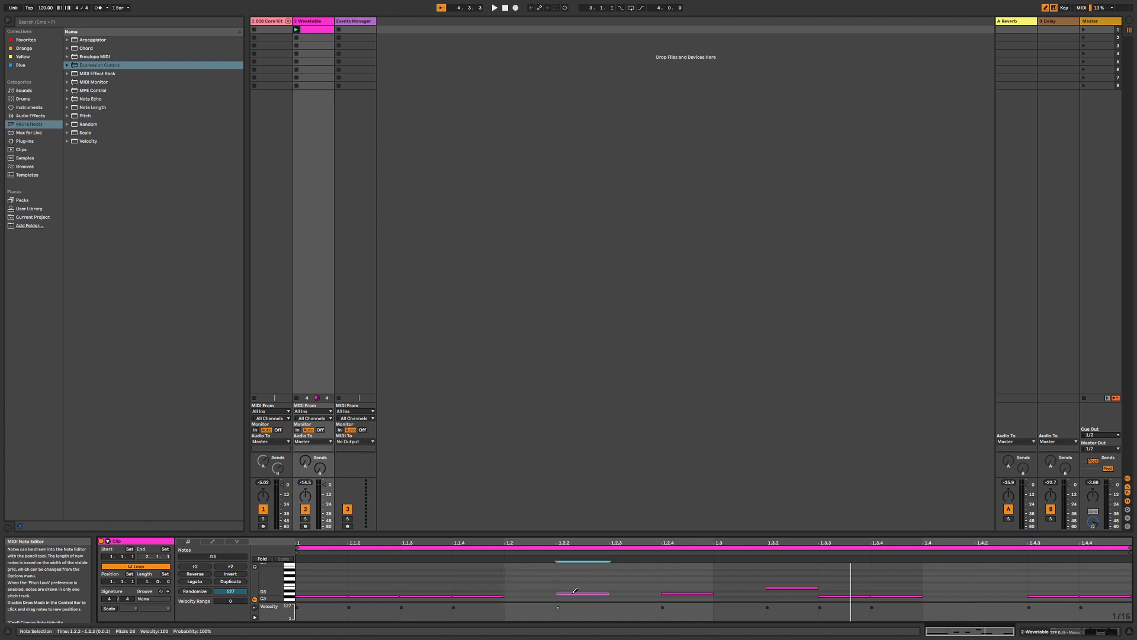
pyautogui.click(574, 590)
pyautogui.click(524, 593)
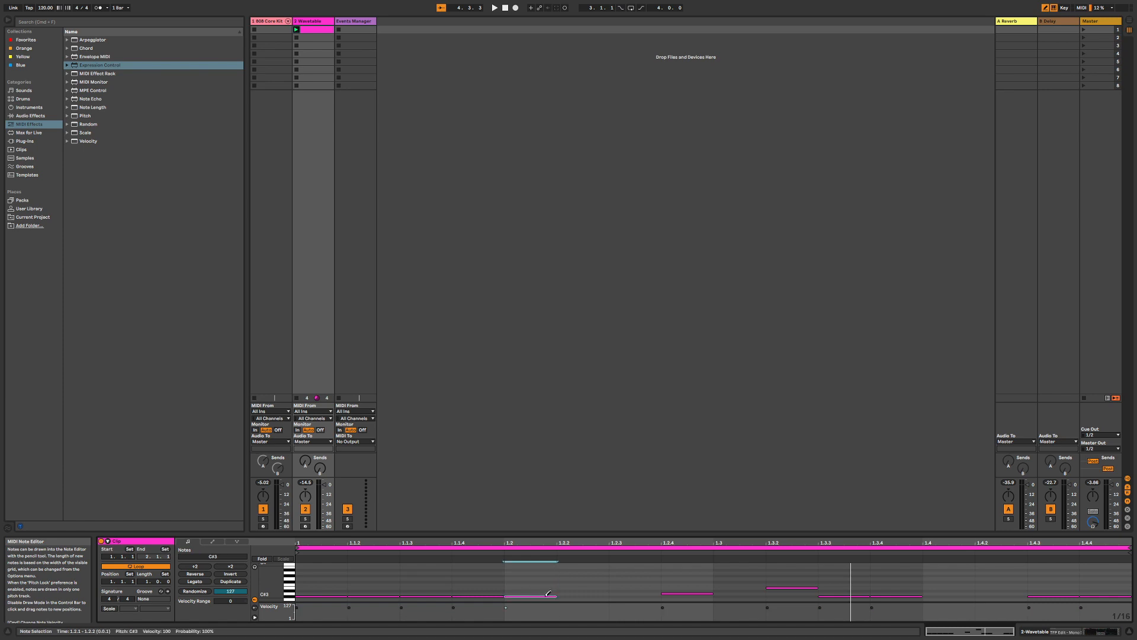
pyautogui.click(585, 597)
pyautogui.moveTo(585, 594); pyautogui.dragTo(669, 593)
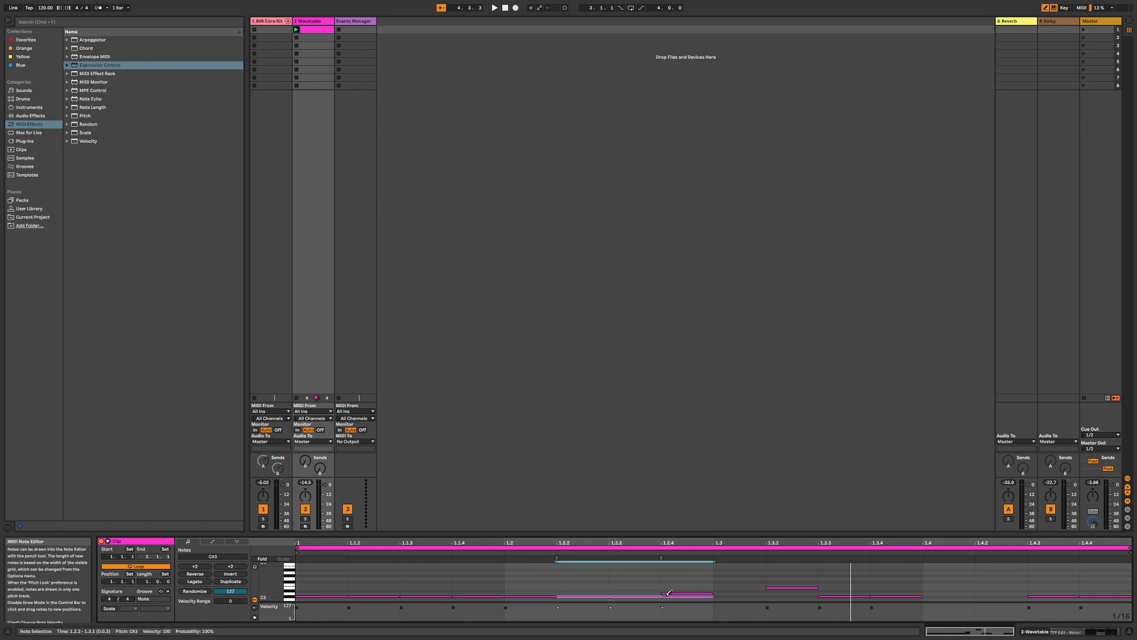
pyautogui.click(673, 593)
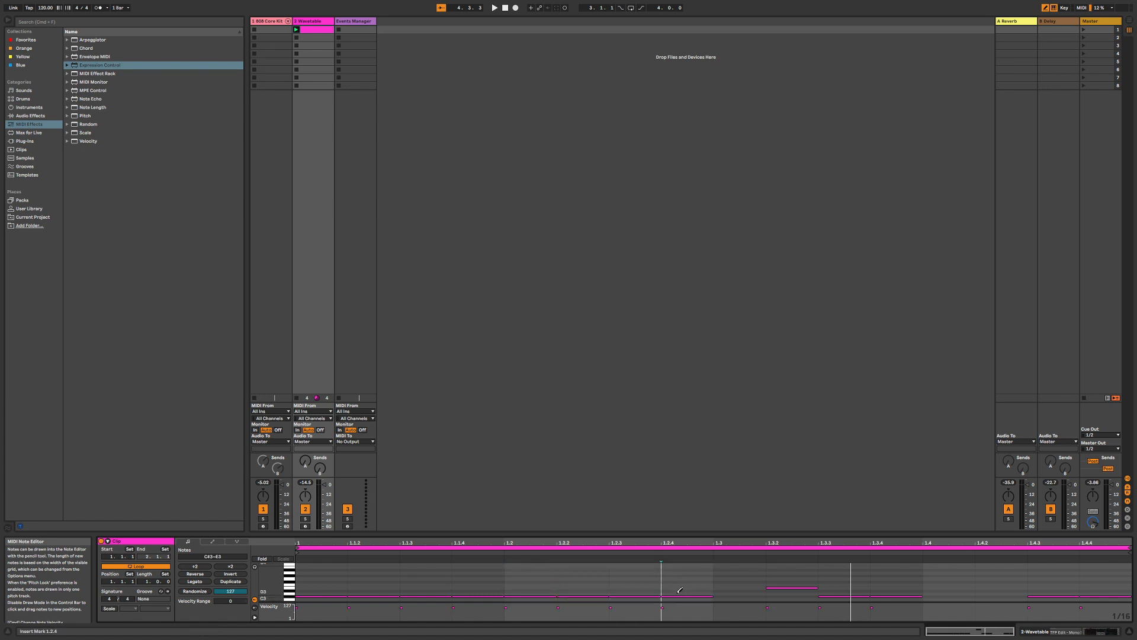
# Fill the gaps in beats three and four with C#3 sixteenth notes and erase the remaining notes at other pitches
pyautogui.click(729, 595)
pyautogui.click(775, 595)
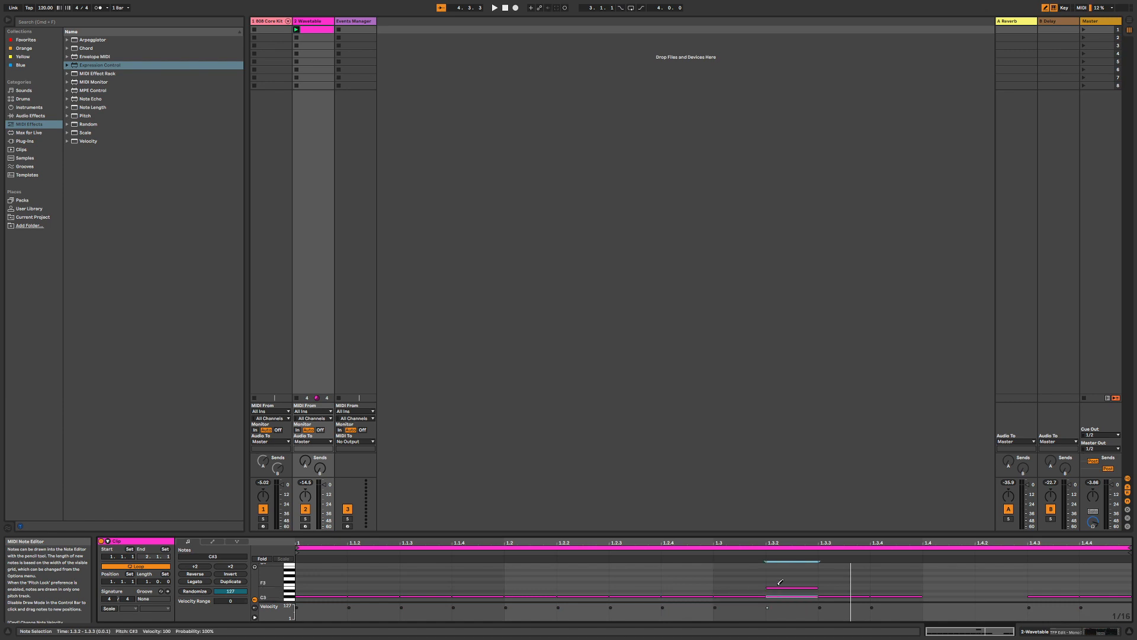
pyautogui.click(780, 583)
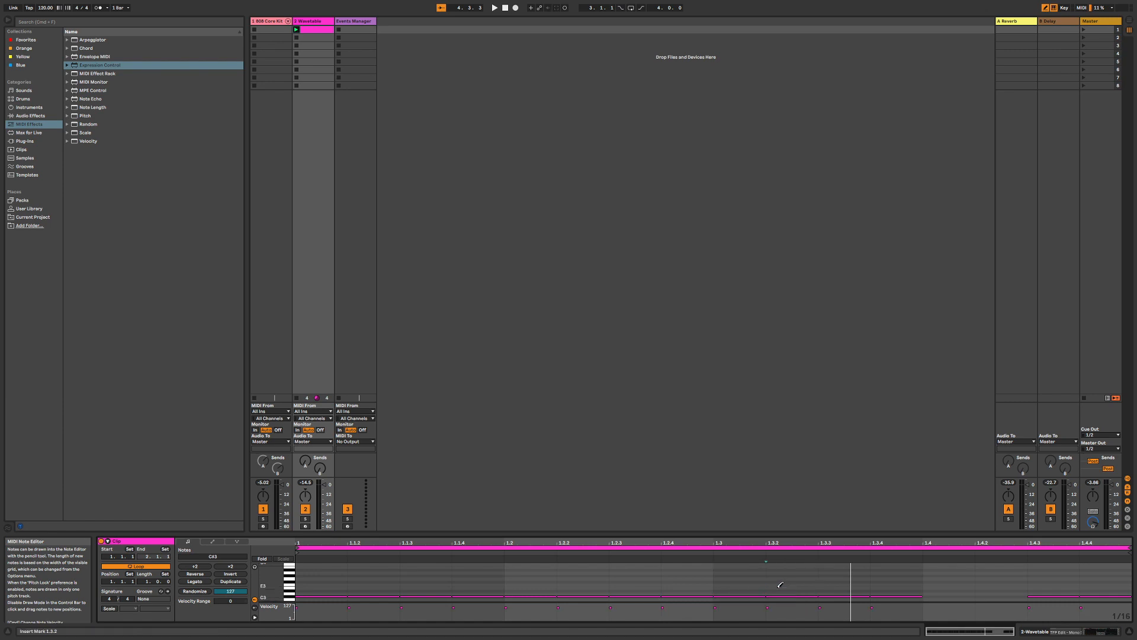
pyautogui.click(942, 593)
pyautogui.click(985, 595)
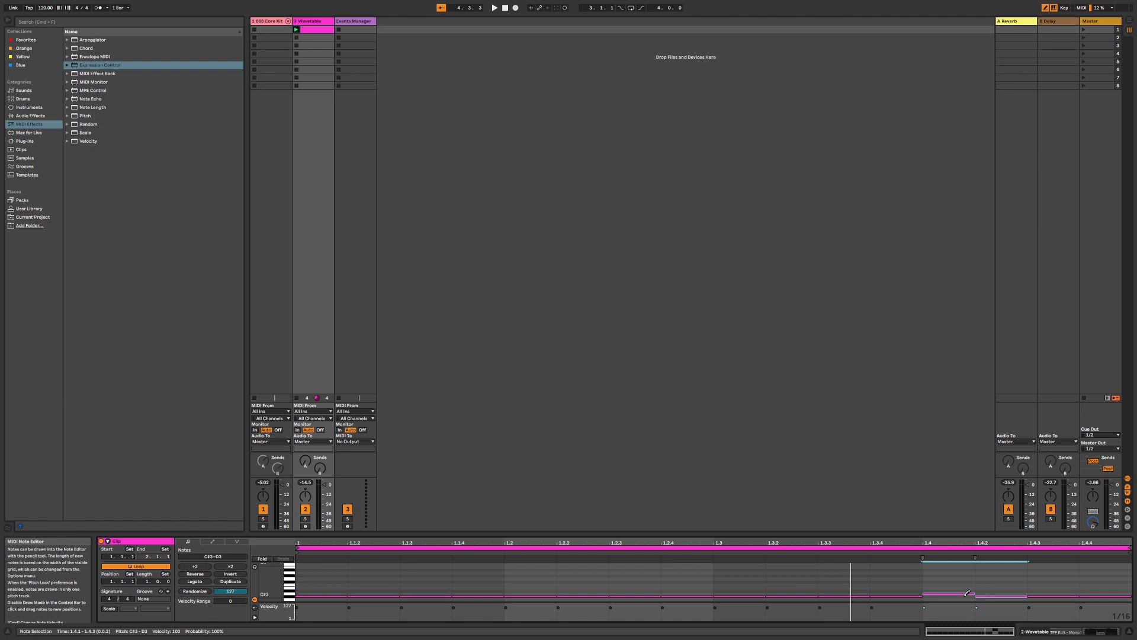
pyautogui.click(965, 595)
pyautogui.click(965, 593)
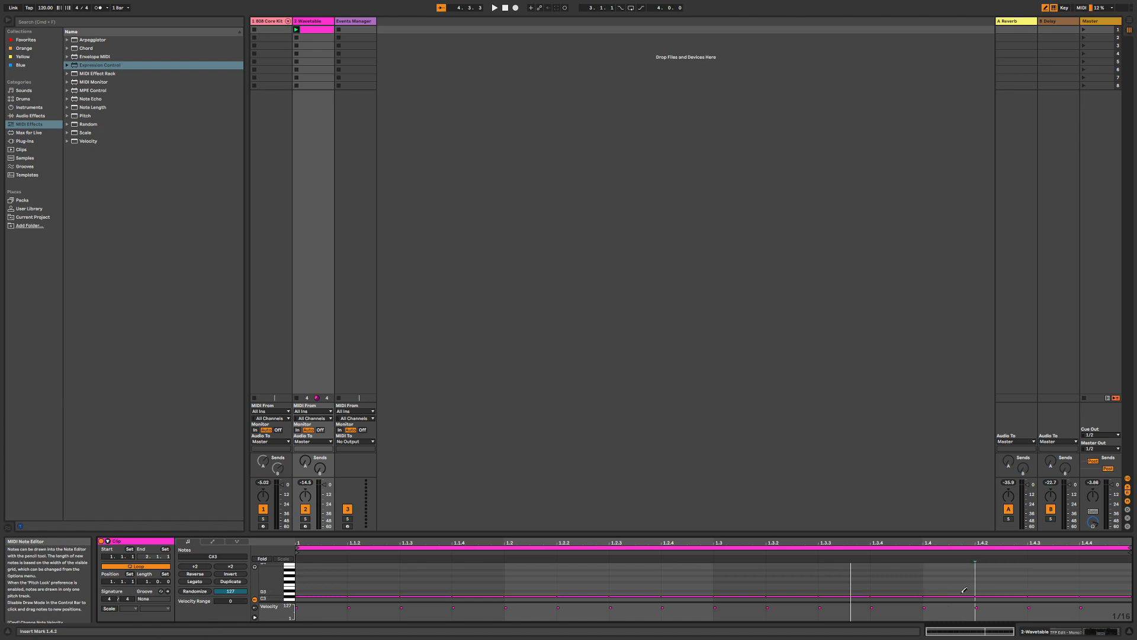
# Play the set with the Wavetable track's devices in view and show the Octave lane of its Mono Sequencer
pyautogui.press('space')
pyautogui.hotkey('shift', 'Tab')
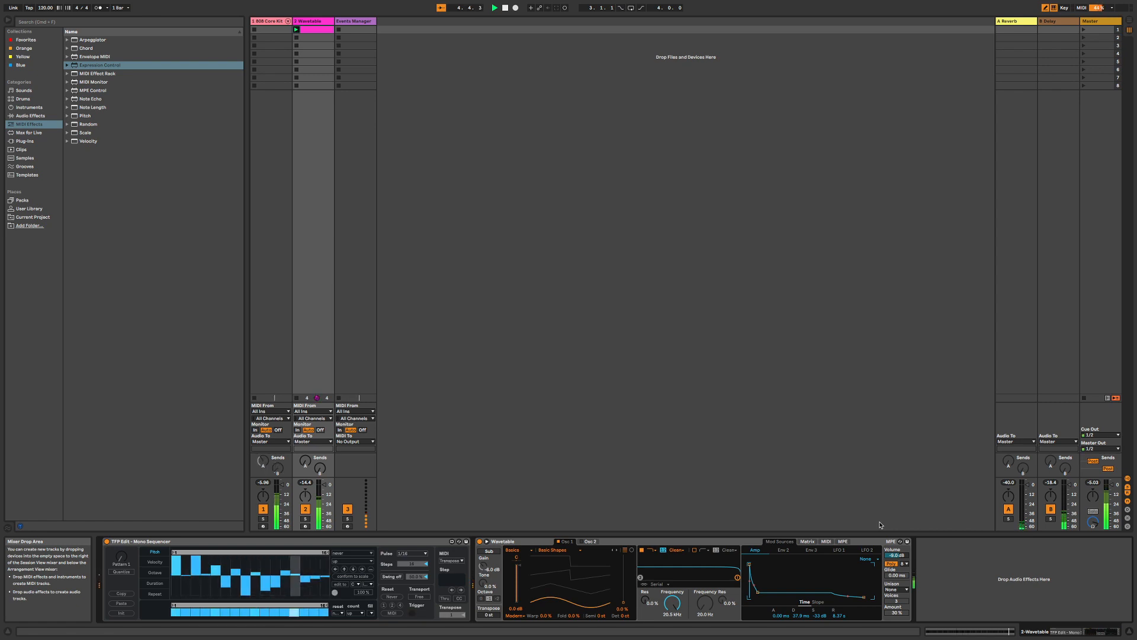
pyautogui.click(156, 574)
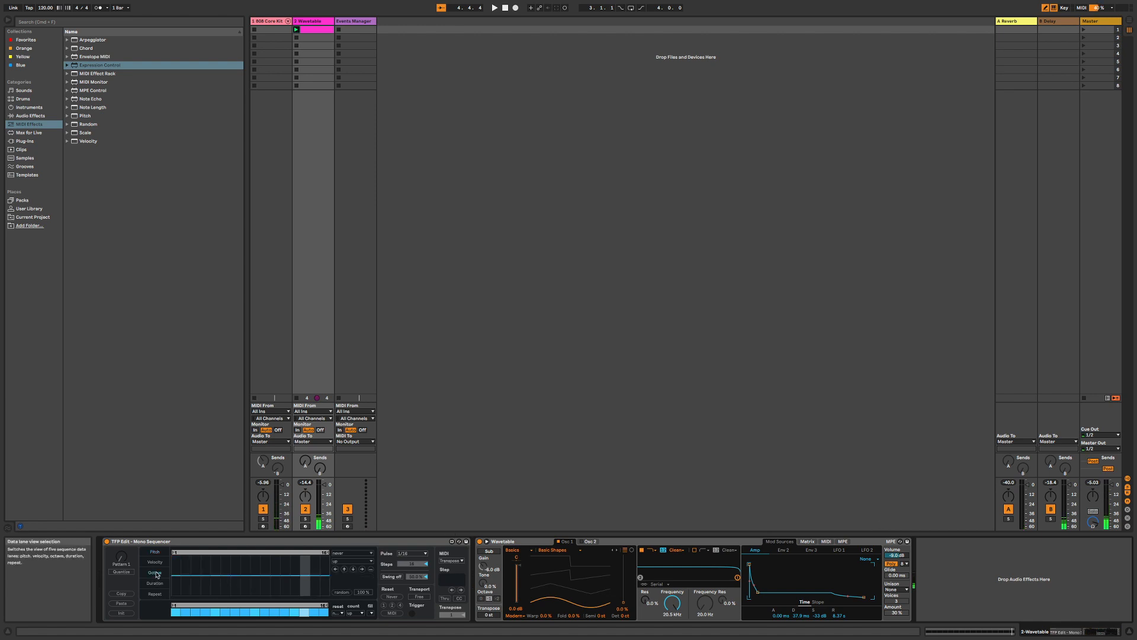
# Set the first input row of the Events Manager's second Expression Control to Random and activate its mapping for the Wavetable track
pyautogui.click(346, 21)
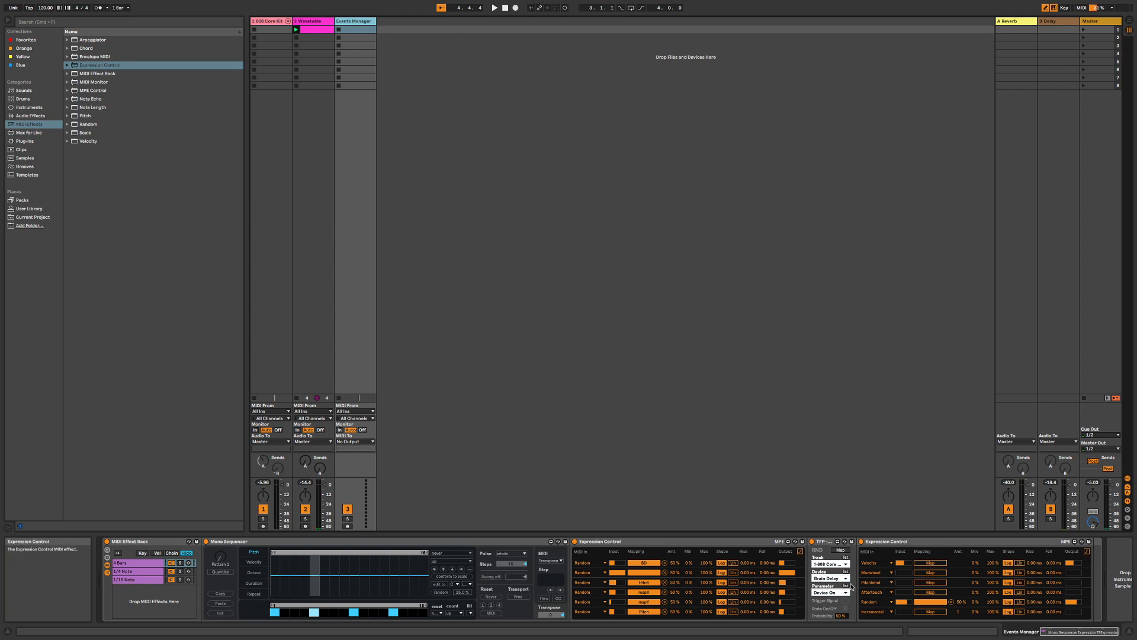
pyautogui.click(872, 563)
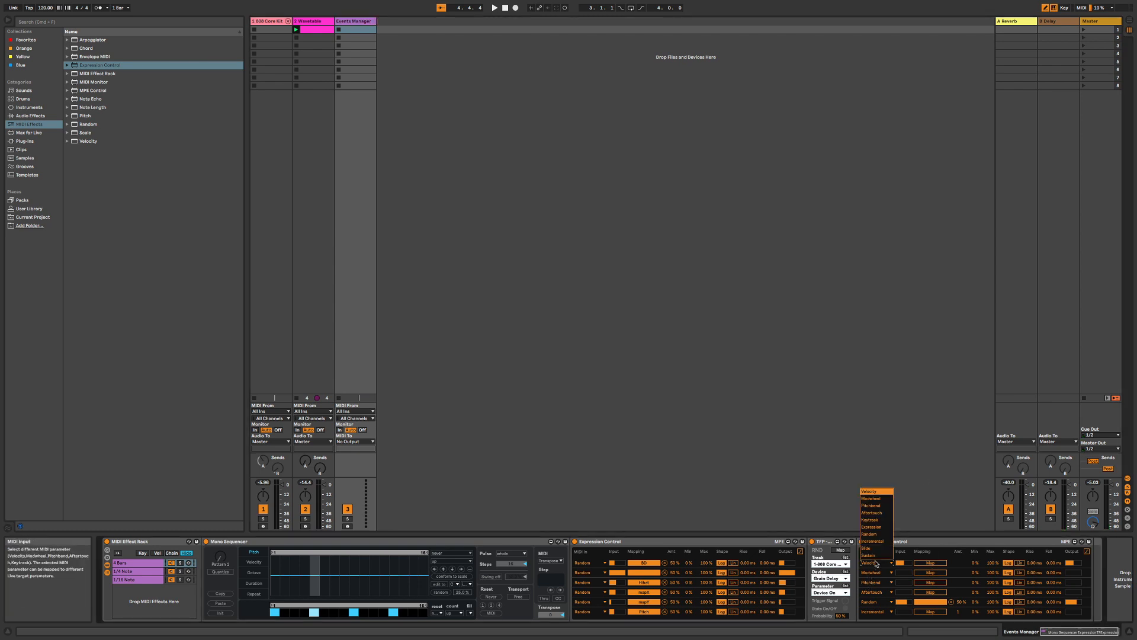
pyautogui.click(875, 539)
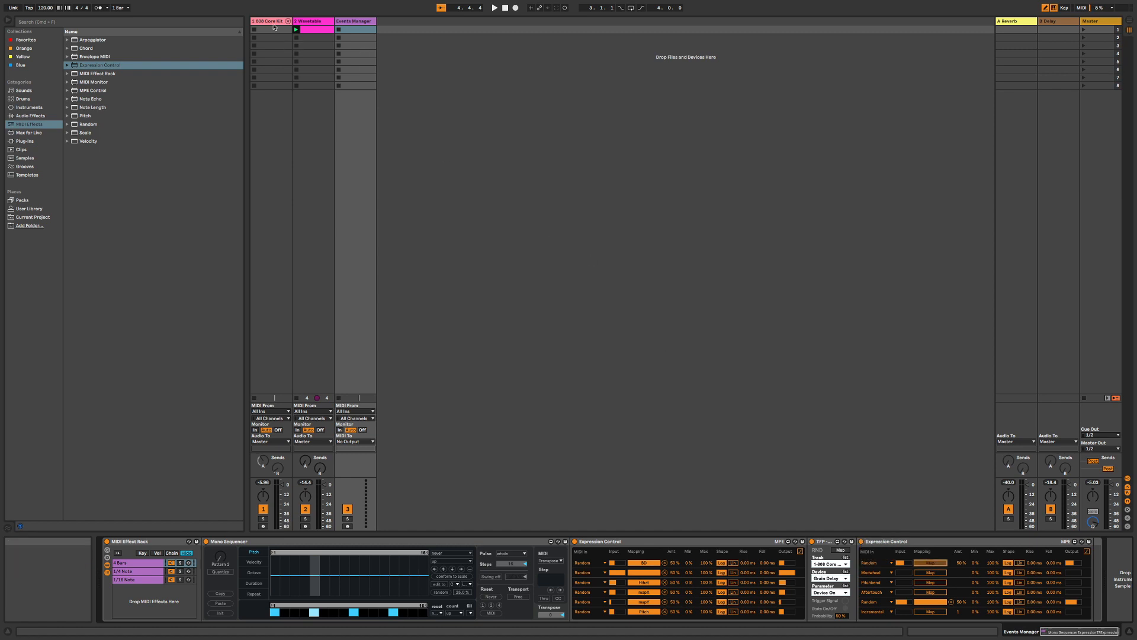
pyautogui.click(314, 21)
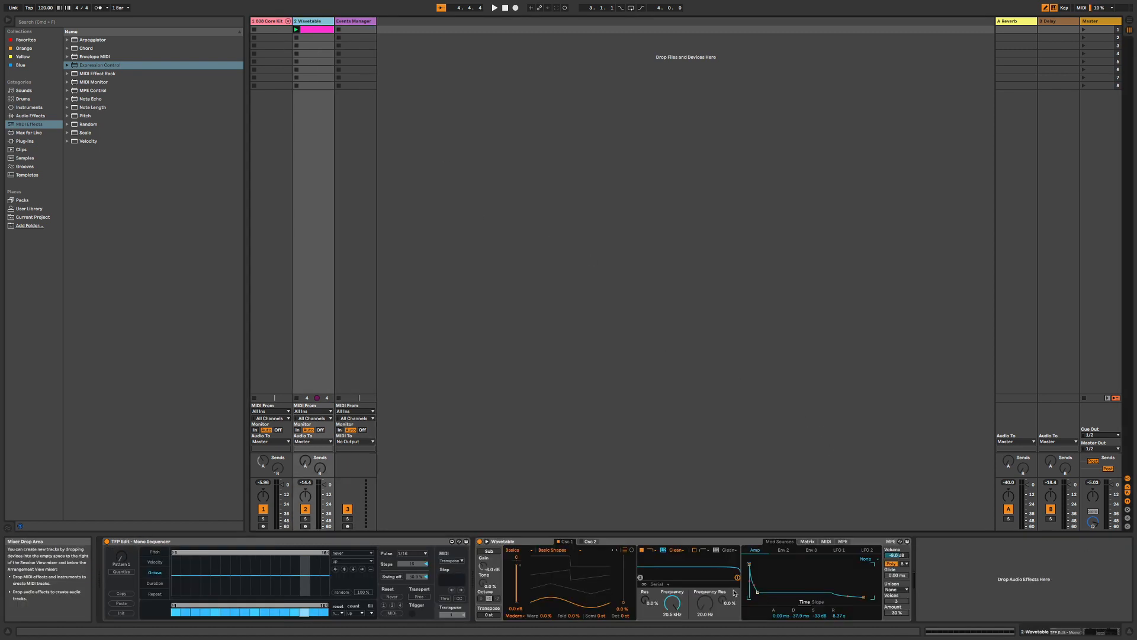
# Set the pulse of the Wavetable track's Mono Sequencer to 1/8 and play the set
pyautogui.click(410, 557)
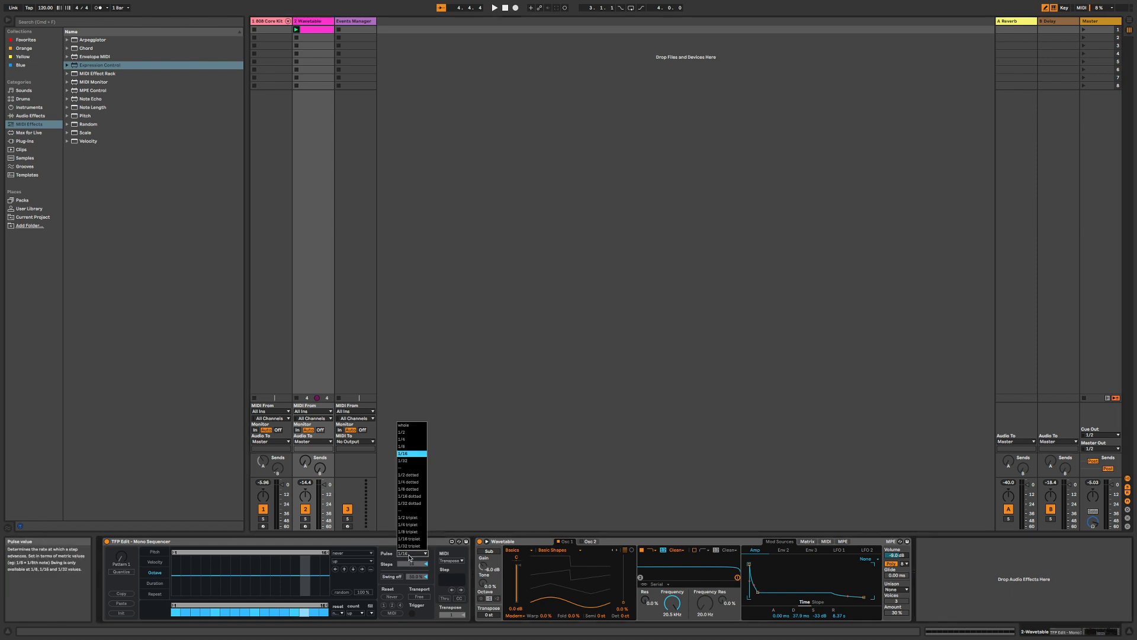
pyautogui.click(406, 446)
pyautogui.press('space')
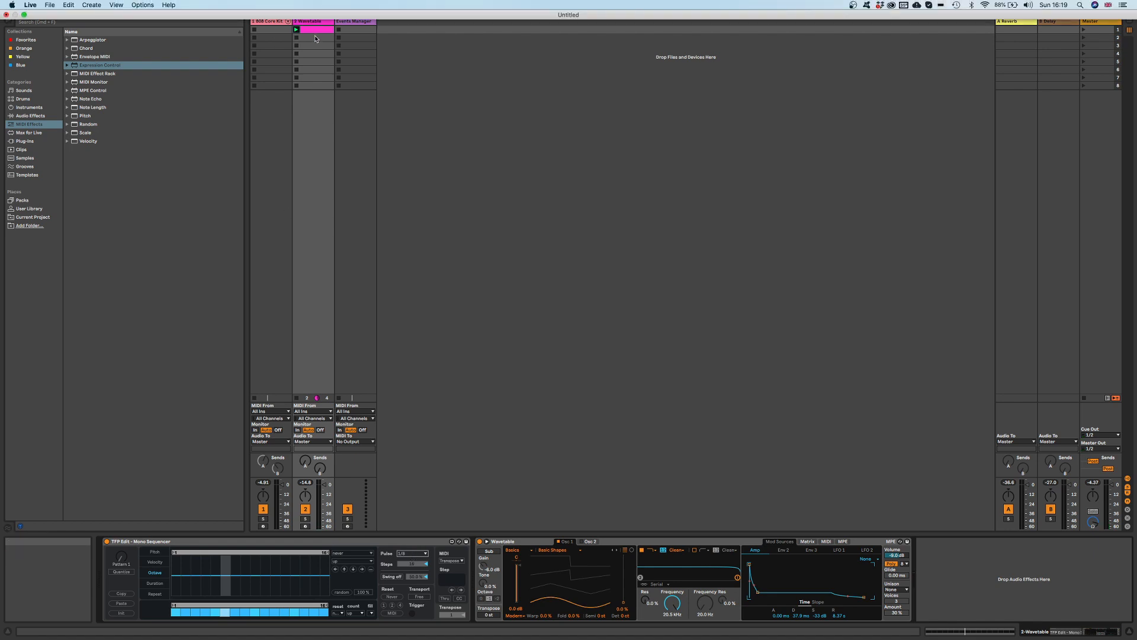
# Set the Mono Sequencer's pulse to whole, play the set and randomize the Octave lane
pyautogui.click(413, 552)
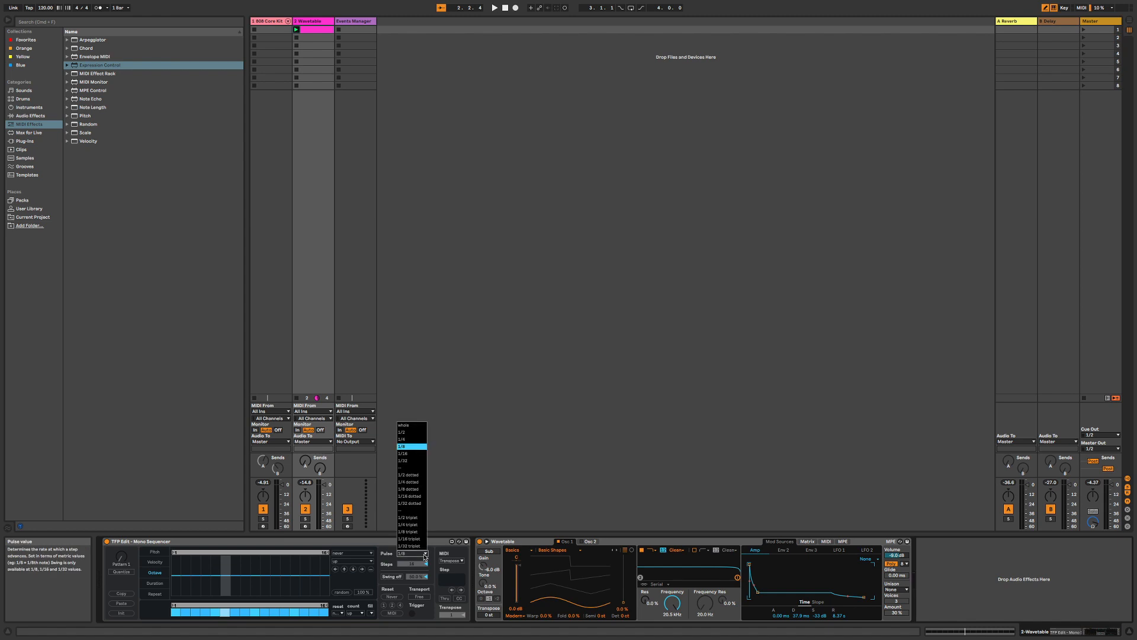
pyautogui.click(416, 425)
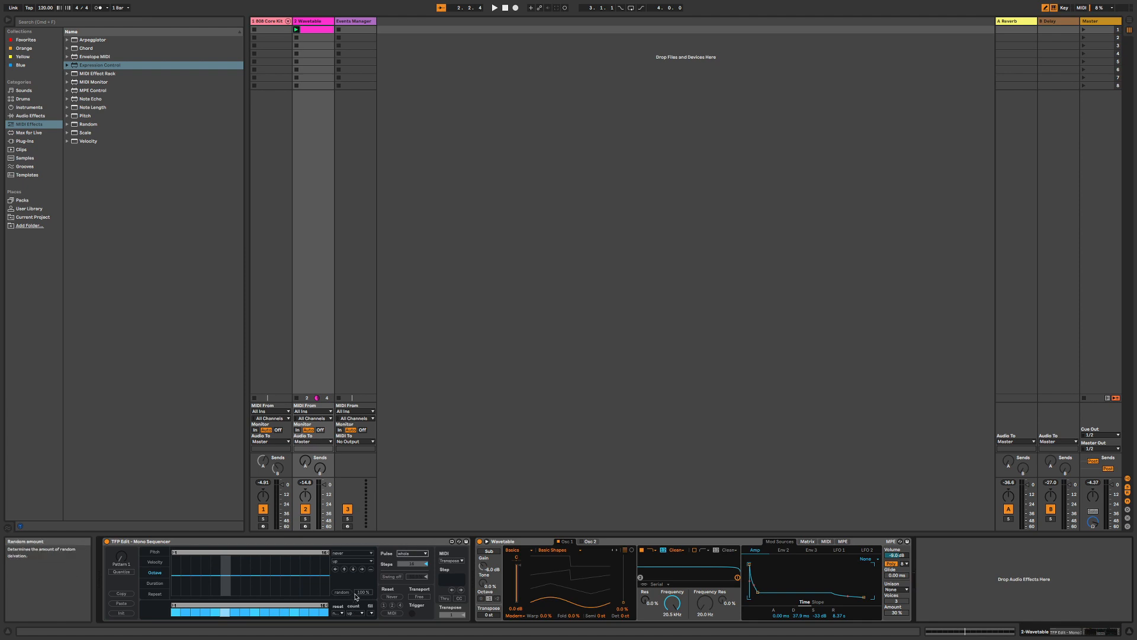
pyautogui.press('space')
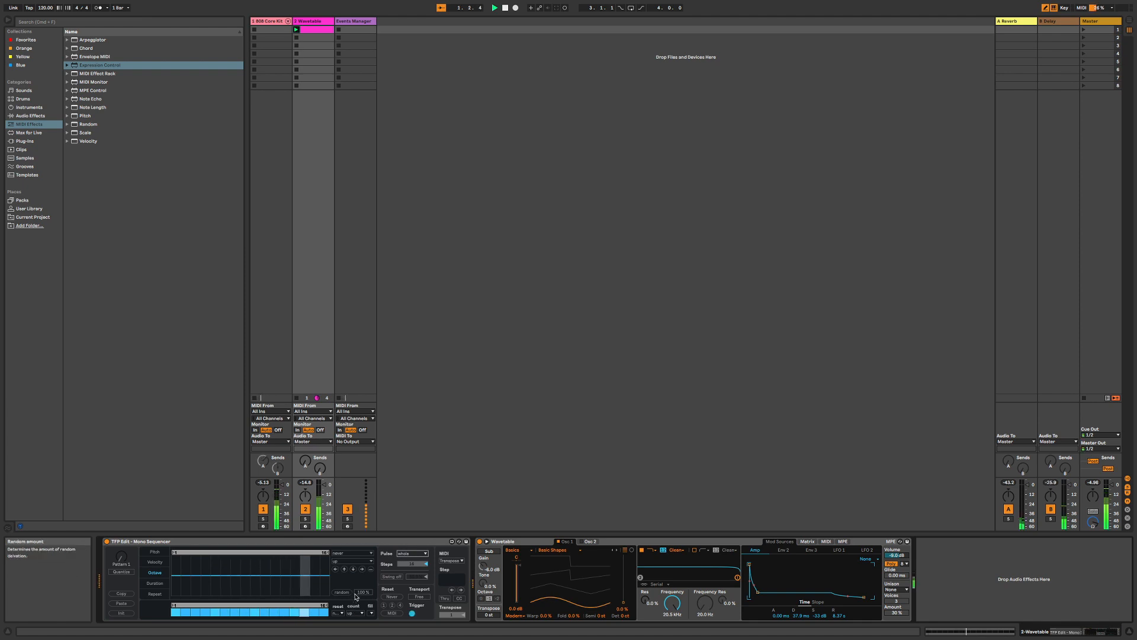
pyautogui.click(344, 592)
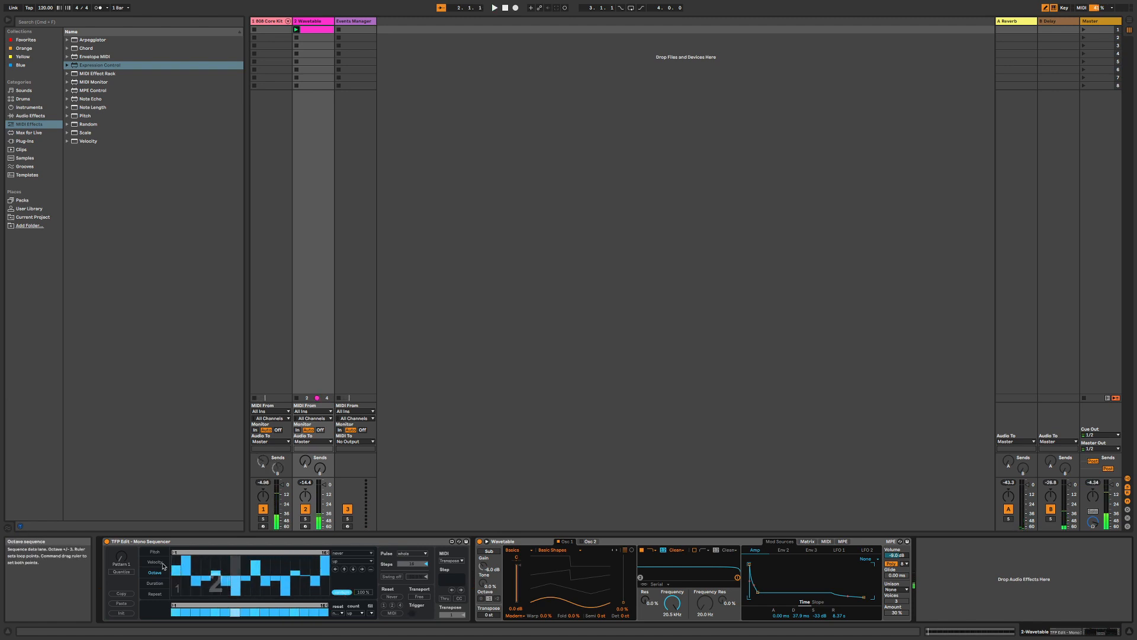
# Replace the Wavetable track's TFP Edit - Mono Sequencer with TFP Edit V2 - Step Sequencer, found by searching Max for Live for "seq"
pyautogui.click(176, 541)
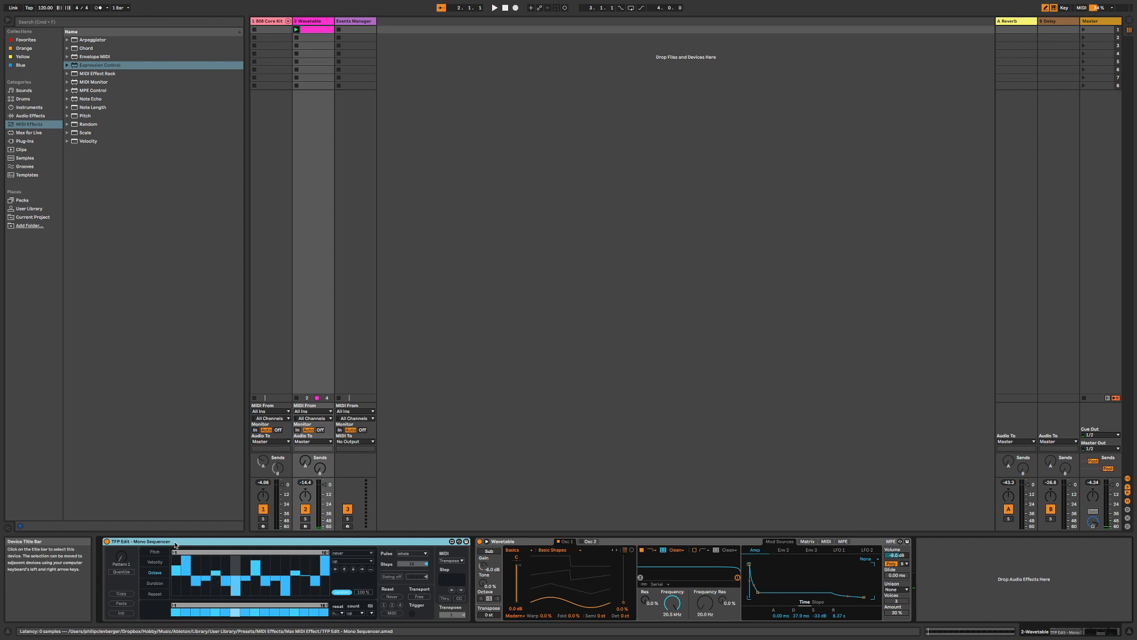
pyautogui.press('Delete')
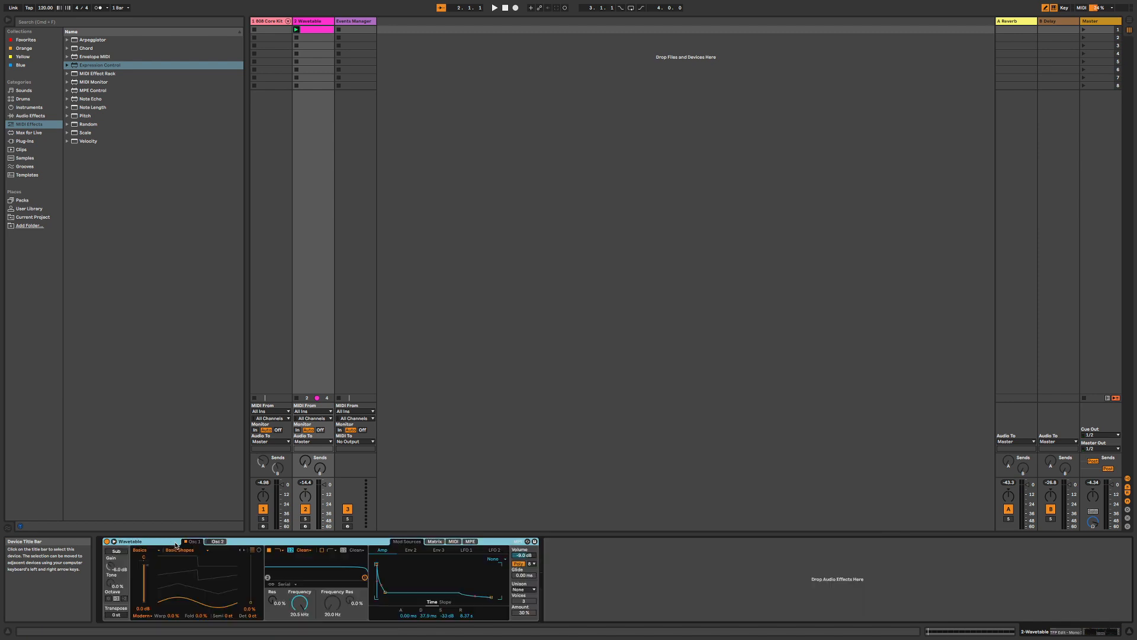
pyautogui.click(34, 135)
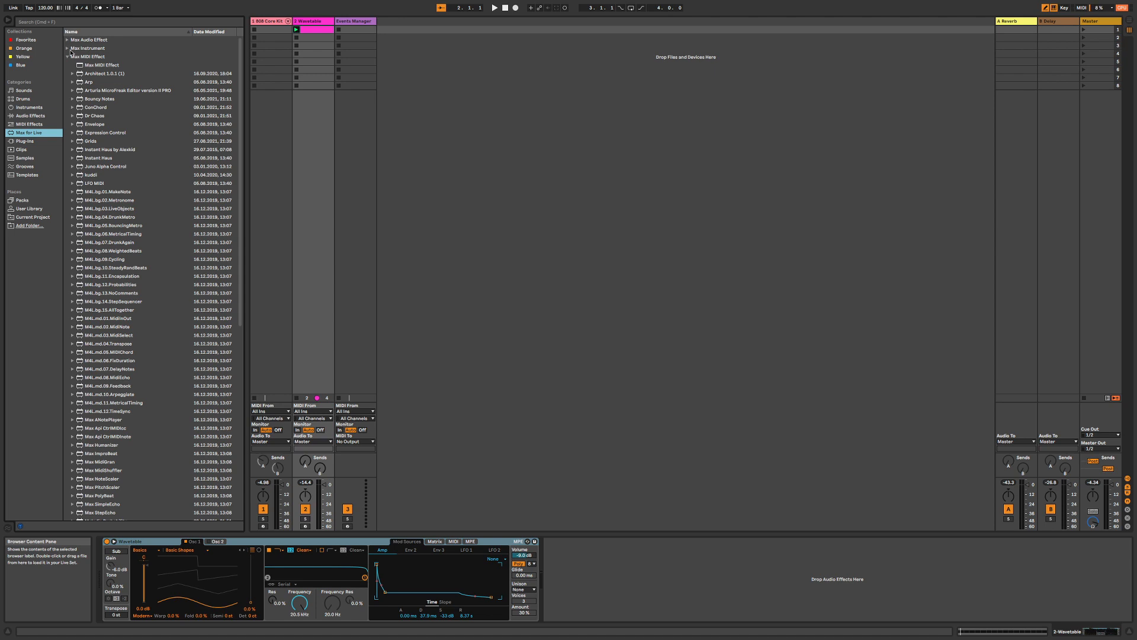
pyautogui.click(27, 142)
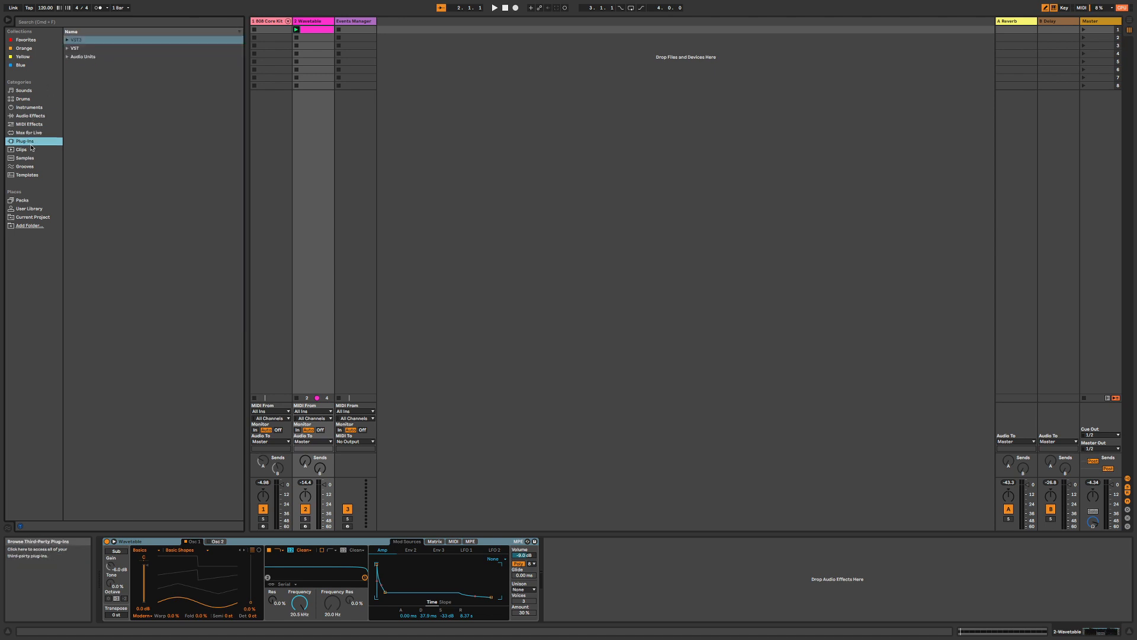
pyautogui.click(35, 133)
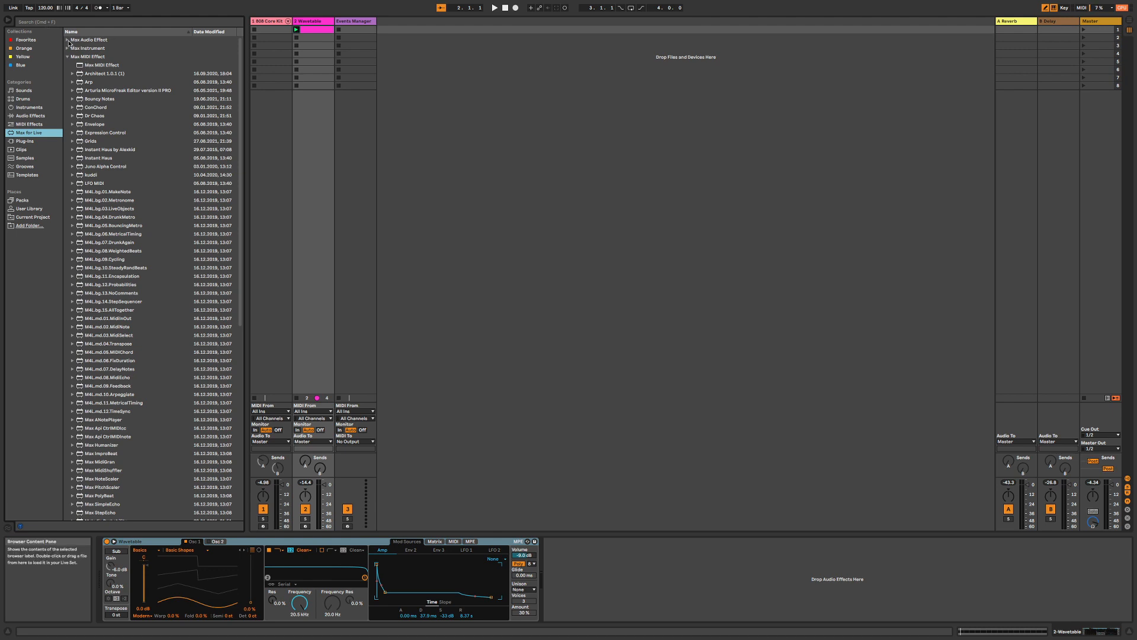
pyautogui.click(35, 23)
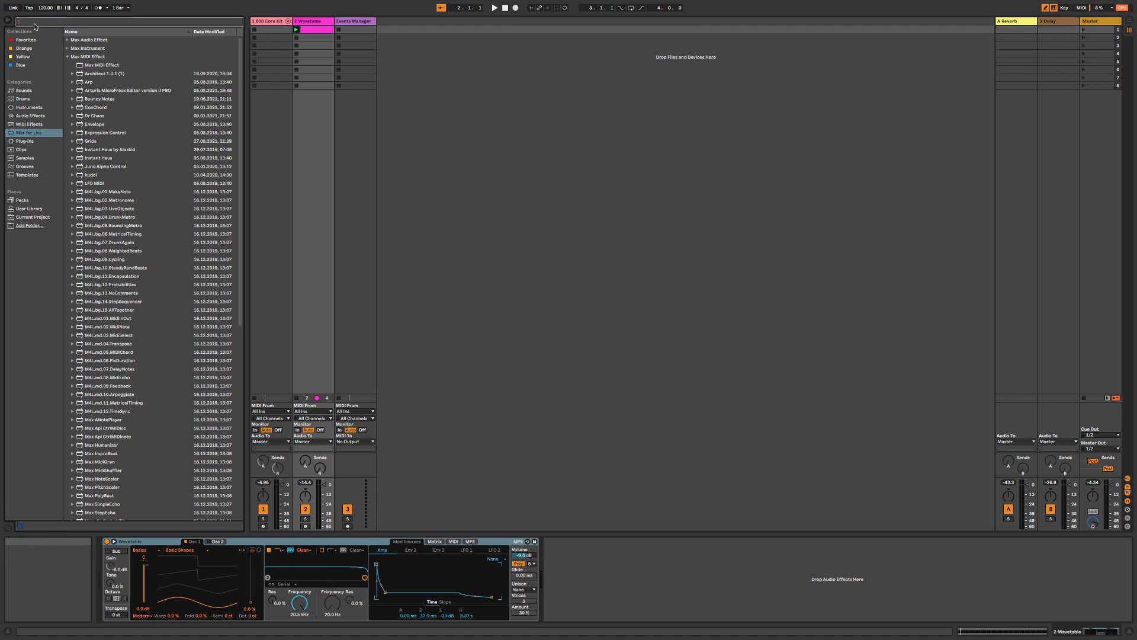
pyautogui.write('seq')
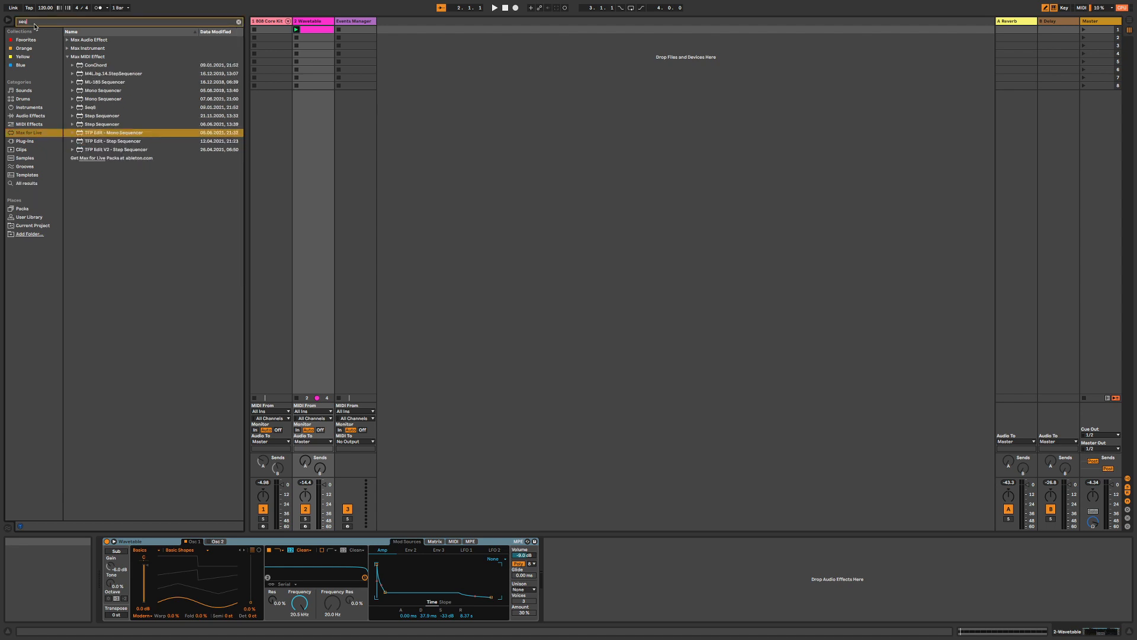
pyautogui.click(142, 152)
pyautogui.moveTo(135, 155); pyautogui.dragTo(104, 560)
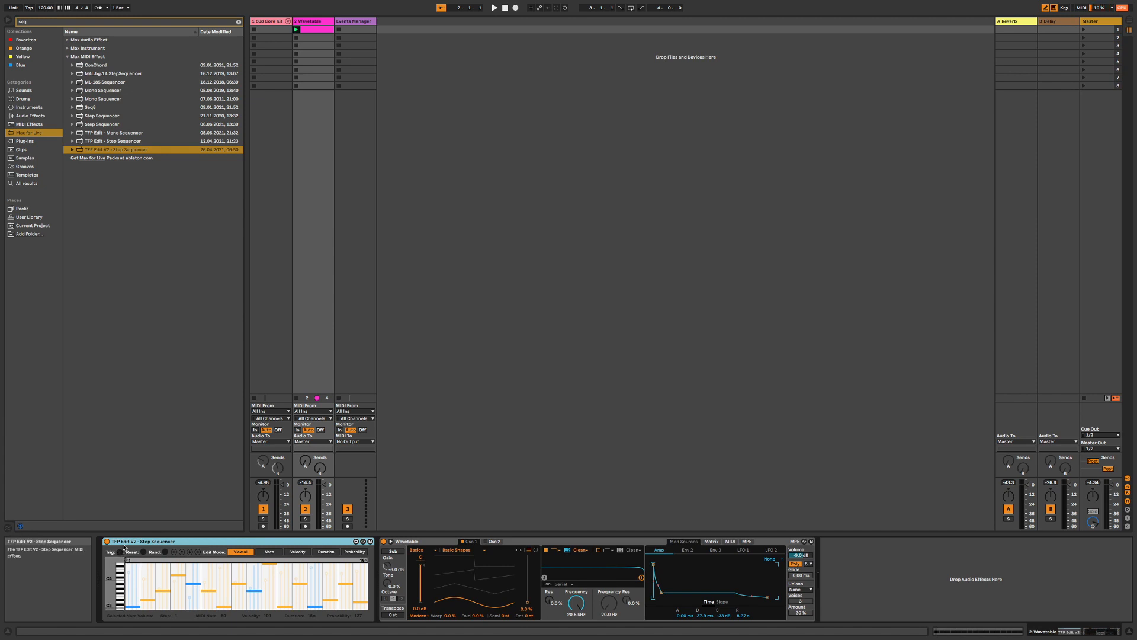
# Delete the Wavetable track's clip and add a Mono Sequencer in front of its Step Sequencer
pyautogui.click(314, 30)
pyautogui.press('Delete')
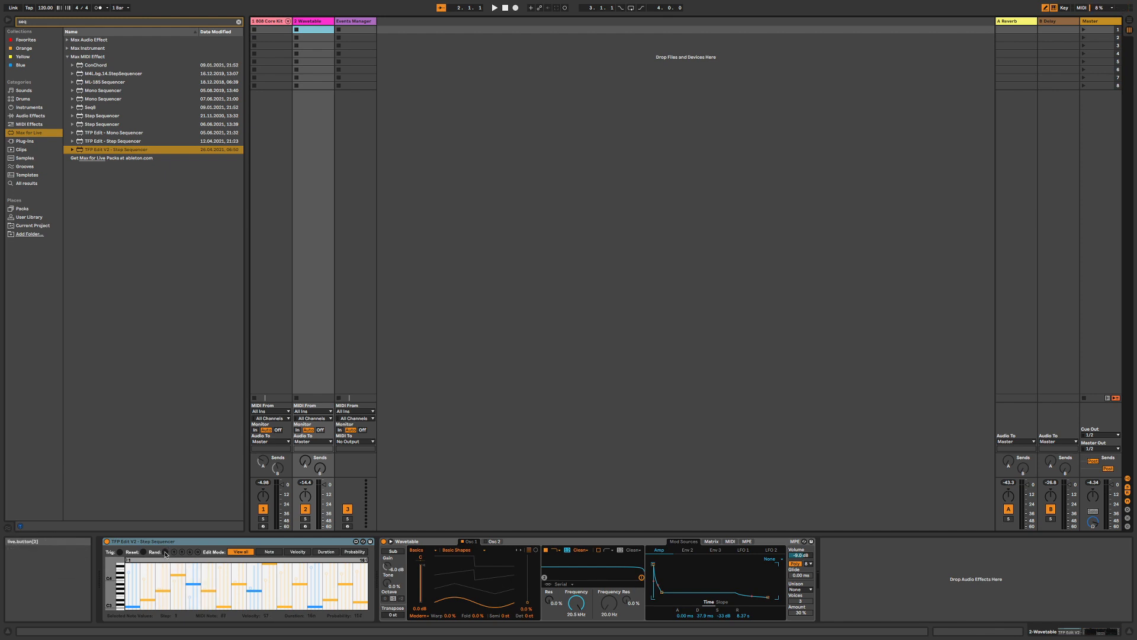
pyautogui.click(99, 92)
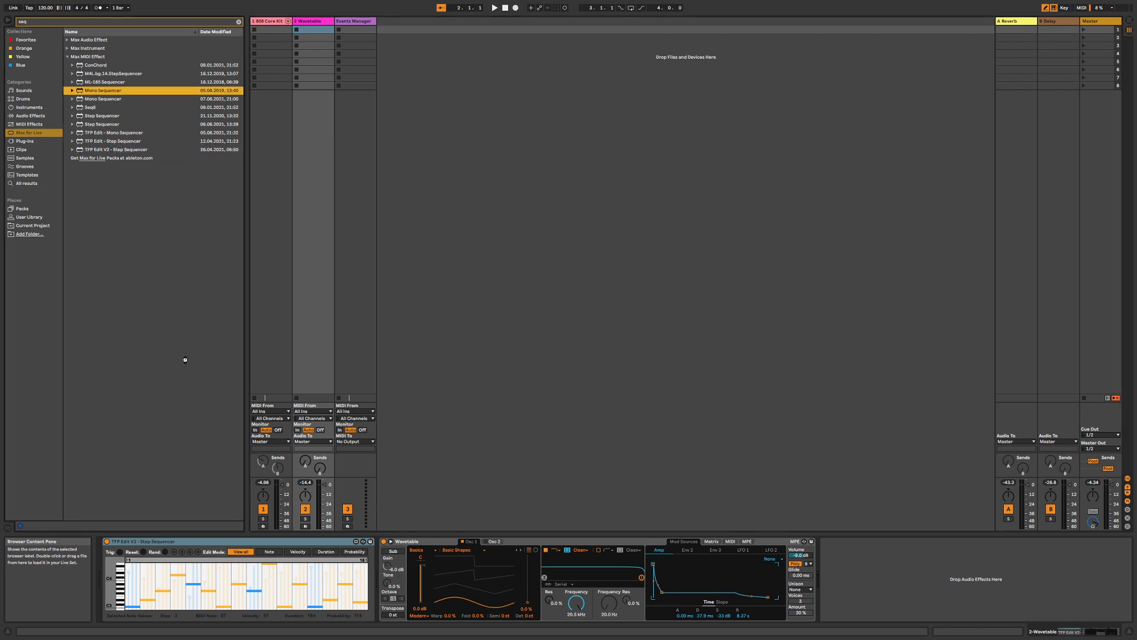
pyautogui.press('Return')
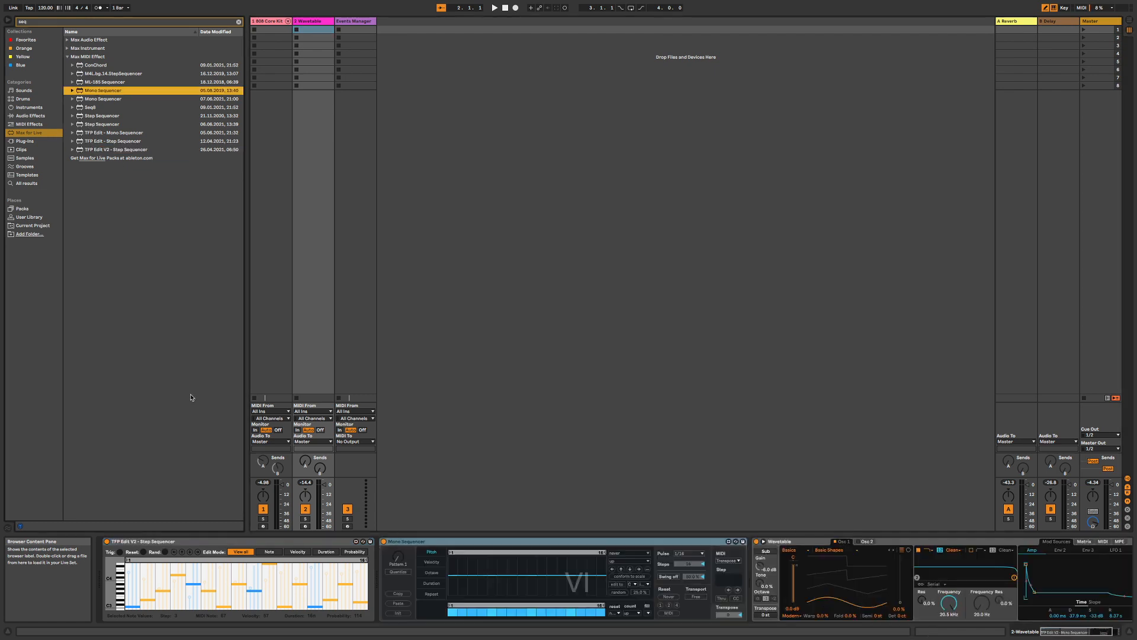
pyautogui.click(413, 542)
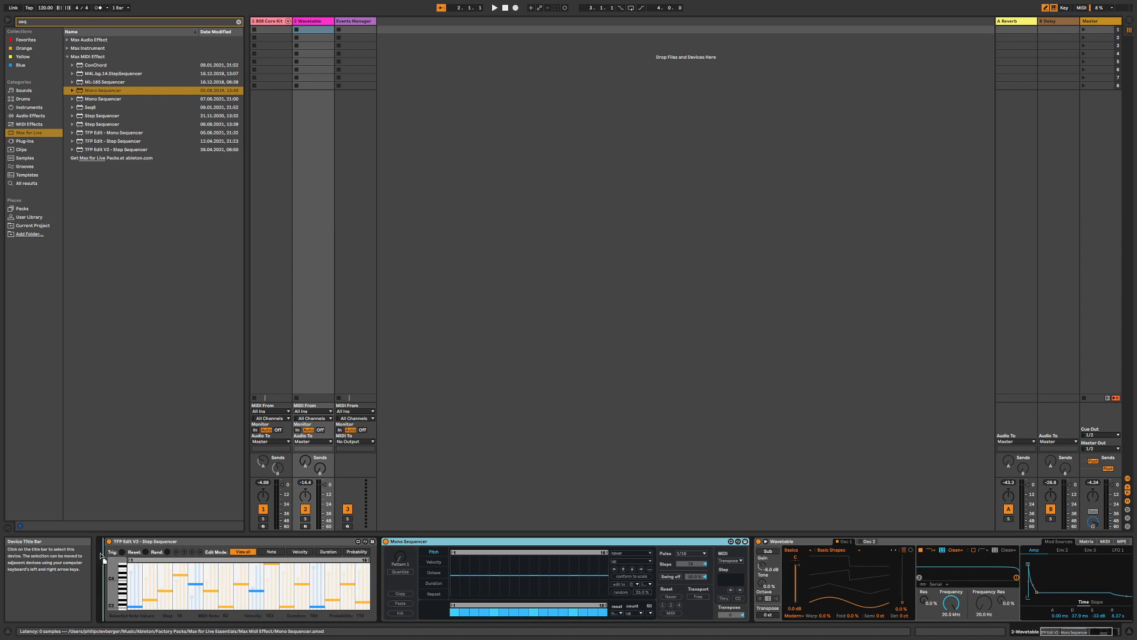
pyautogui.moveTo(101, 556); pyautogui.dragTo(104, 557)
# Play the set and change the new Mono Sequencer's pulse to 1/2
pyautogui.press('space')
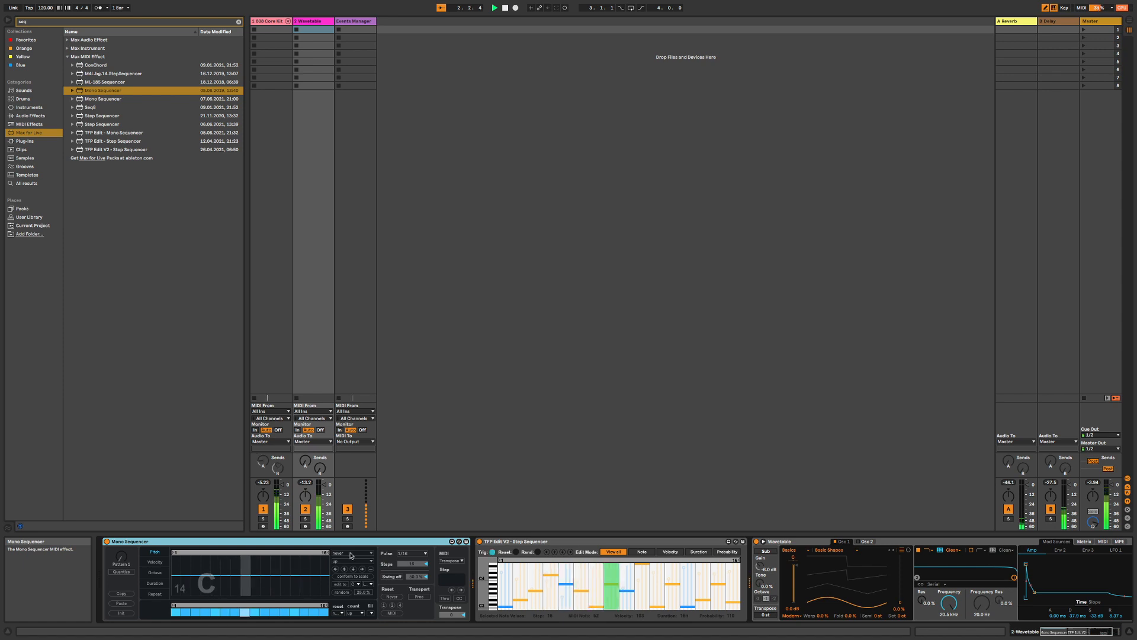
pyautogui.click(412, 554)
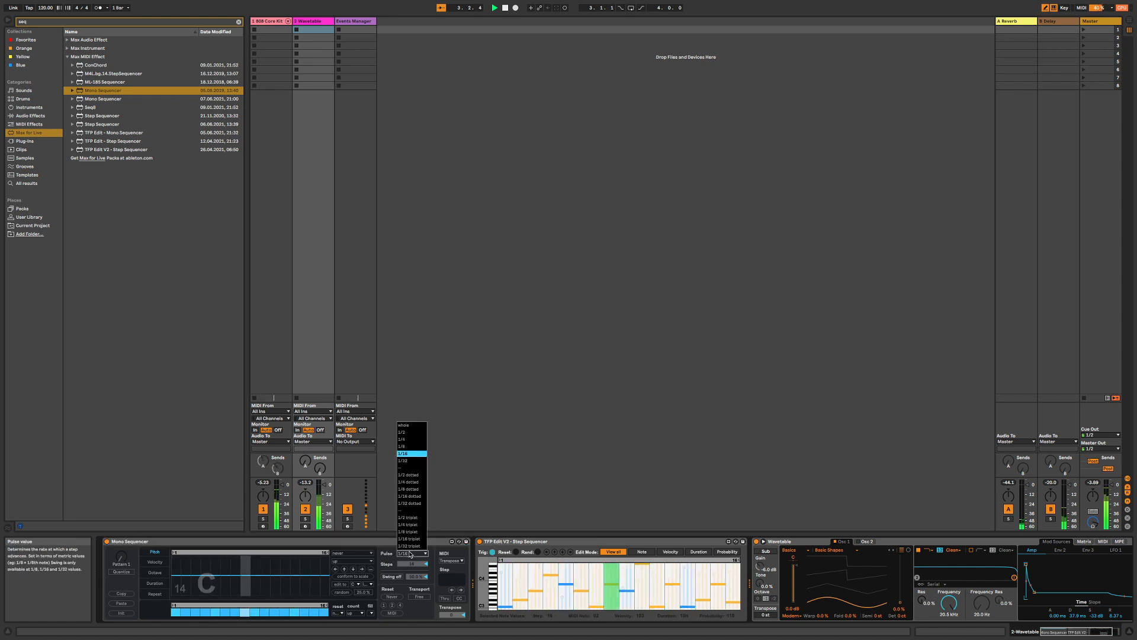
pyautogui.click(405, 432)
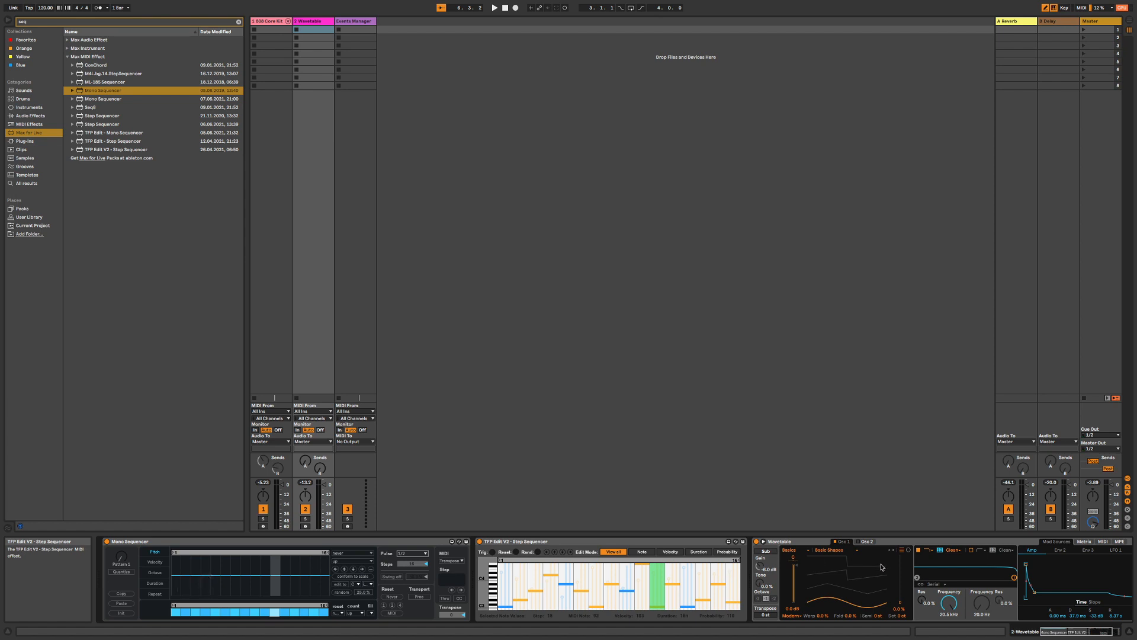
# Activate mapping on the second Expression Control's first Random row and set the Wavetable track's Mono Sequencer pulse to 1/8 dotted
pyautogui.click(354, 22)
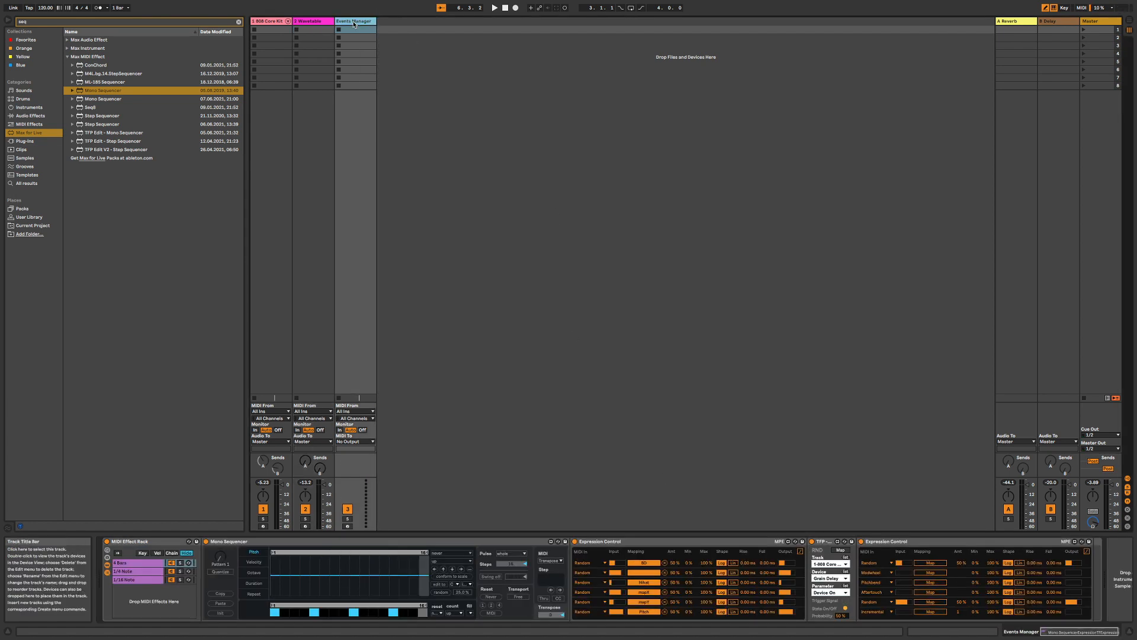
pyautogui.click(933, 563)
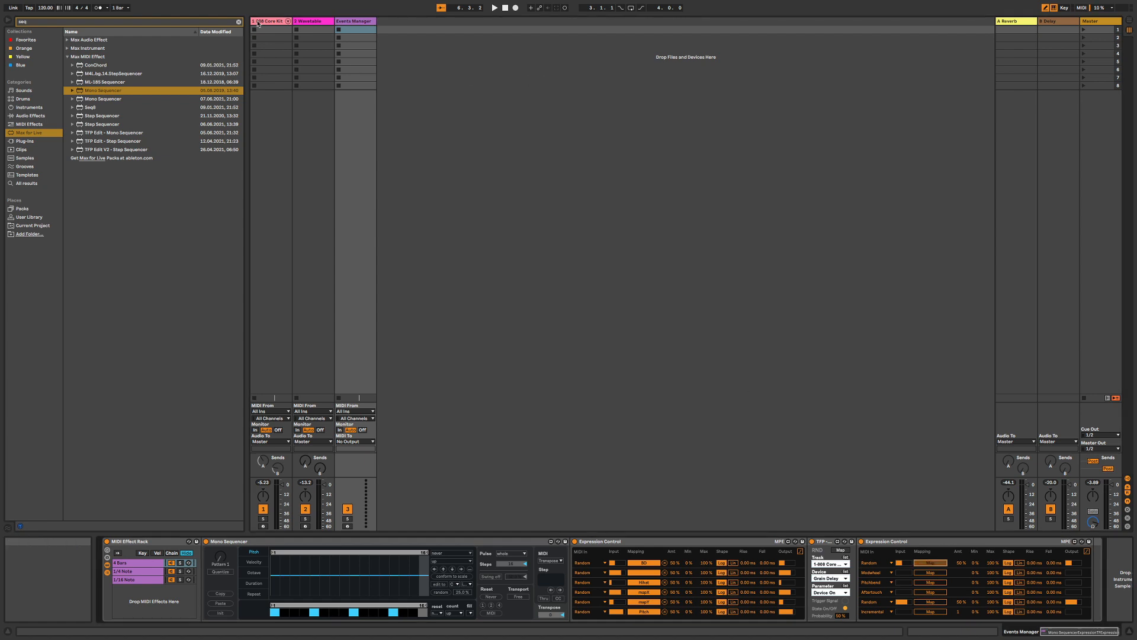
pyautogui.click(308, 27)
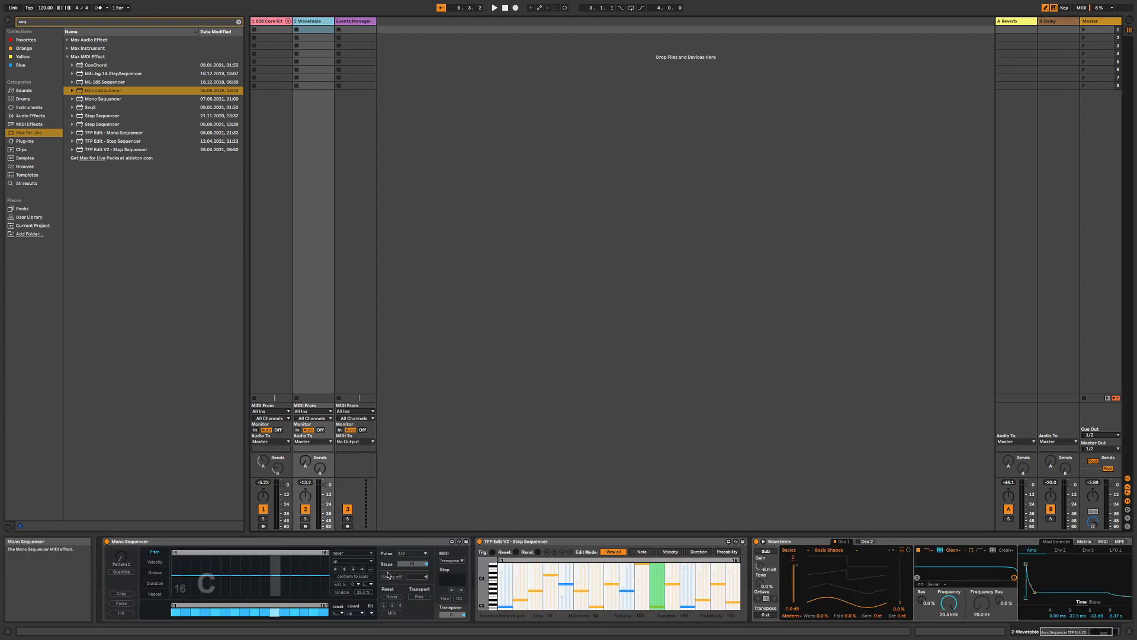
pyautogui.click(413, 553)
pyautogui.click(414, 493)
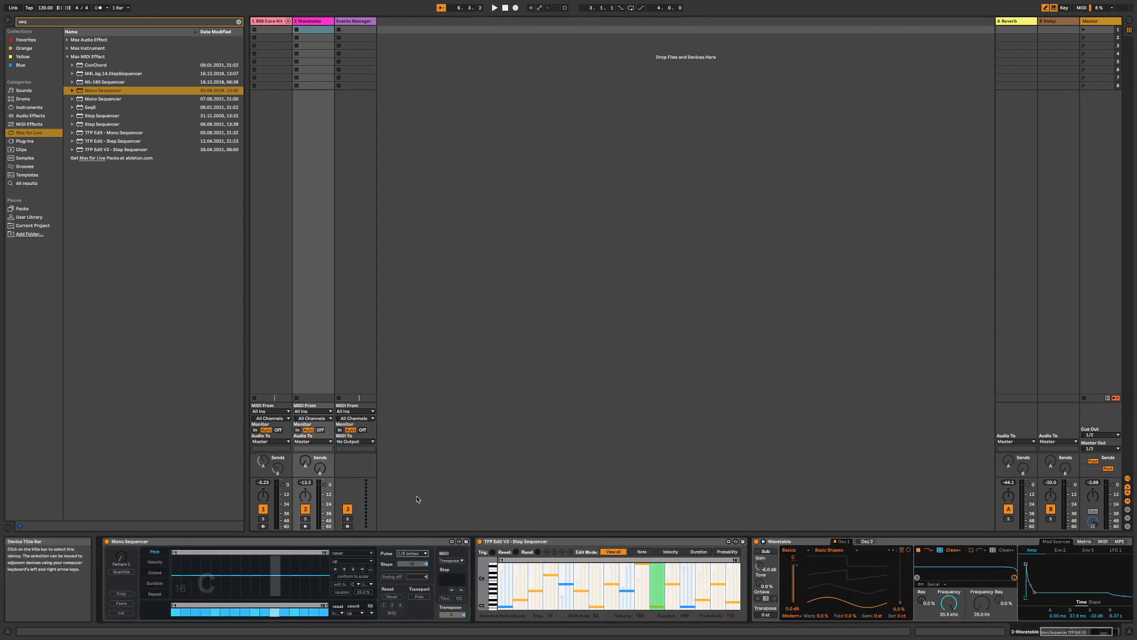
# Toggle mapping on the Events Manager's first Random row of the second Expression Control and view the 808 Core Kit and Wavetable devices
pyautogui.click(360, 26)
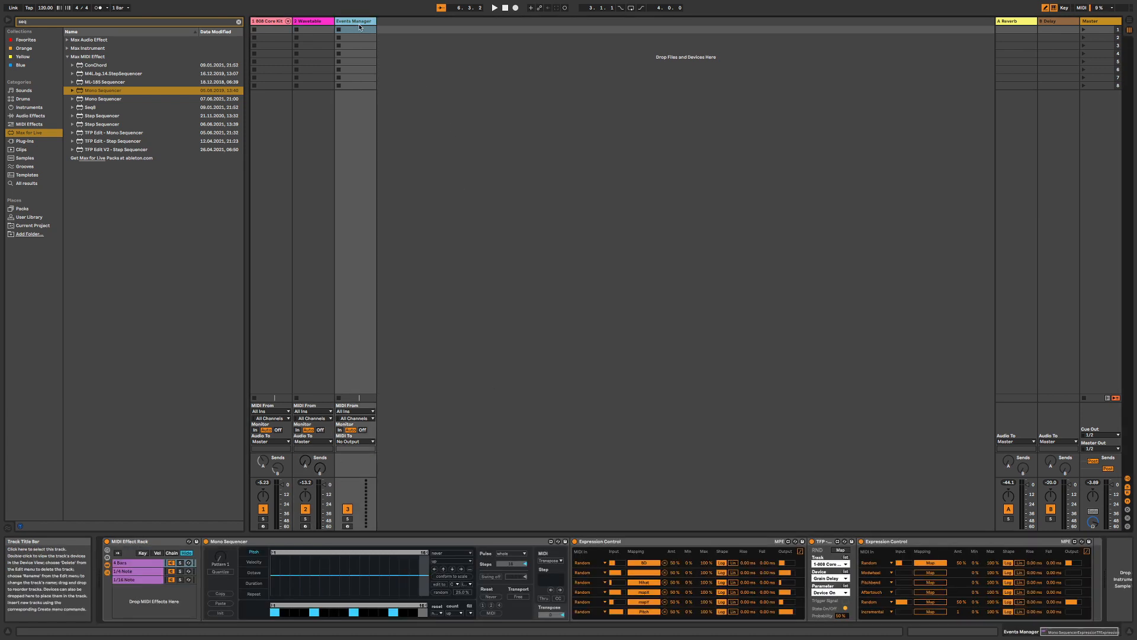
pyautogui.click(929, 566)
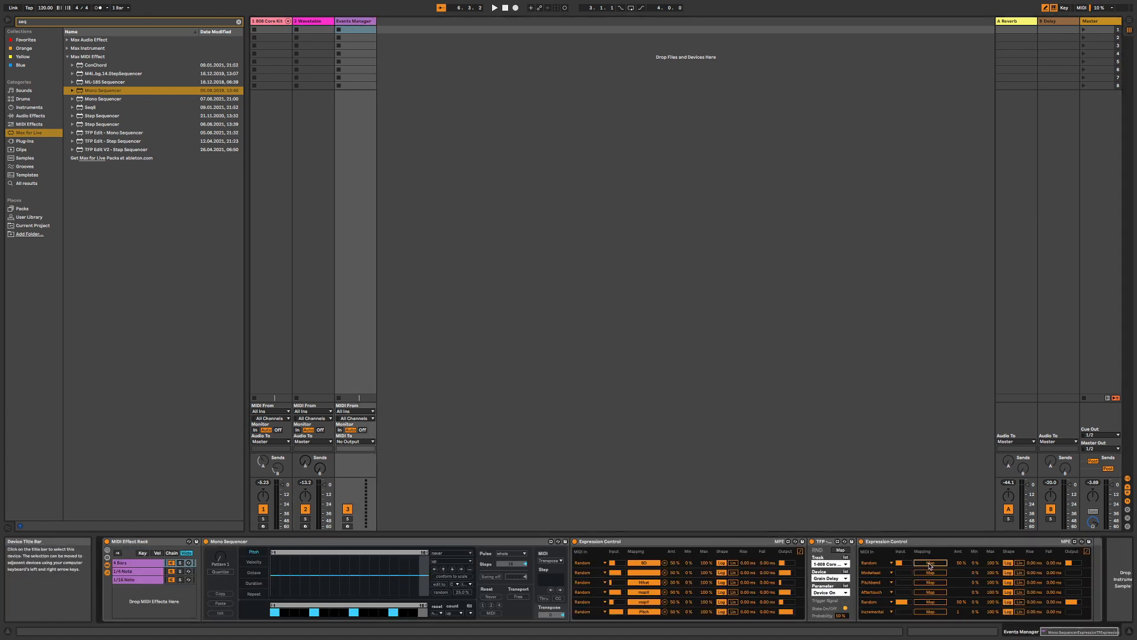
pyautogui.click(270, 22)
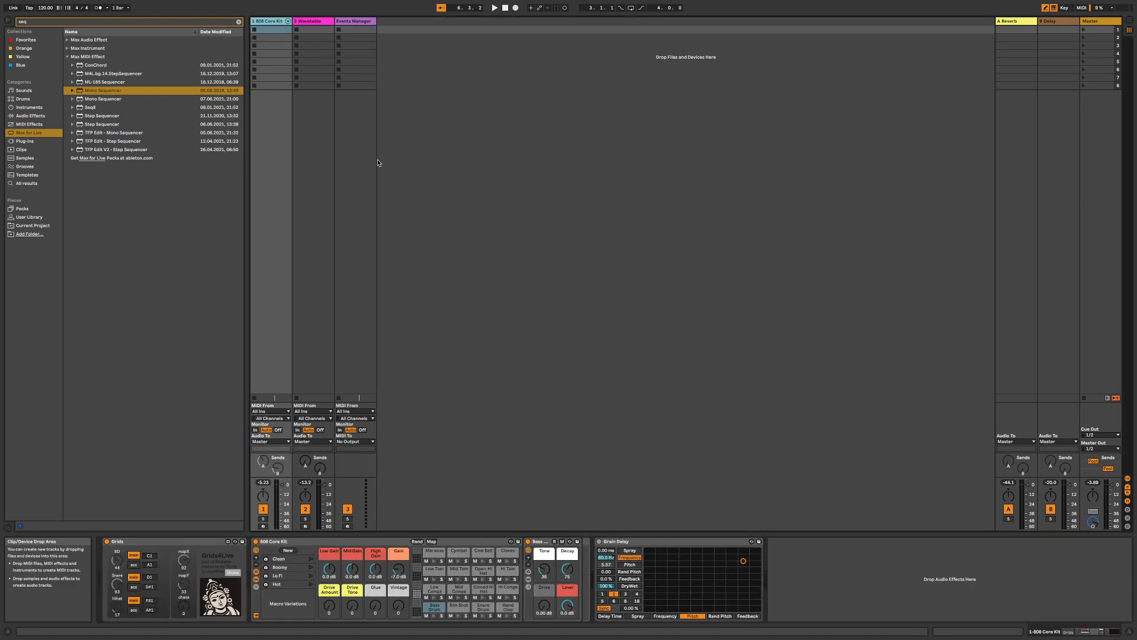
pyautogui.click(312, 22)
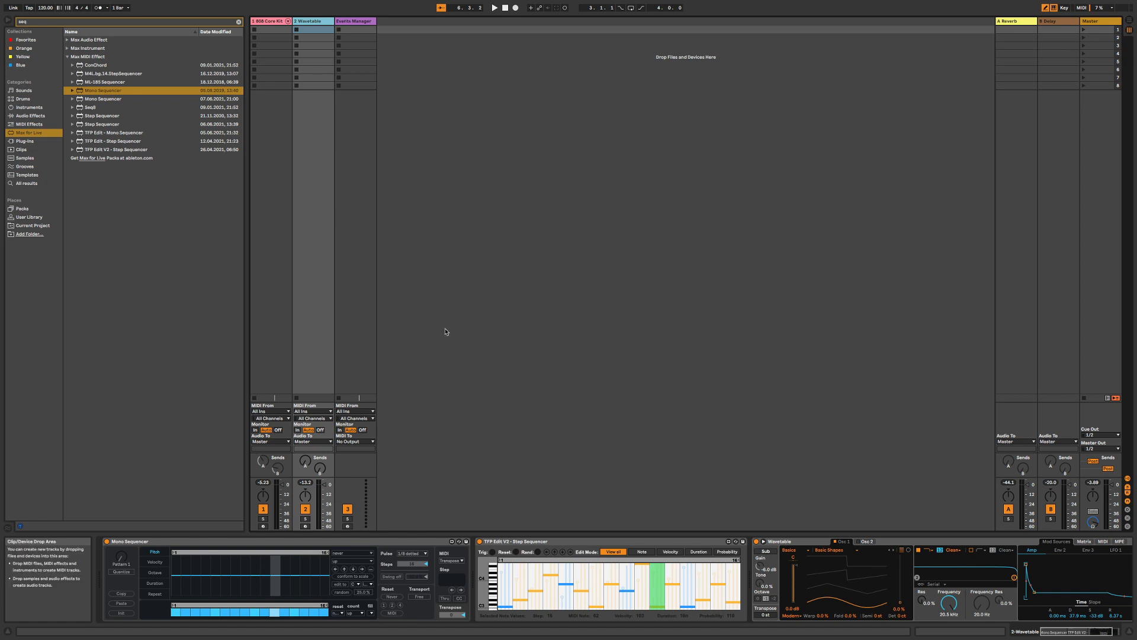
# Group the Wavetable track's Mono Sequencer into a MIDI Effect Rack and duplicate its chain twice to get three chains
pyautogui.click(348, 541)
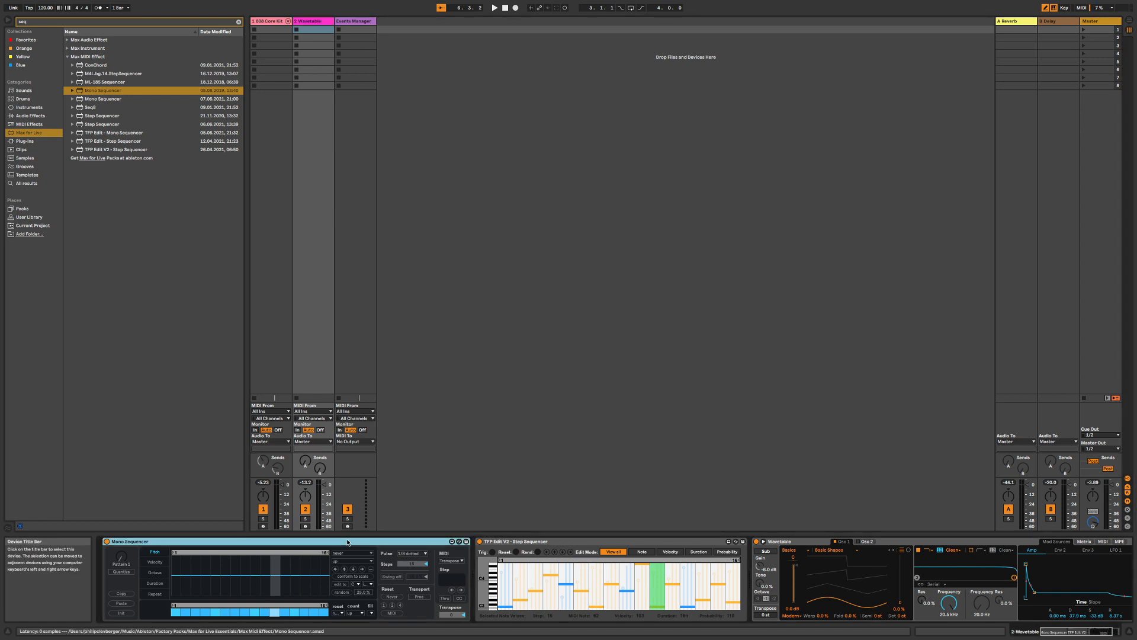
pyautogui.hotkey('ctrl', 'g')
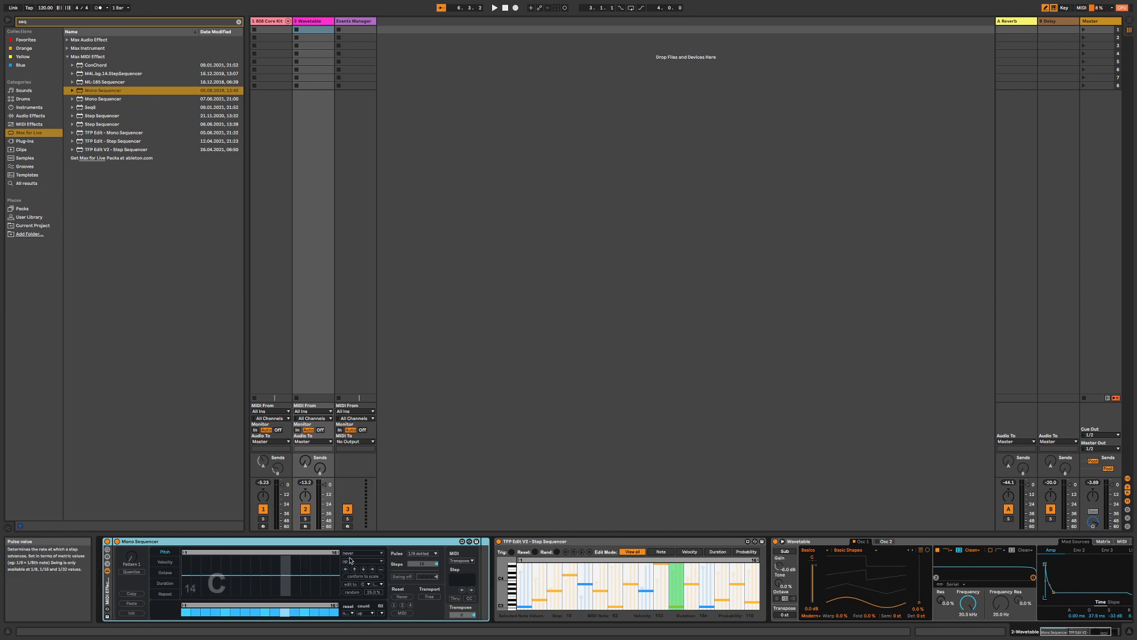
pyautogui.click(107, 557)
pyautogui.click(142, 565)
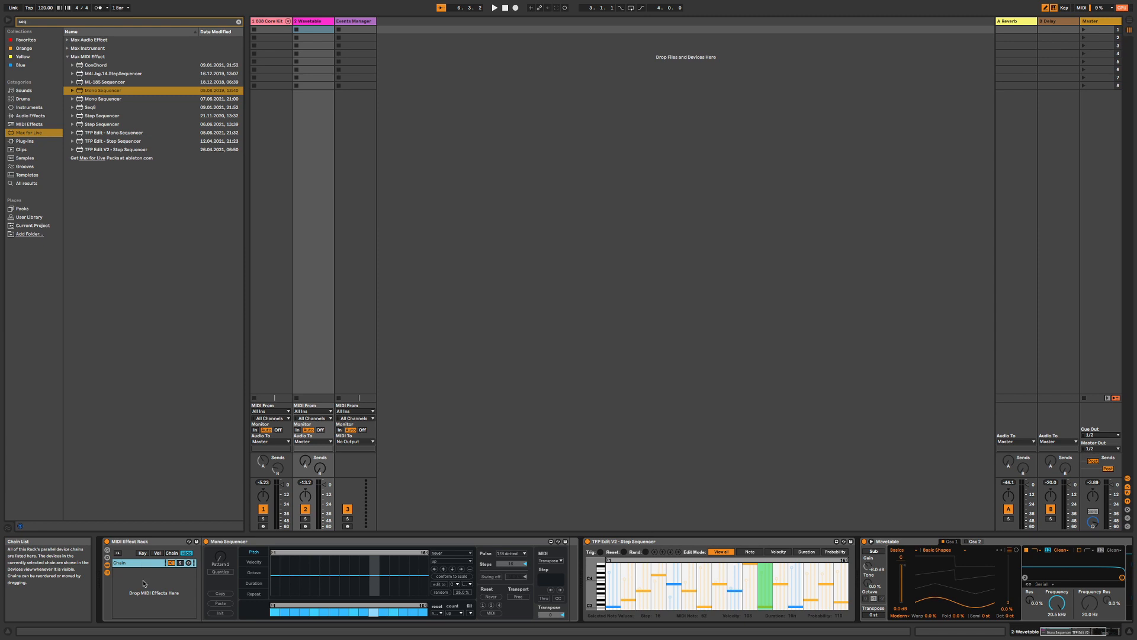
pyautogui.hotkey('ctrl', 'd')
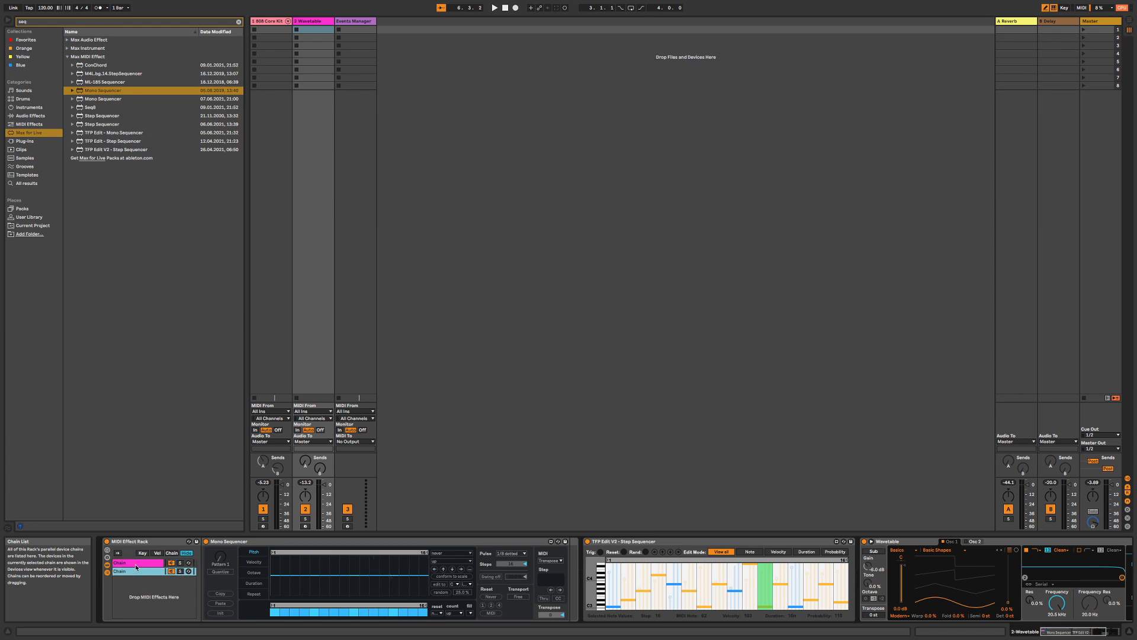
pyautogui.hotkey('ctrl', 'd')
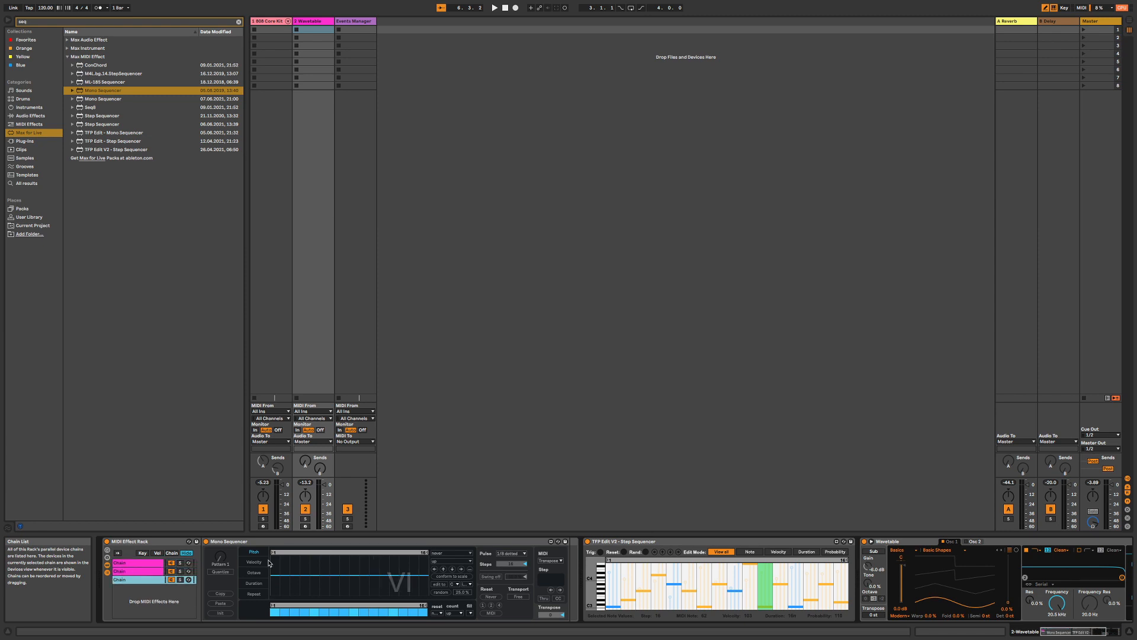
# Set the Mono Sequencer pulse to 1/4 in the rack's first chain, 1/8 in the second and 1/16 in the third
pyautogui.click(514, 553)
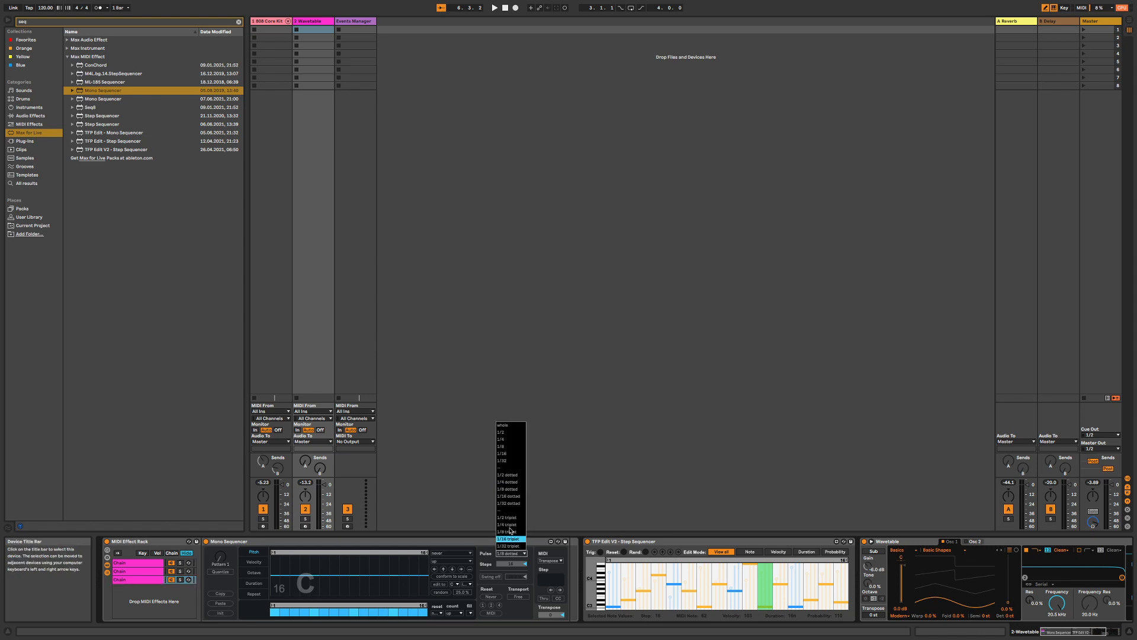
pyautogui.click(509, 458)
pyautogui.click(131, 572)
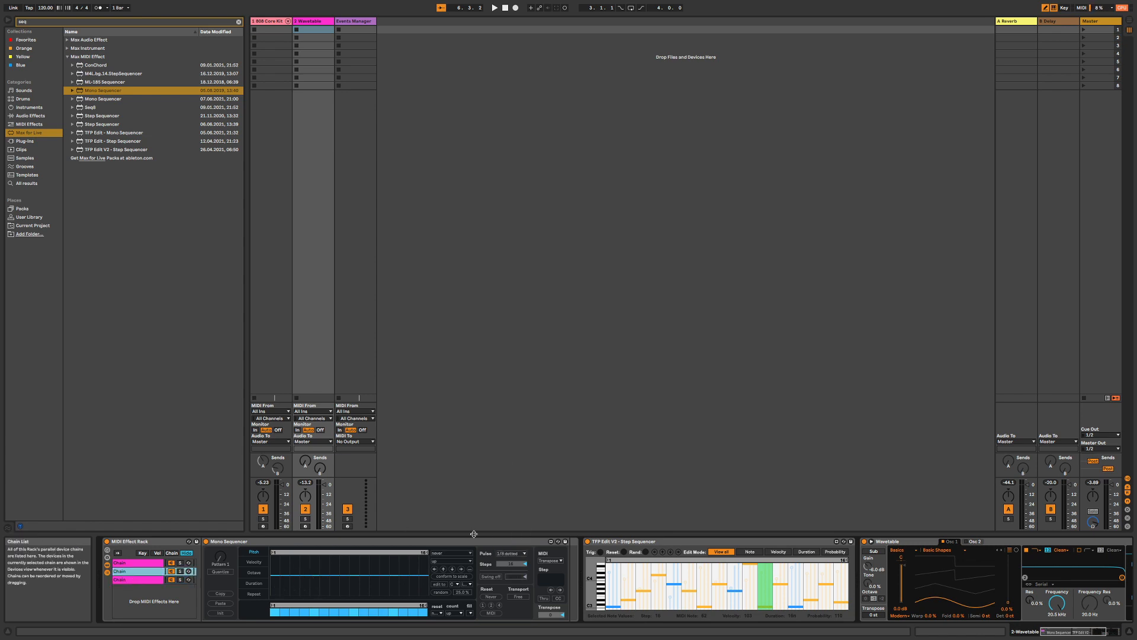
pyautogui.click(510, 554)
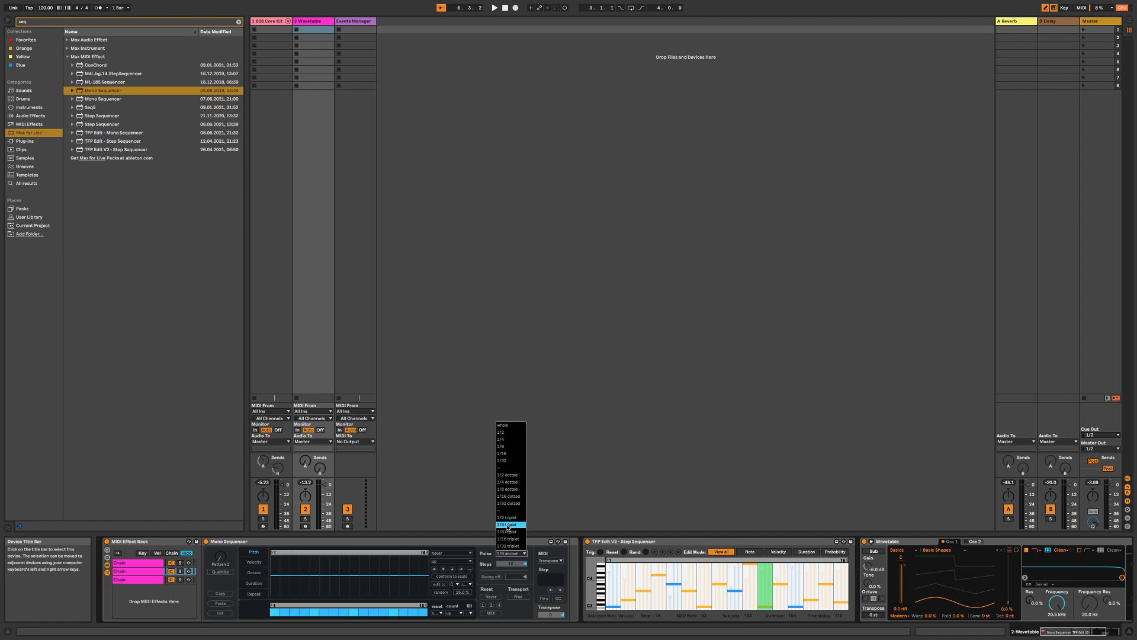
pyautogui.click(507, 448)
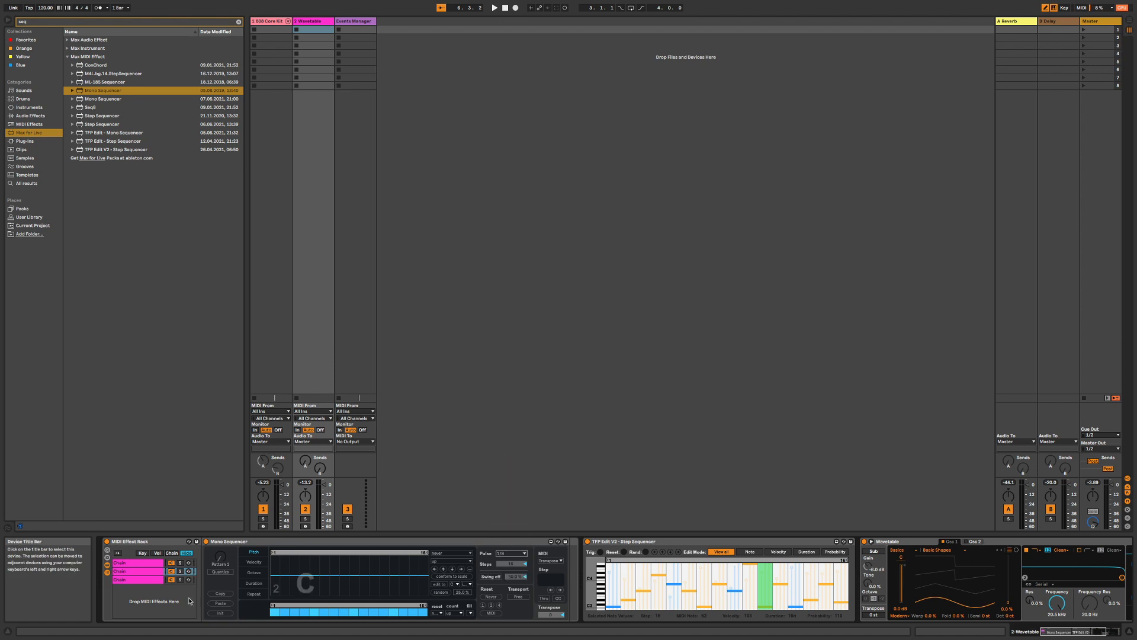
pyautogui.click(139, 562)
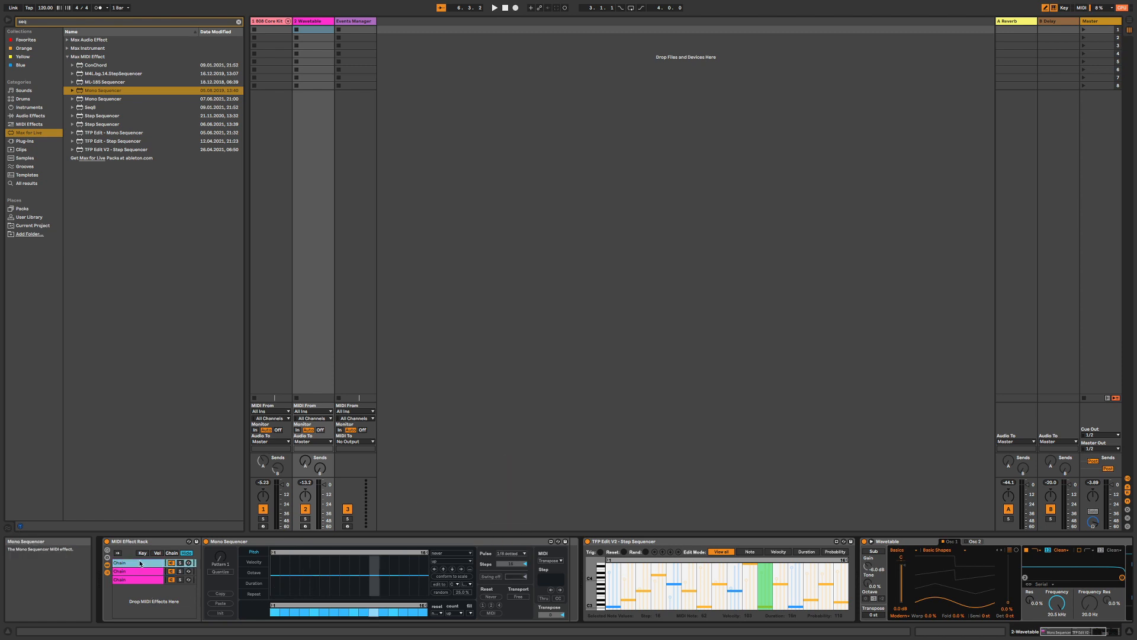
pyautogui.click(513, 554)
pyautogui.click(508, 440)
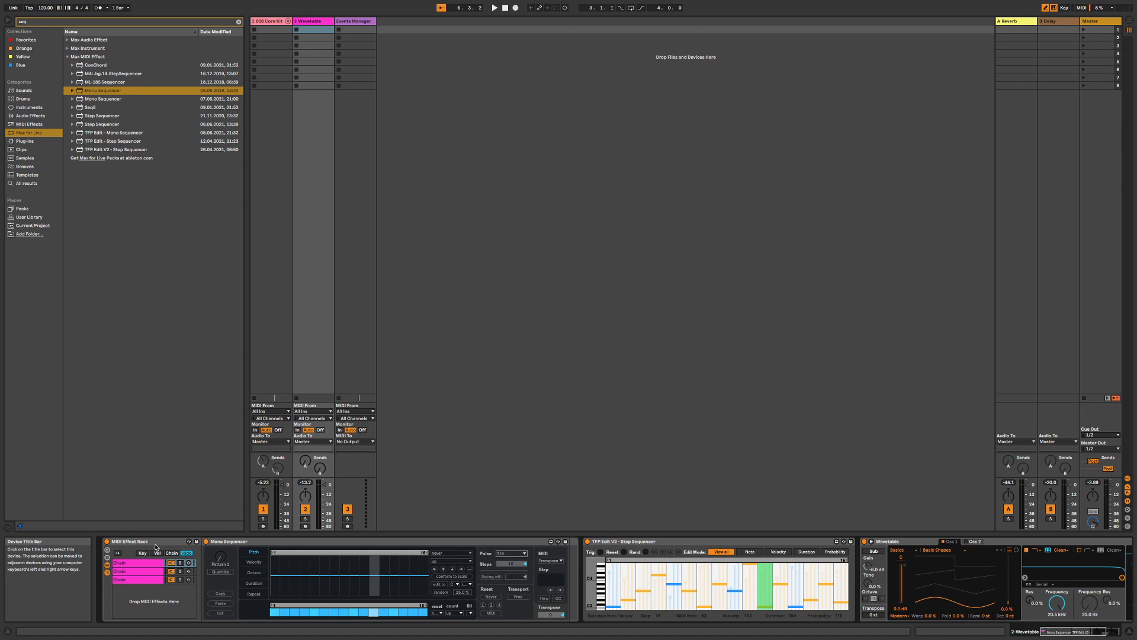
# Extend the chain select zones of all three chains to 127 and distribute their ranges equally
pyautogui.click(172, 553)
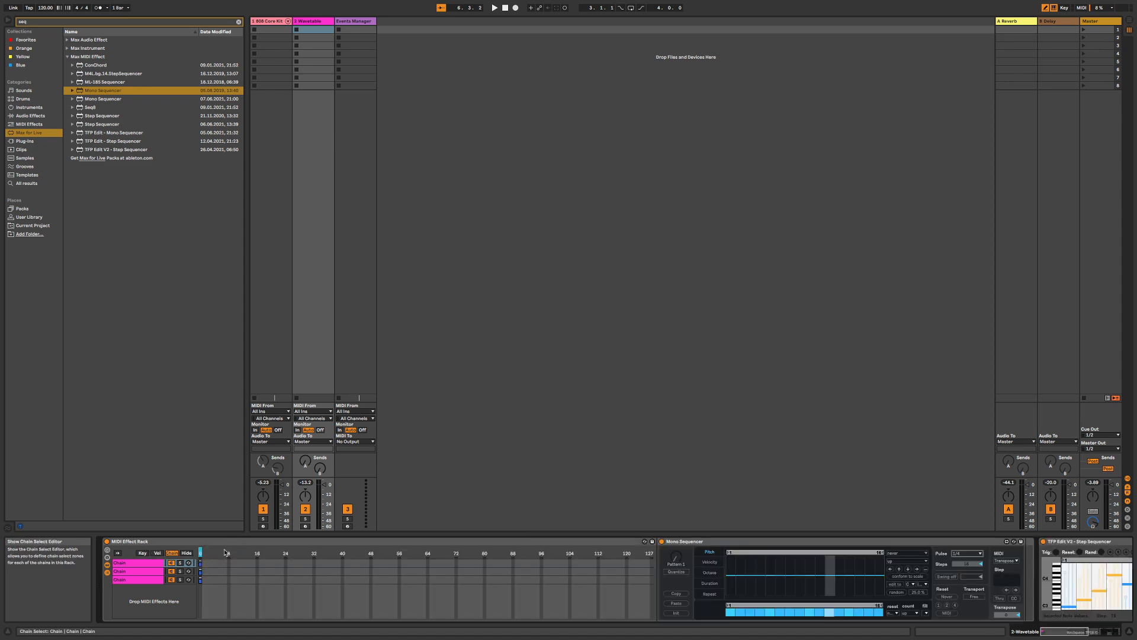
pyautogui.keyDown('shift'); pyautogui.click(143, 579); pyautogui.keyUp('shift')
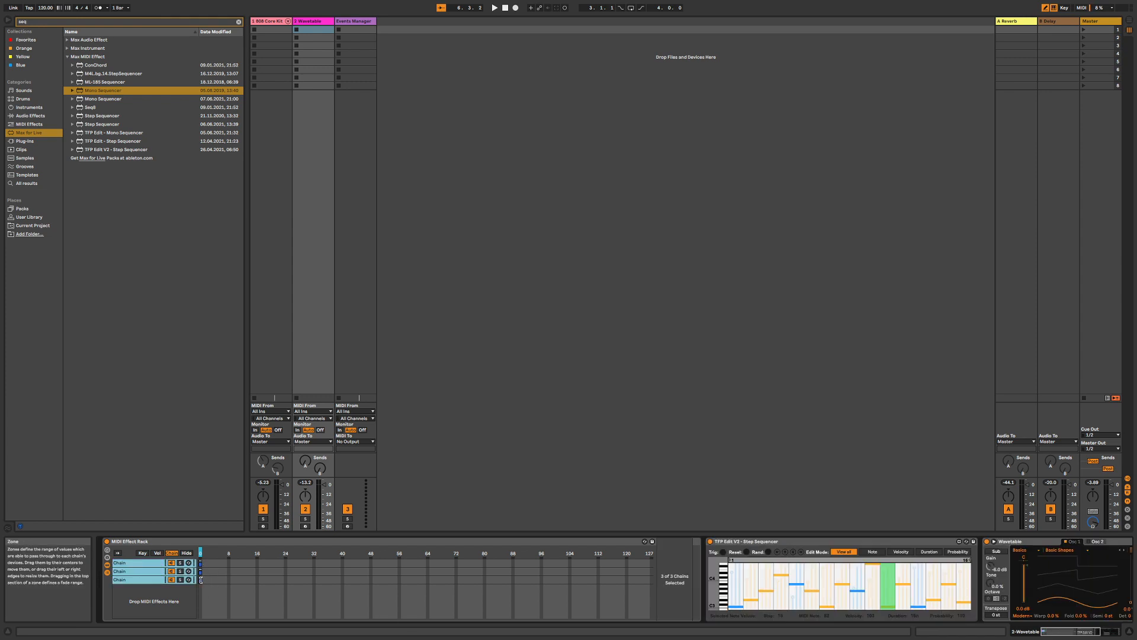
pyautogui.moveTo(201, 580); pyautogui.dragTo(652, 580)
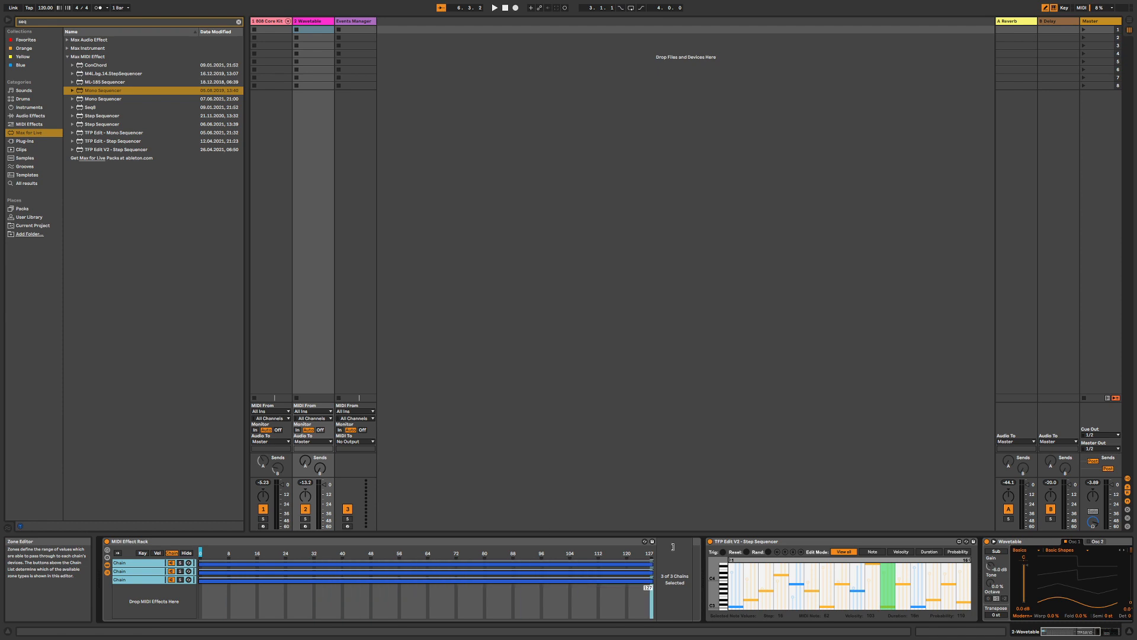
pyautogui.rightClick(470, 570)
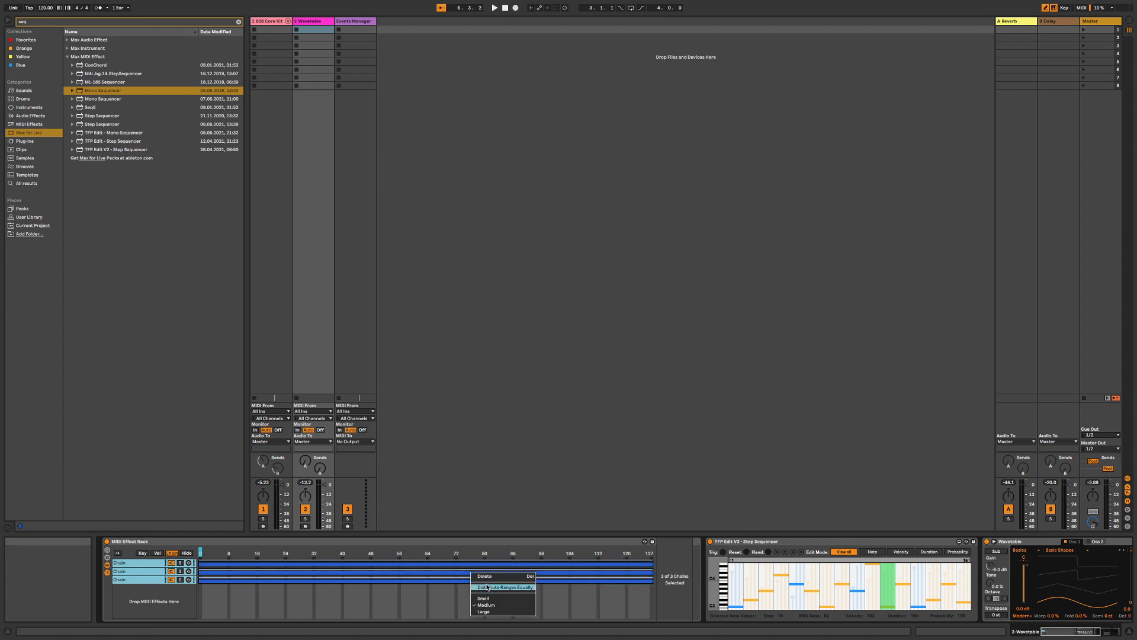
pyautogui.click(486, 588)
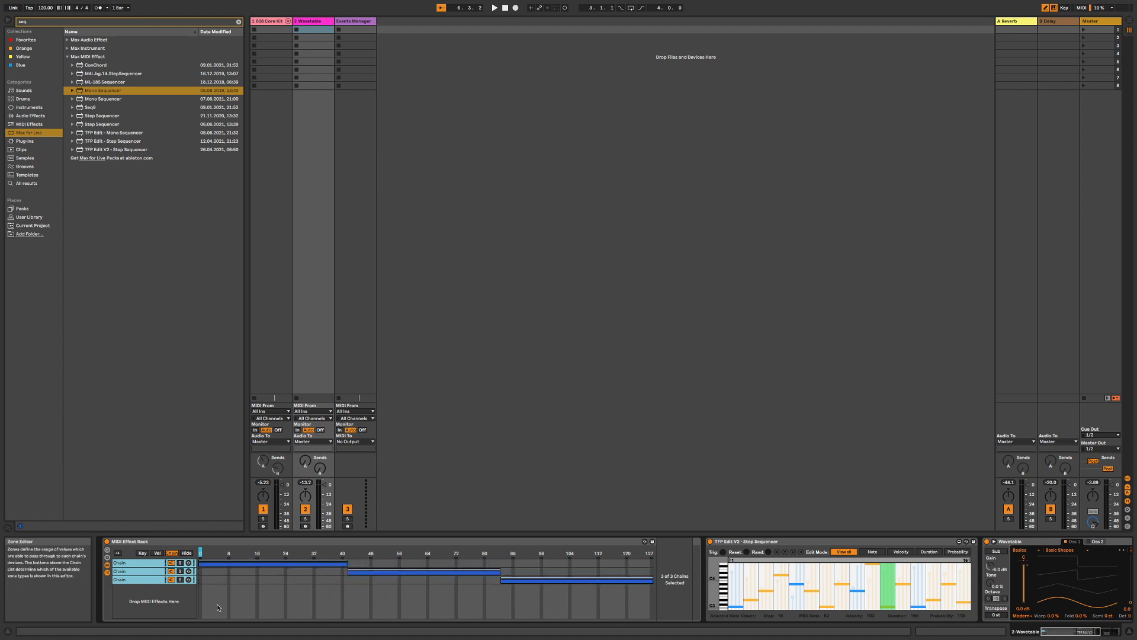
# Remap the first Random row of the Events Manager's second Expression Control to the Wavetable rack's Chain Selector
pyautogui.click(374, 553)
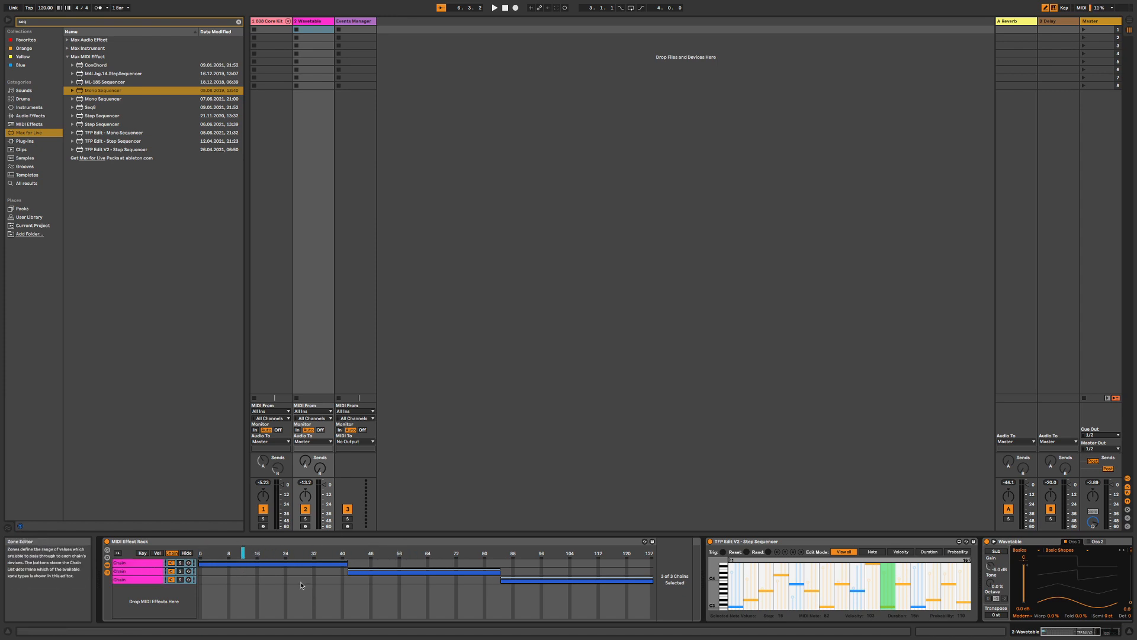
pyautogui.click(340, 243)
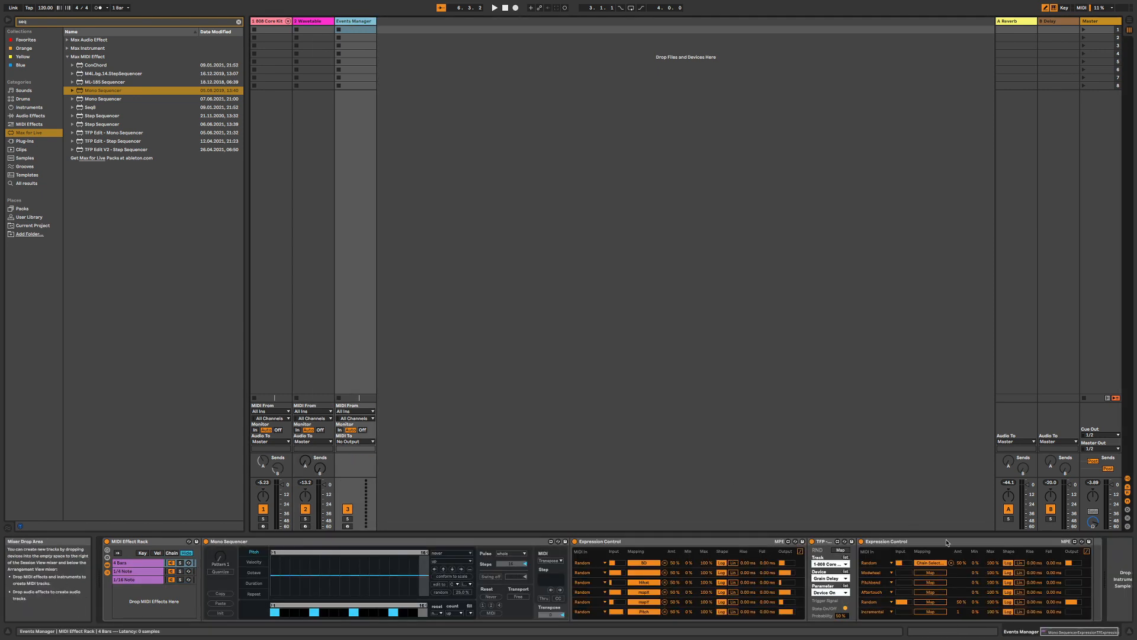
pyautogui.click(951, 562)
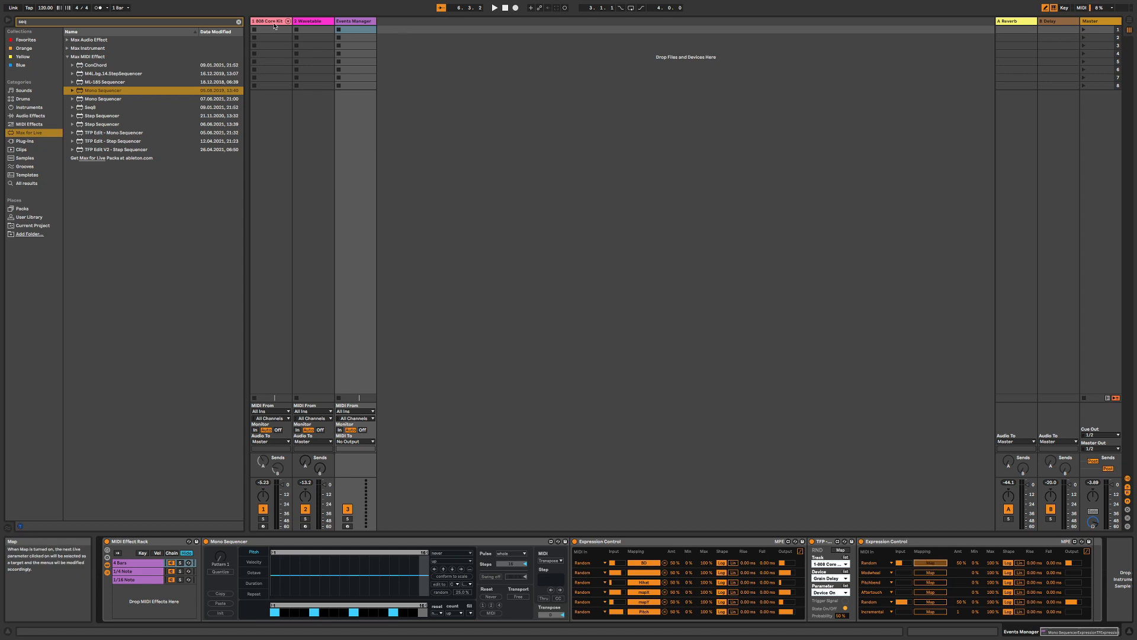
pyautogui.click(316, 23)
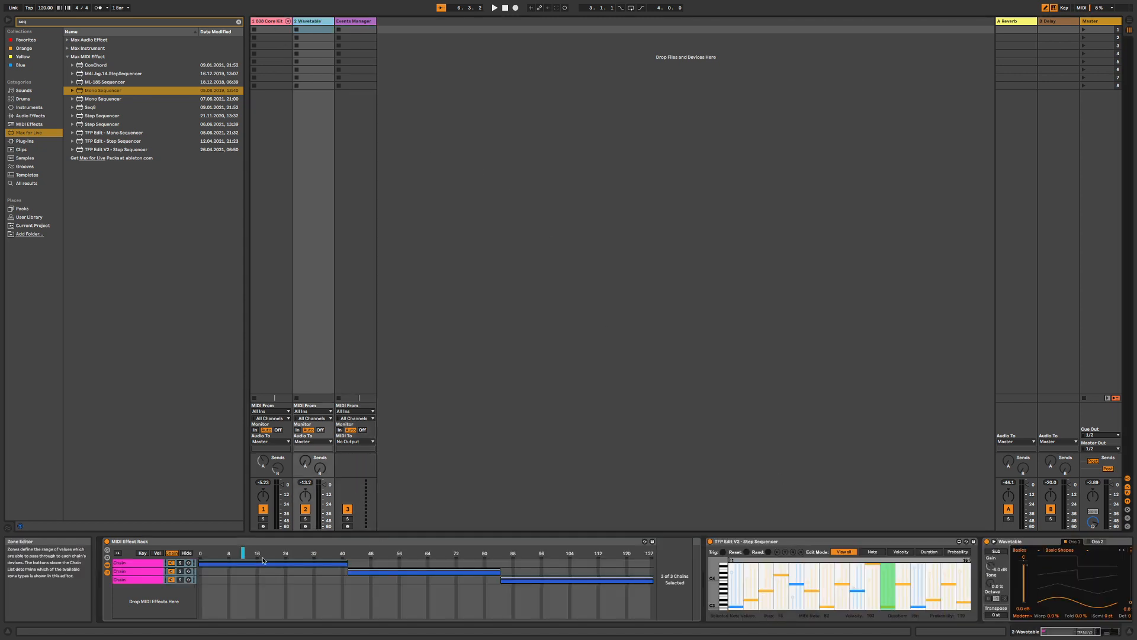
# Play the set and raise the amount of the second Expression Control's first Random row to 100 %
pyautogui.press('space')
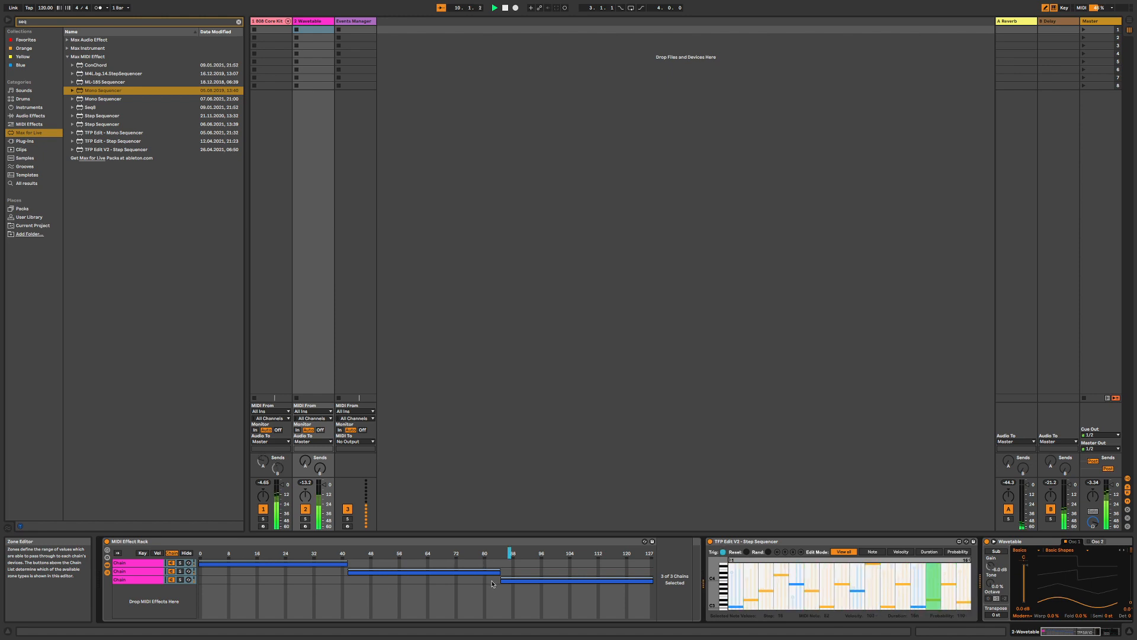
pyautogui.click(347, 23)
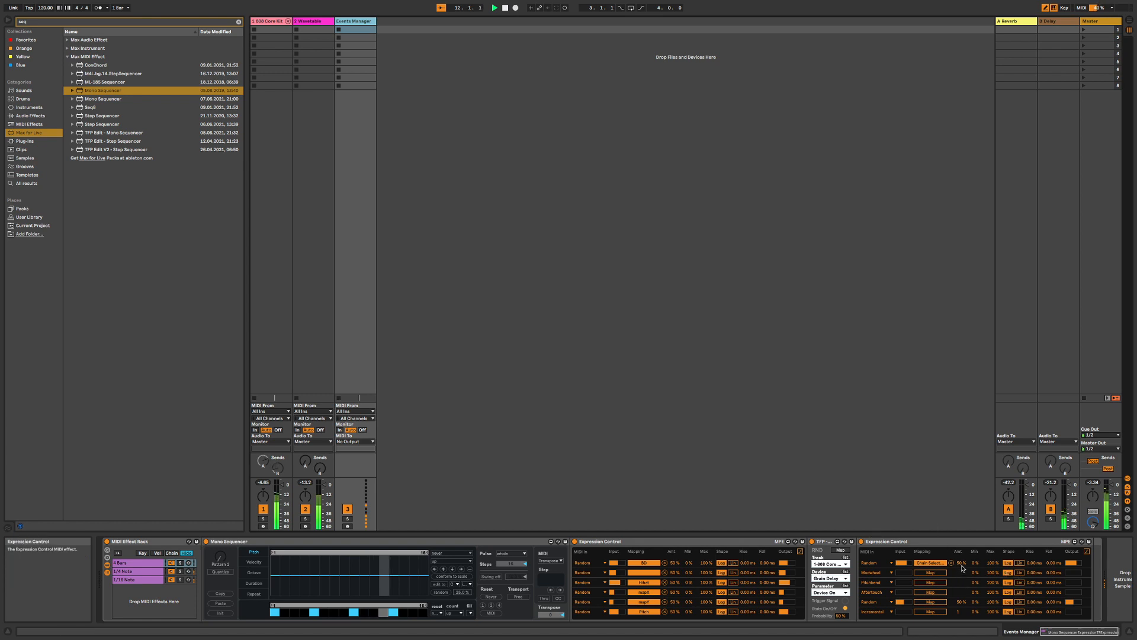
pyautogui.moveTo(962, 563); pyautogui.dragTo(963, 522)
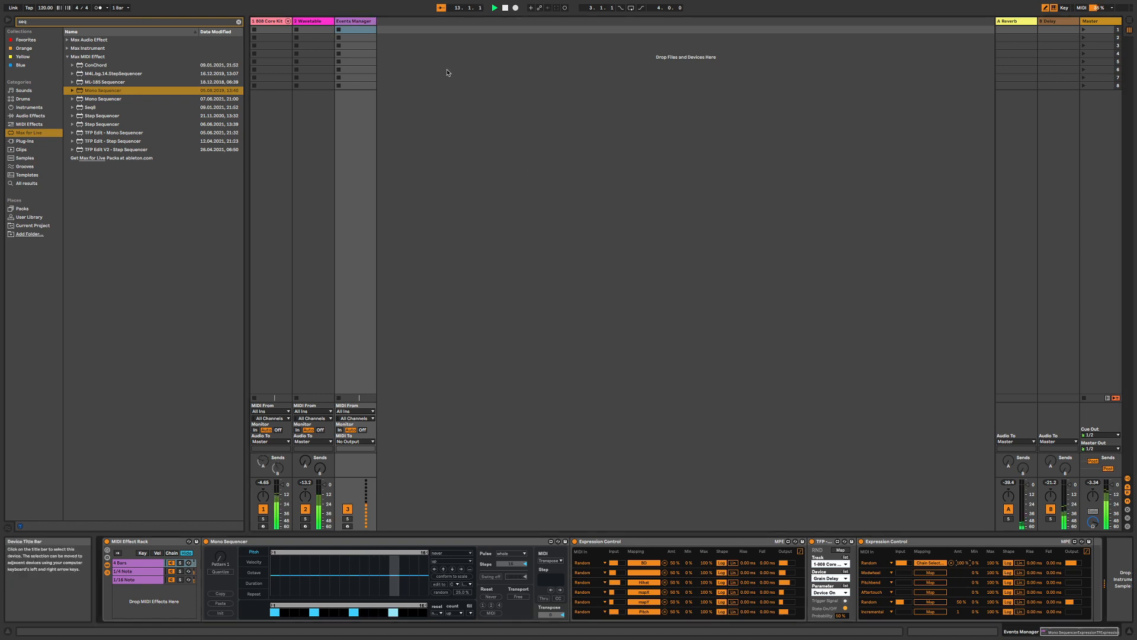
pyautogui.click(295, 22)
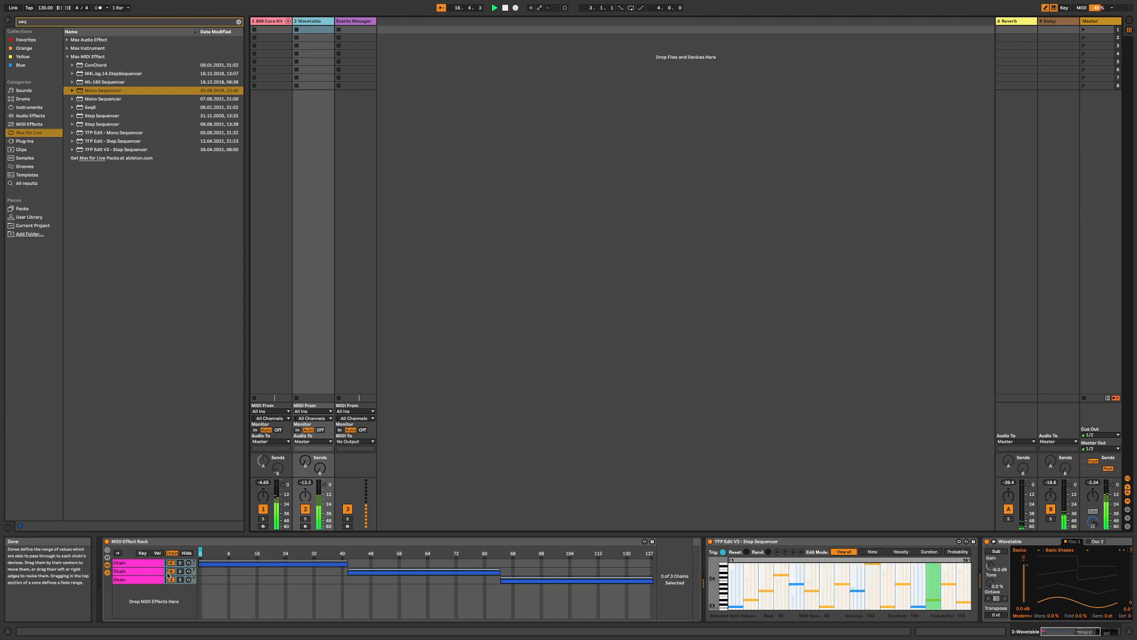
# Solo the Wavetable and Events Manager tracks and play the set to hear the rack's chain switching
pyautogui.click(148, 570)
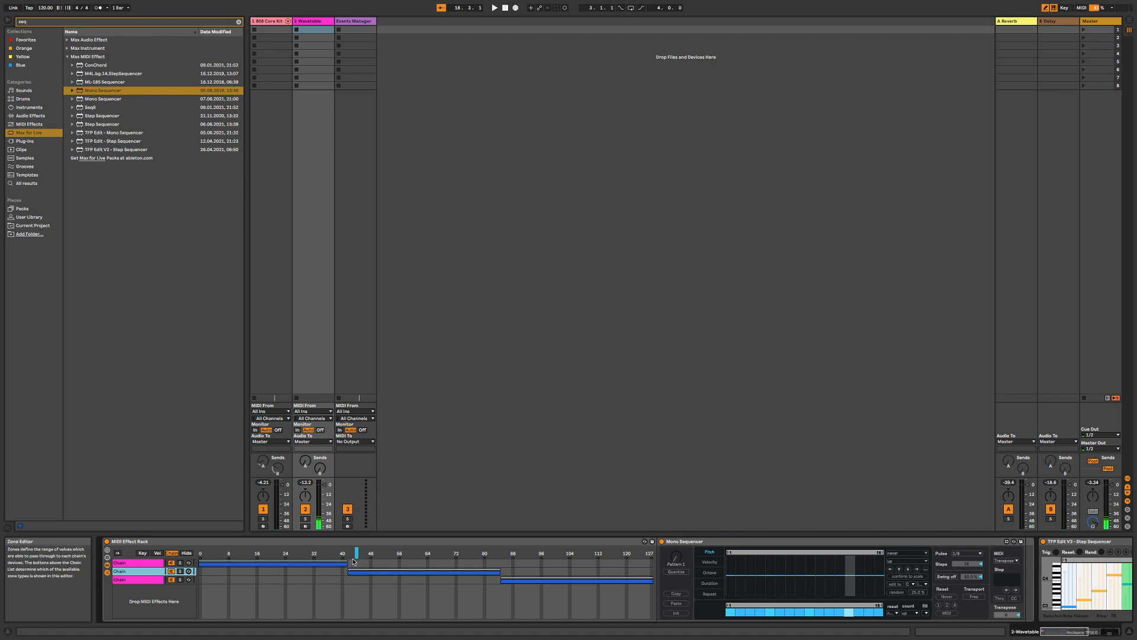
pyautogui.press('space')
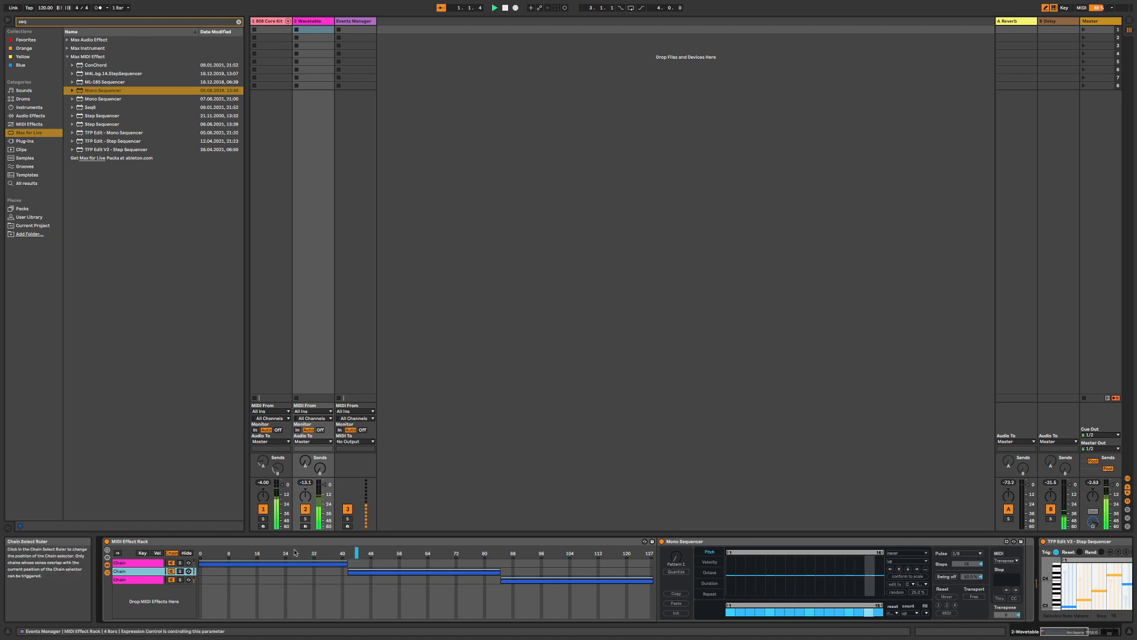
pyautogui.click(306, 519)
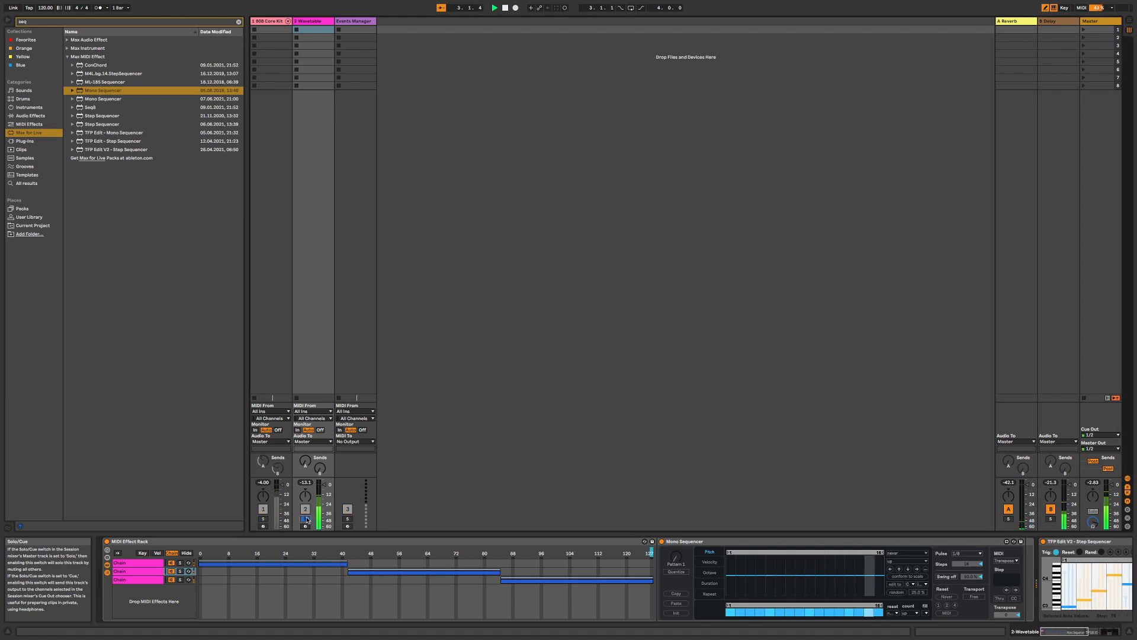
pyautogui.click(348, 519)
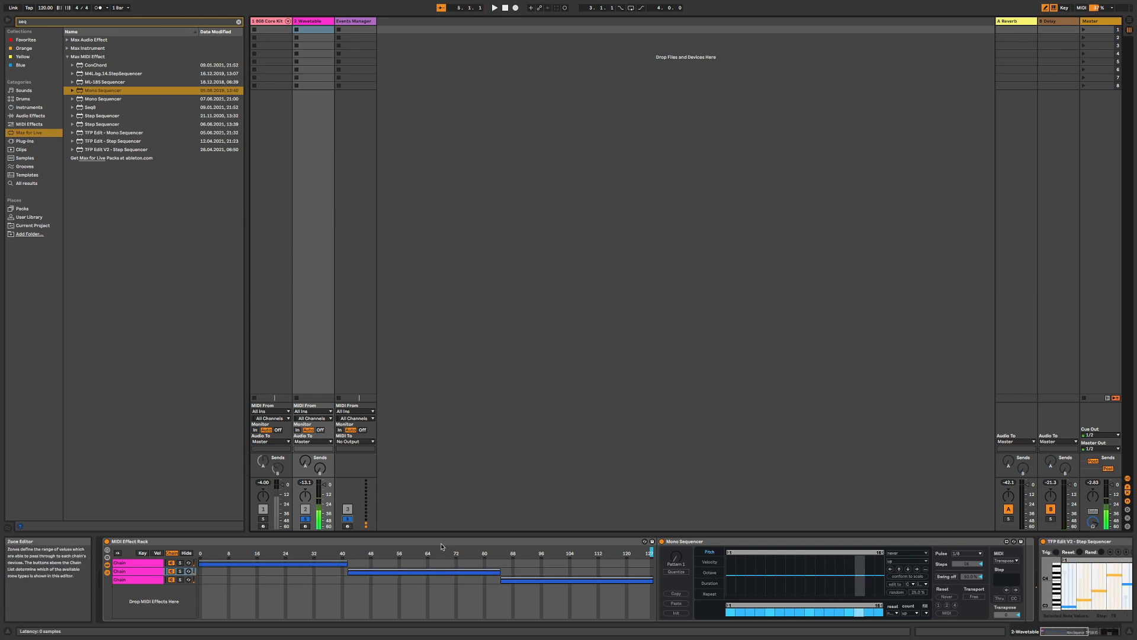
pyautogui.press('space')
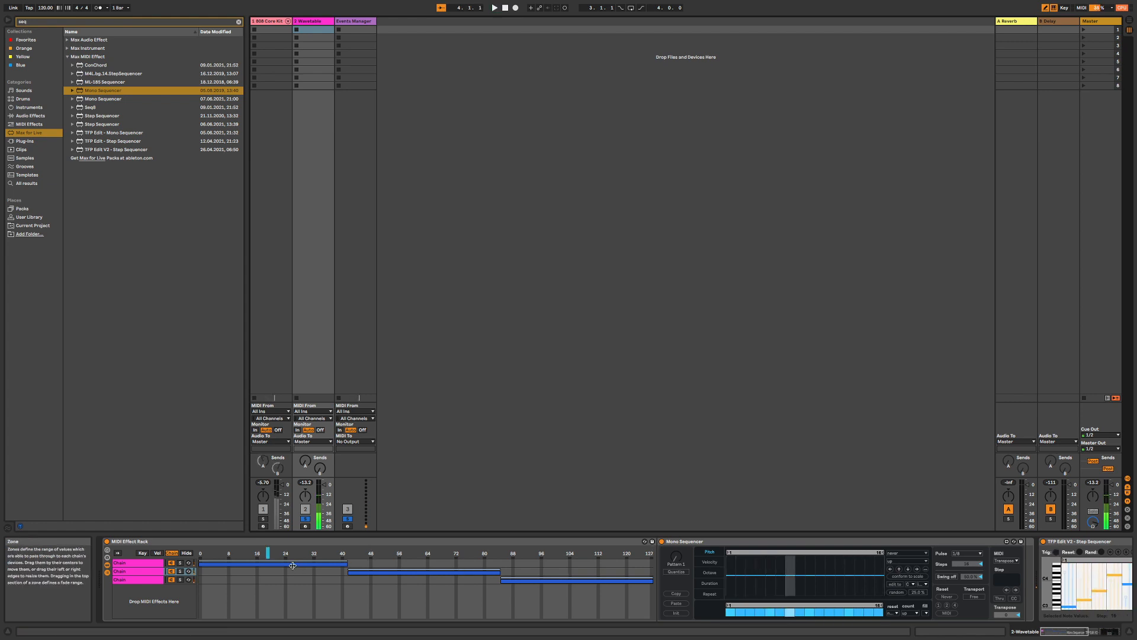
# Solo the Wavetable rack's chains one after another during playback to compare their pulses, ending on the second chain
pyautogui.click(126, 564)
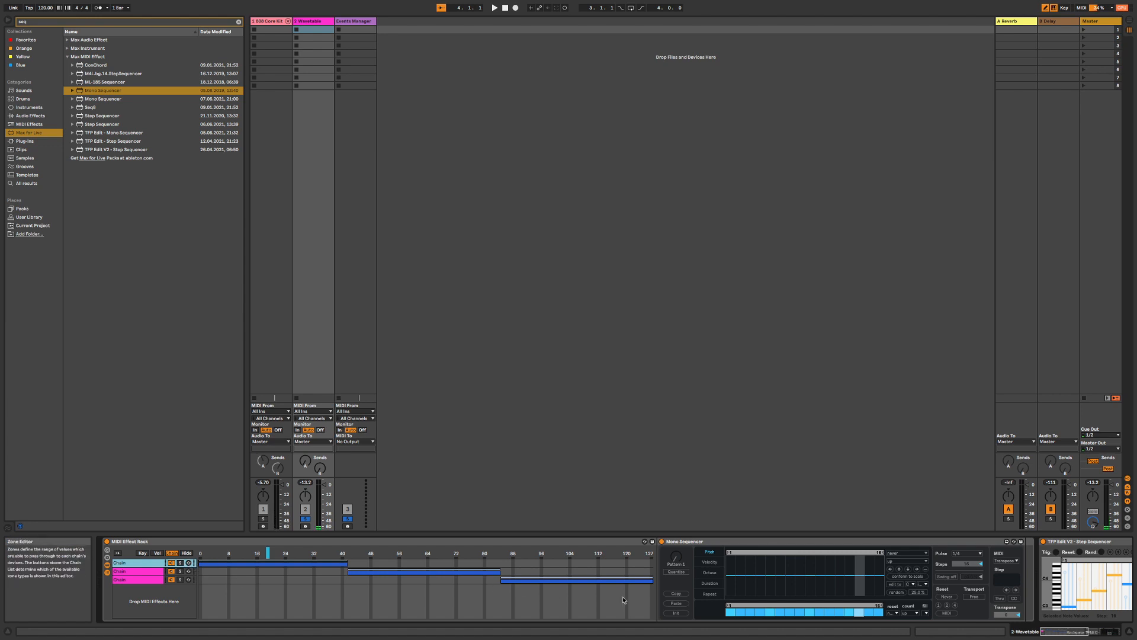
pyautogui.hscroll(4, 634, 602)
pyautogui.hscroll(-4, 634, 602)
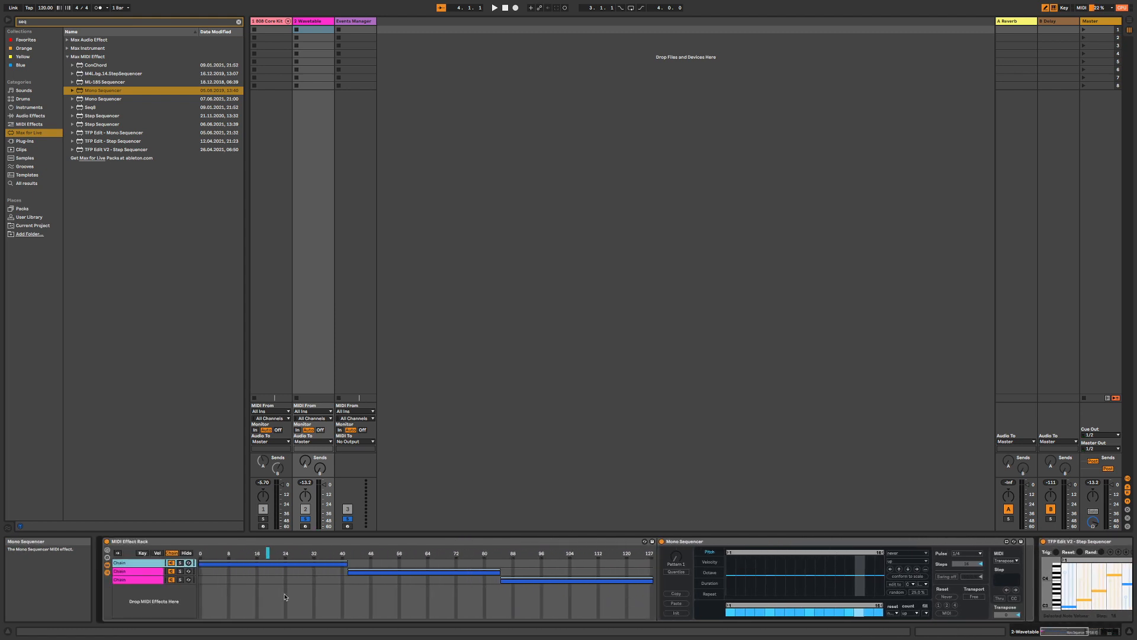
pyautogui.press('space')
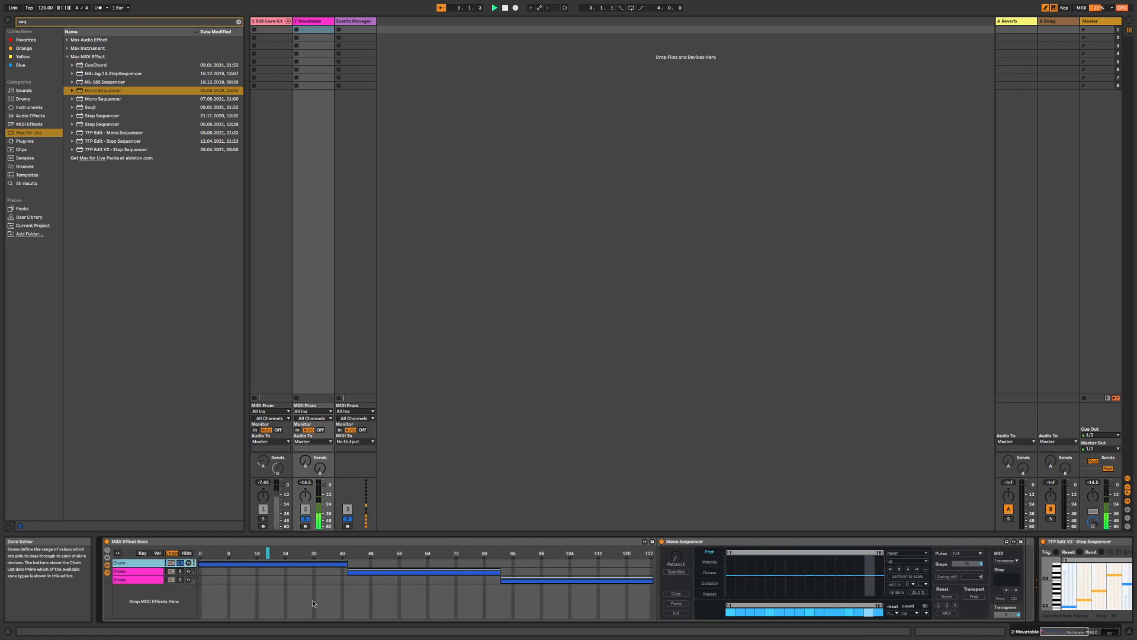
pyautogui.click(180, 571)
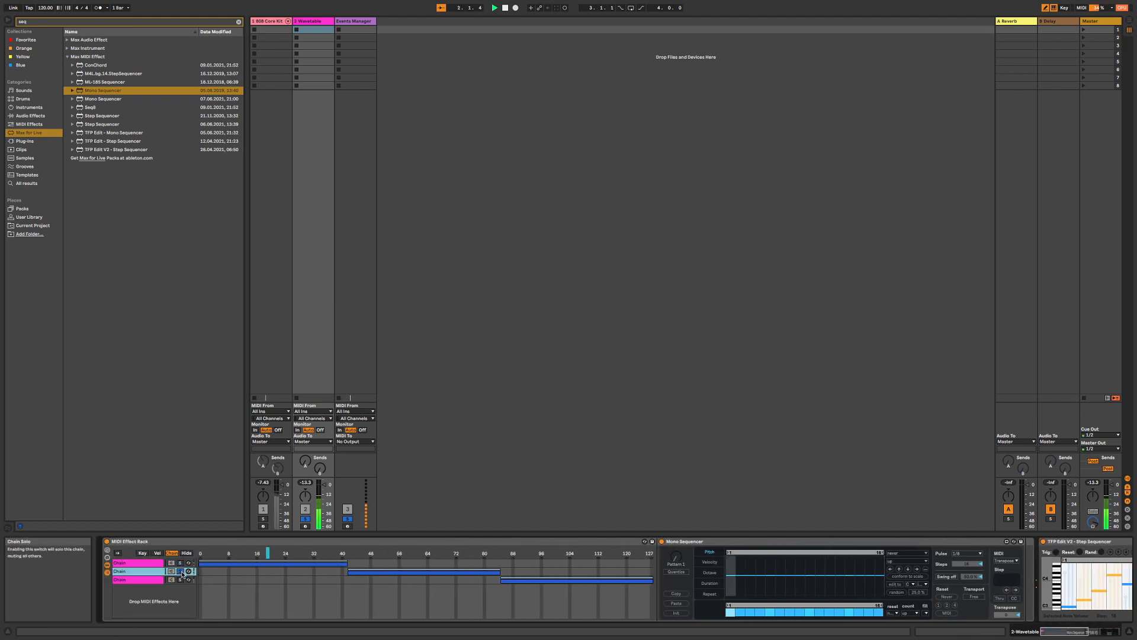
pyautogui.click(180, 579)
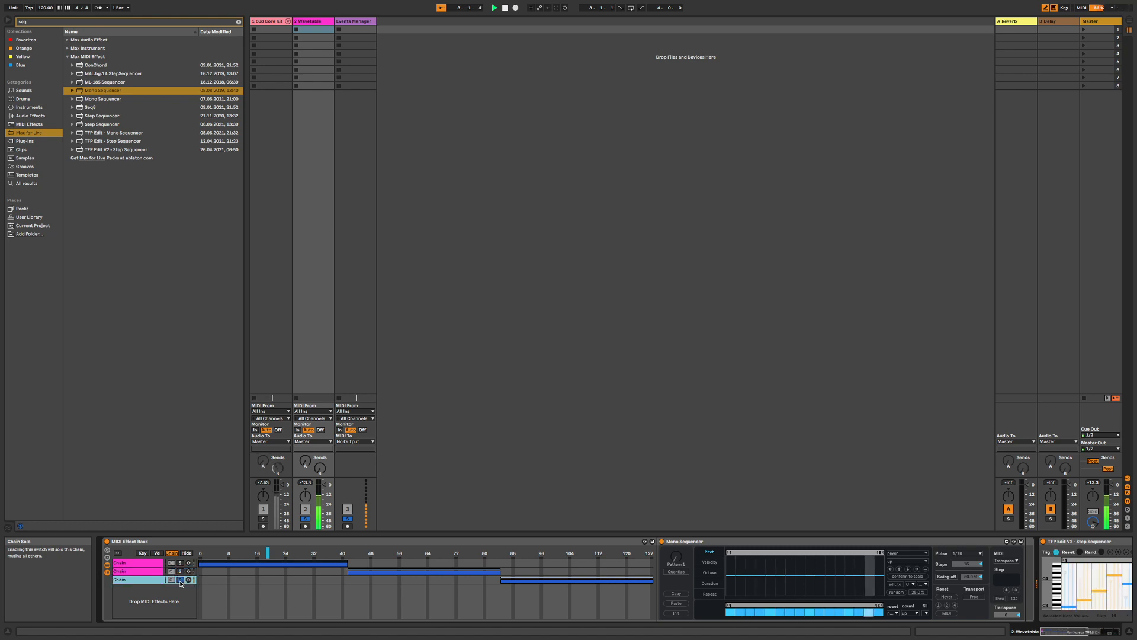
pyautogui.click(180, 571)
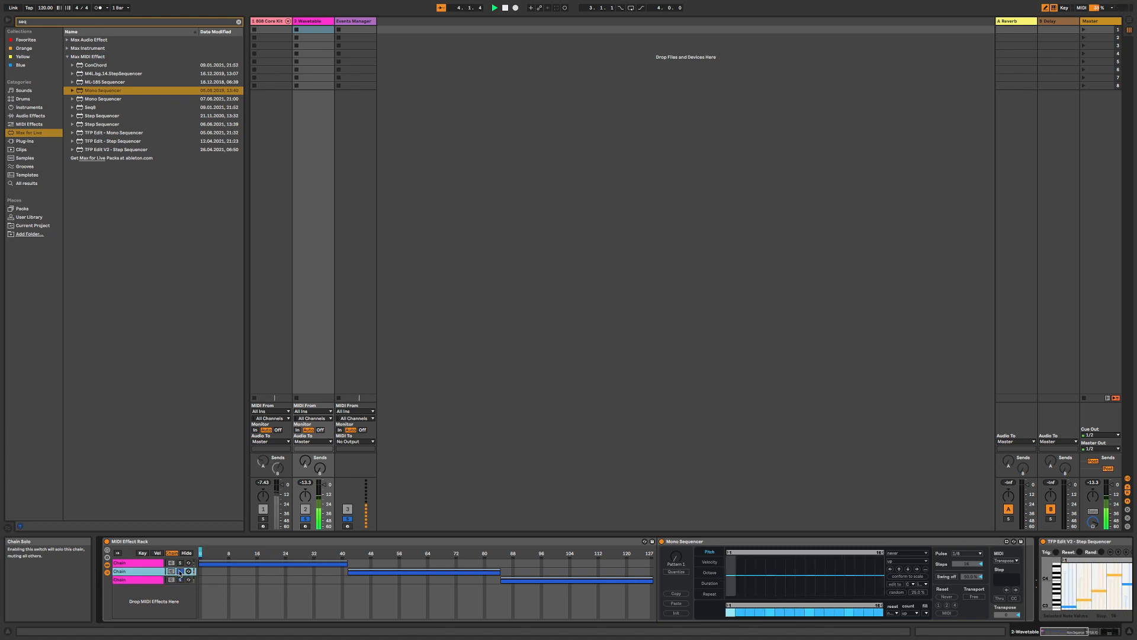
# Listen to the Wavetable rack's first chain on its own and delete the MIDI Effect Rack from the track
pyautogui.moveTo(344, 562); pyautogui.dragTo(332, 563)
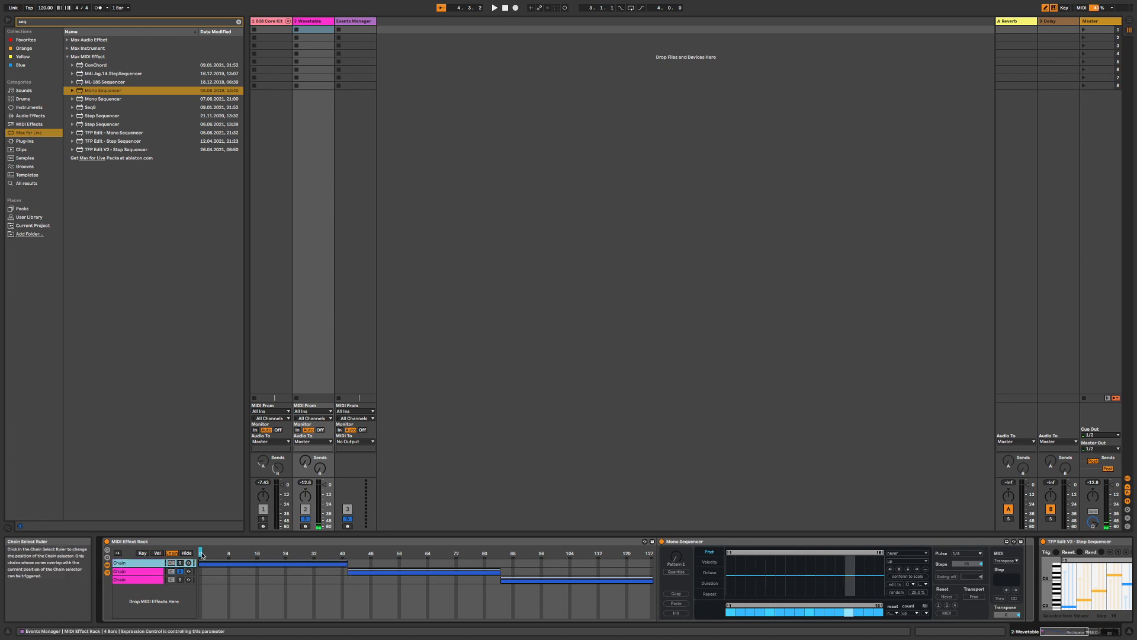
pyautogui.press('space')
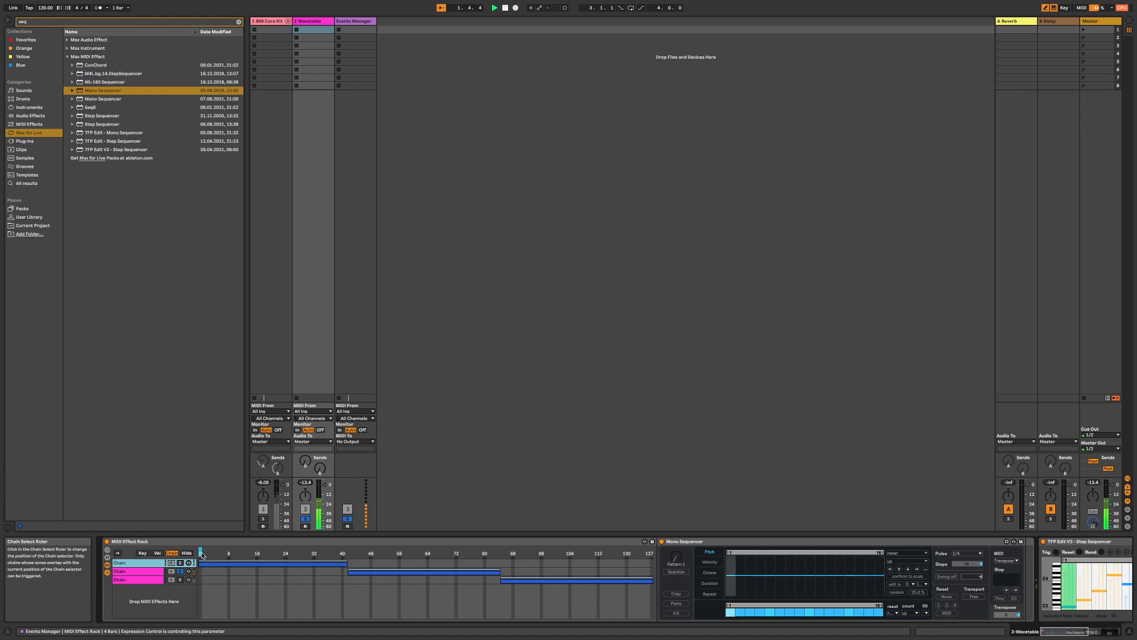
pyautogui.click(164, 541)
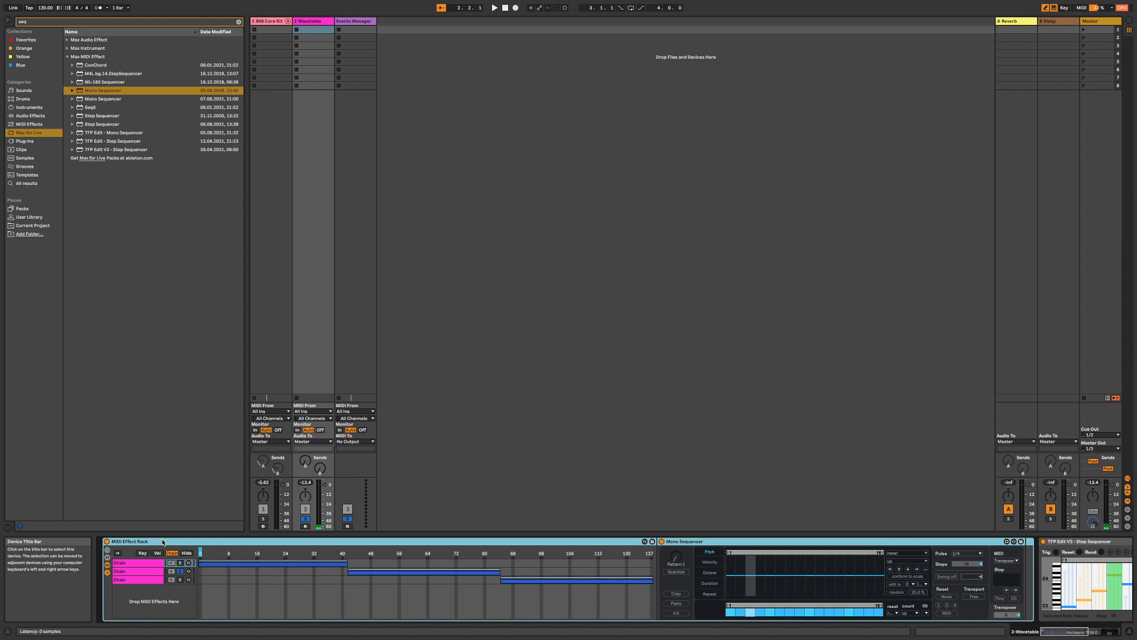
pyautogui.press('Delete')
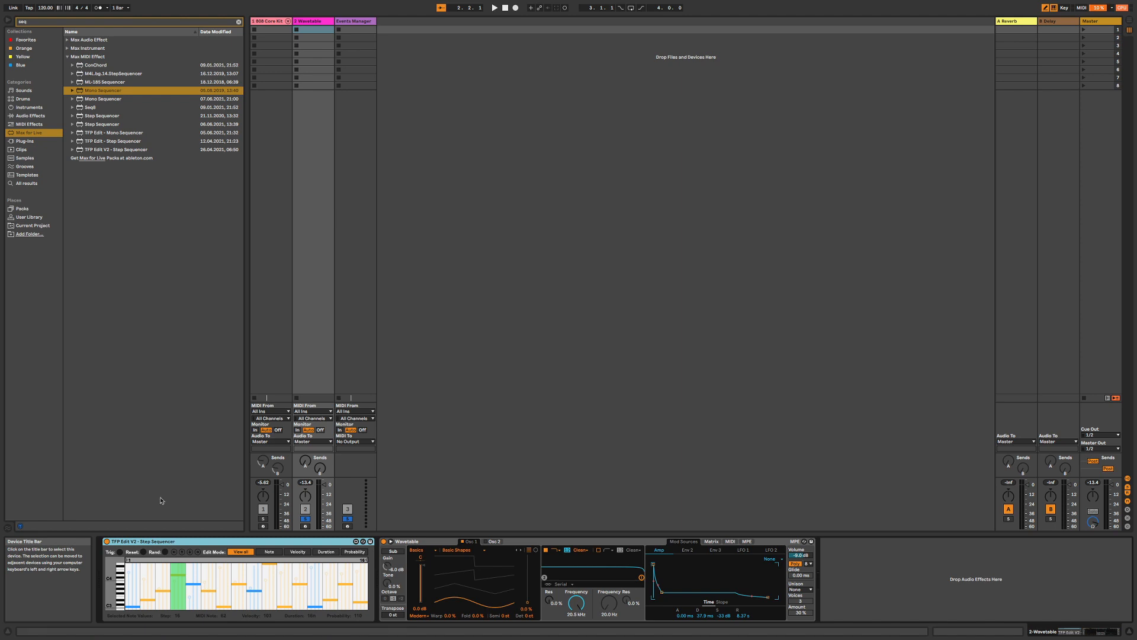
# Add the Max for Live Step Sequencer to the Wavetable track and place it before the TFP Edit V2 - Step Sequencer
pyautogui.click(119, 118)
pyautogui.doubleClick(120, 118)
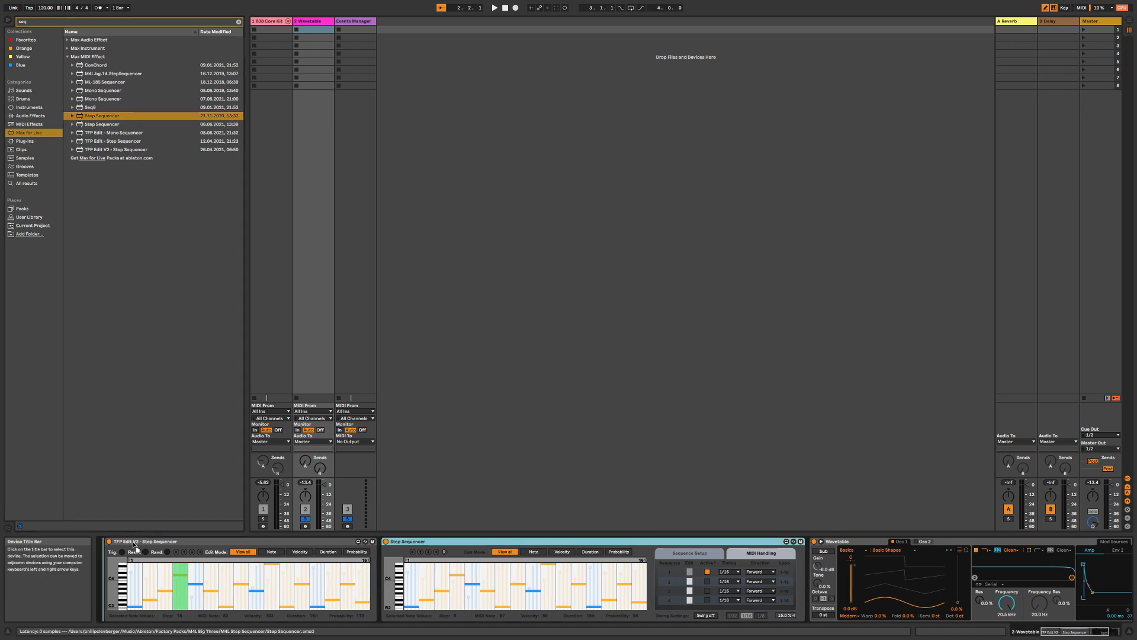
pyautogui.moveTo(132, 542); pyautogui.dragTo(130, 542)
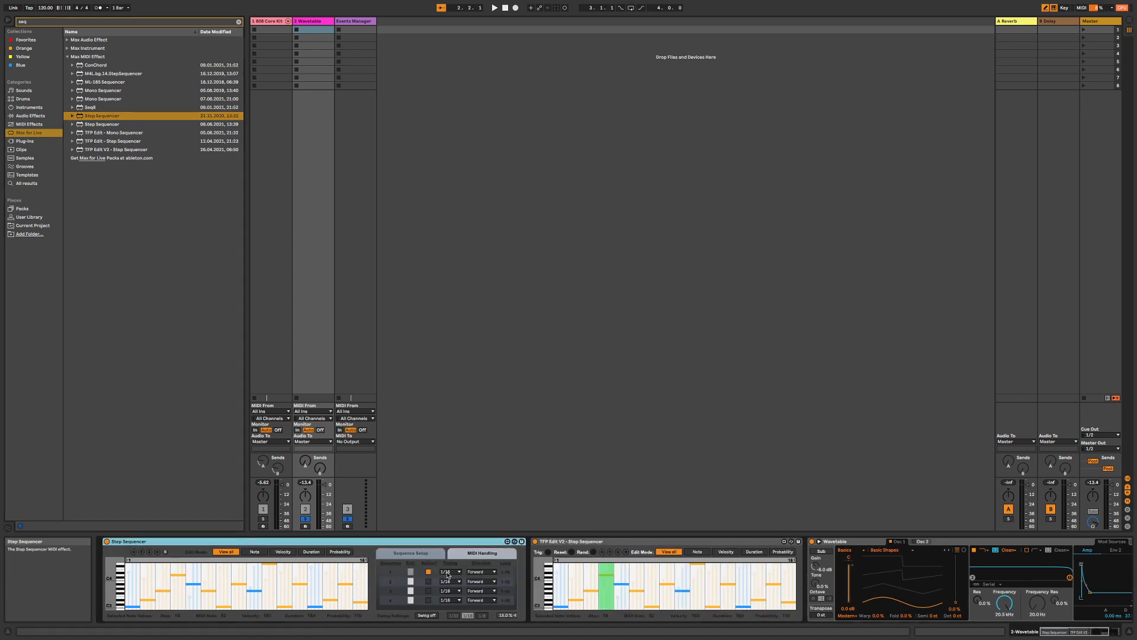
# Map the first Random row of the Events Manager's second Expression Control to the Step Sequencer's first sequence timing
pyautogui.rightClick(448, 573)
pyautogui.click(427, 569)
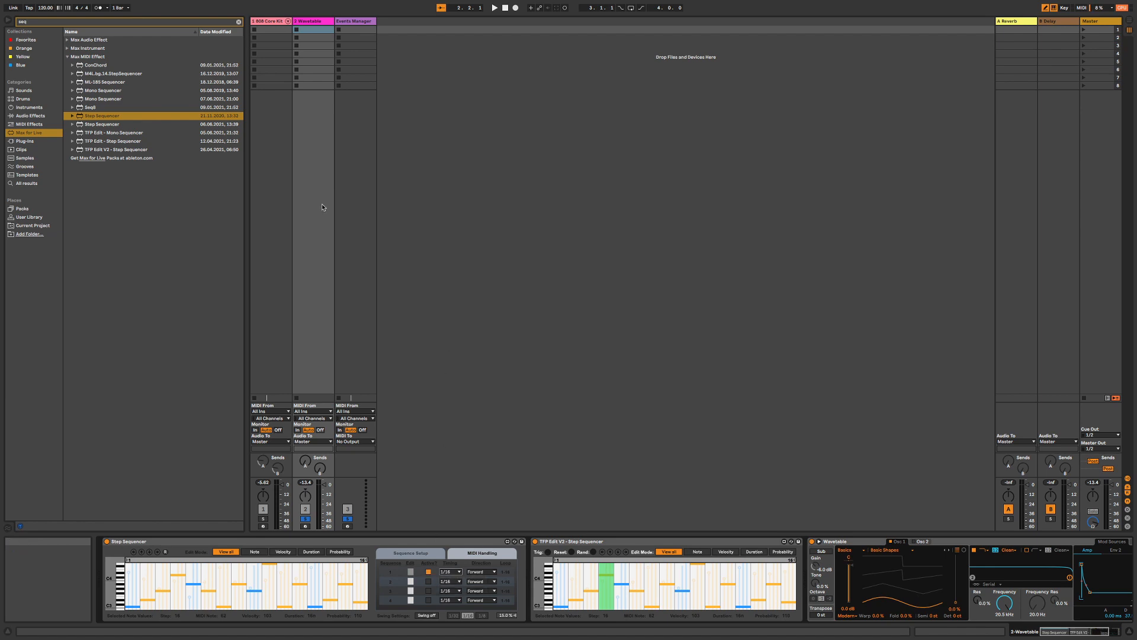
pyautogui.click(361, 22)
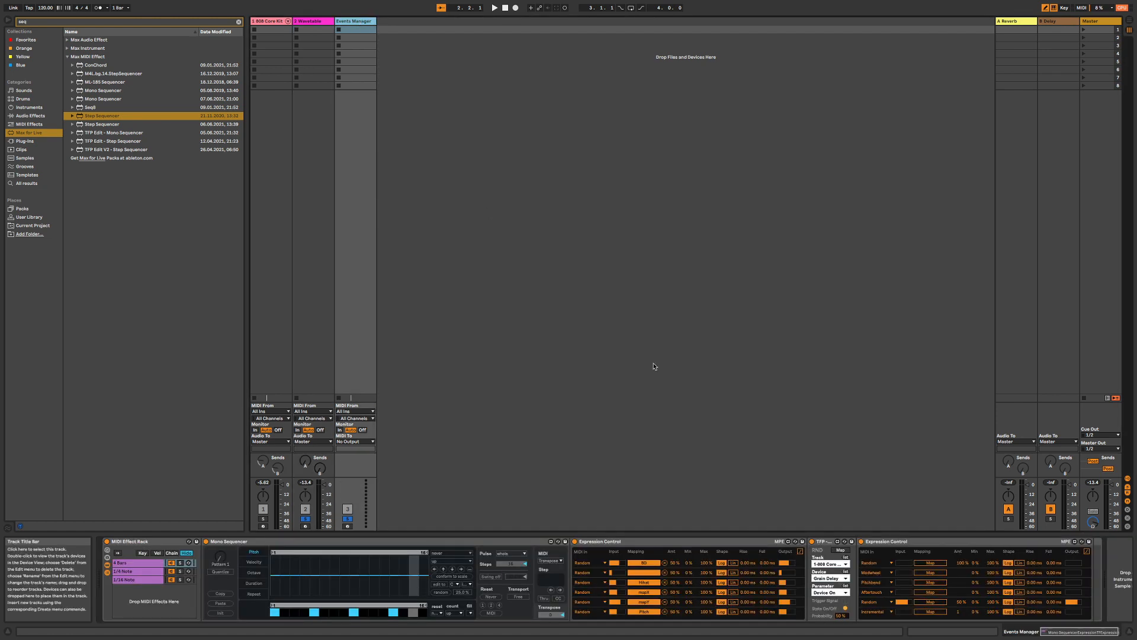
pyautogui.click(930, 562)
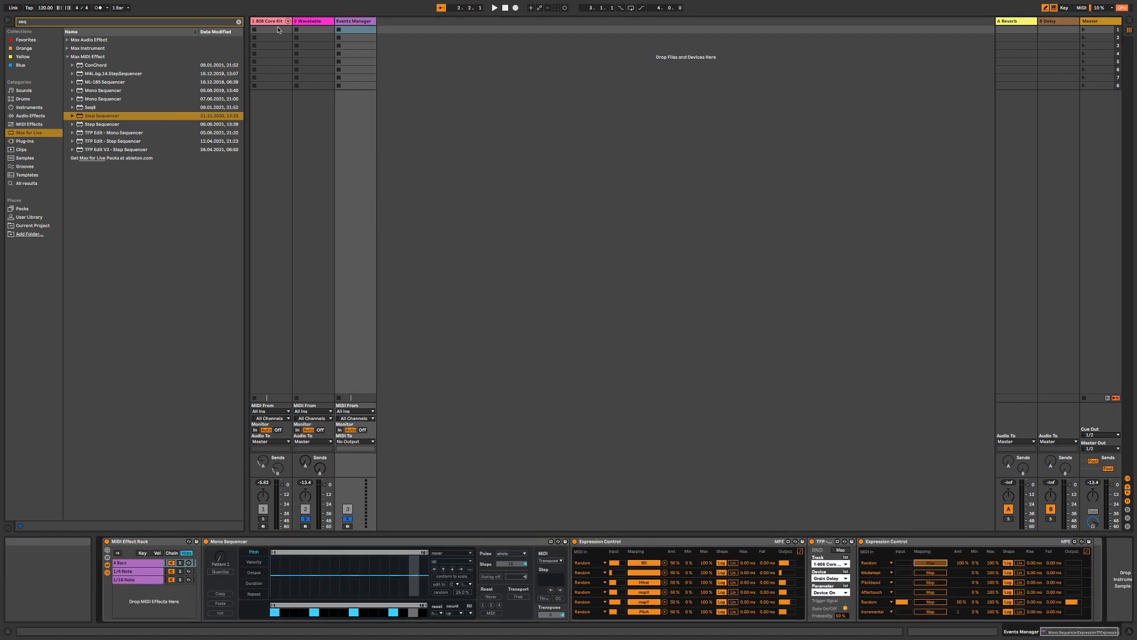
pyautogui.click(314, 22)
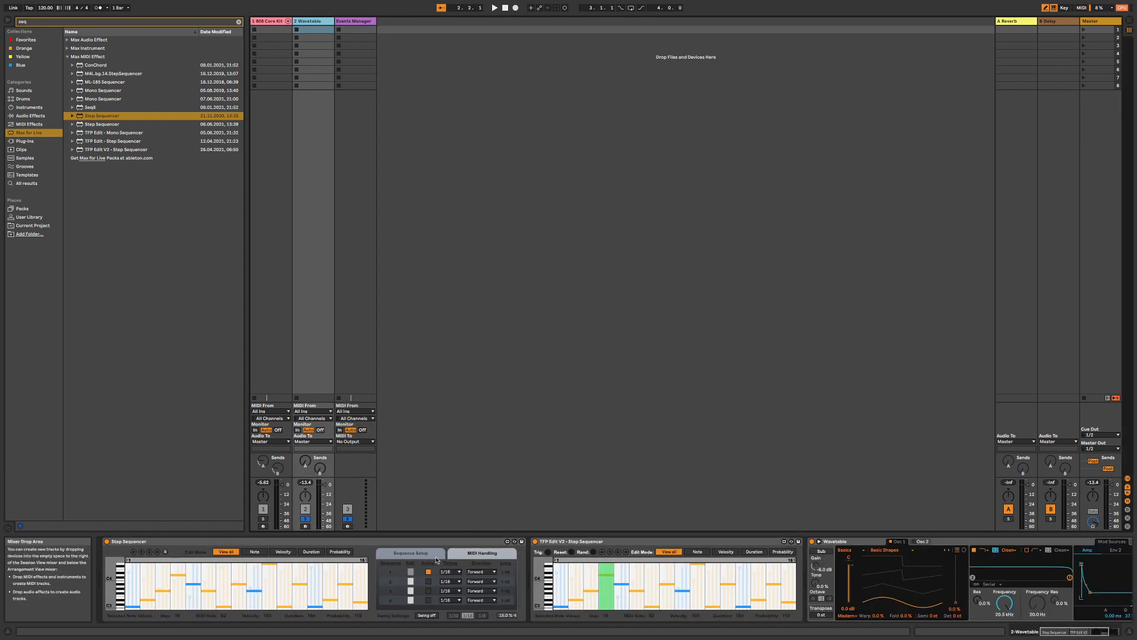
pyautogui.click(450, 572)
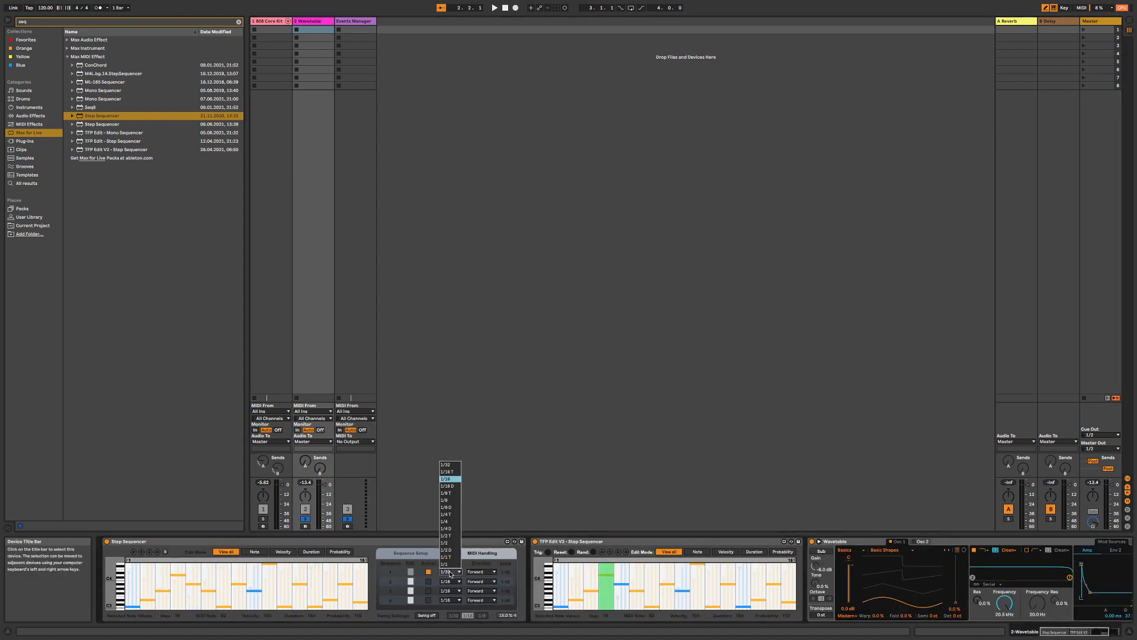
pyautogui.click(450, 479)
# Play the set to hear the random timing changes, and lower the maximum of the Expression Control's timing row
pyautogui.press('space')
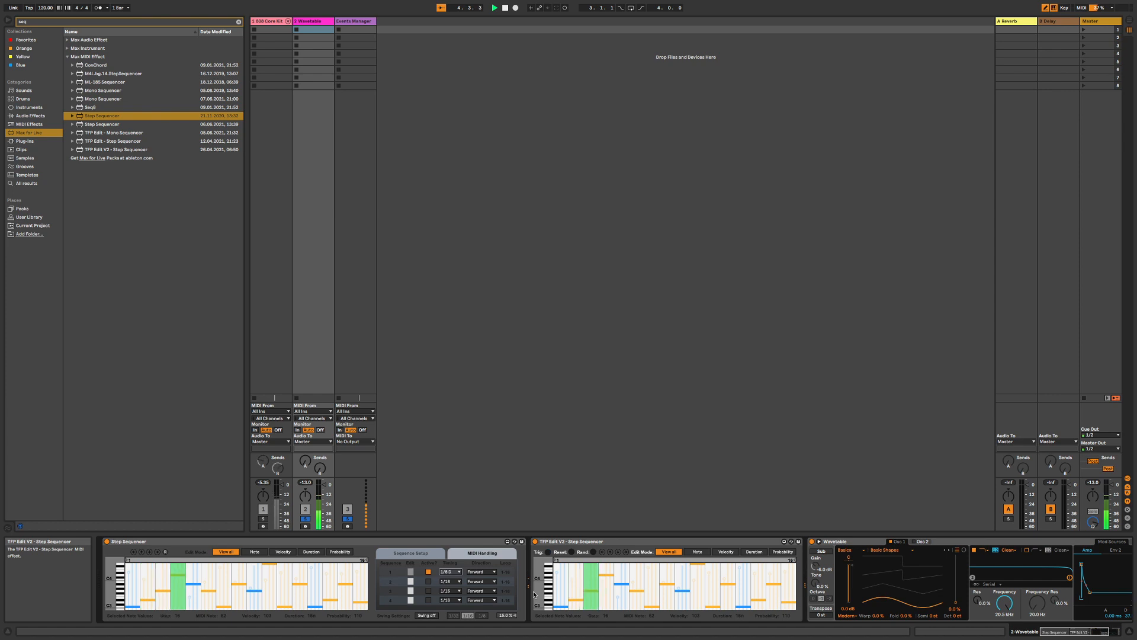
pyautogui.click(453, 582)
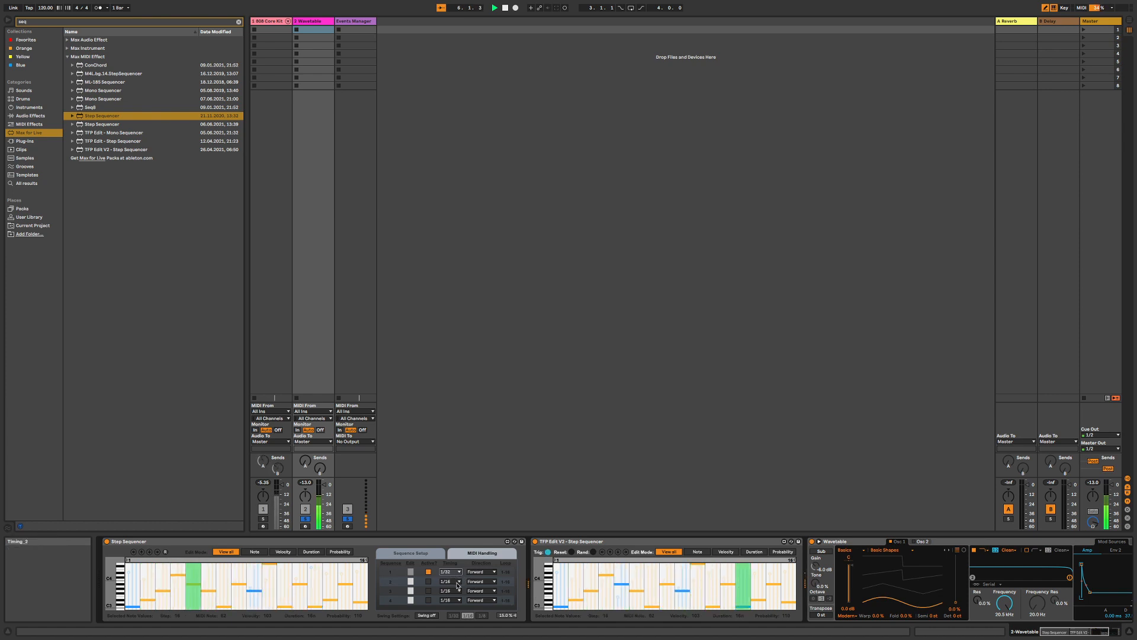
pyautogui.click(372, 168)
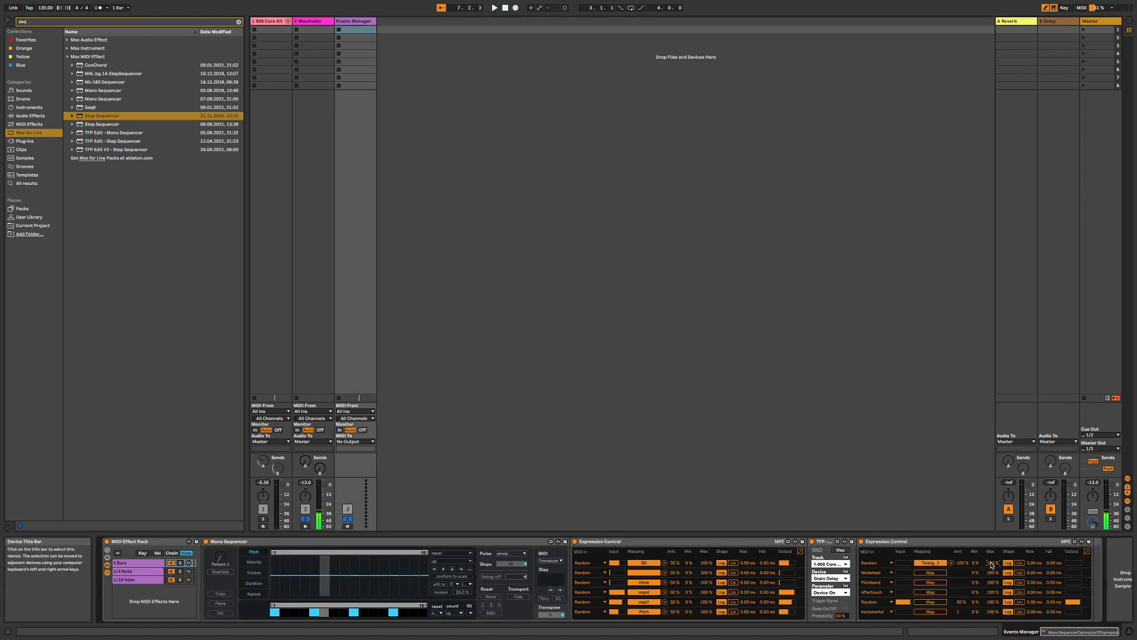
pyautogui.moveTo(992, 564); pyautogui.dragTo(993, 578)
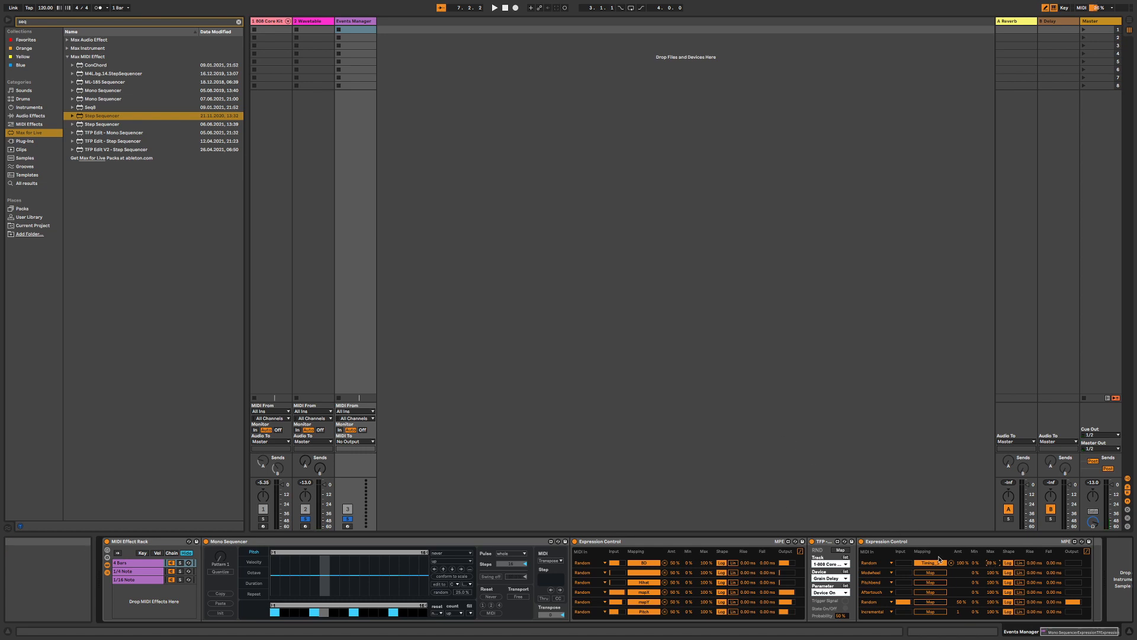
# Set the second Expression Control's second and third rows to Random and map the second row to Wavetable's Osc 1 wave position
pyautogui.click(932, 573)
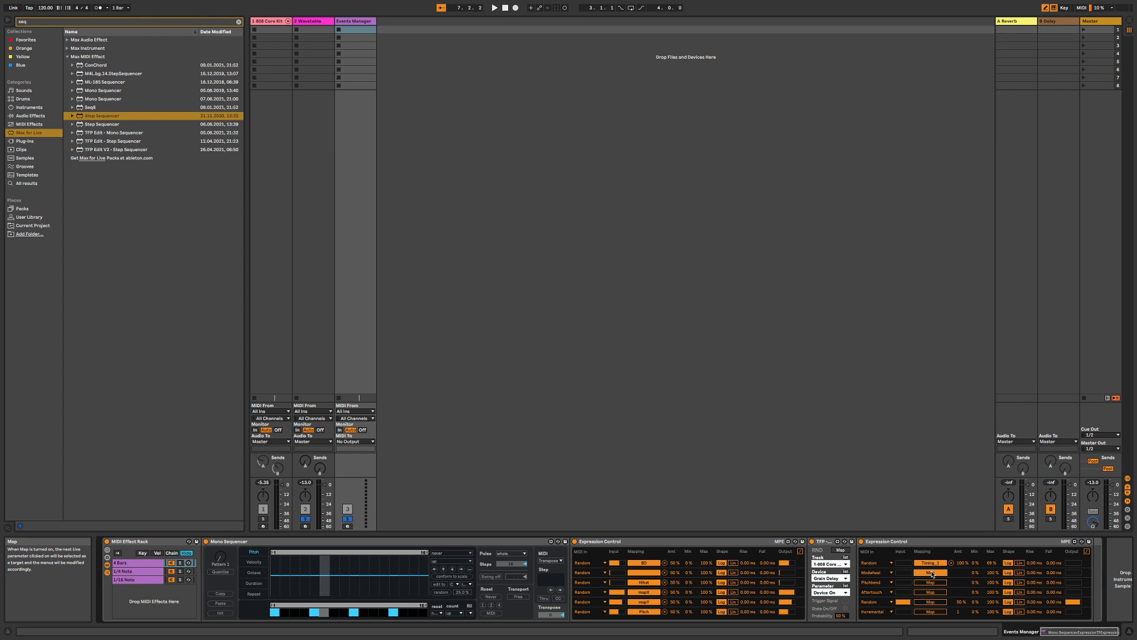
pyautogui.click(881, 573)
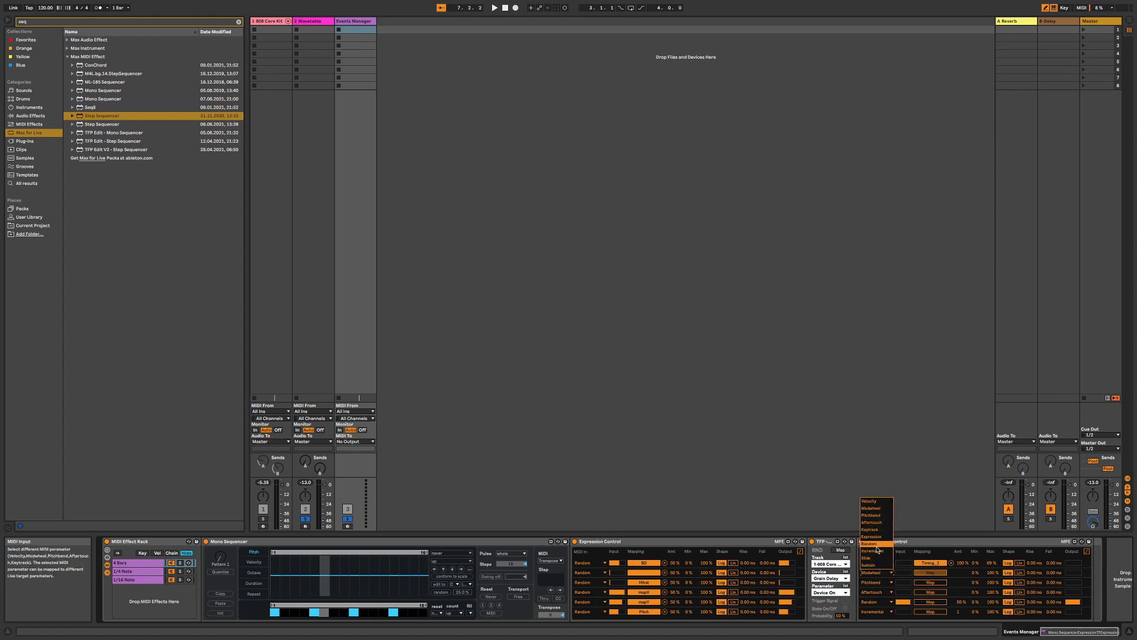
pyautogui.click(876, 549)
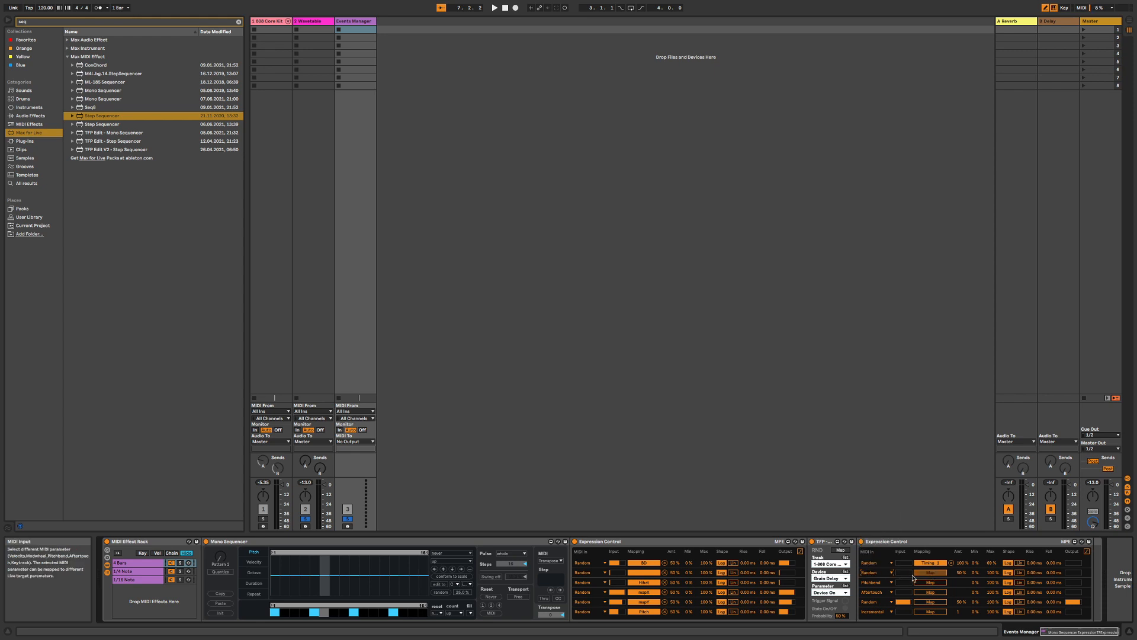
pyautogui.click(876, 572)
pyautogui.click(869, 553)
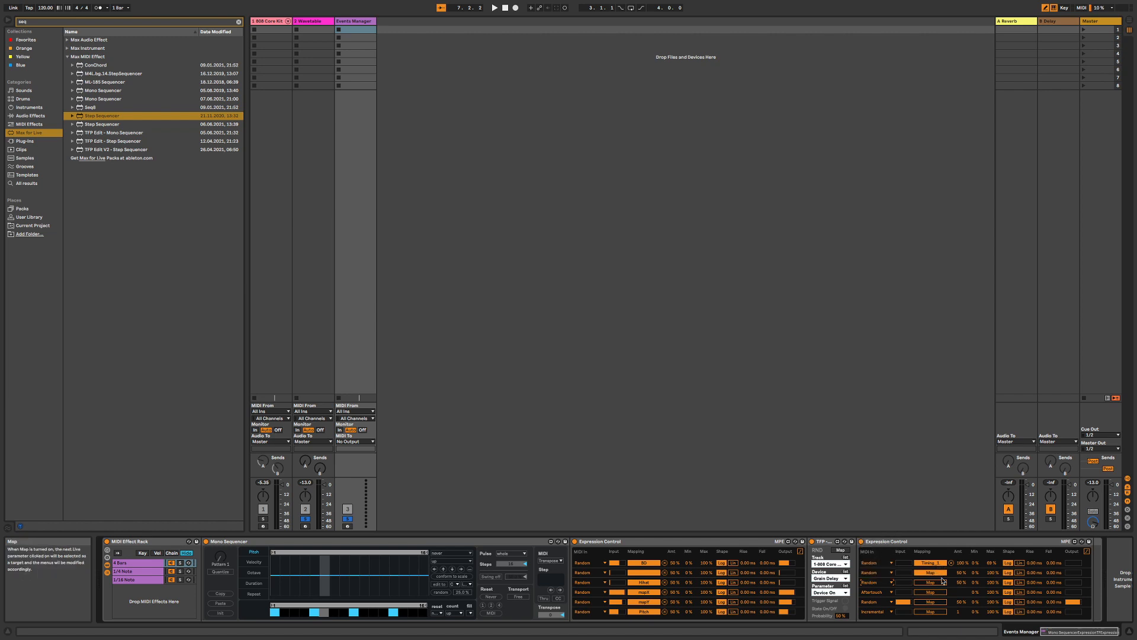
pyautogui.click(934, 573)
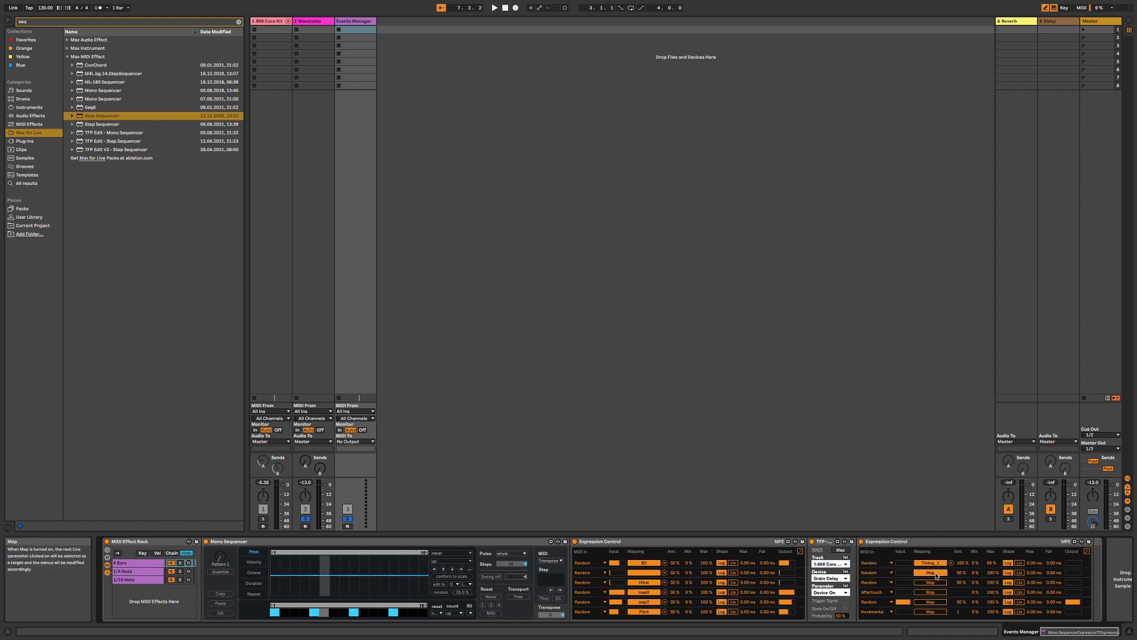
pyautogui.click(320, 26)
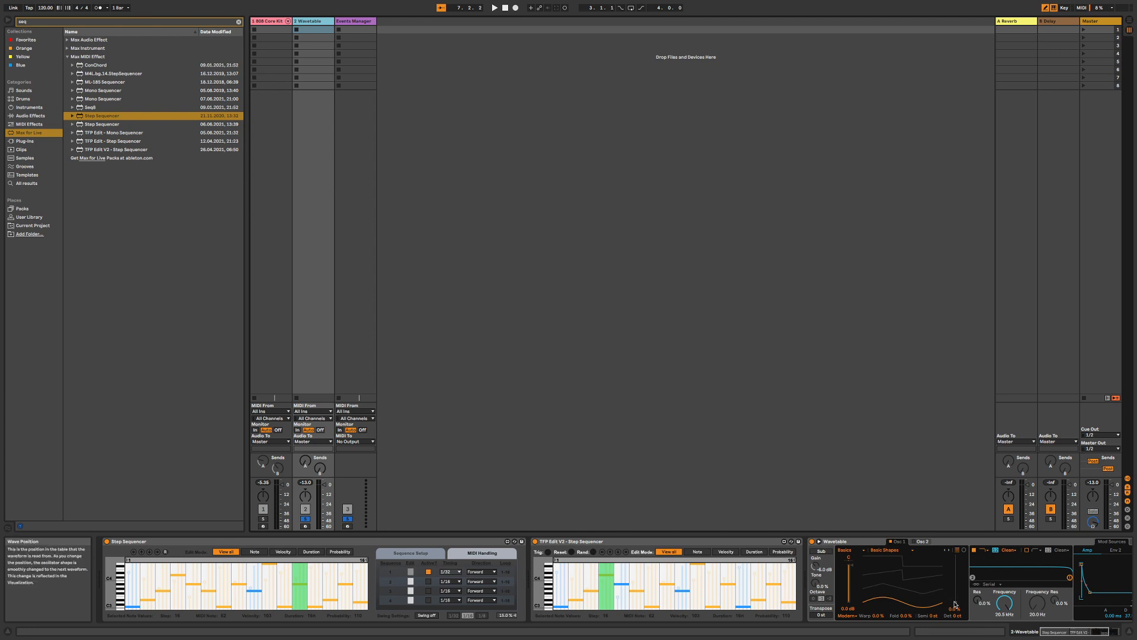
# Play the set and unsolo the Wavetable and Events Manager tracks to hear the modulation in the full mix
pyautogui.press('space')
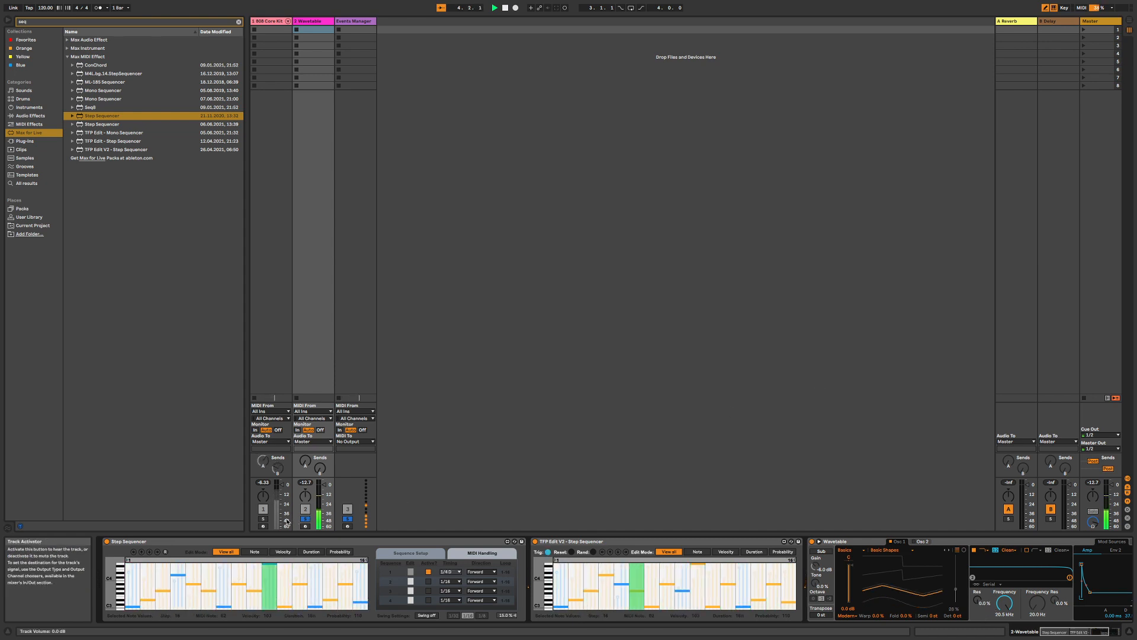
pyautogui.click(308, 519)
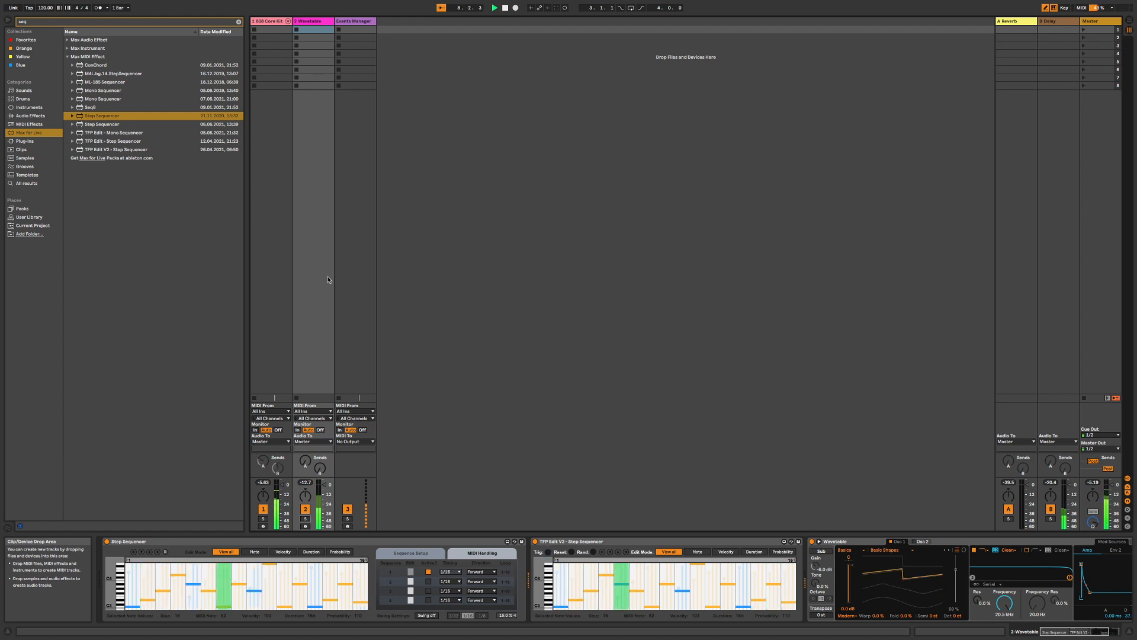
# In the 1/16 Note chain's Expression Control, set the second row to Random and map it to Wavetable's Filter 1 frequency
pyautogui.click(354, 26)
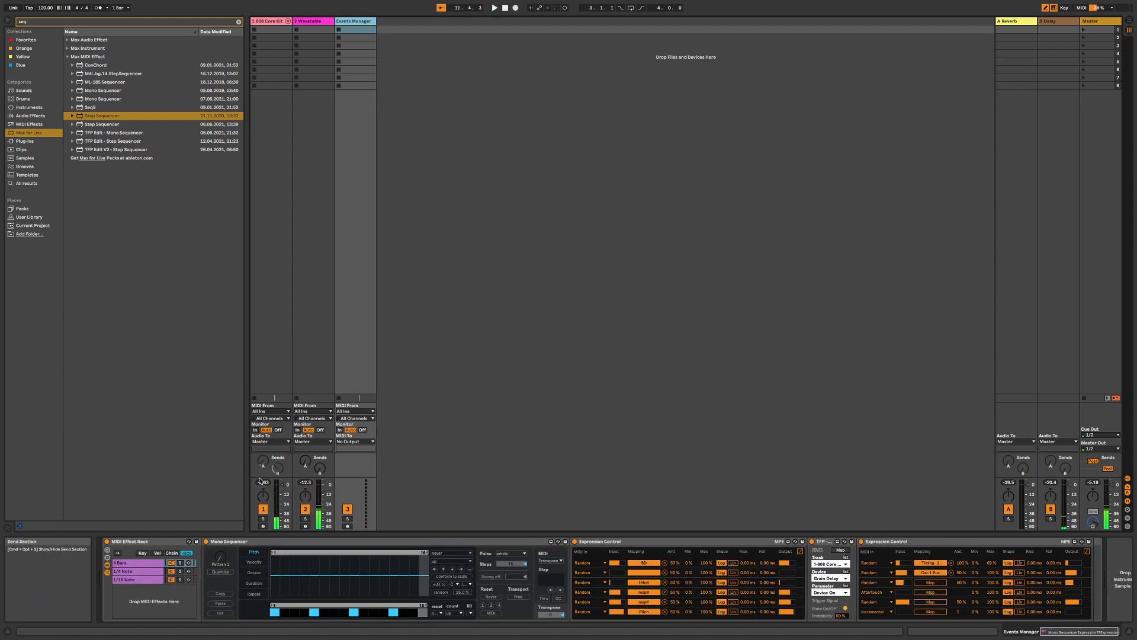
pyautogui.click(134, 591)
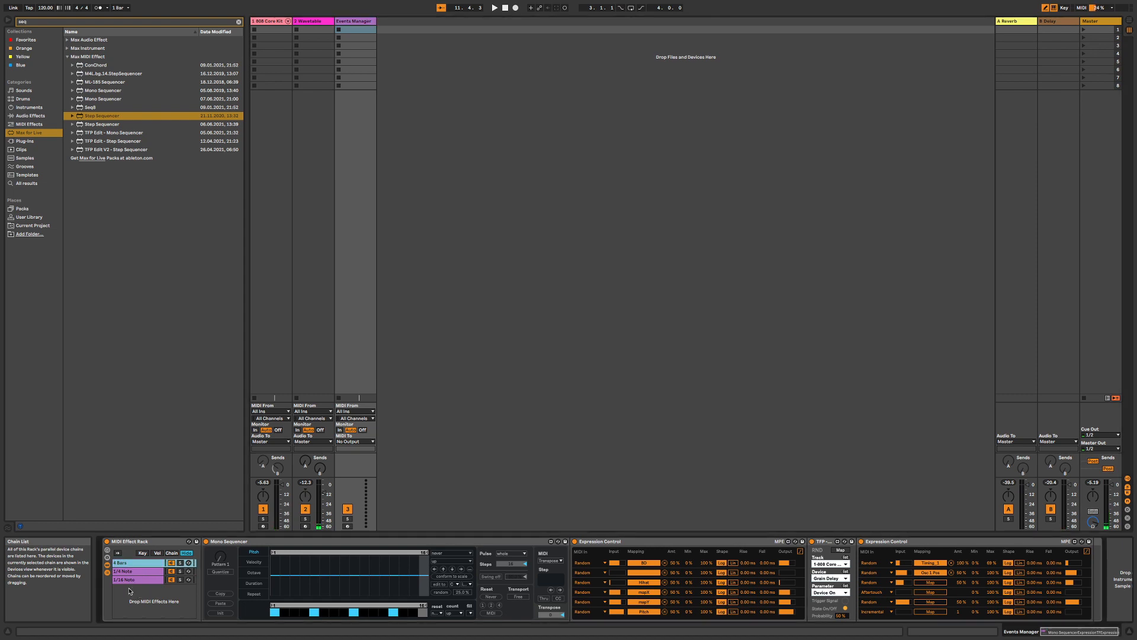
pyautogui.click(130, 580)
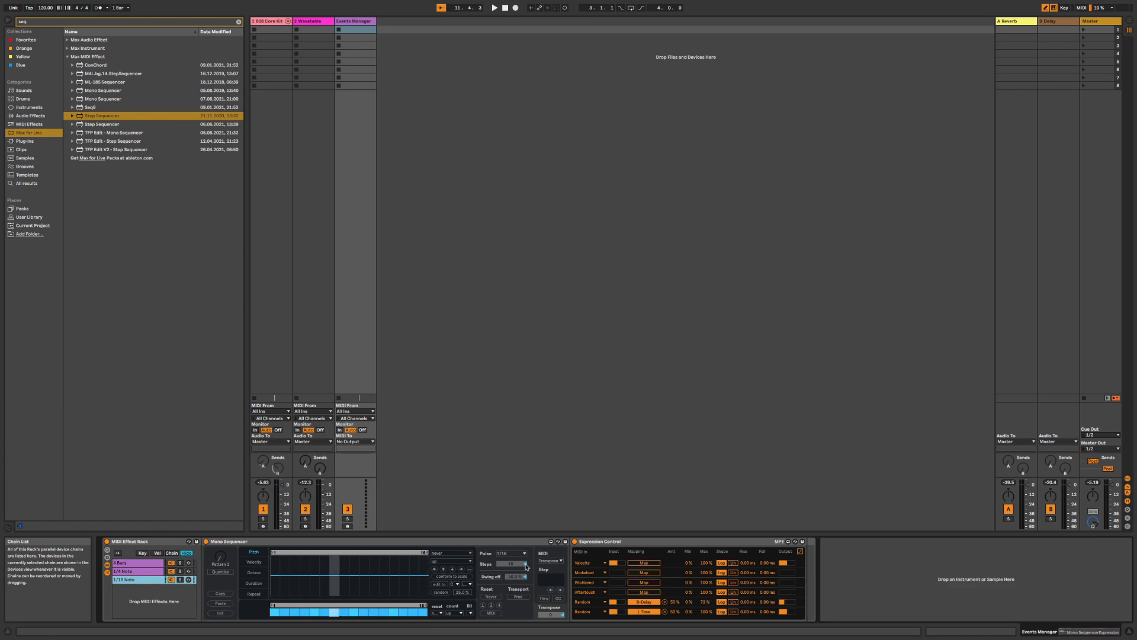
pyautogui.click(605, 572)
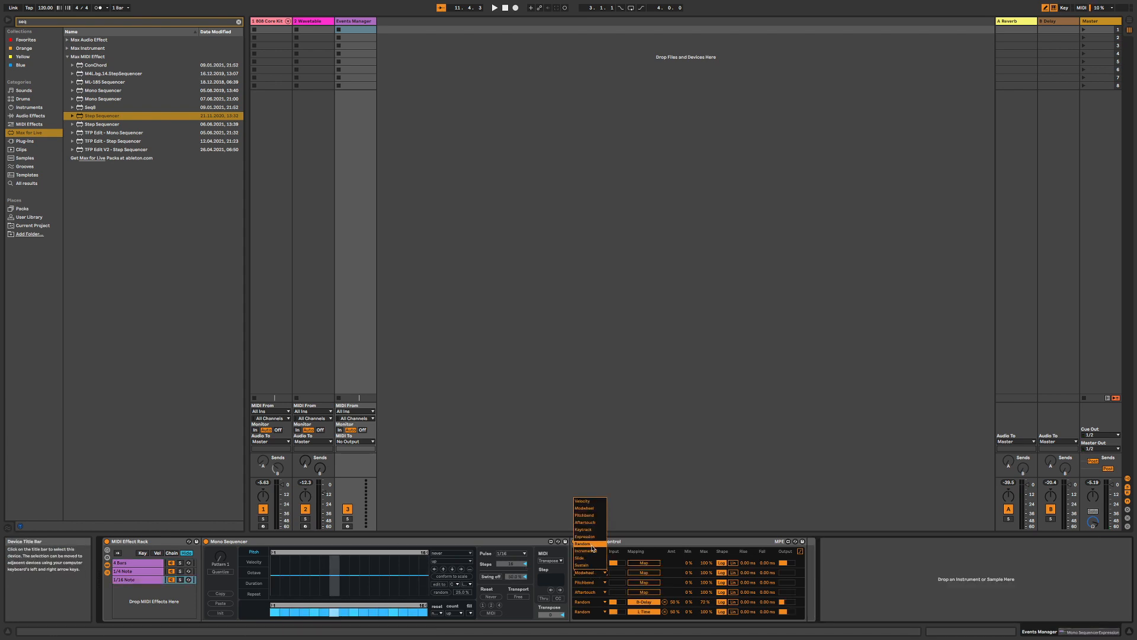
pyautogui.click(592, 547)
pyautogui.click(643, 573)
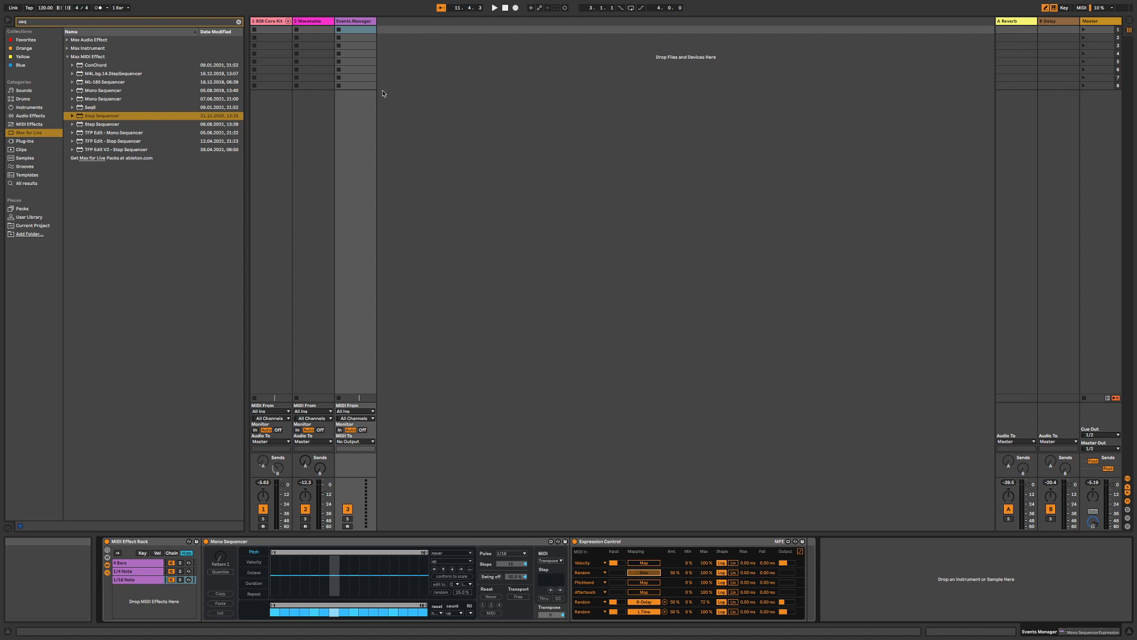
pyautogui.click(306, 22)
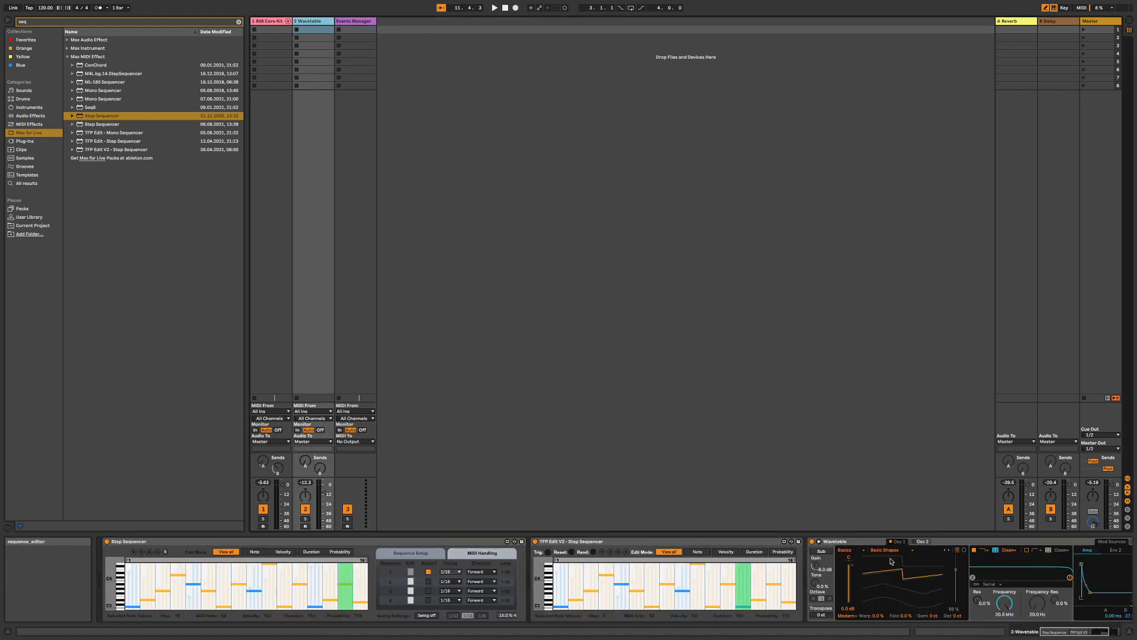
pyautogui.click(1012, 609)
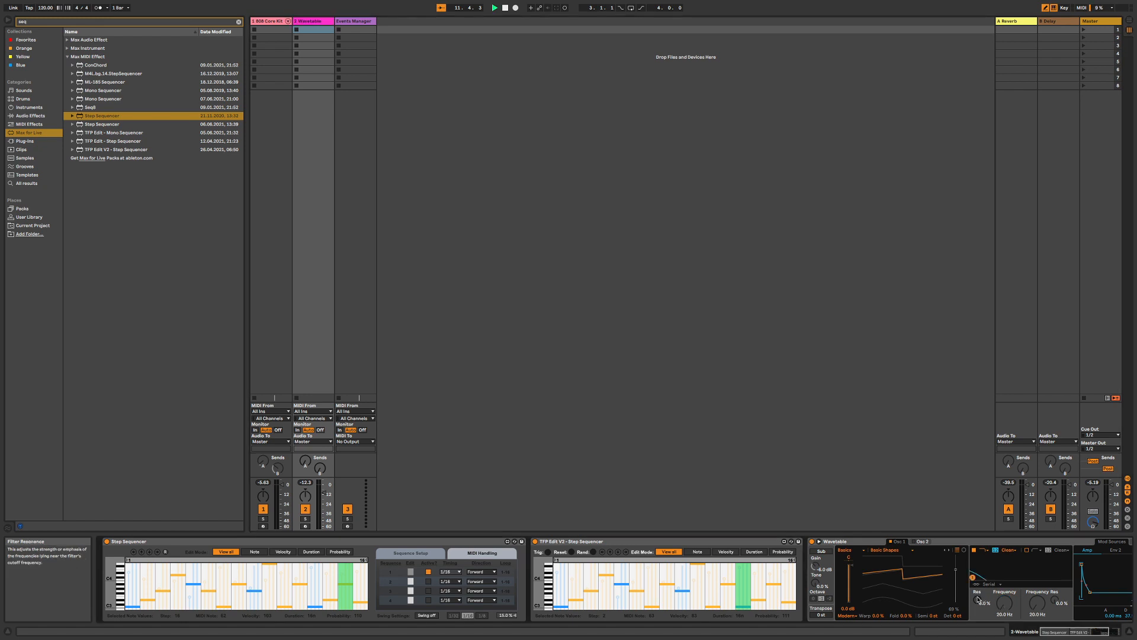
# Play the set and adjust the resonance of Wavetable's first filter, returning to the Events Manager track
pyautogui.press('space')
pyautogui.moveTo(978, 600); pyautogui.dragTo(517, 175)
pyautogui.press('Right')
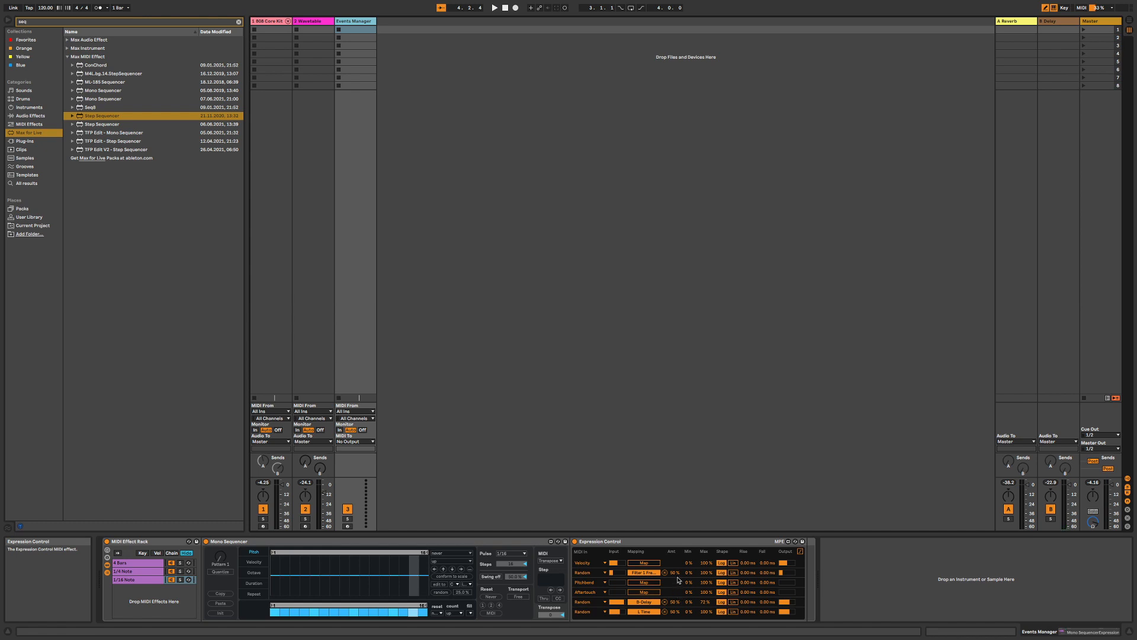
# Set the Filter 1 frequency row's amount to 100 %, raise its minimum and add rise and fall times during playback
pyautogui.moveTo(675, 572)
pyautogui.mouseDown()
pyautogui.moveTo(674, 541)
pyautogui.moveTo(690, 575)
pyautogui.mouseUp()
pyautogui.press('space')
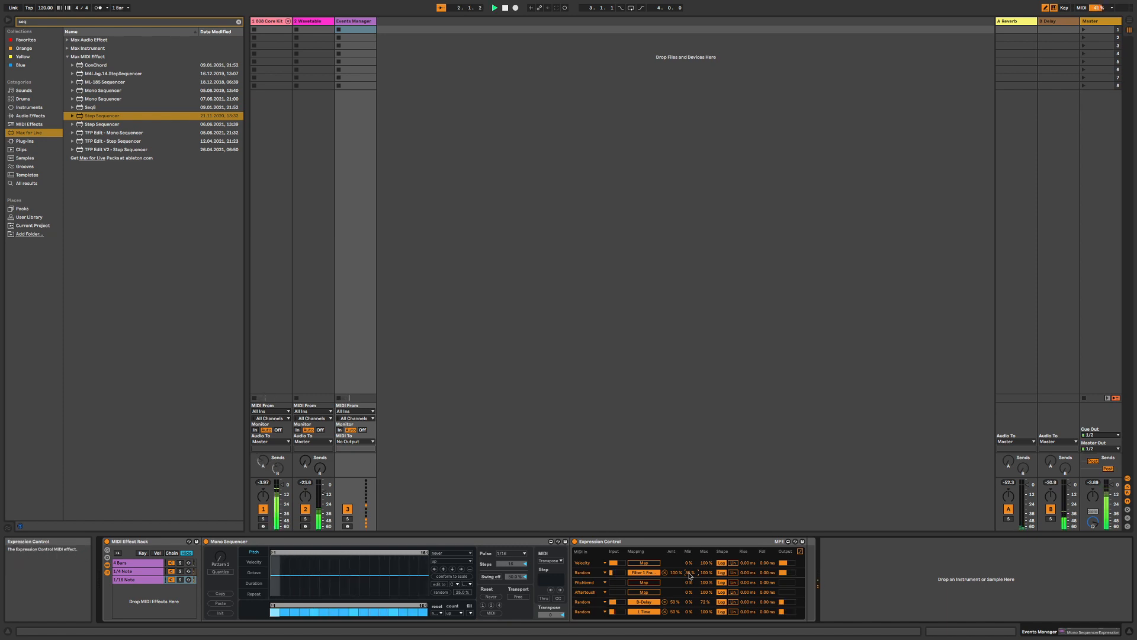
pyautogui.moveTo(689, 575); pyautogui.dragTo(767, 565)
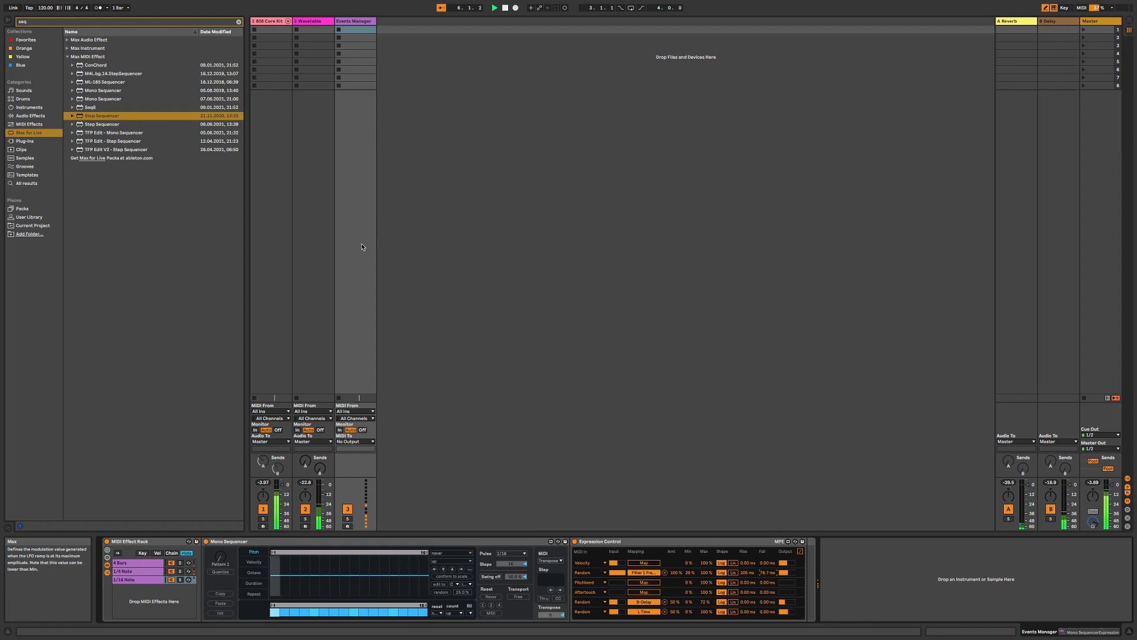
# Show the Events Manager's 4 Bars chain and raise the Wavetable track's Reverb send to -7.5 dB
pyautogui.click(137, 563)
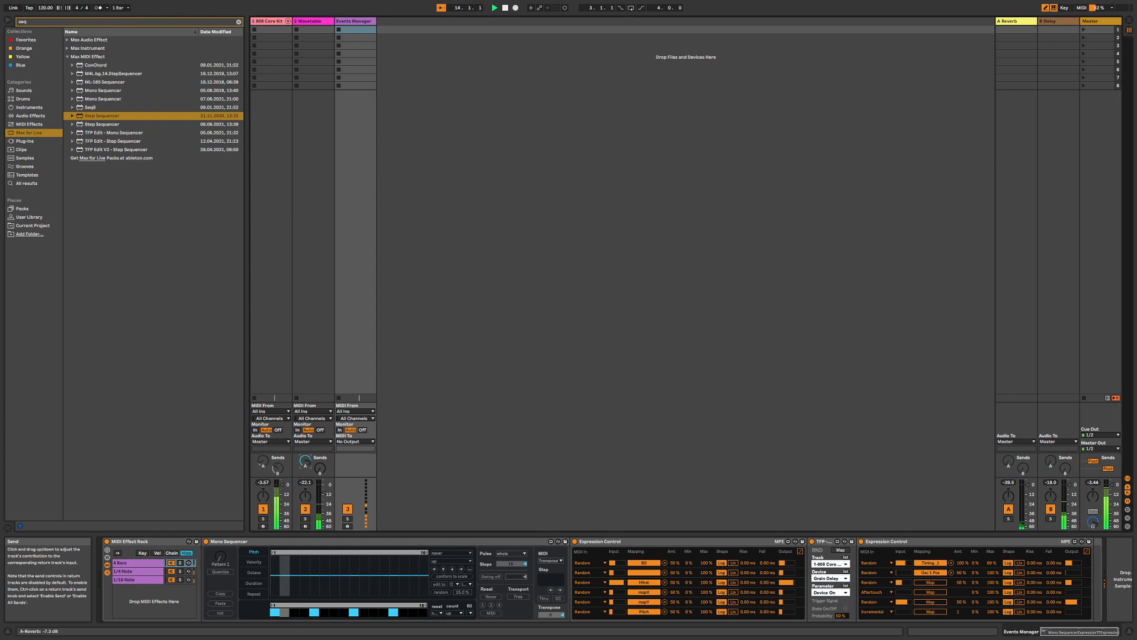
pyautogui.scroll(3, 306, 464)
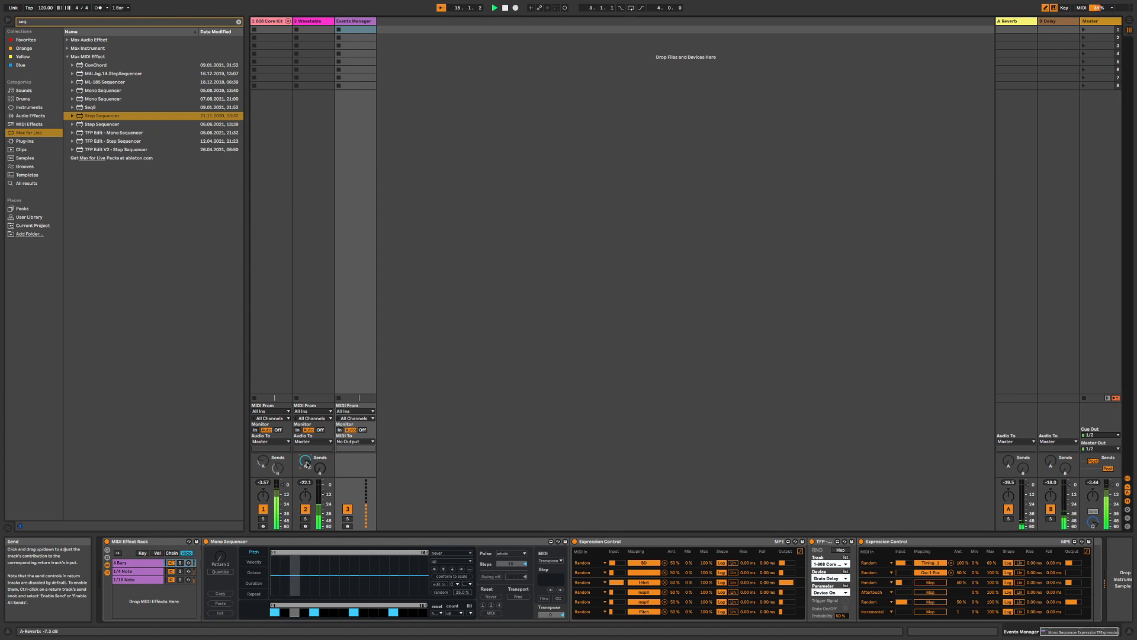
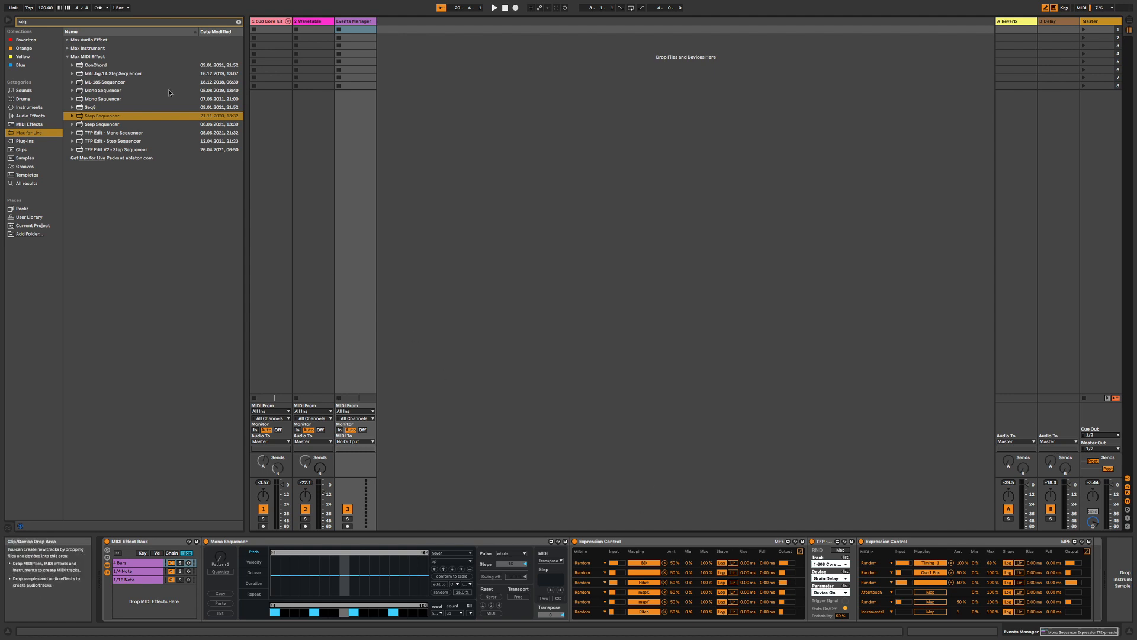
# Open the recent set TFP - Loop Generator Template 20210829.als without saving the untitled set
pyautogui.moveTo(93, 3)
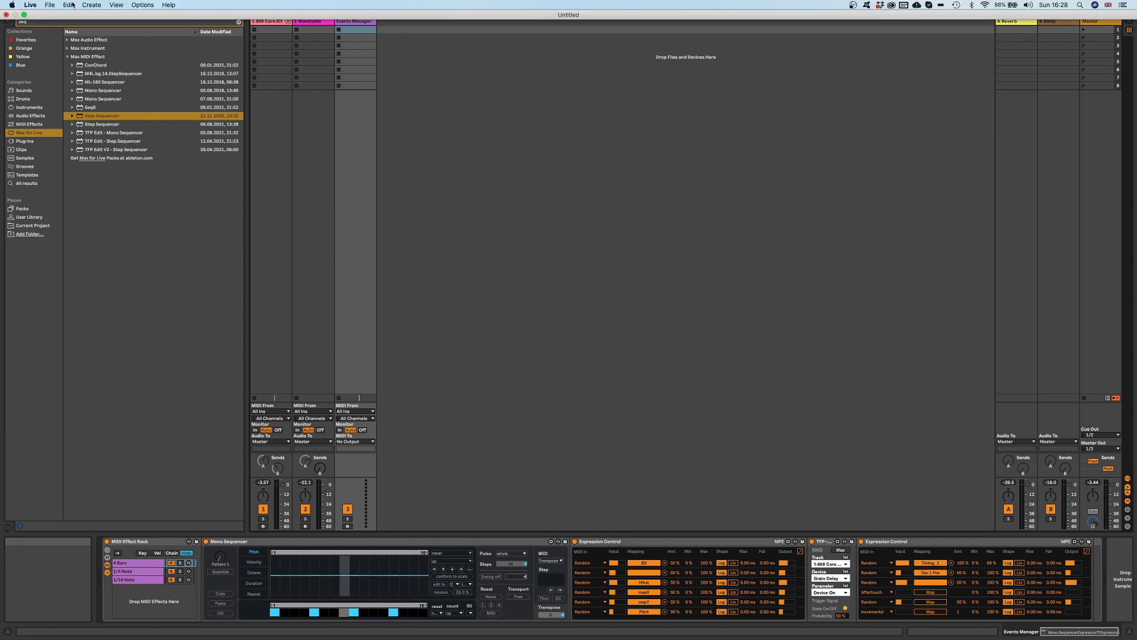
pyautogui.click(49, 4)
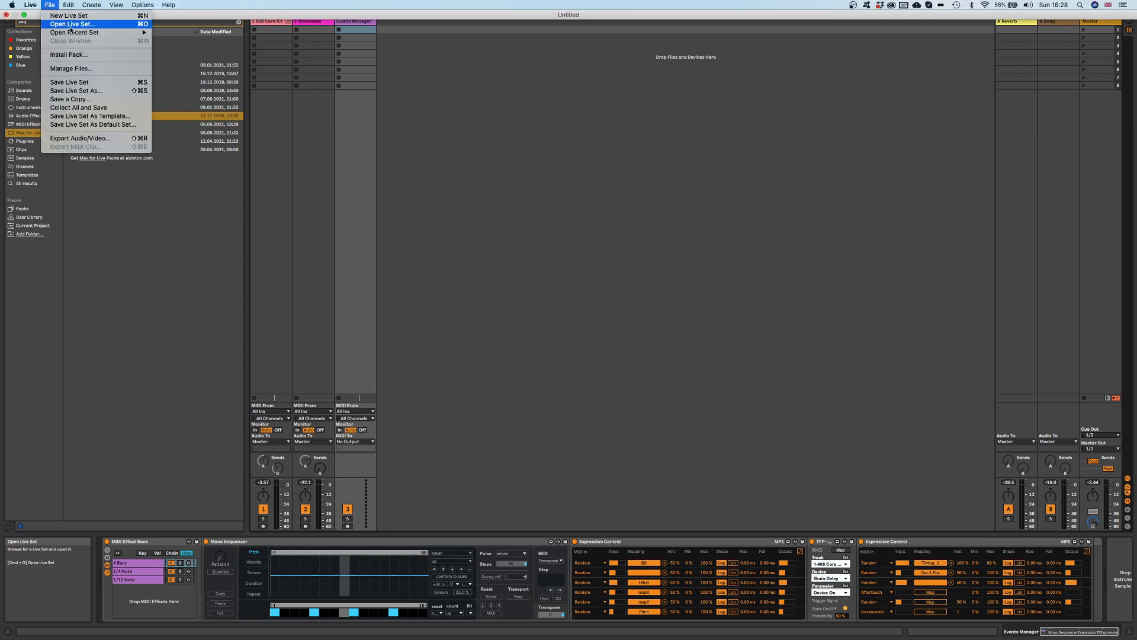
pyautogui.moveTo(72, 32)
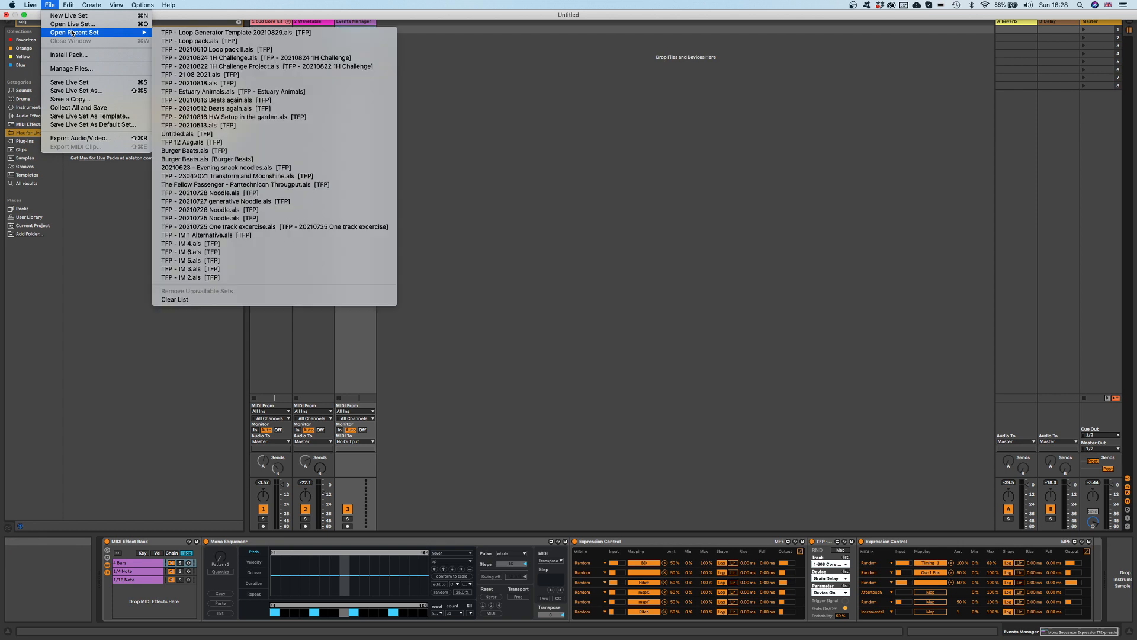
pyautogui.click(195, 32)
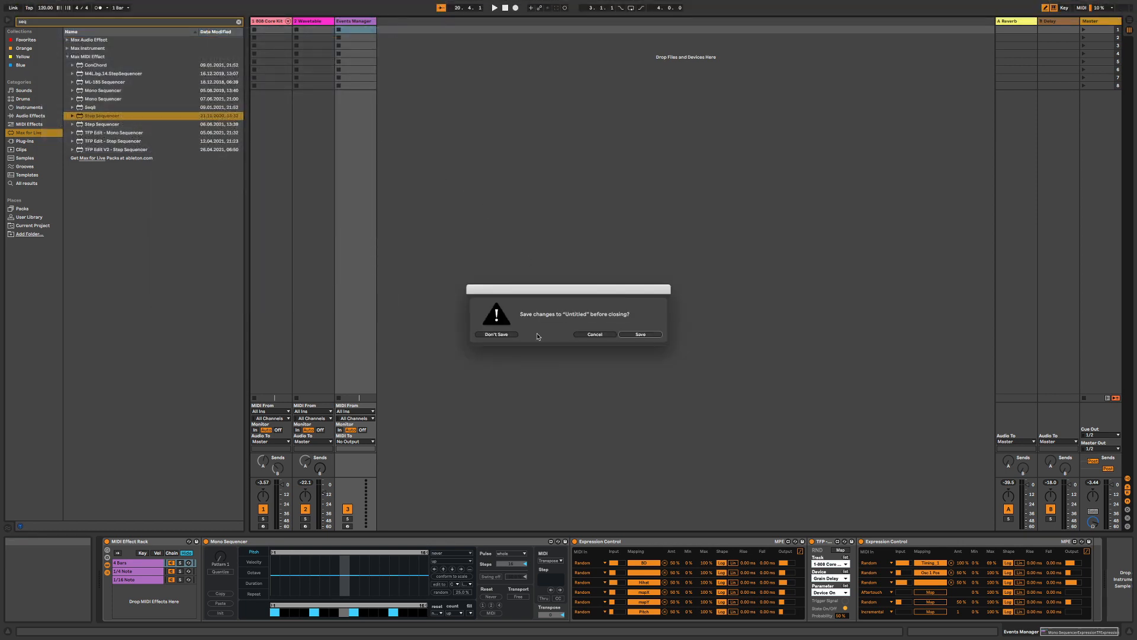
pyautogui.click(495, 335)
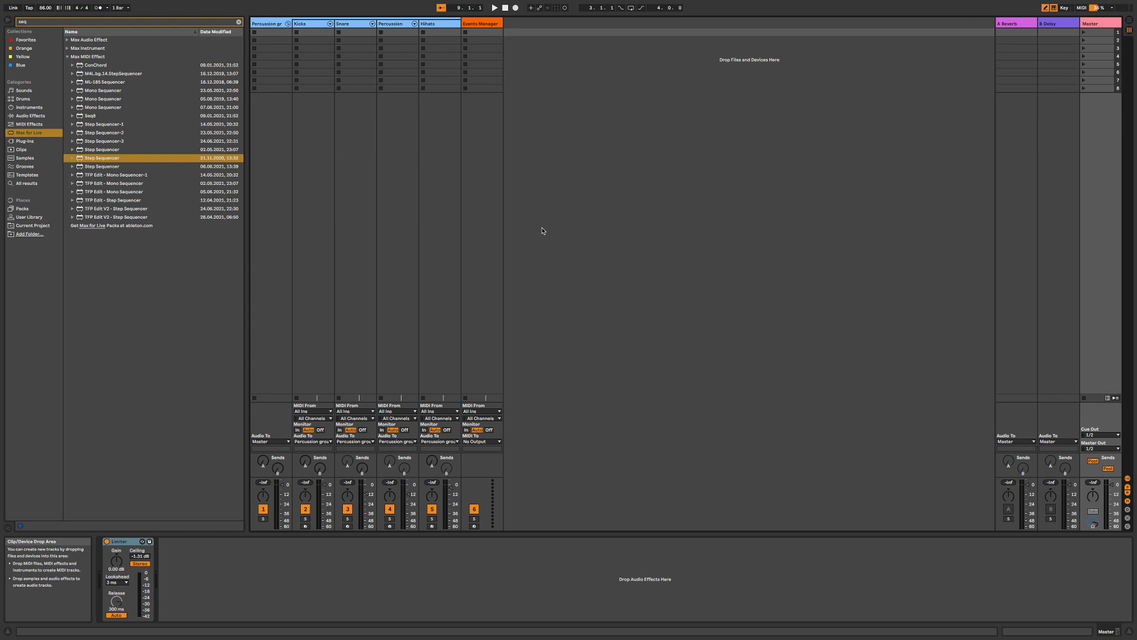
# Play the loop generator set, raise its tempo to 129 BPM and listen to it again
pyautogui.press('space')
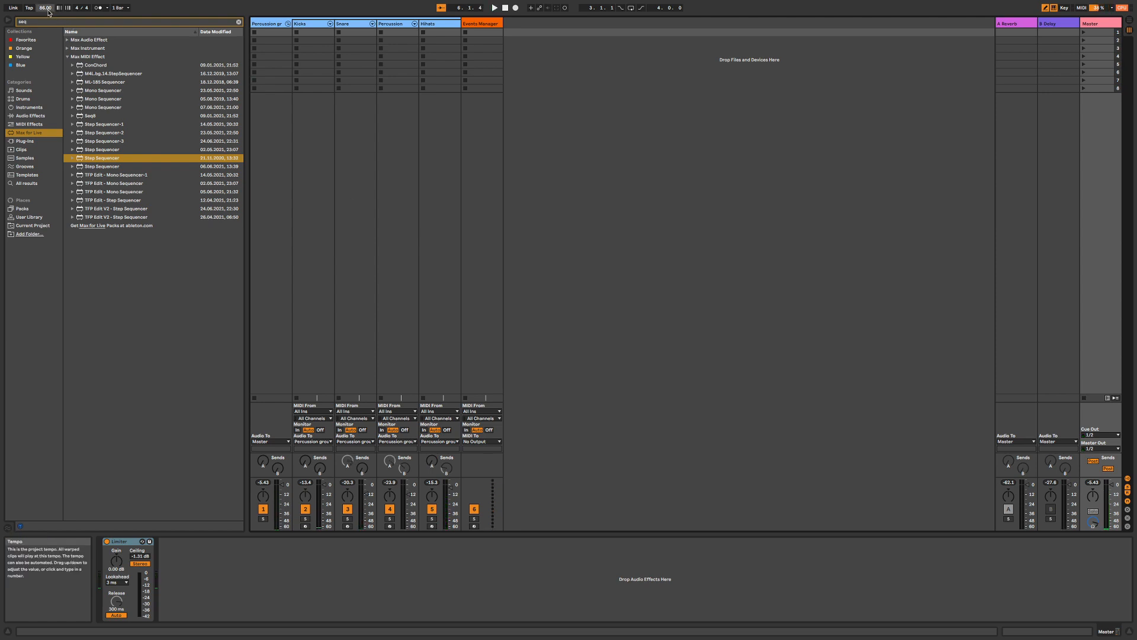
pyautogui.moveTo(46, 9); pyautogui.dragTo(47, 0)
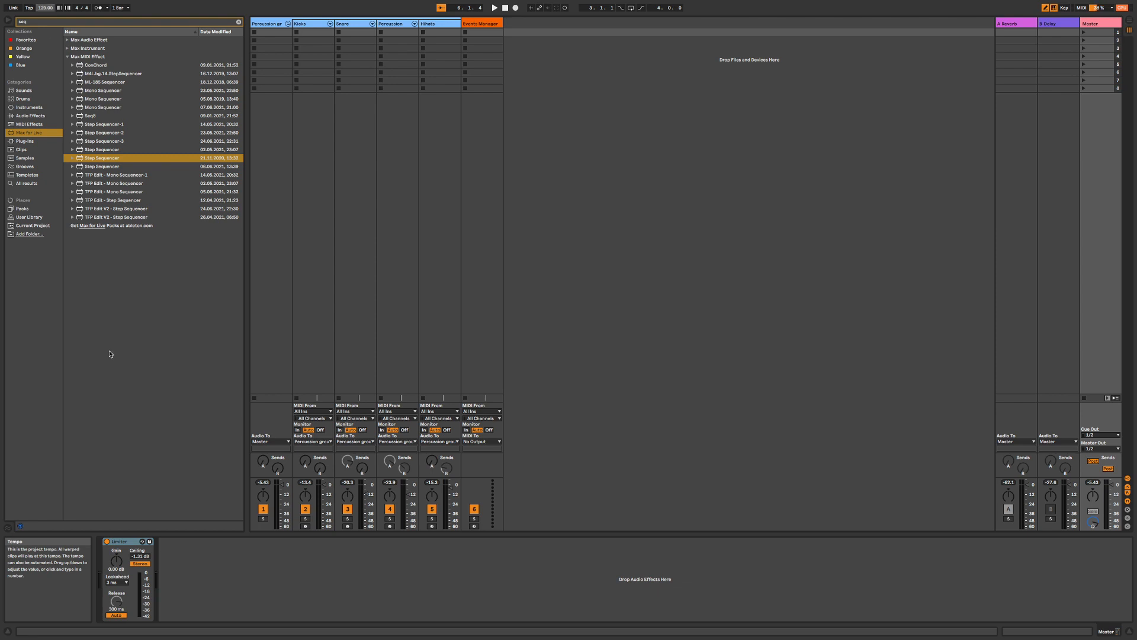
pyautogui.click(146, 385)
pyautogui.press('space')
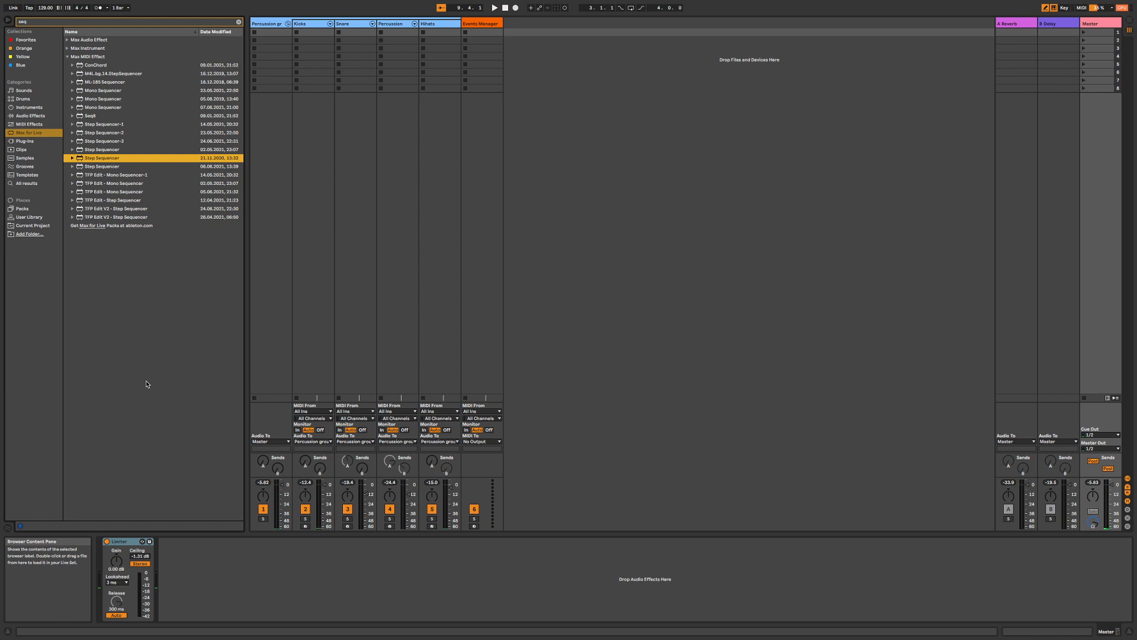
# Show the Events Manager track's rack and inspect its 1 Bar and 2 Bars chains
pyautogui.click(483, 24)
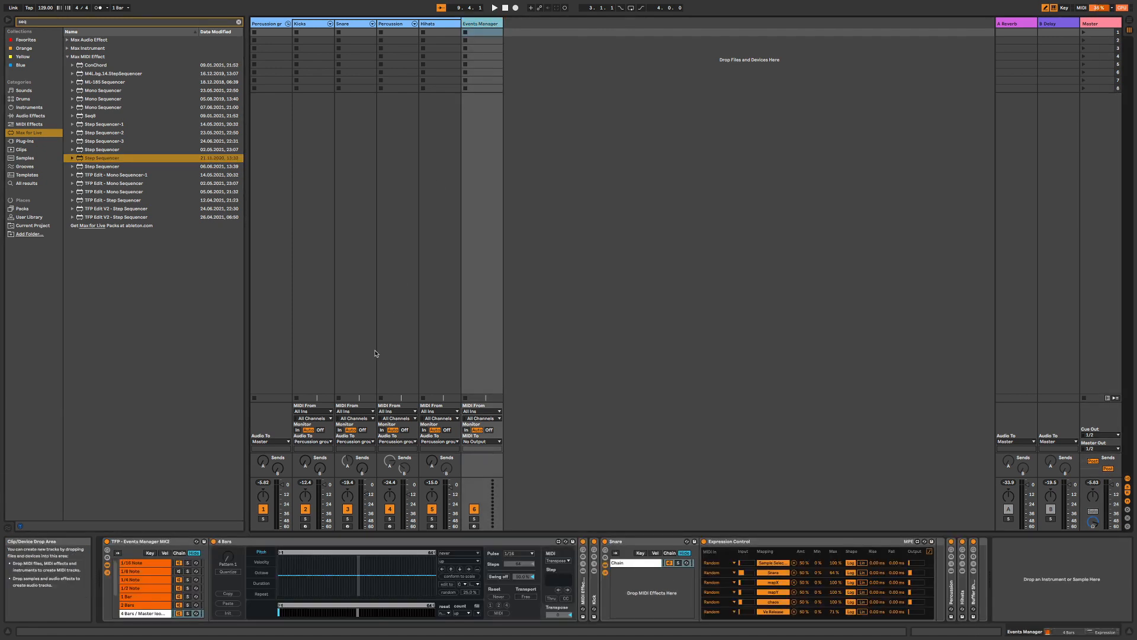
pyautogui.scroll(-3, 145, 598)
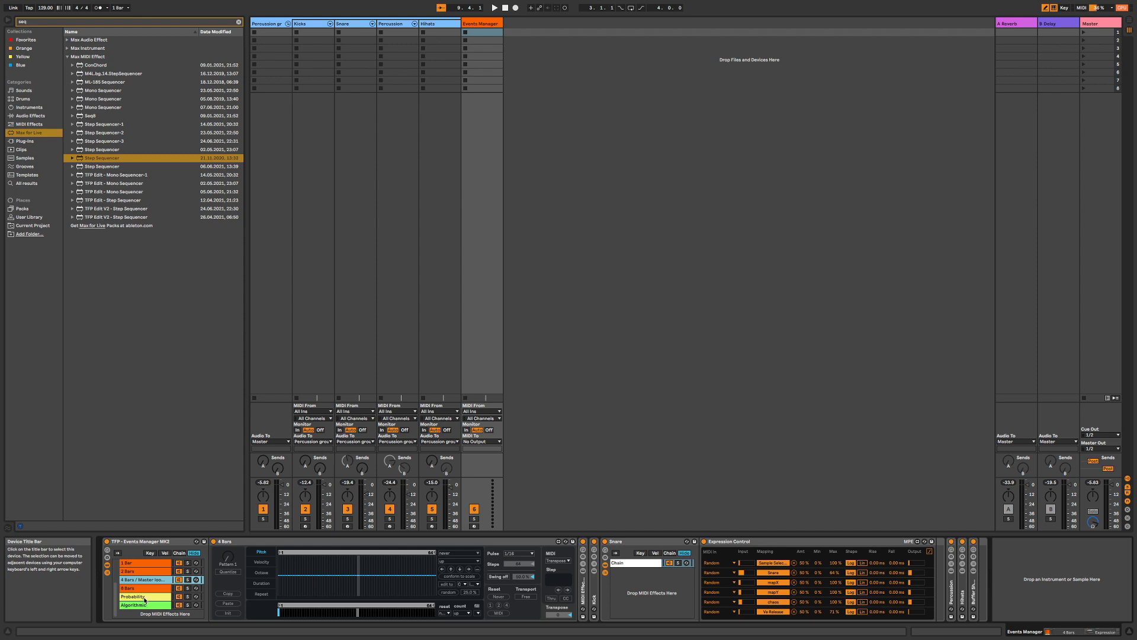
pyautogui.scroll(3, 143, 587)
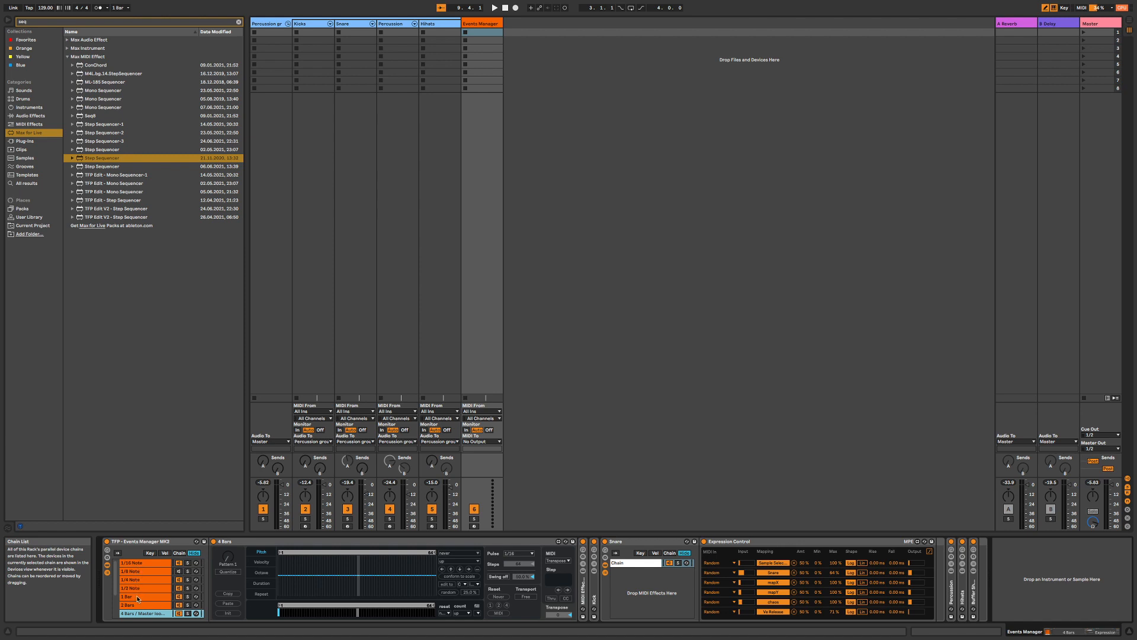
pyautogui.click(137, 598)
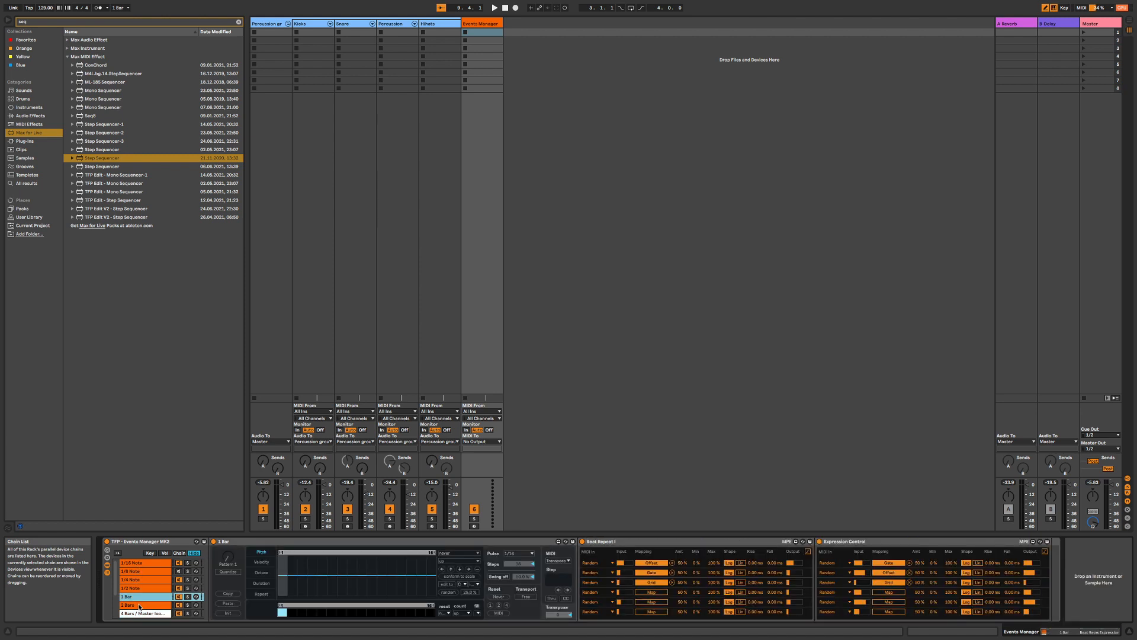
pyautogui.click(139, 605)
pyautogui.scroll(-1, 140, 607)
pyautogui.scroll(-3, 140, 607)
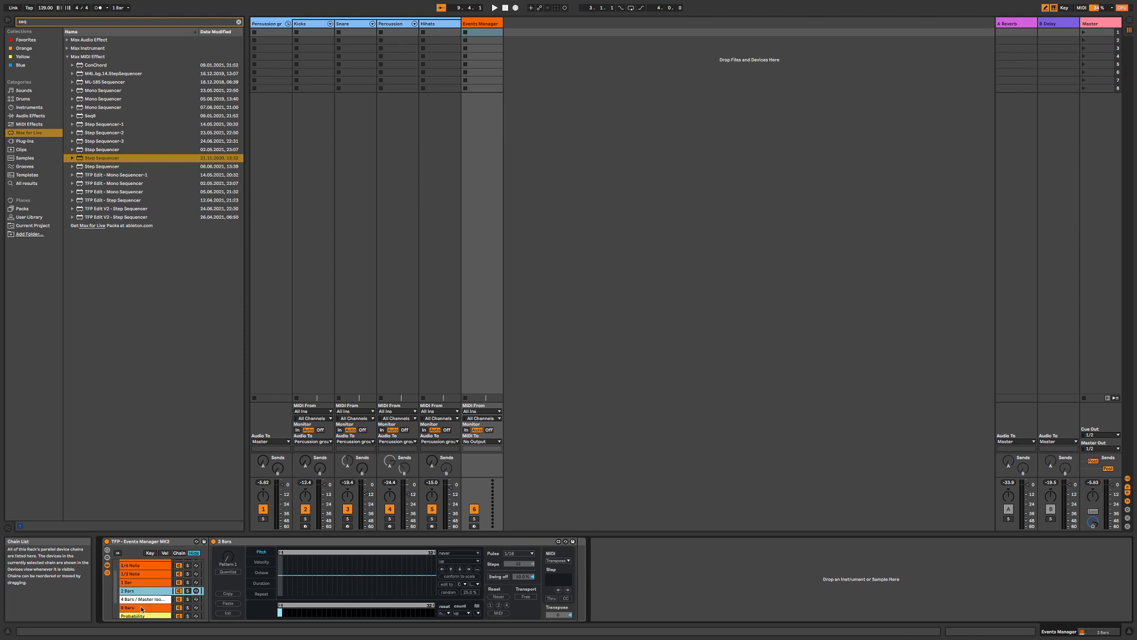
# Inspect the rack's Probability, Algorithms and 8 Bars chains, returning to the 4 Bars / Master loop length chain
pyautogui.click(136, 600)
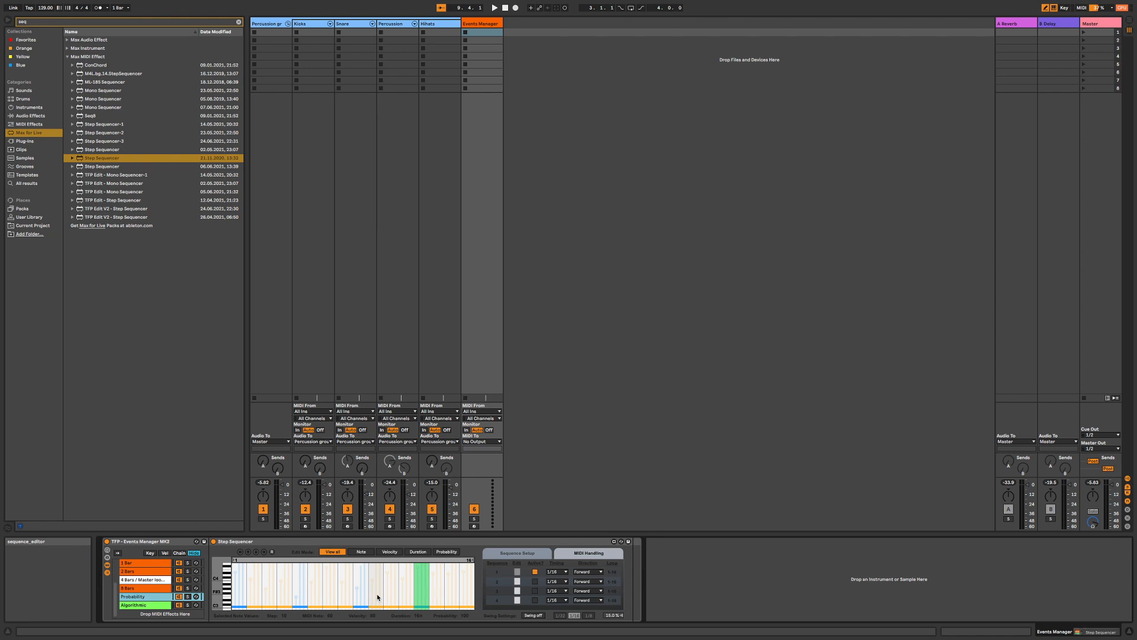
pyautogui.click(152, 604)
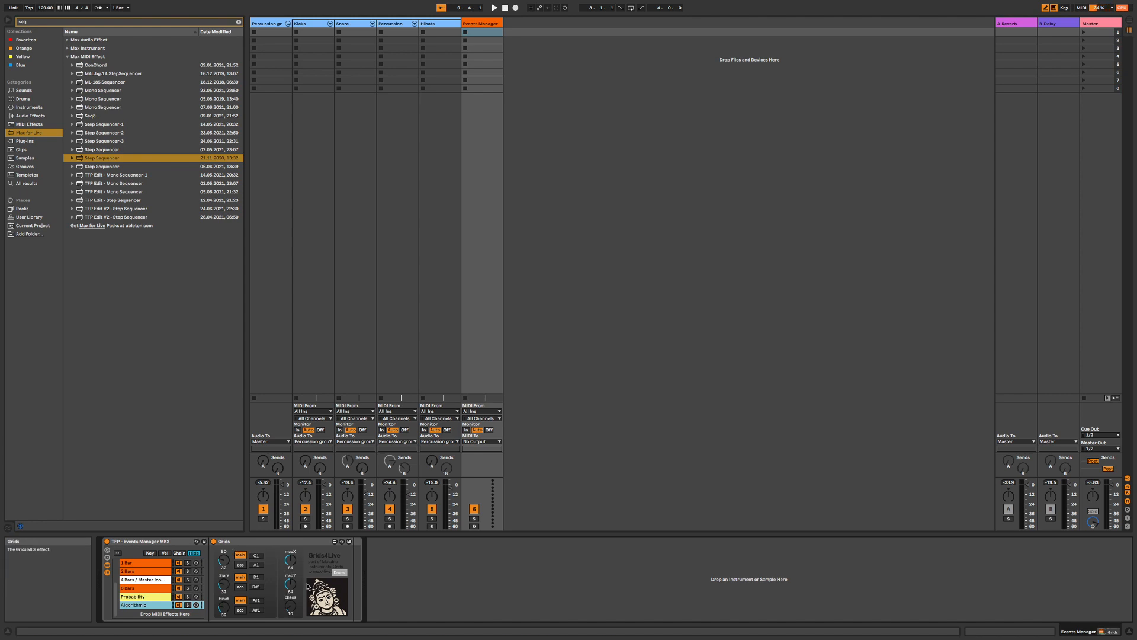
pyautogui.click(147, 590)
pyautogui.click(146, 580)
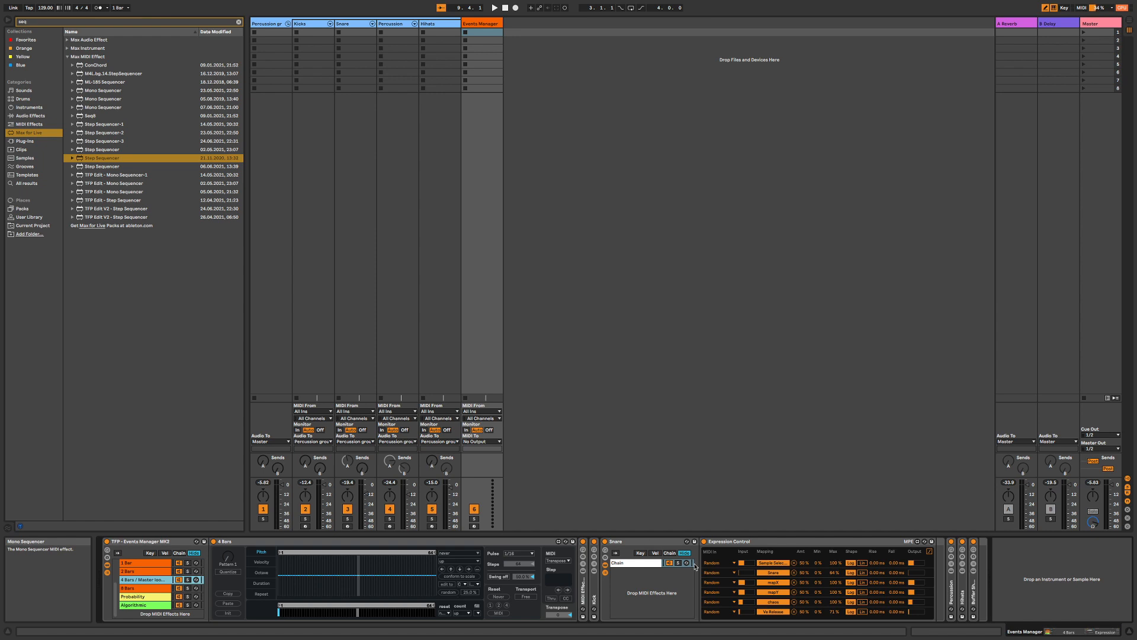
# Unfold the Buffer Shuffler rack in the 4 Bars chain and examine its trigger devices and Expression Control
pyautogui.click(975, 595)
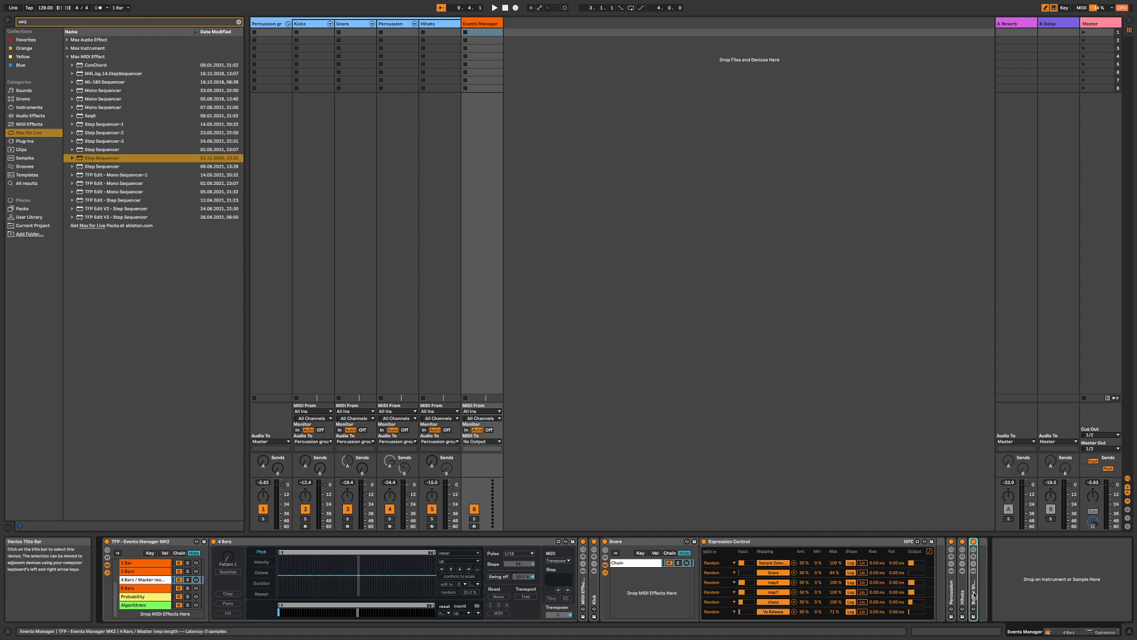
pyautogui.doubleClick(974, 594)
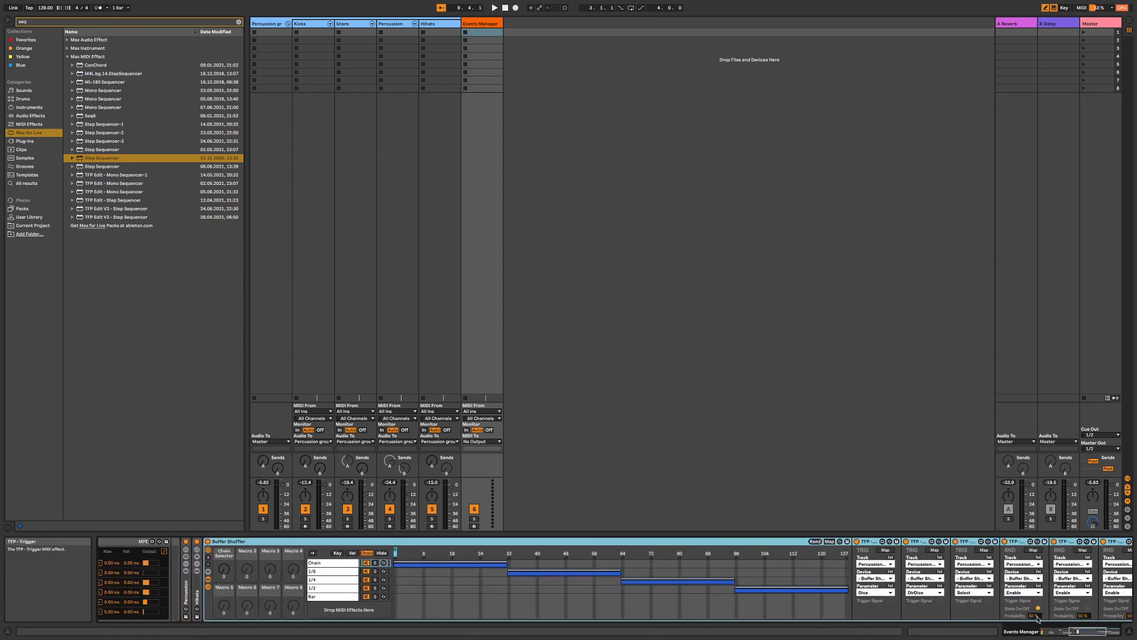
pyautogui.hscroll(5, 1038, 618)
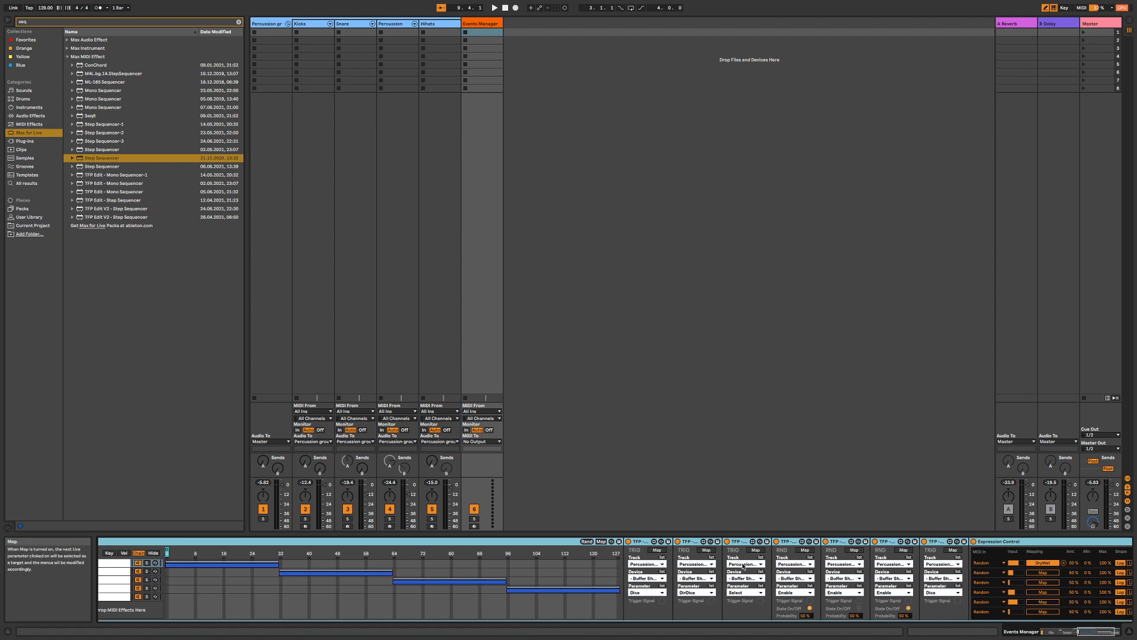
pyautogui.hscroll(-20, 744, 567)
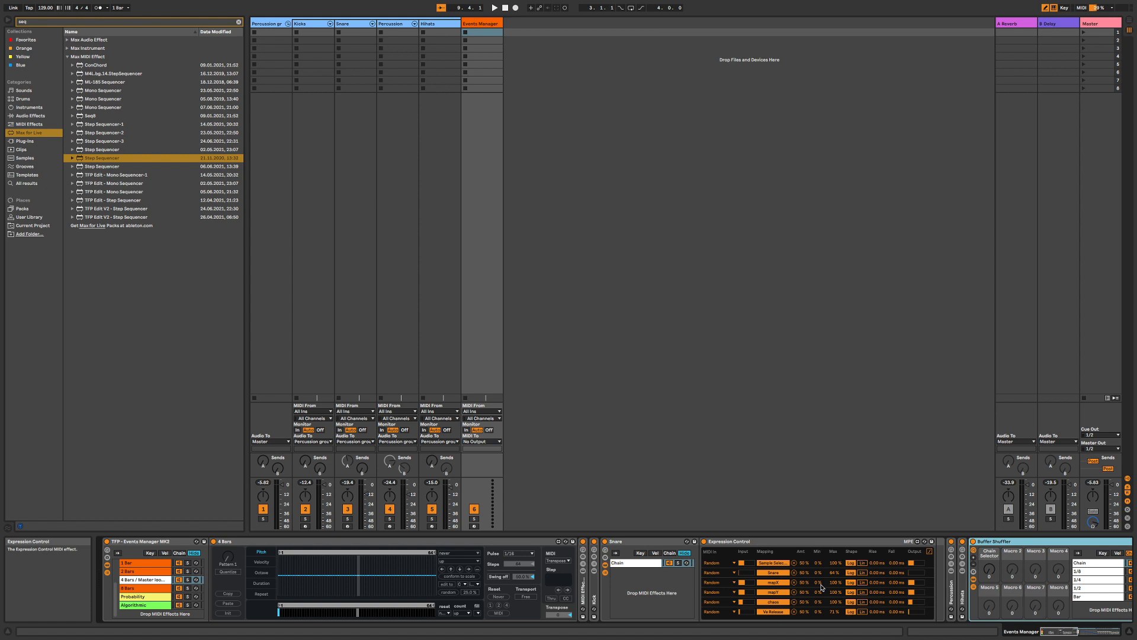
# Insert a MIDI track and load TFP - Events Manager MK2.adg onto it, searching the User Library for "tfp - eve"
pyautogui.rightClick(582, 216)
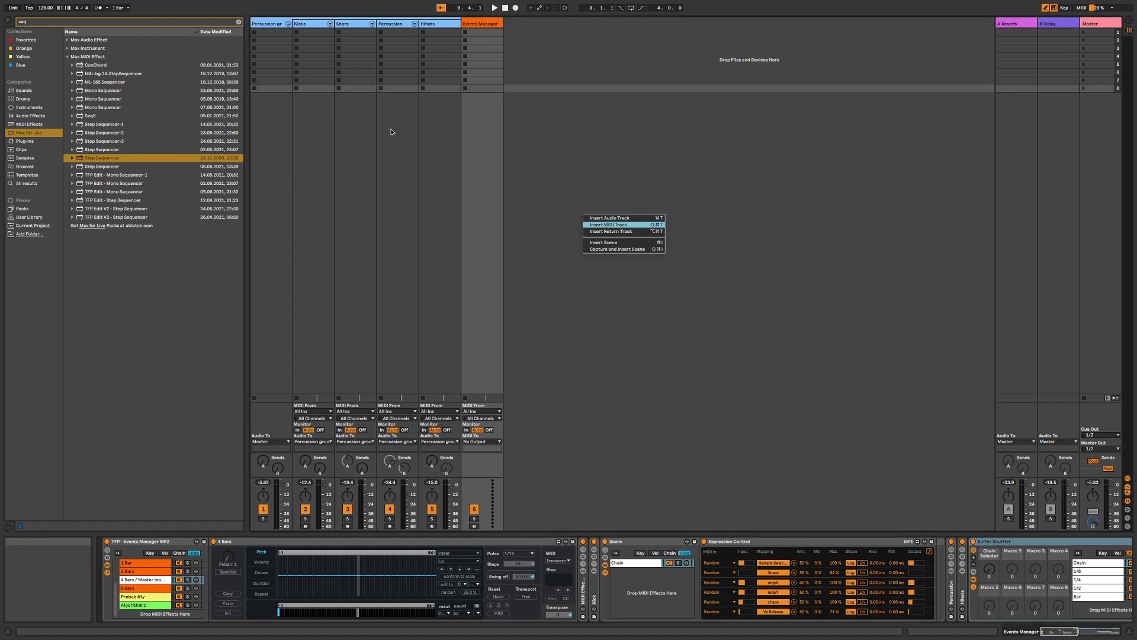
pyautogui.press('super+shift+t')
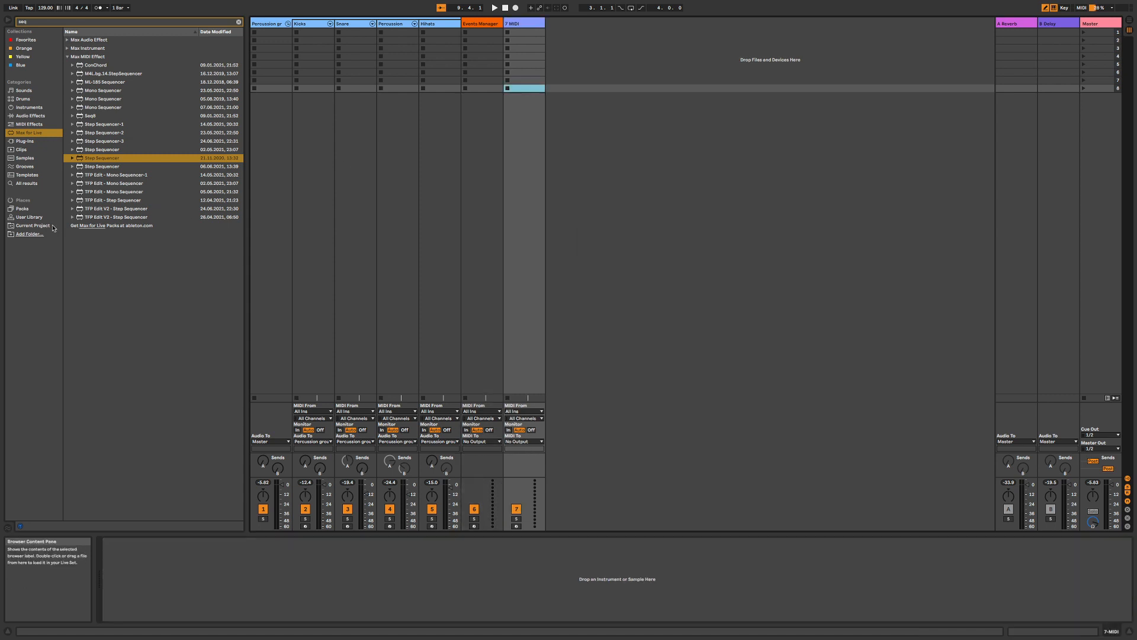
pyautogui.click(31, 217)
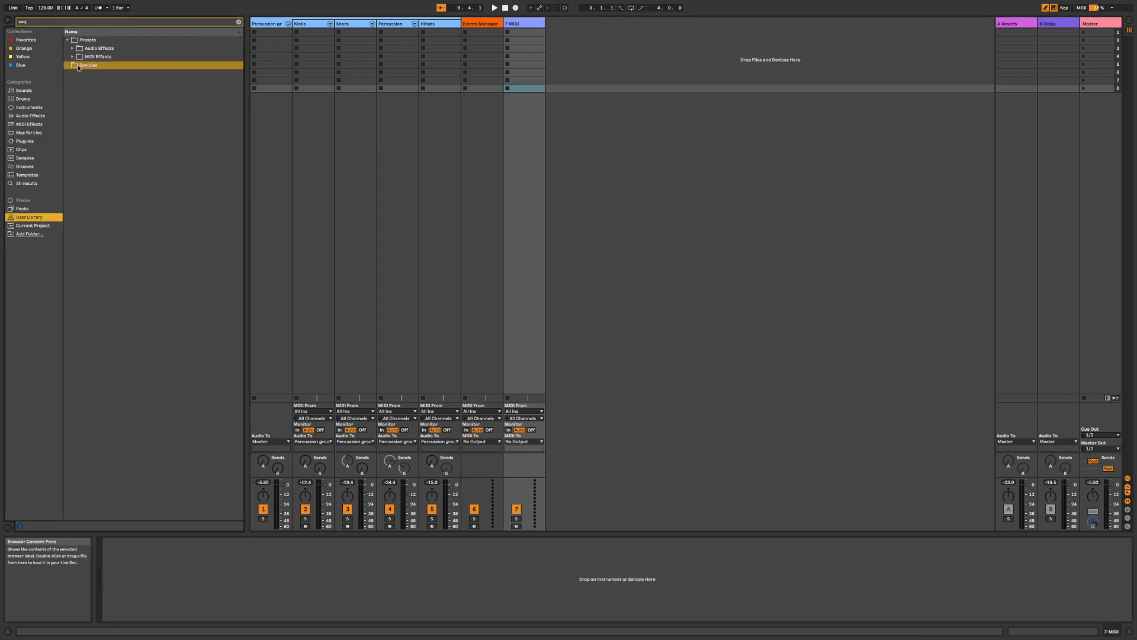
pyautogui.click(62, 23)
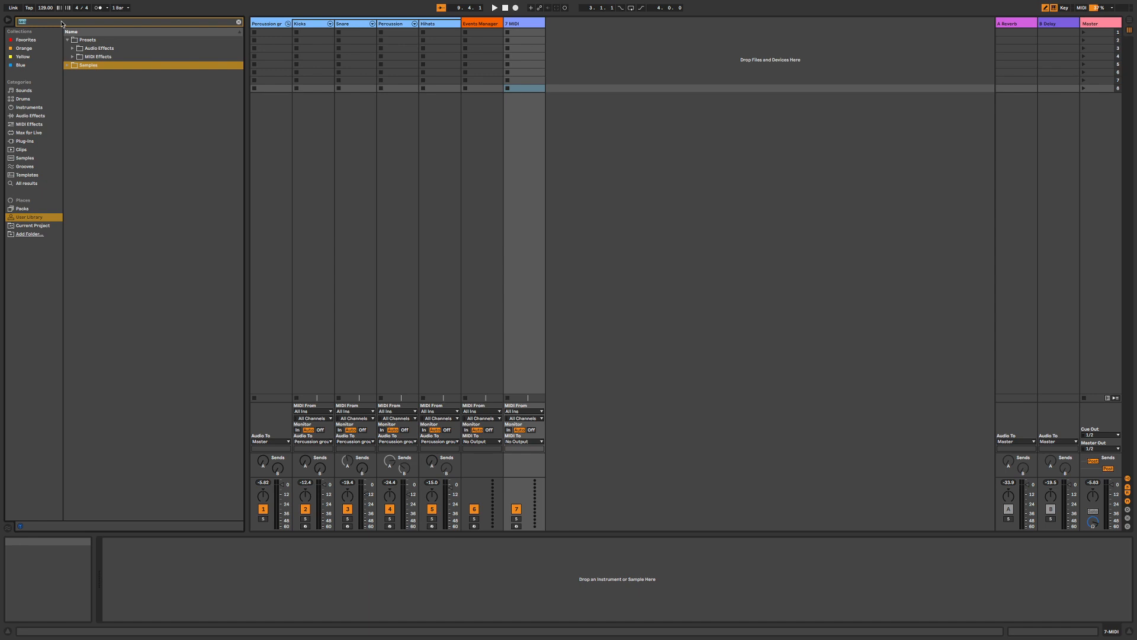
pyautogui.write('tfp')
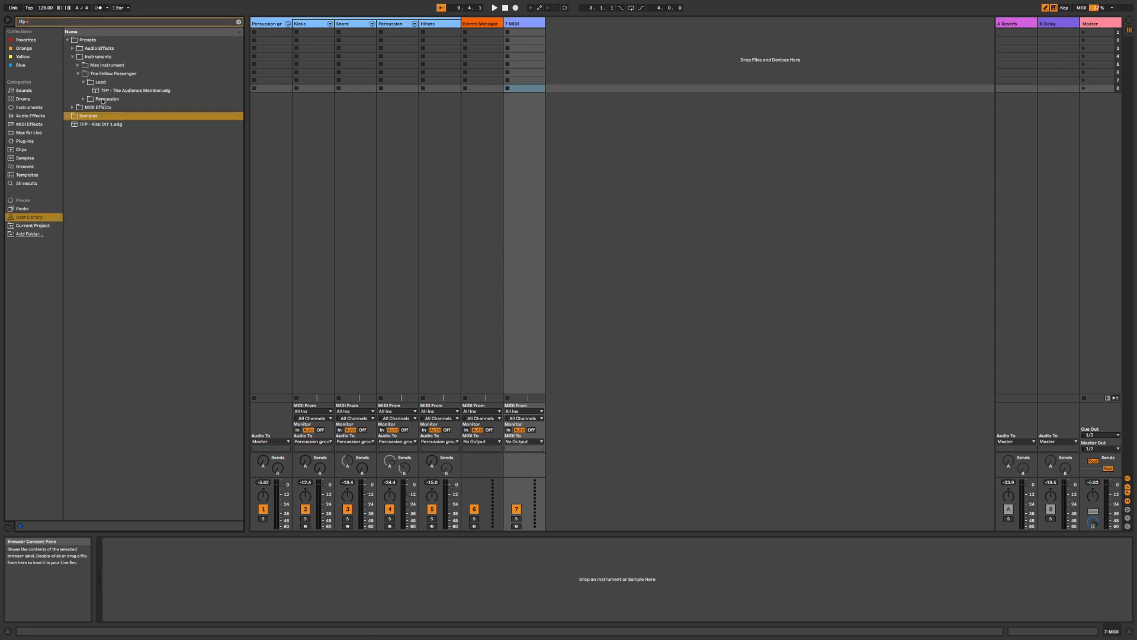
pyautogui.write(' - eve')
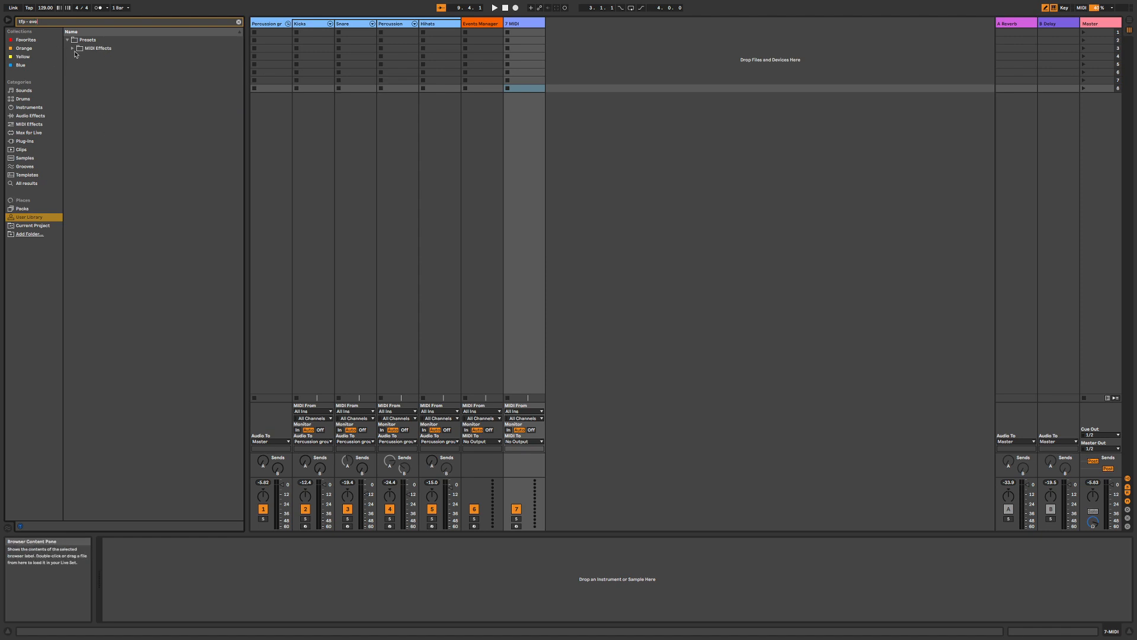
pyautogui.click(100, 66)
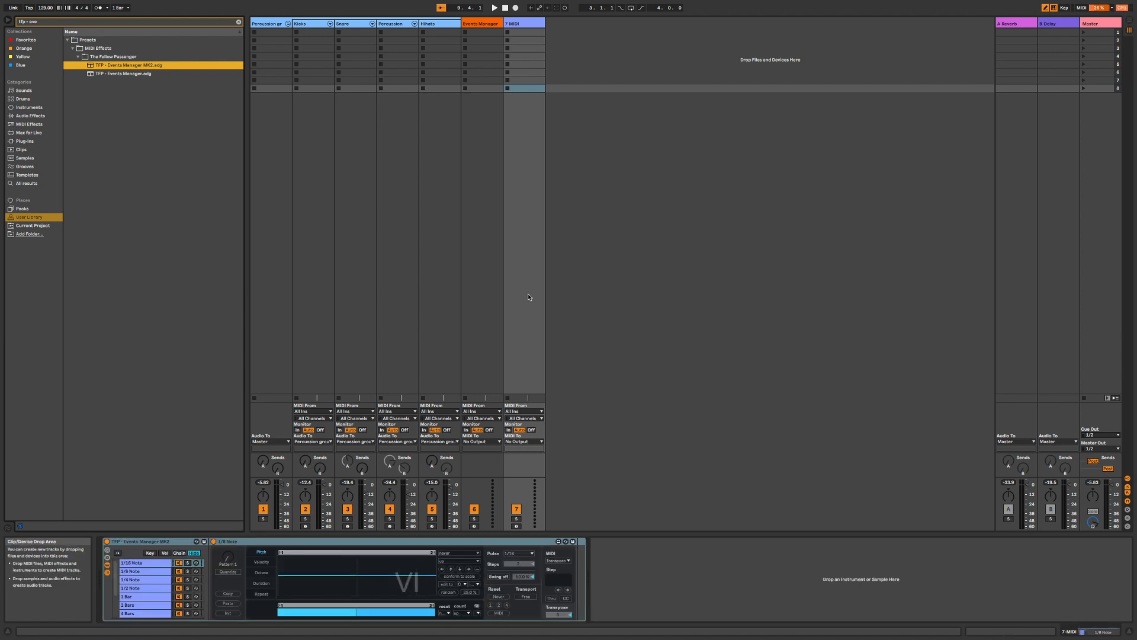
# Look through the new rack's Algorithms, Probability, 8 Bars and 2 Bars chains, and delete the 7 MIDI track
pyautogui.scroll(-2, 134, 597)
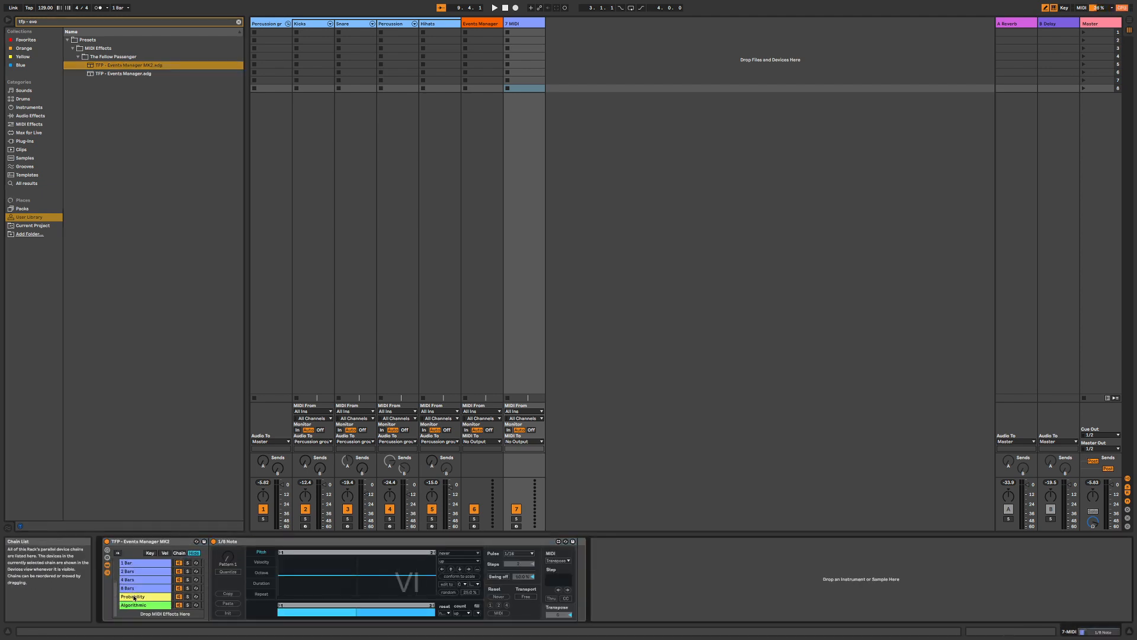
pyautogui.click(134, 605)
pyautogui.click(134, 596)
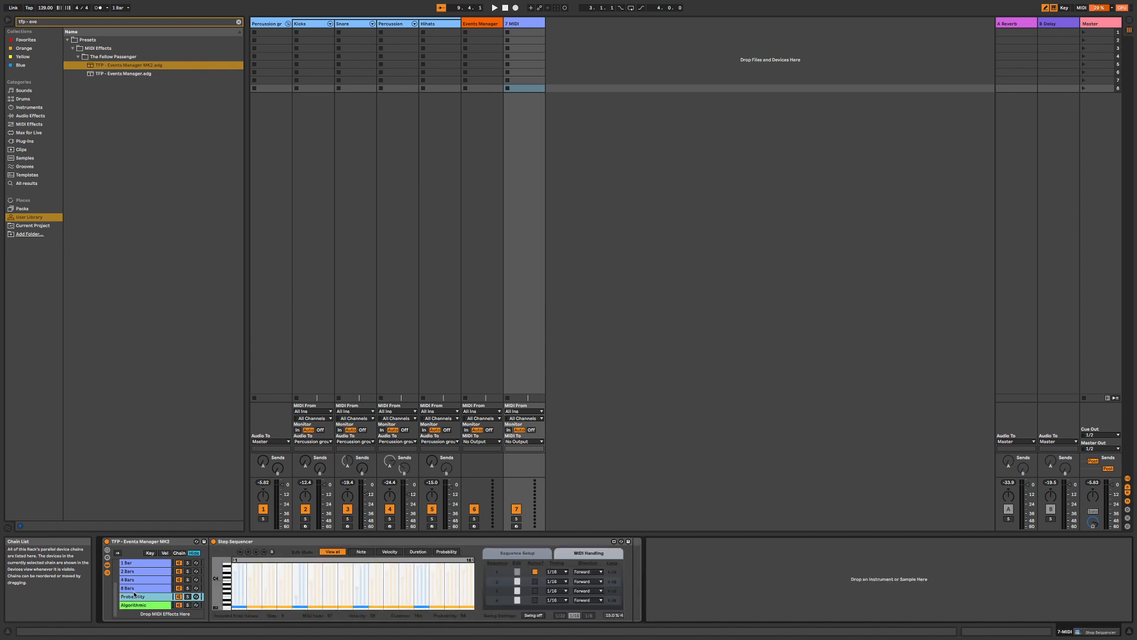
pyautogui.click(135, 588)
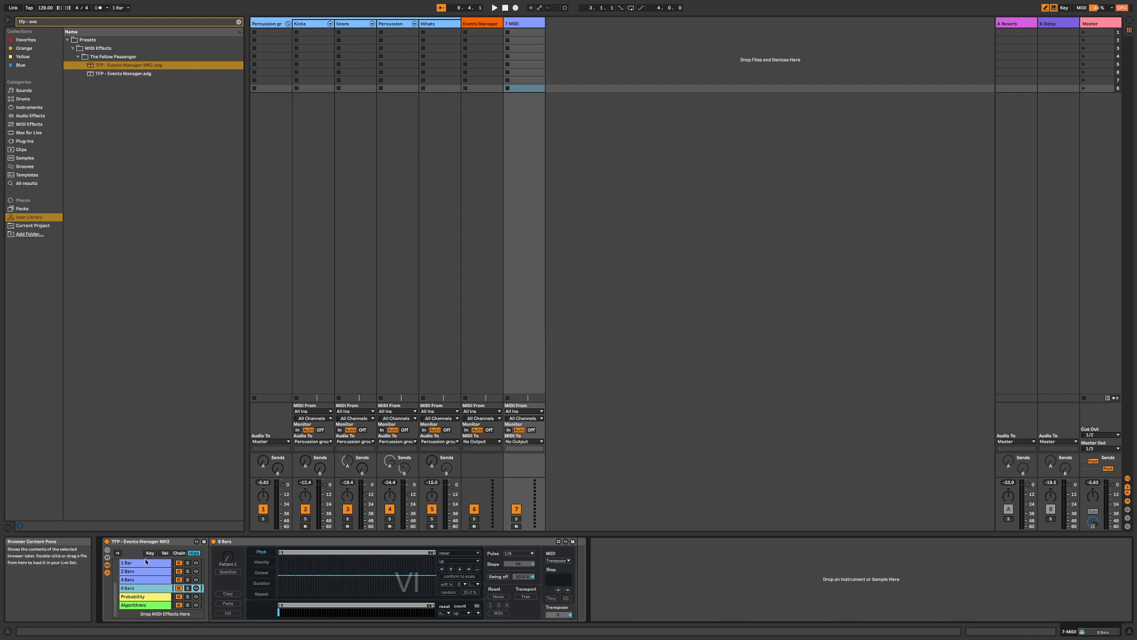
pyautogui.click(145, 572)
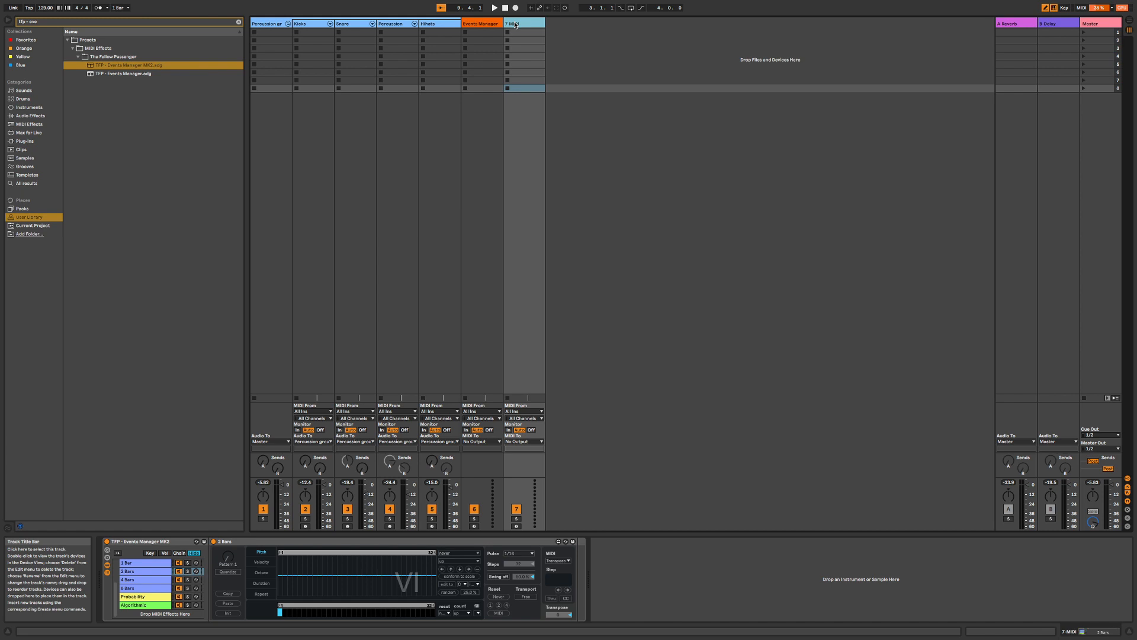
pyautogui.press('Delete')
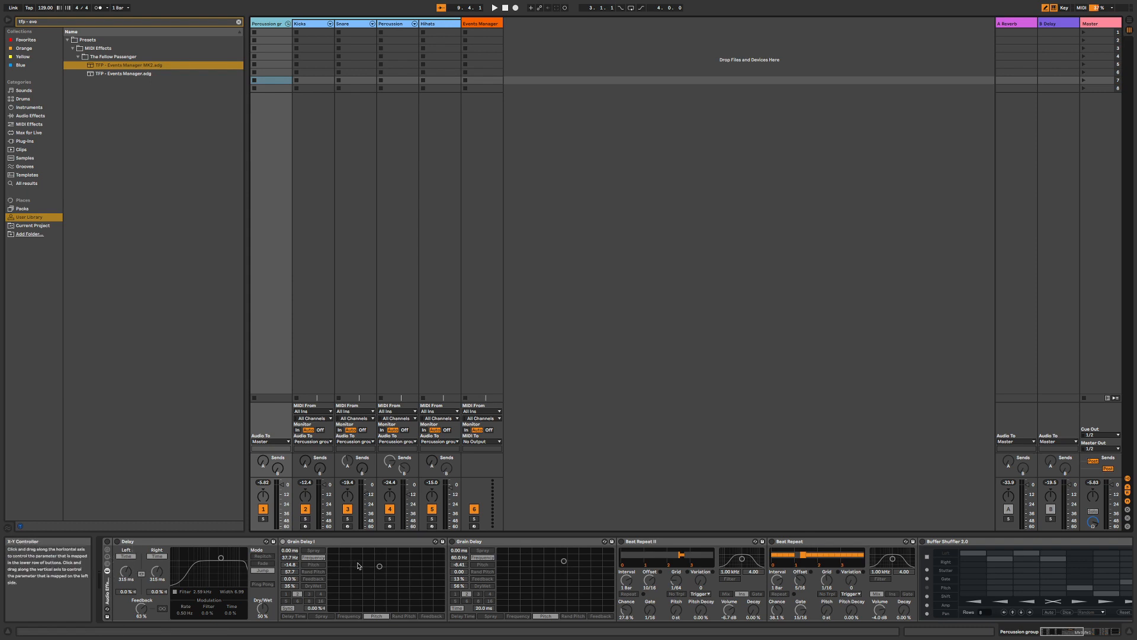
# Examine the Percussion group's effects, from the Grain Delays through Beat Repeat and Buffer Shuffler to Drum Buss
pyautogui.scroll(-6, 472, 590)
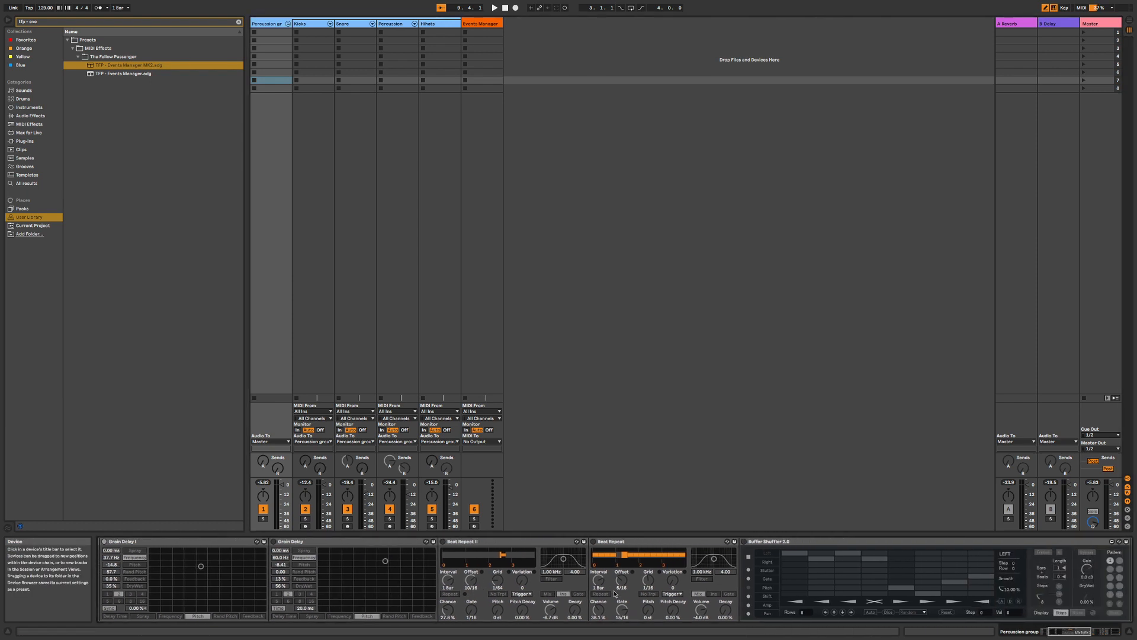
pyautogui.scroll(-5, 614, 593)
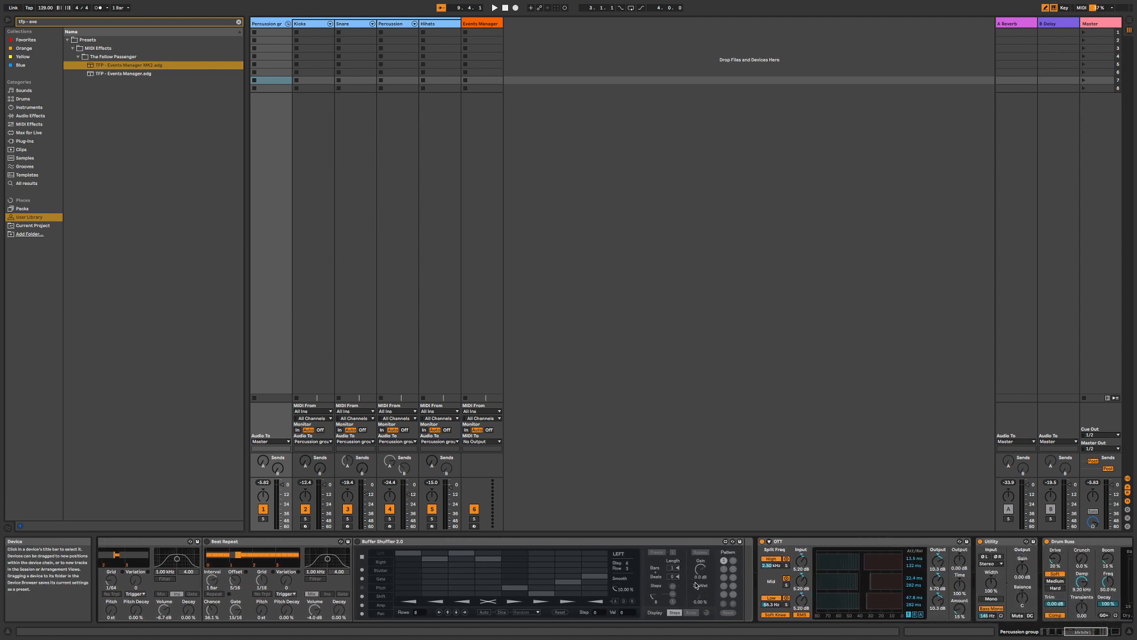
# Examine the Percussion group's effects and the Kicks and Snare tracks' devices, and audition the set with a short playback
pyautogui.scroll(11, 697, 585)
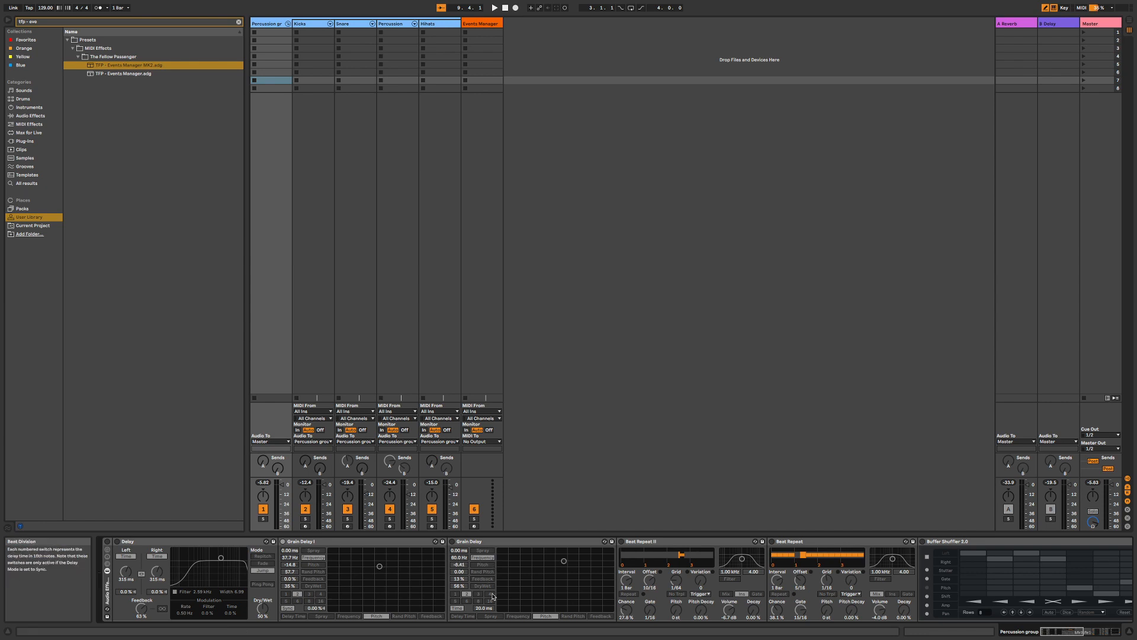
pyautogui.click(310, 26)
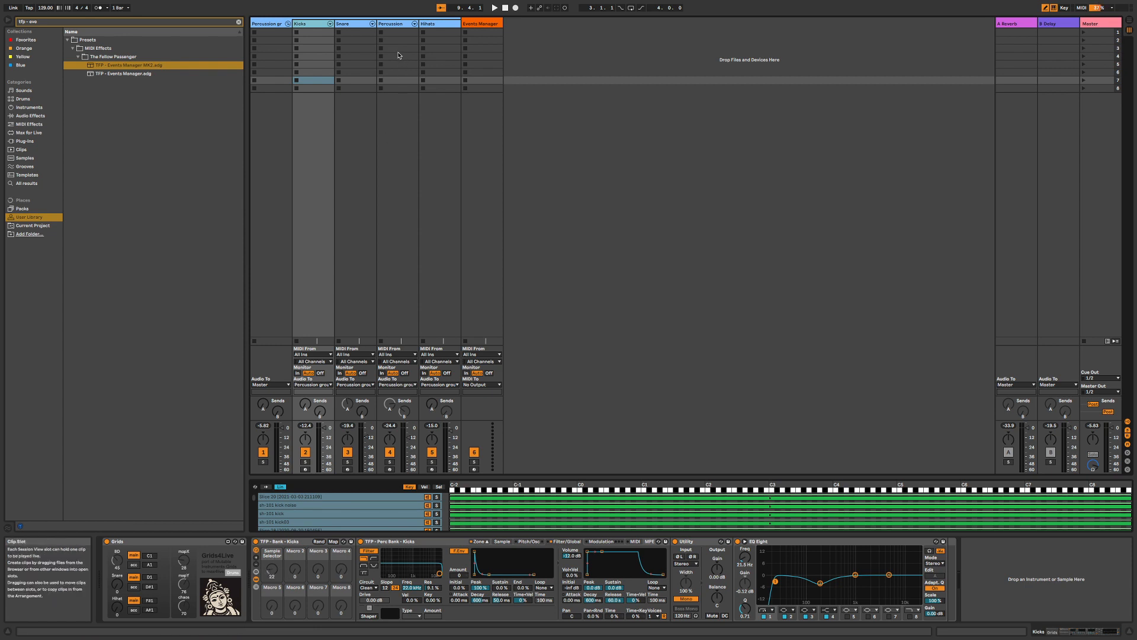
pyautogui.click(360, 26)
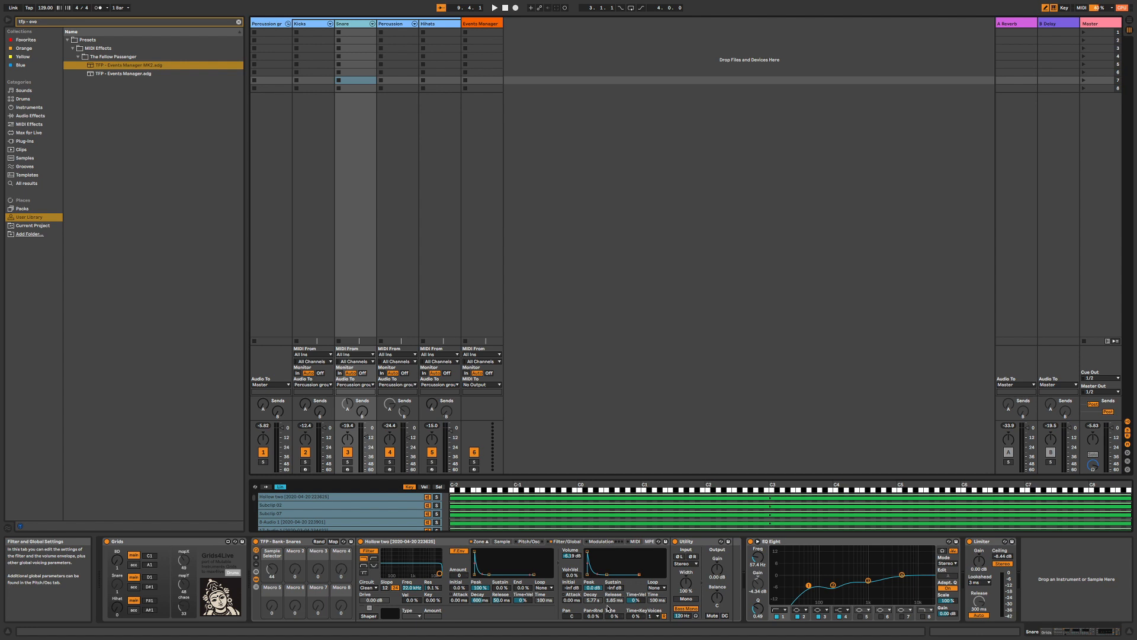
pyautogui.press('space')
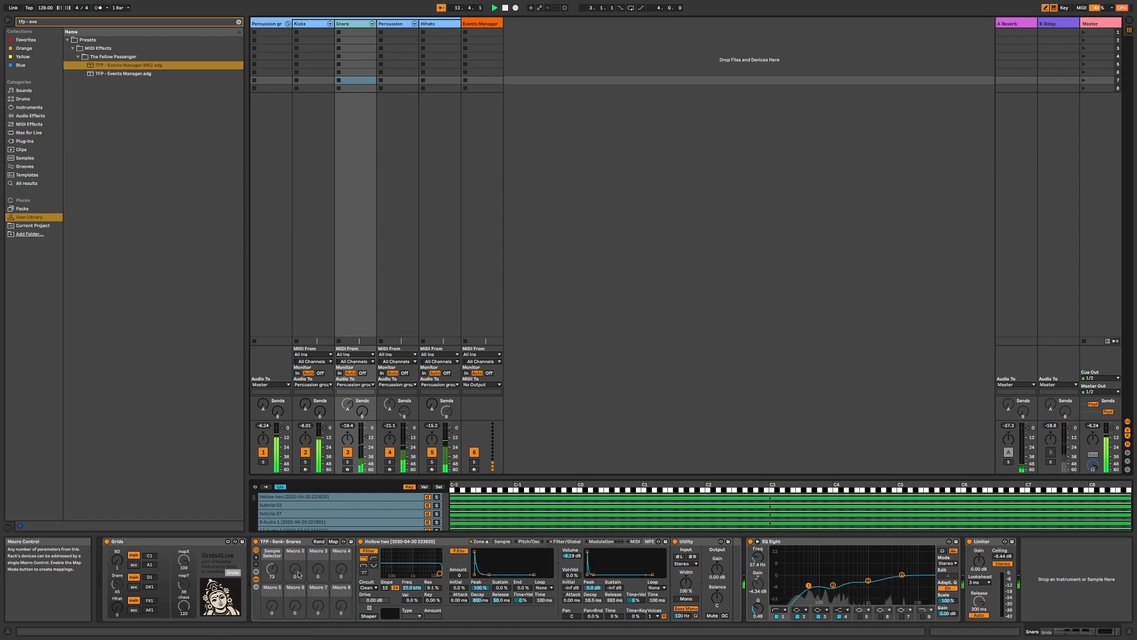
pyautogui.press('space')
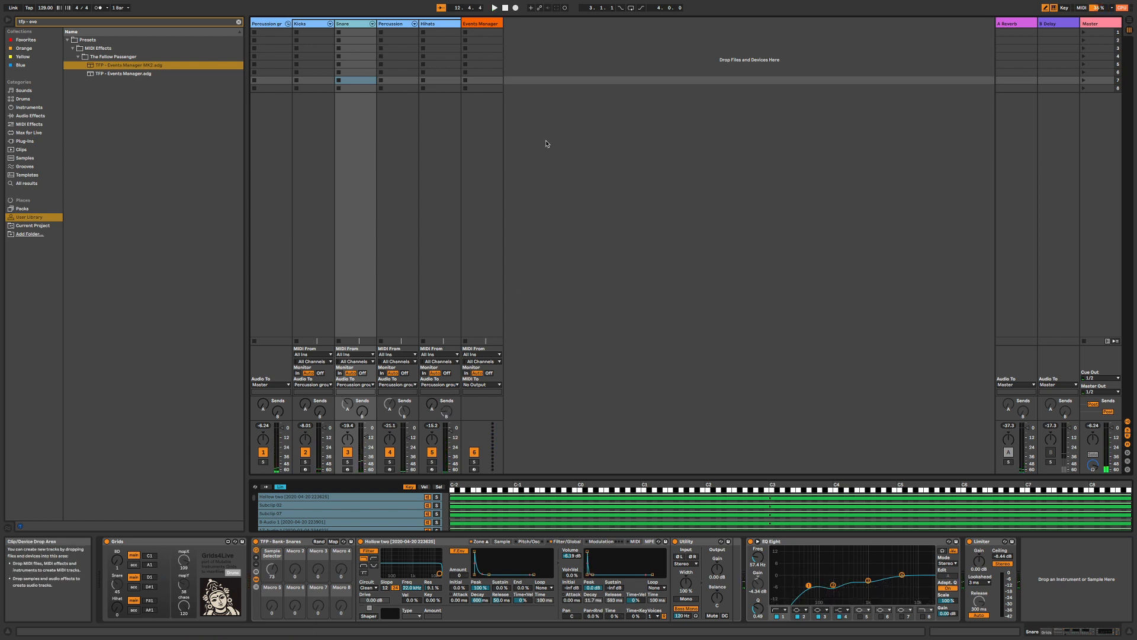
# Insert an audio track after Events Manager, set its input to Resampling with monitoring on In, and arm it for recording
pyautogui.rightClick(540, 69)
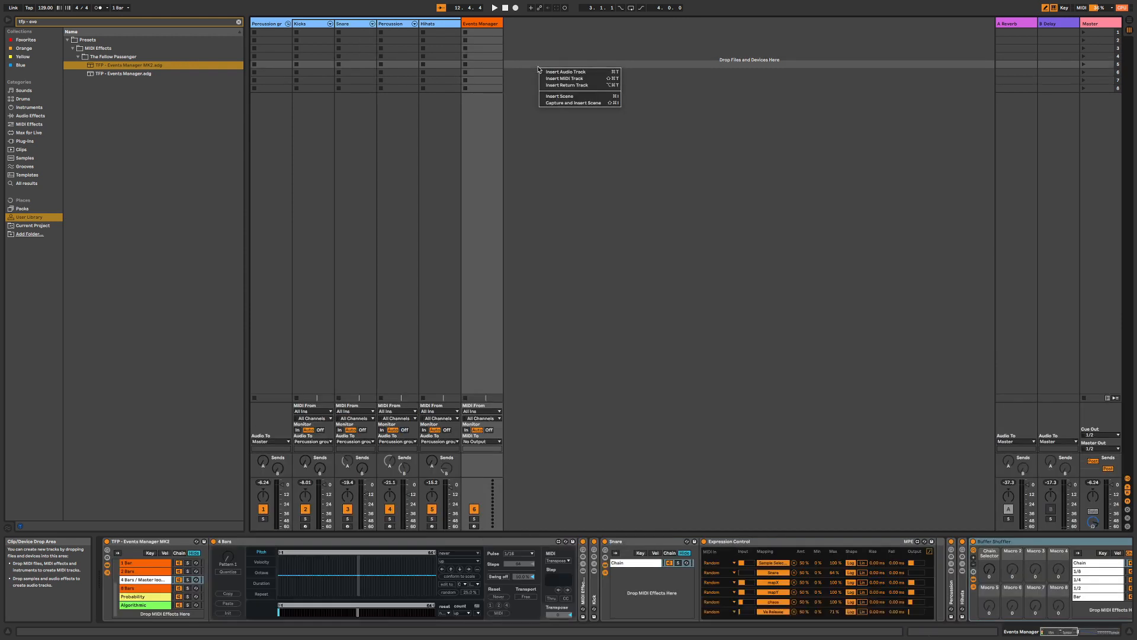
pyautogui.click(577, 73)
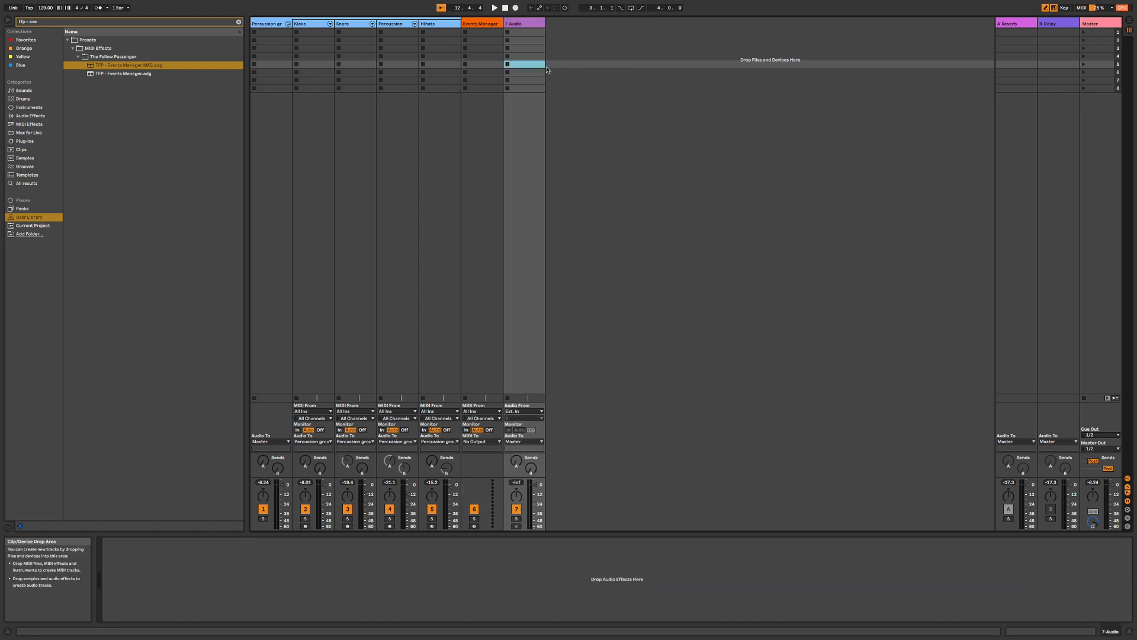
pyautogui.click(509, 430)
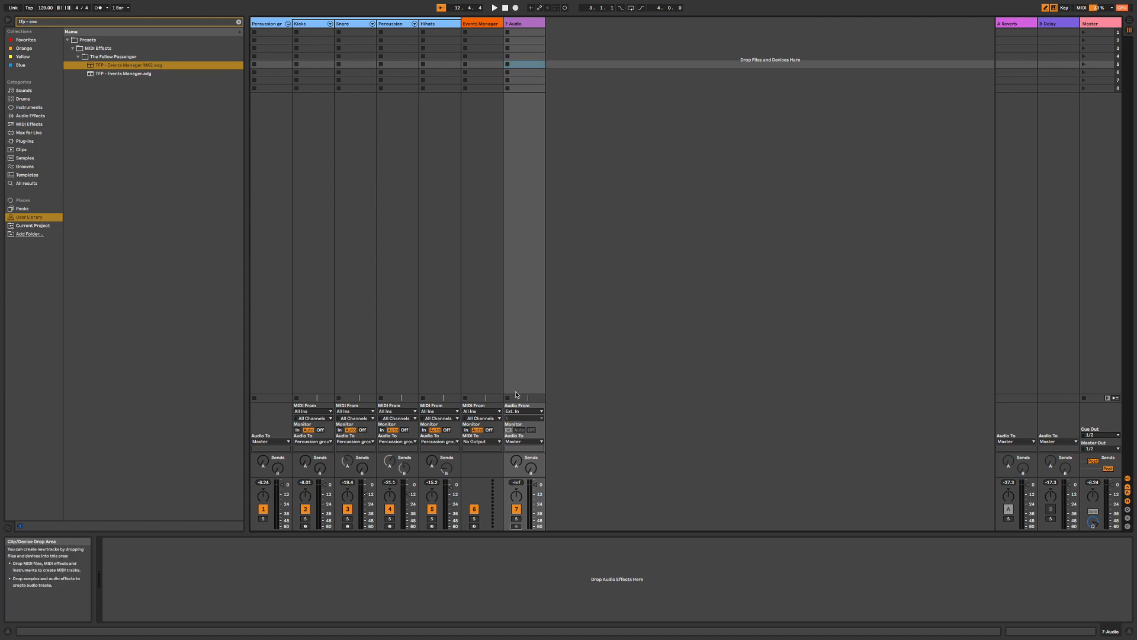
pyautogui.click(524, 411)
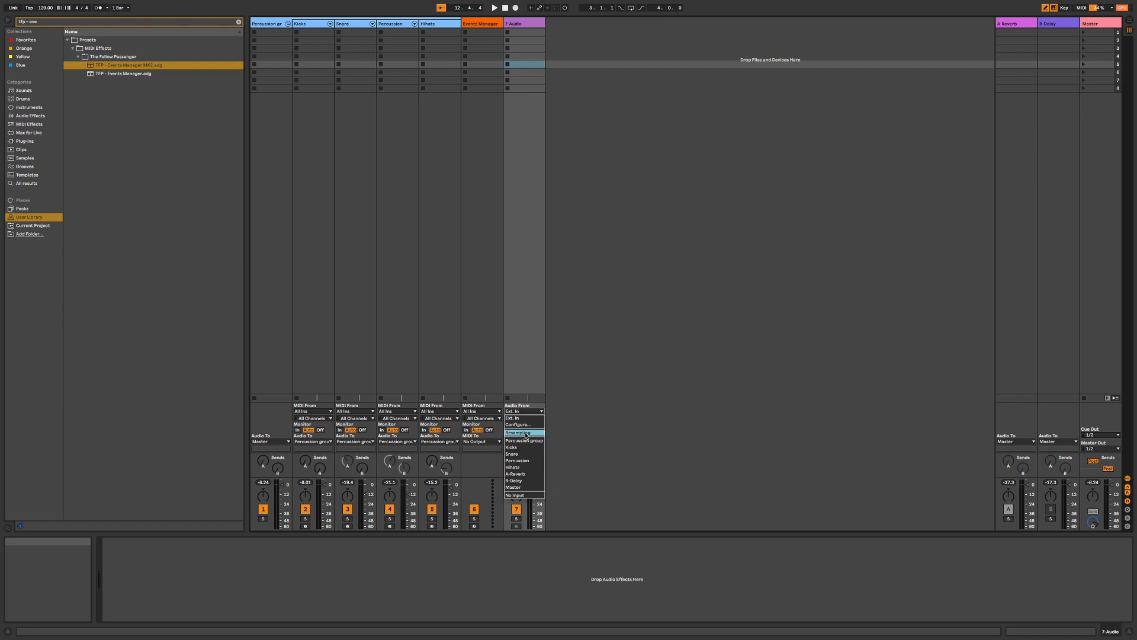
pyautogui.click(526, 433)
pyautogui.click(517, 509)
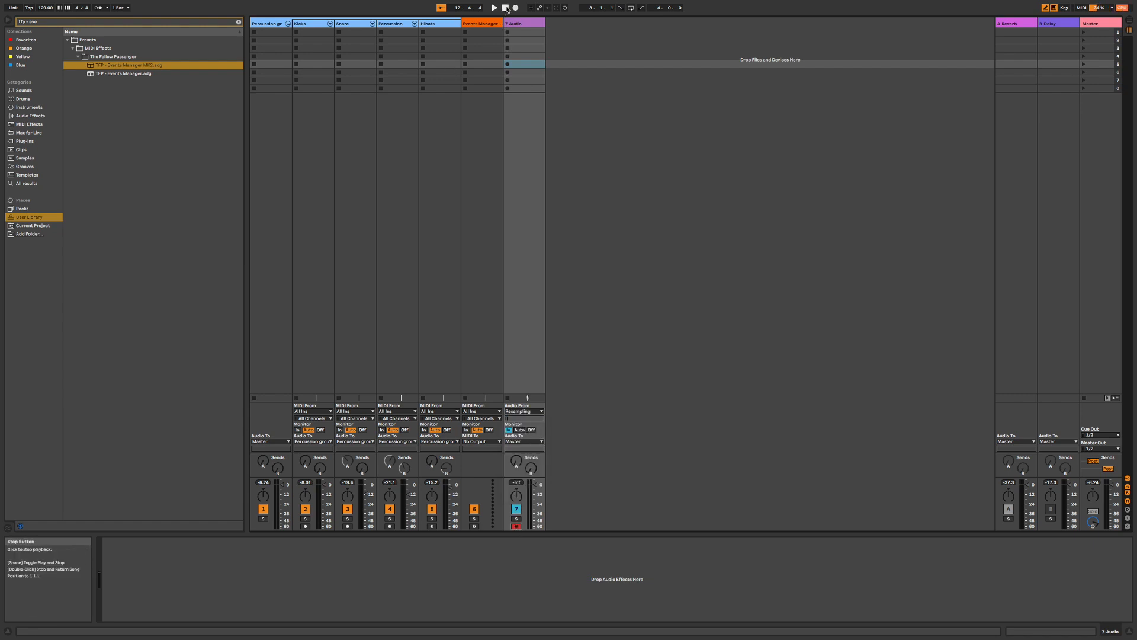
# Record the set's output from bar 1 to about bar 20 onto the 7 Audio track in the Arrangement
pyautogui.click(516, 7)
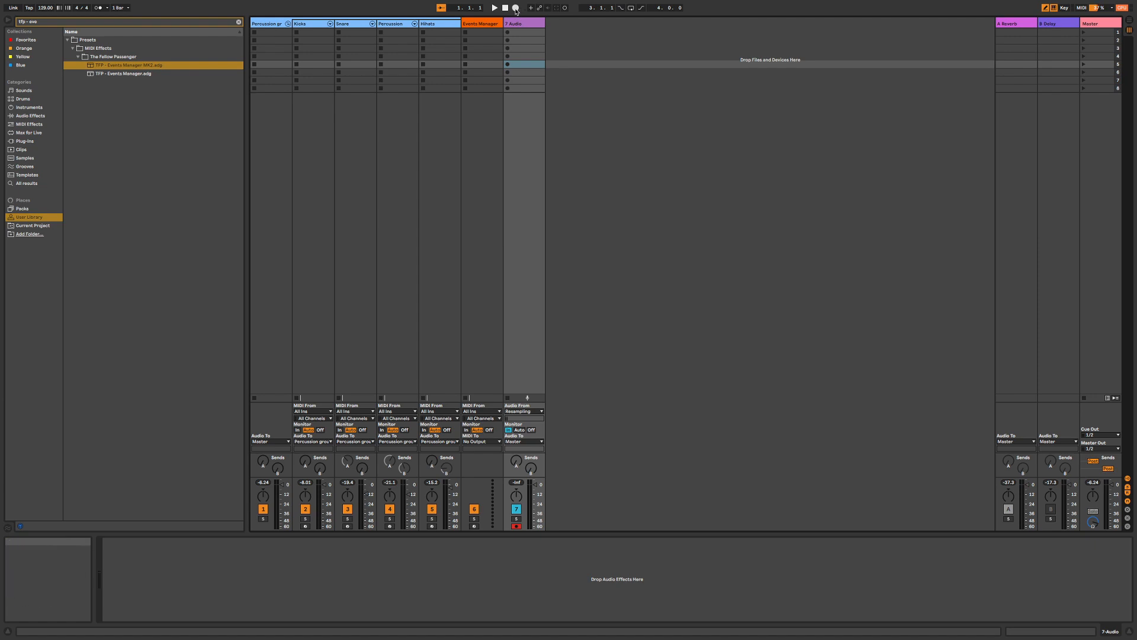
pyautogui.press('Tab')
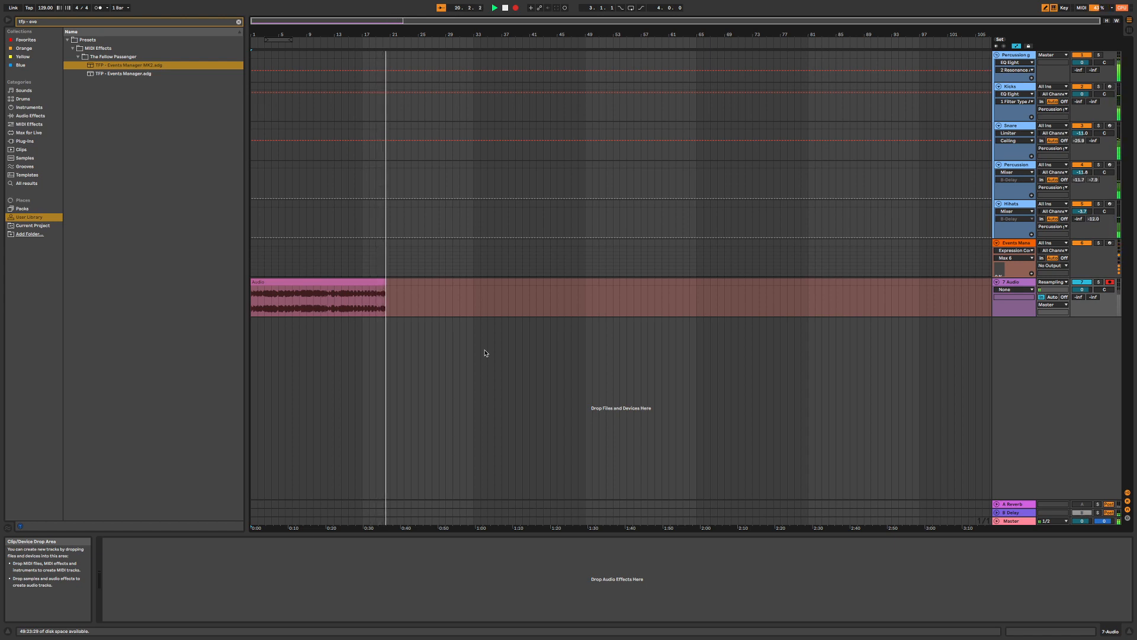
pyautogui.press('F9')
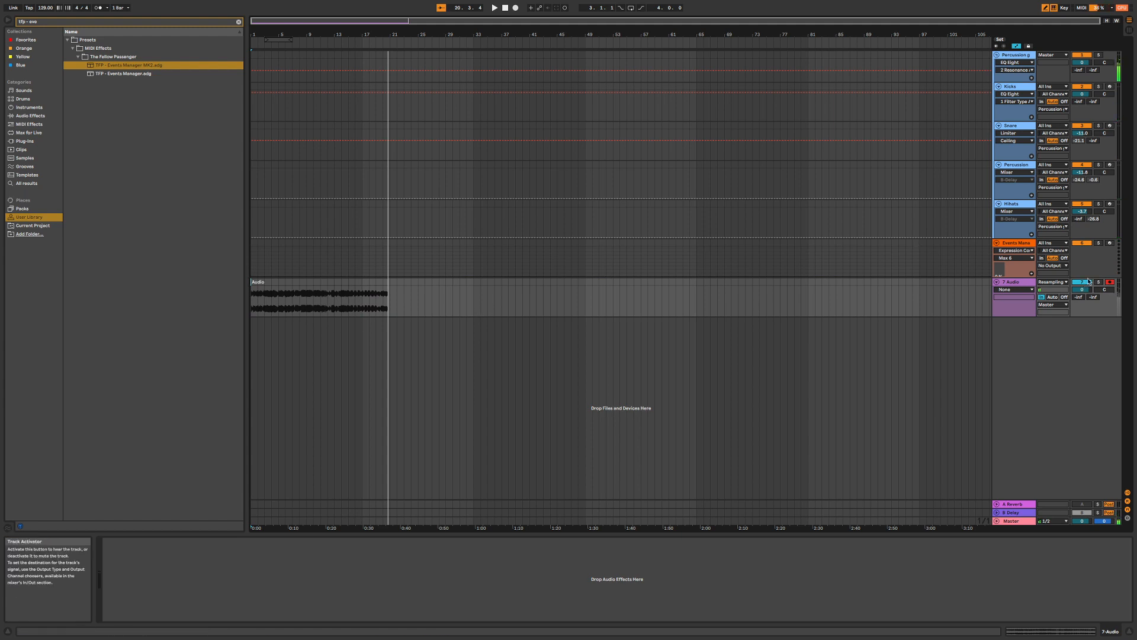
# Deactivate the Percussion group track and place the insert marker at 1.1.1 on the recorded audio
pyautogui.click(1083, 58)
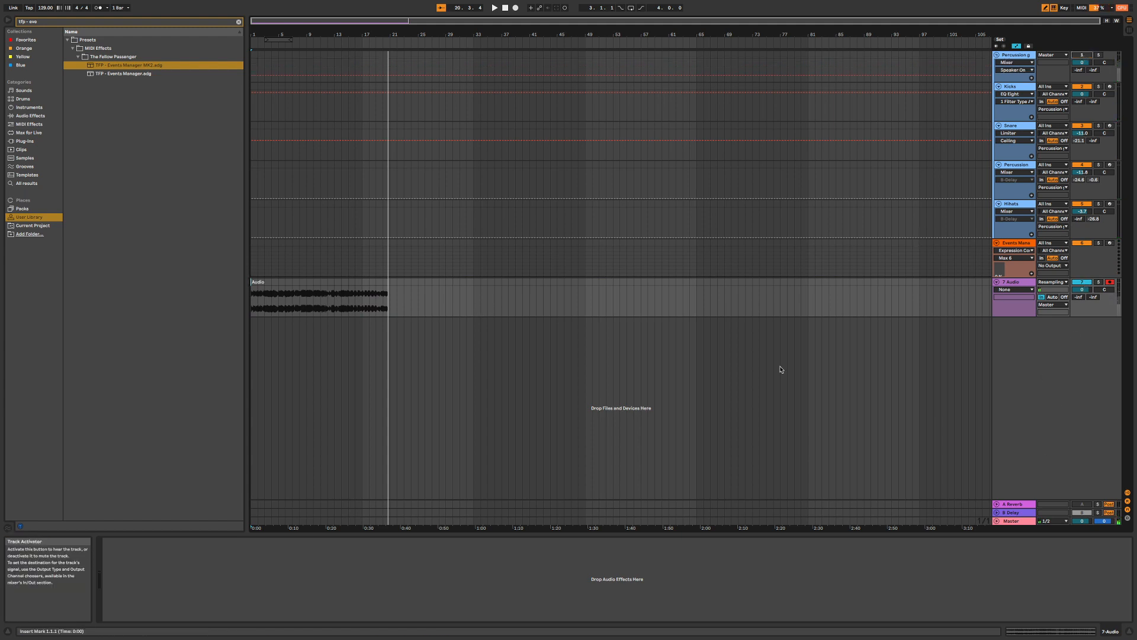
pyautogui.click(253, 288)
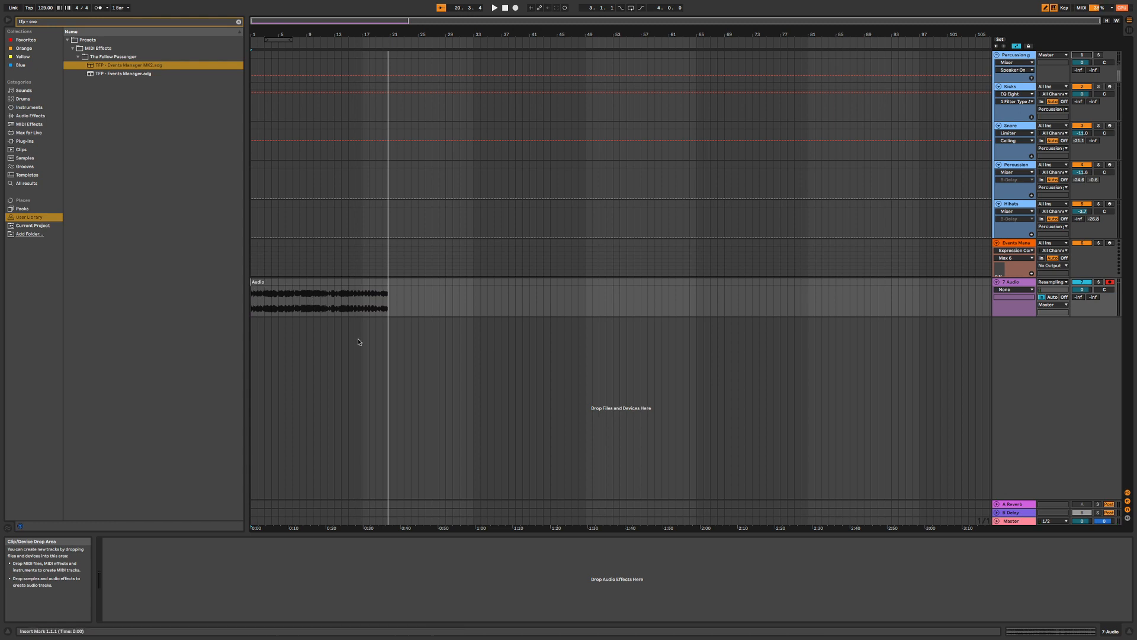